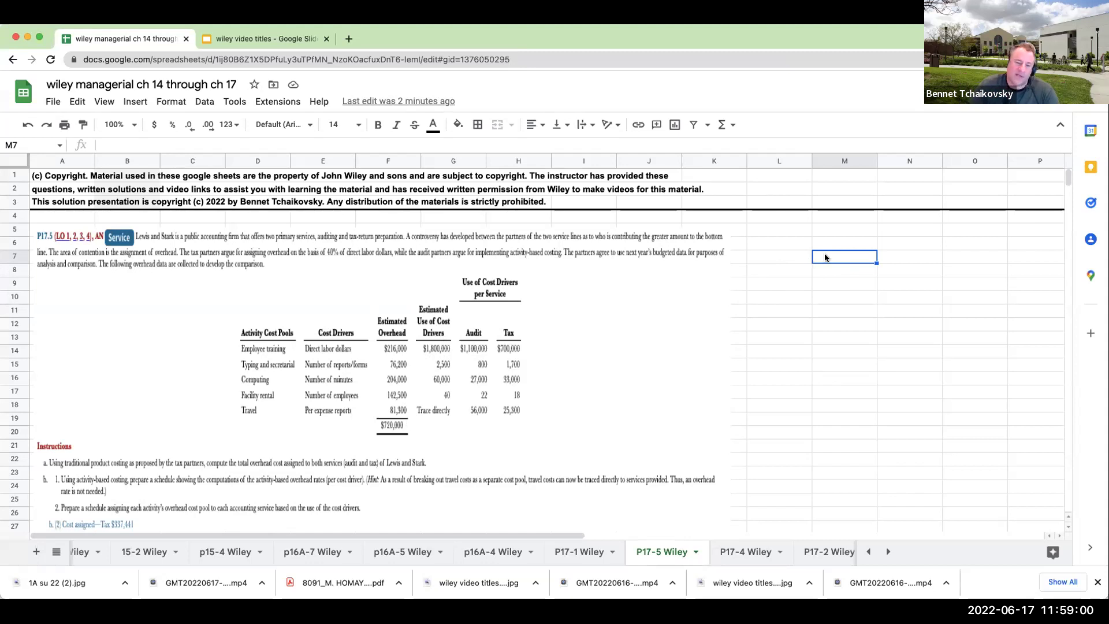
# Step: Enter the heading SPW in M7 and the label audit dl in M9 with 1100000 in N9
pyautogui.write('SPW')
pyautogui.press('Return')
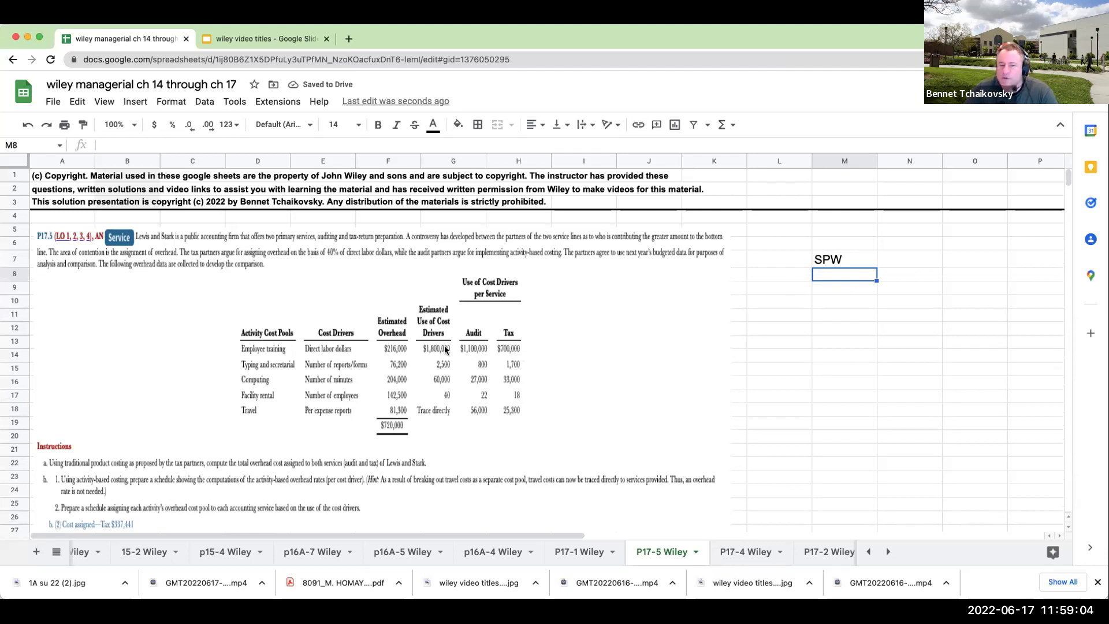
pyautogui.click(853, 290)
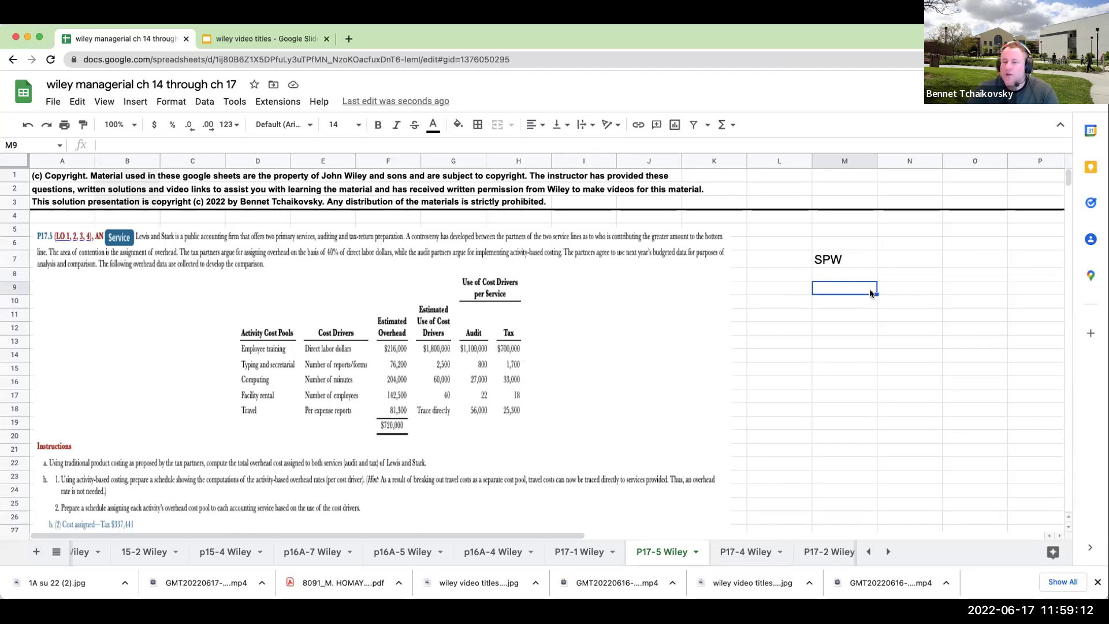
pyautogui.write('aud')
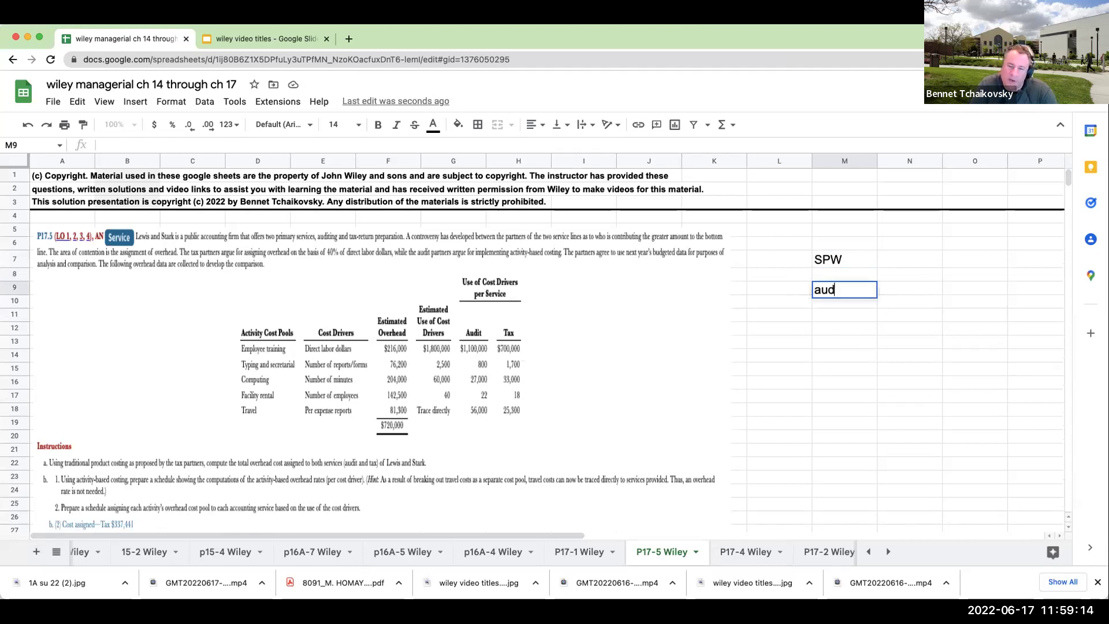
pyautogui.write('it dl')
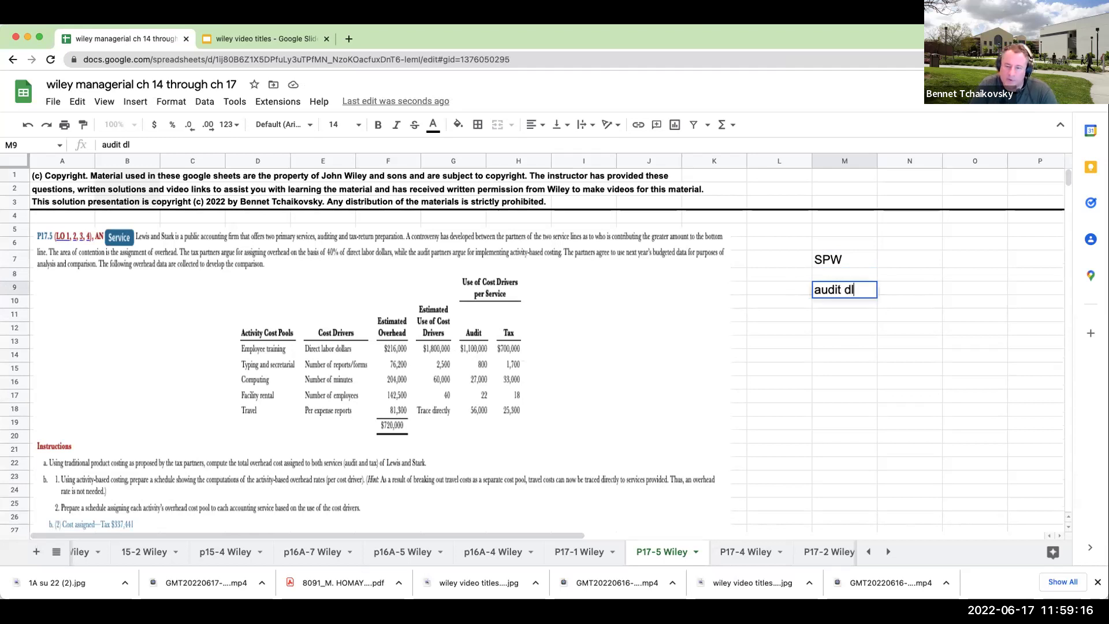
pyautogui.press('Tab')
pyautogui.write('1100')
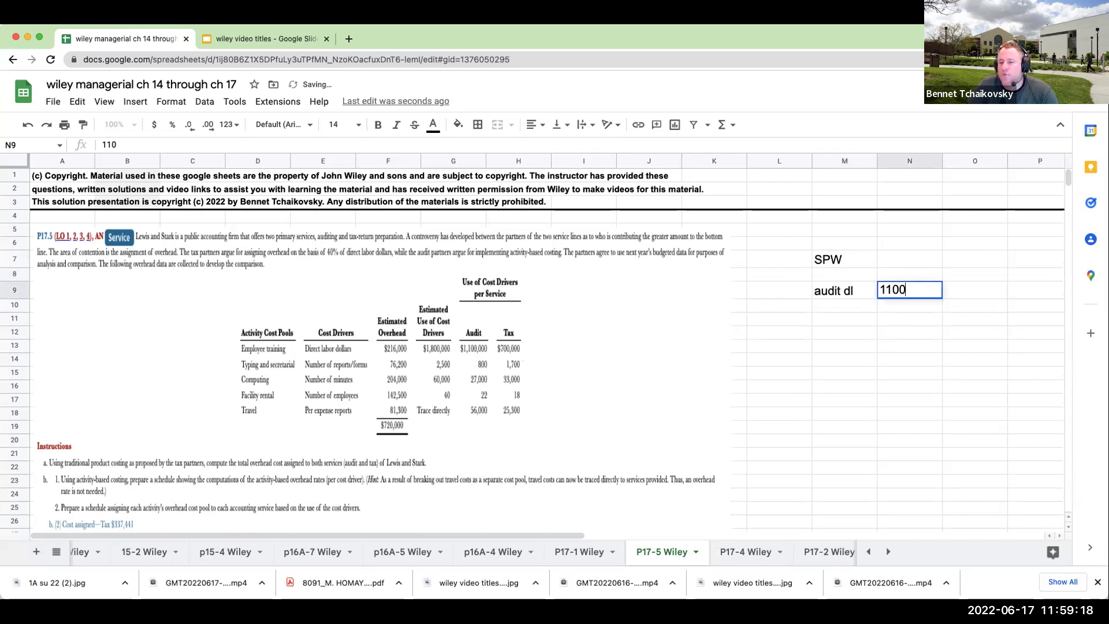
pyautogui.write('000')
pyautogui.press('Return')
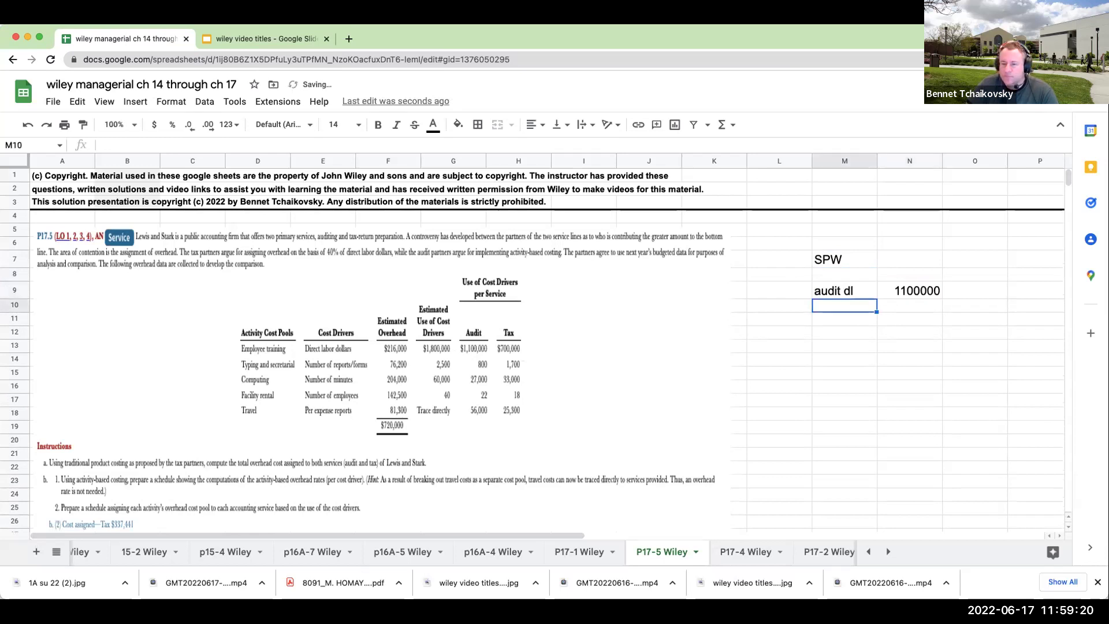
# Step: Add the label total dl in M10 with 1800000 in N10
pyautogui.write('total ')
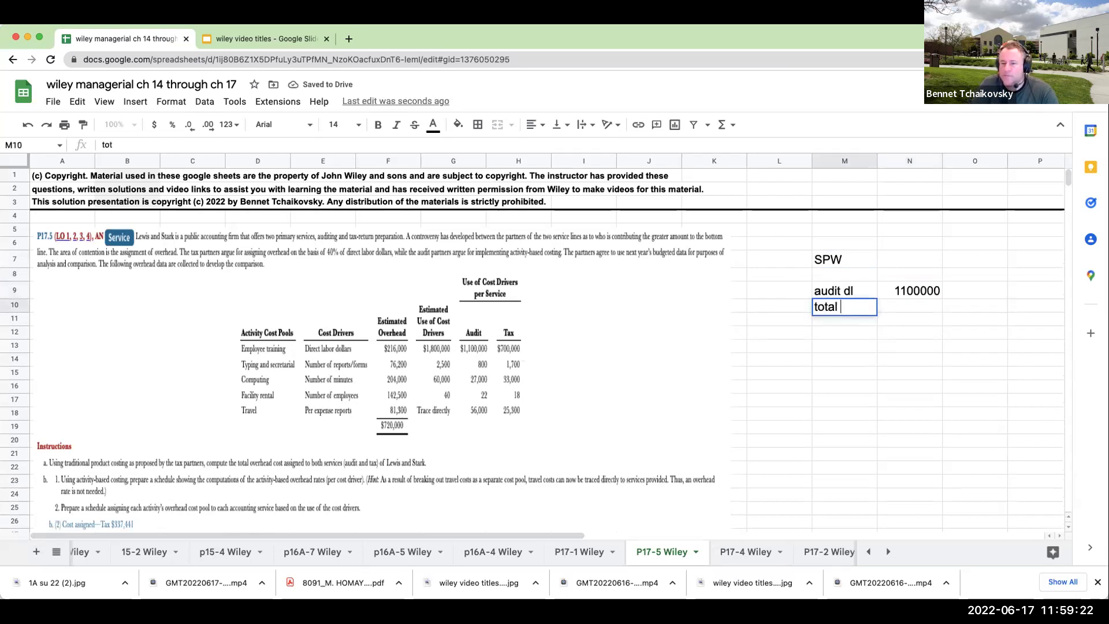
pyautogui.write('dl')
pyautogui.press('Return')
pyautogui.press('Up')
pyautogui.press('Right')
pyautogui.write('1')
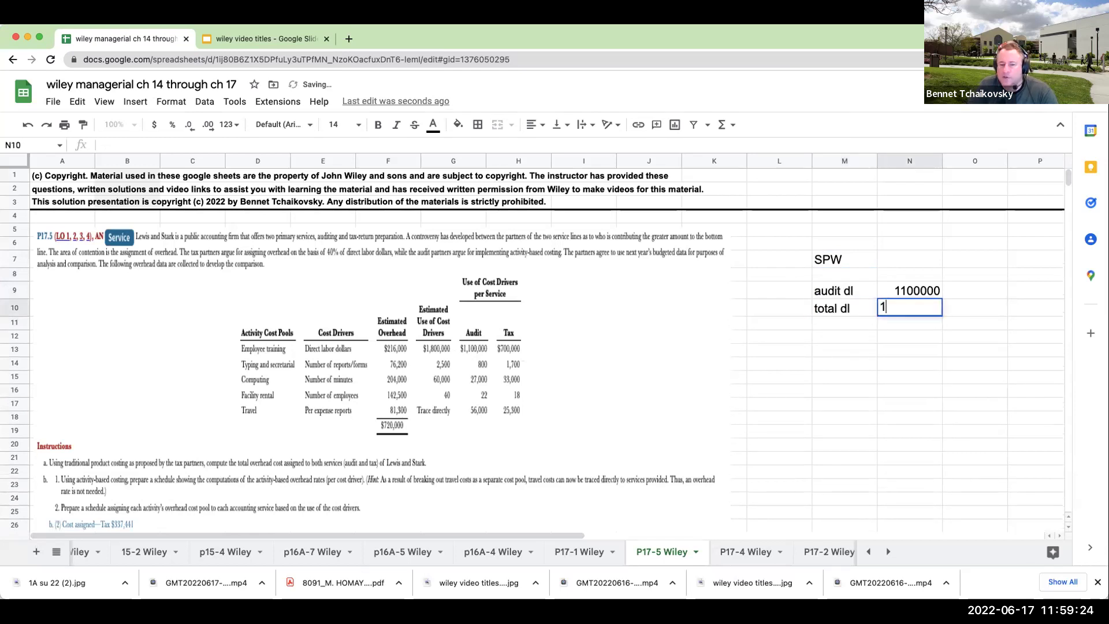
pyautogui.write('800000')
pyautogui.press('Return')
# Step: Enter the label tax dl in O9 with 700000 in P9
pyautogui.press('Up')
pyautogui.press('Right')
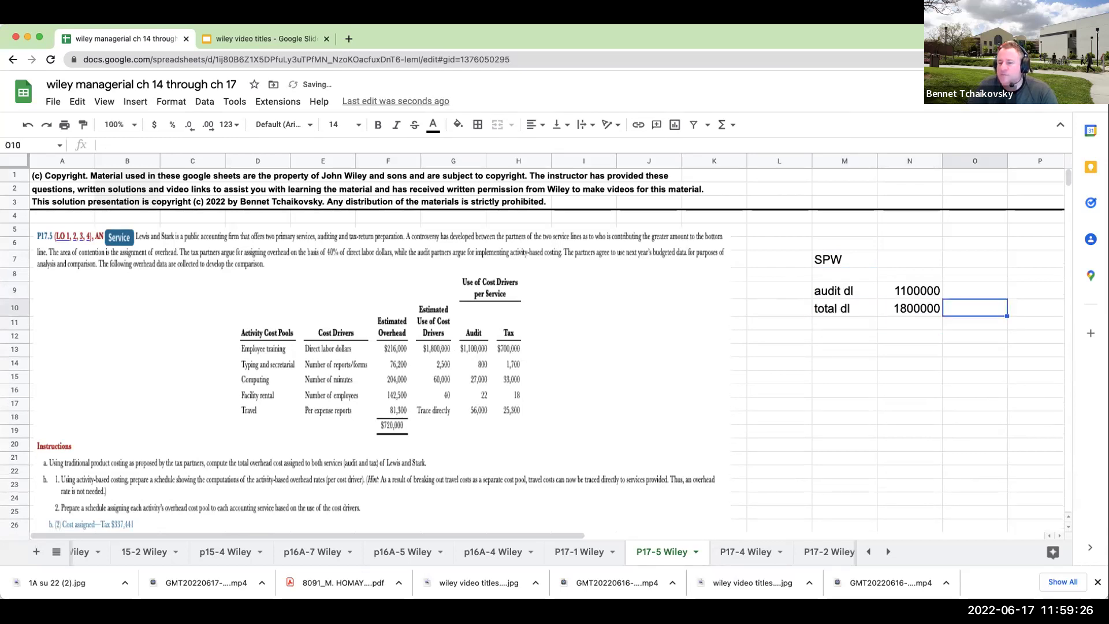
pyautogui.press('Right')
pyautogui.press('Right')
pyautogui.press('Up')
pyautogui.press('Left')
pyautogui.press('Left')
pyautogui.write('tax dl')
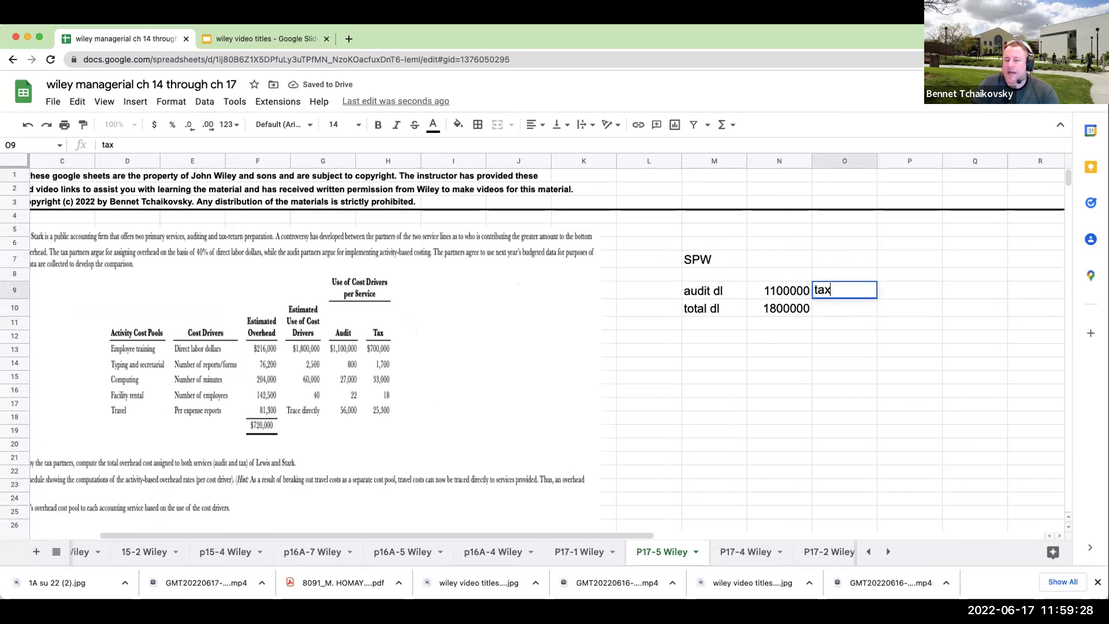
pyautogui.press('Return')
pyautogui.press('Up')
pyautogui.press('Right')
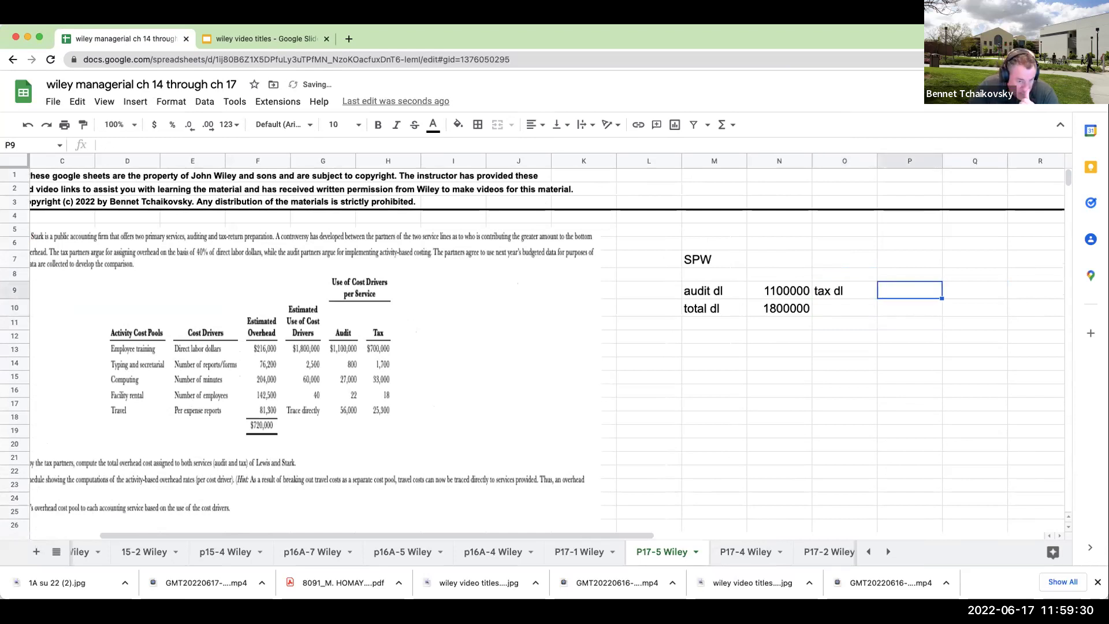
pyautogui.write('700000')
pyautogui.press('Return')
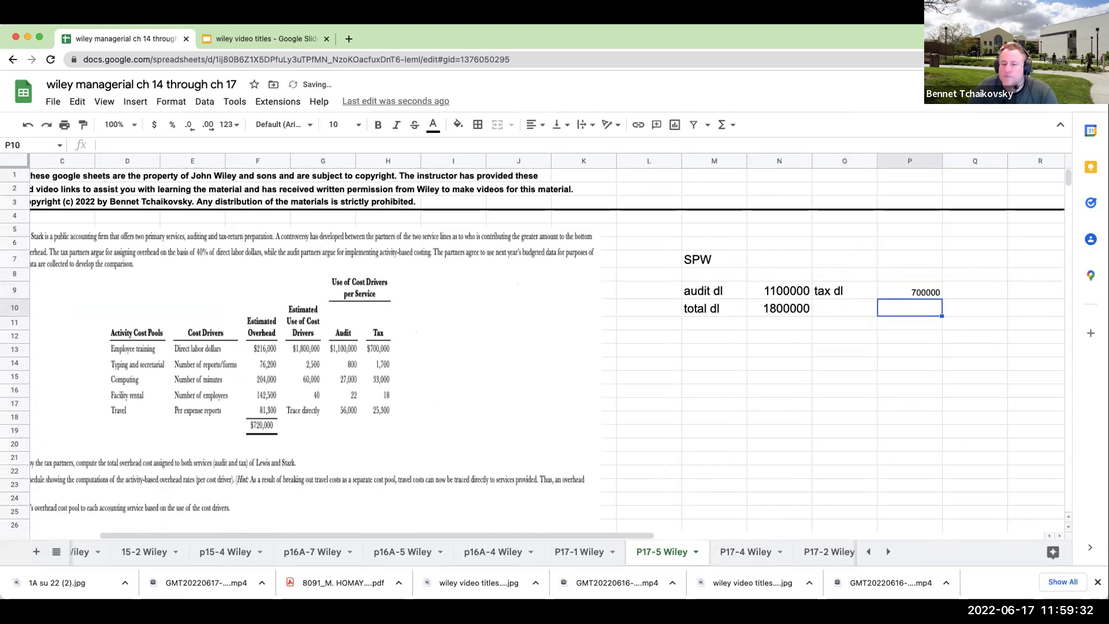
# Step: Complete the tax total row with a reference to N10 in P10 and the total dl label in O10
pyautogui.write('+')
pyautogui.press('Left')
pyautogui.press('Left')
pyautogui.press('Return')
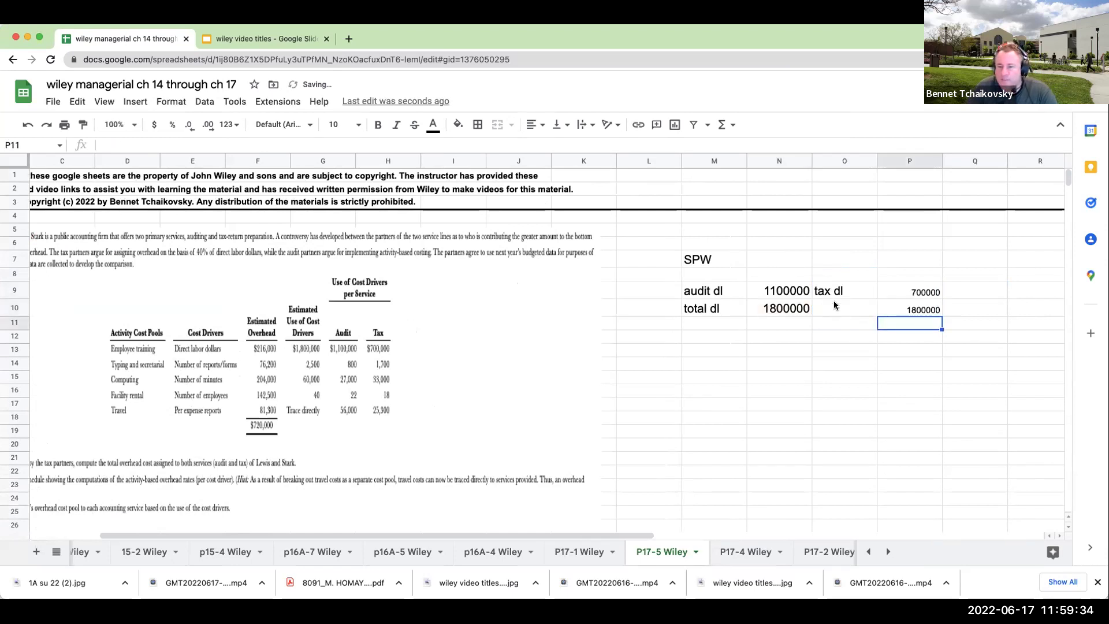
pyautogui.click(834, 300)
pyautogui.write('total dl')
pyautogui.press('Return')
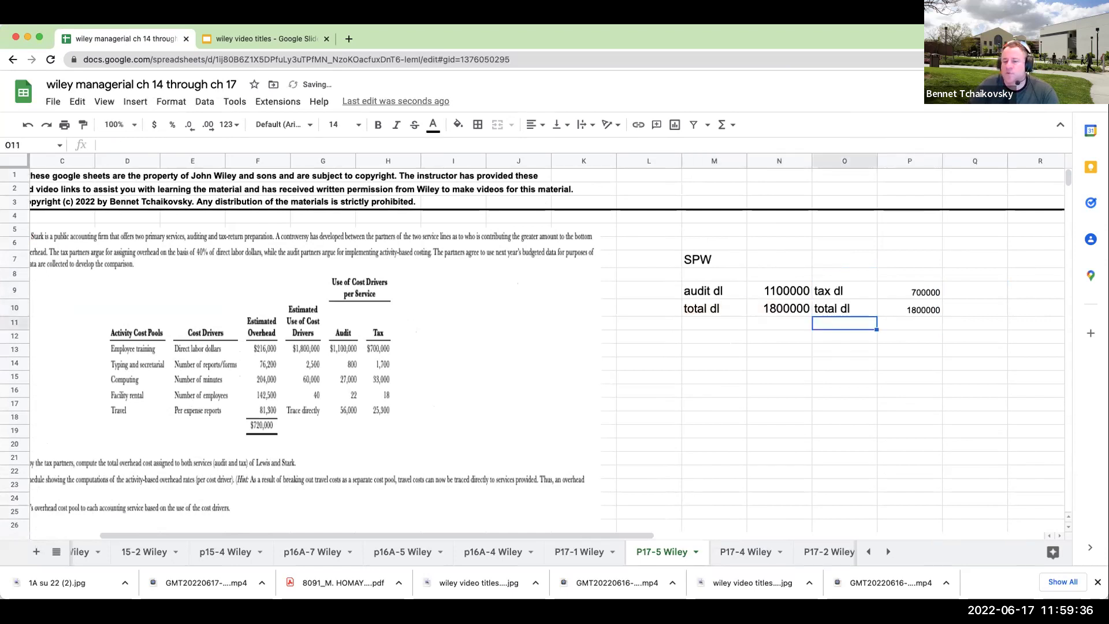
# Step: Format N9:R11 at font size 18 as currency without decimals
pyautogui.moveTo(754, 296); pyautogui.dragTo(1030, 322)
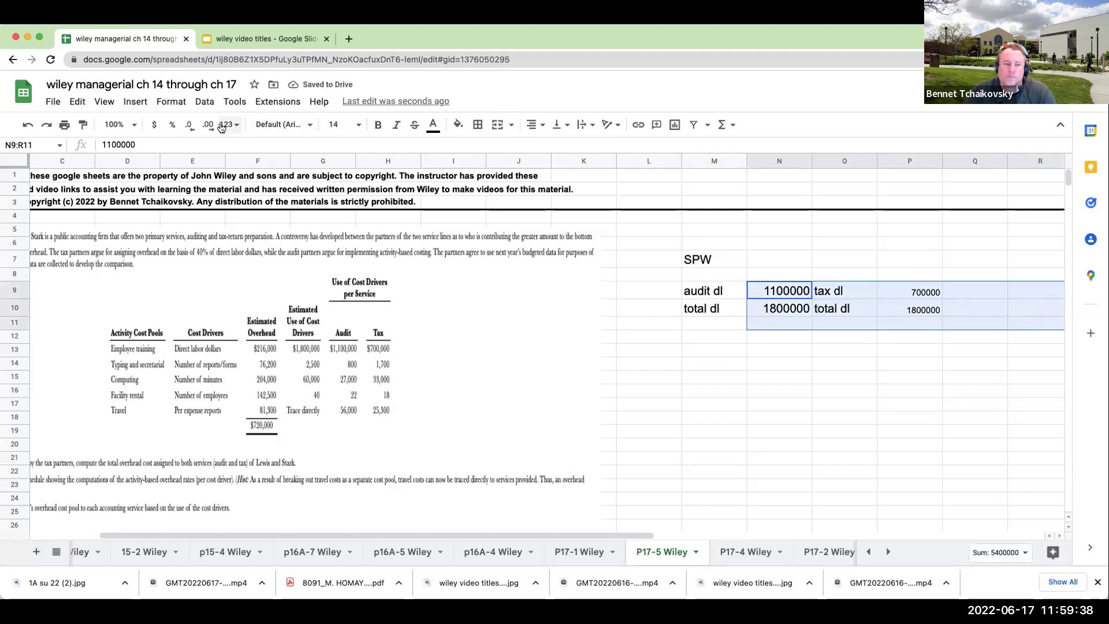
pyautogui.click(354, 124)
pyautogui.click(336, 312)
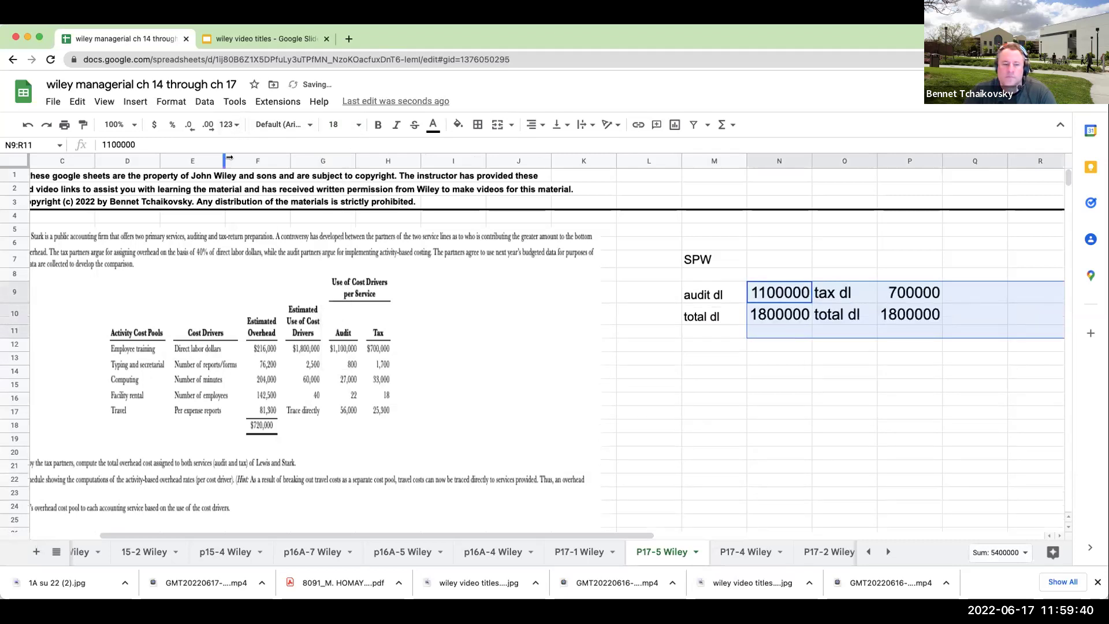
pyautogui.click(154, 125)
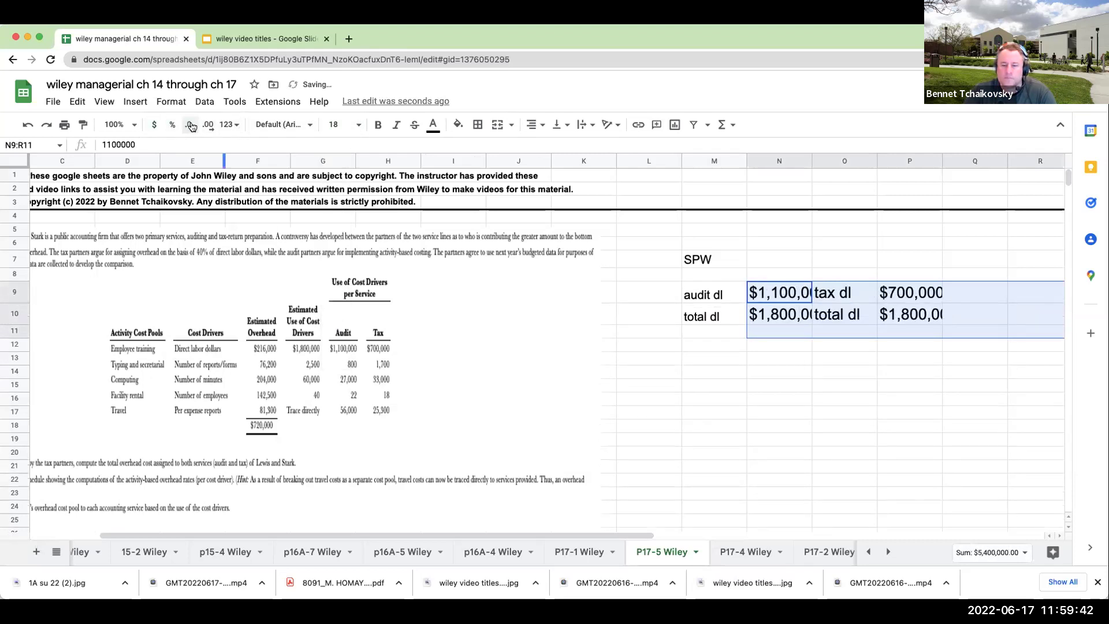
pyautogui.click(783, 383)
# Step: Move the tax dl and total dl block from O9:P10 to Q9:R10
pyautogui.moveTo(719, 316); pyautogui.dragTo(772, 315)
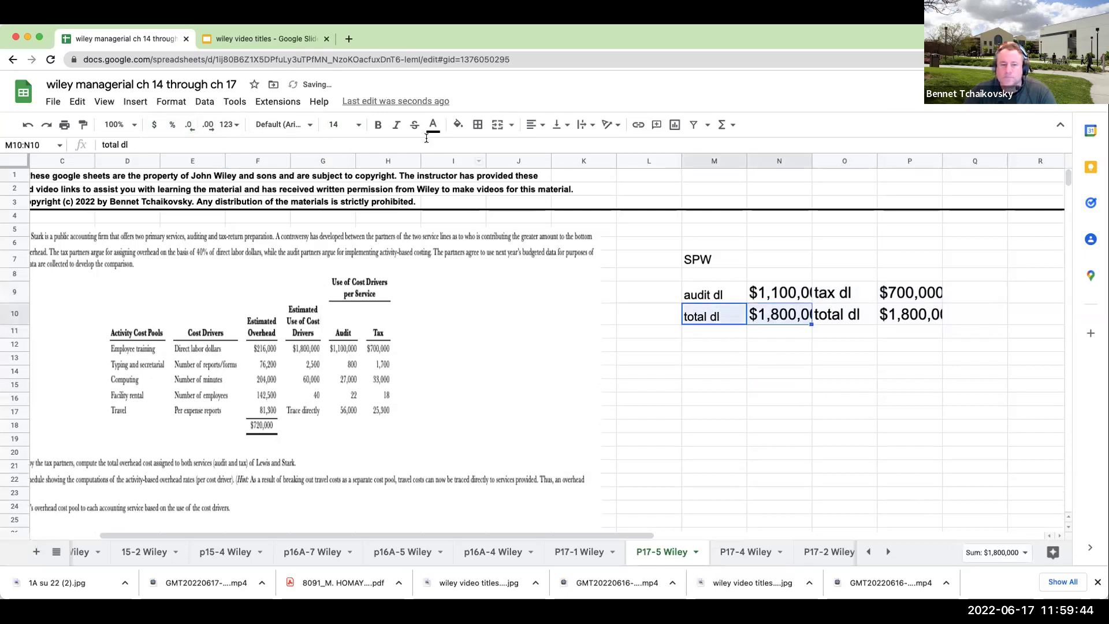
pyautogui.moveTo(837, 294); pyautogui.dragTo(938, 318)
pyautogui.hotkey('ctrl', 'c')
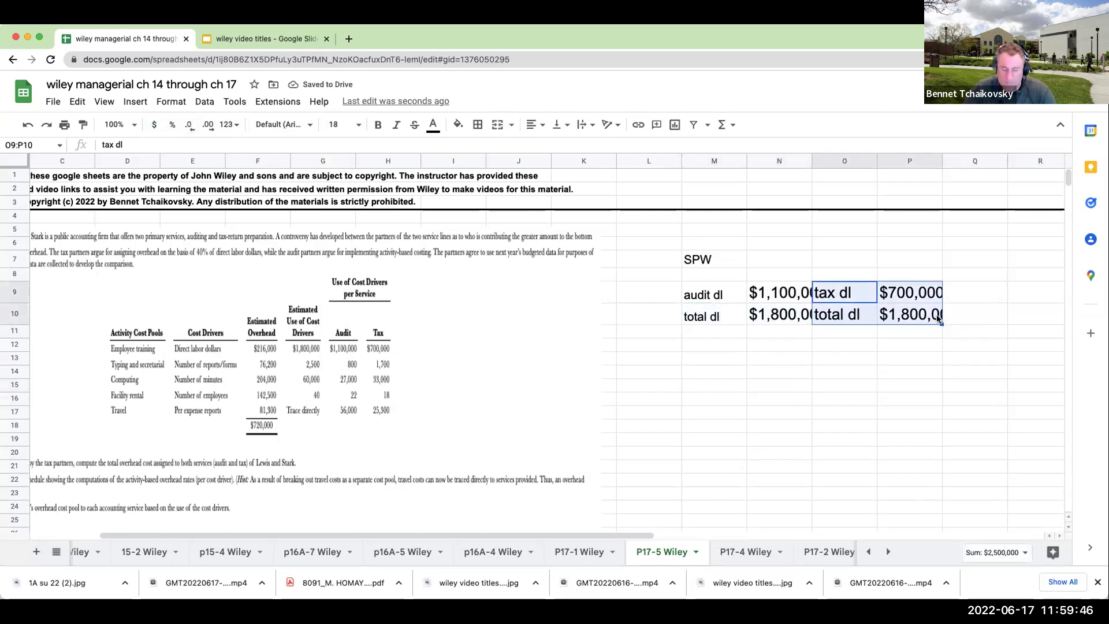
pyautogui.click(924, 297)
pyautogui.hotkey('ctrl', 'v')
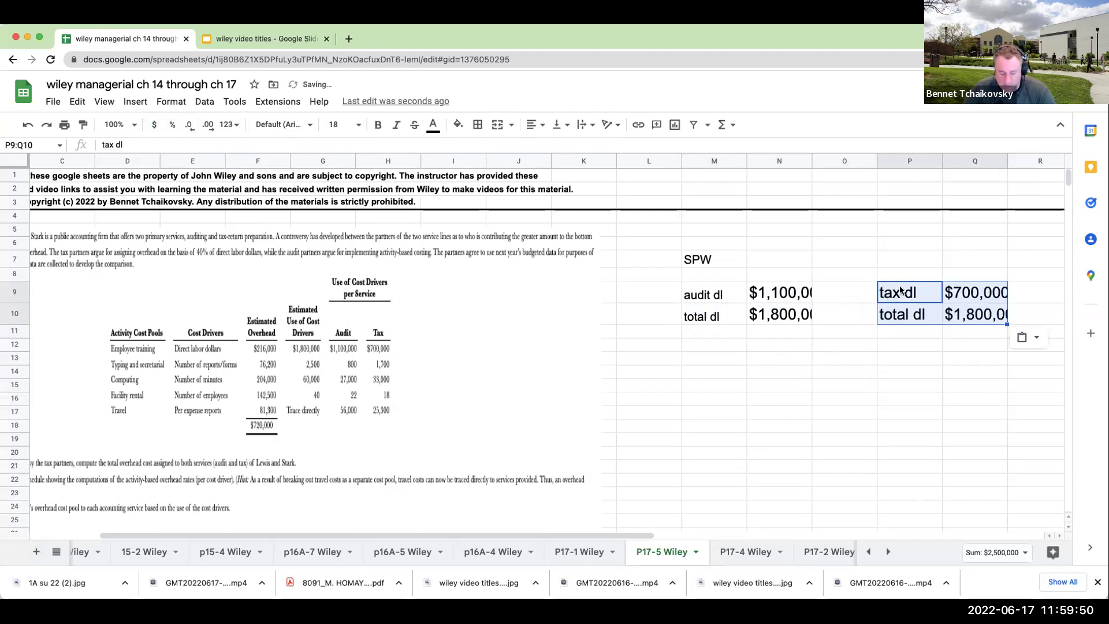
pyautogui.hotkey('ctrl', 'c')
pyautogui.click(953, 292)
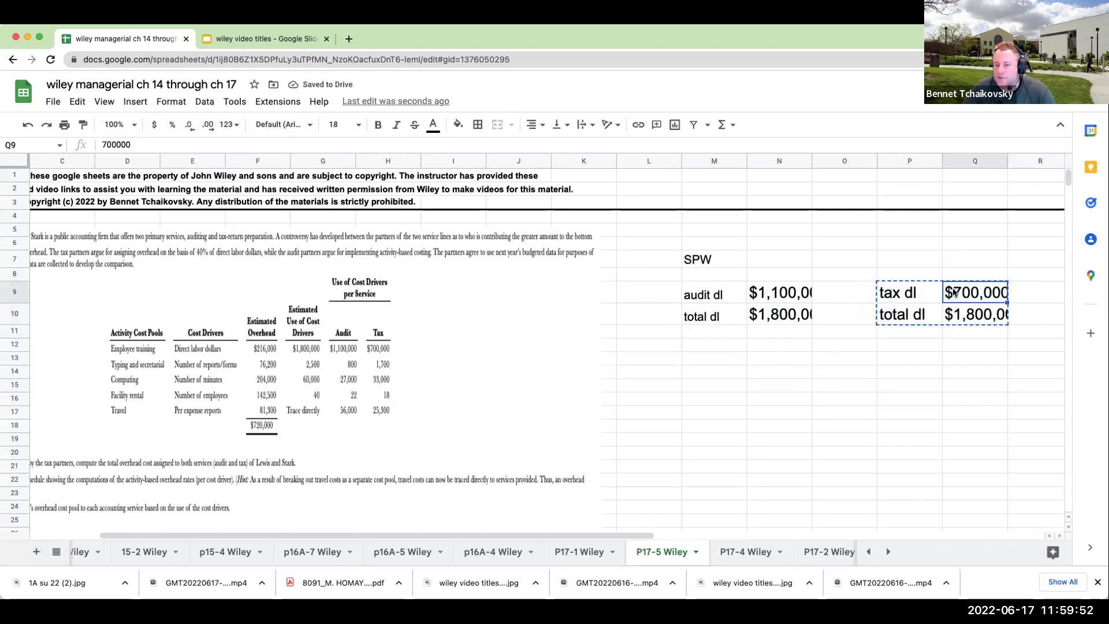
pyautogui.press('super+v')
pyautogui.click(822, 299)
# Step: Add a top border to the two total dl rows, M10:N10 and Q10:R10
pyautogui.moveTo(705, 314); pyautogui.dragTo(796, 319)
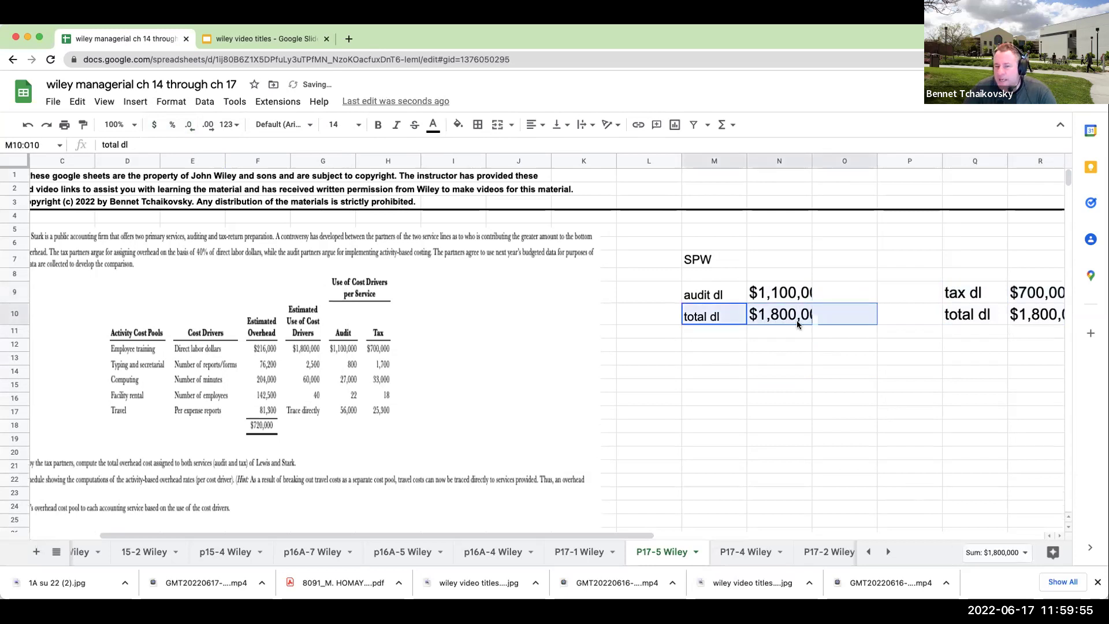
pyautogui.click(476, 126)
pyautogui.click(500, 168)
pyautogui.click(843, 322)
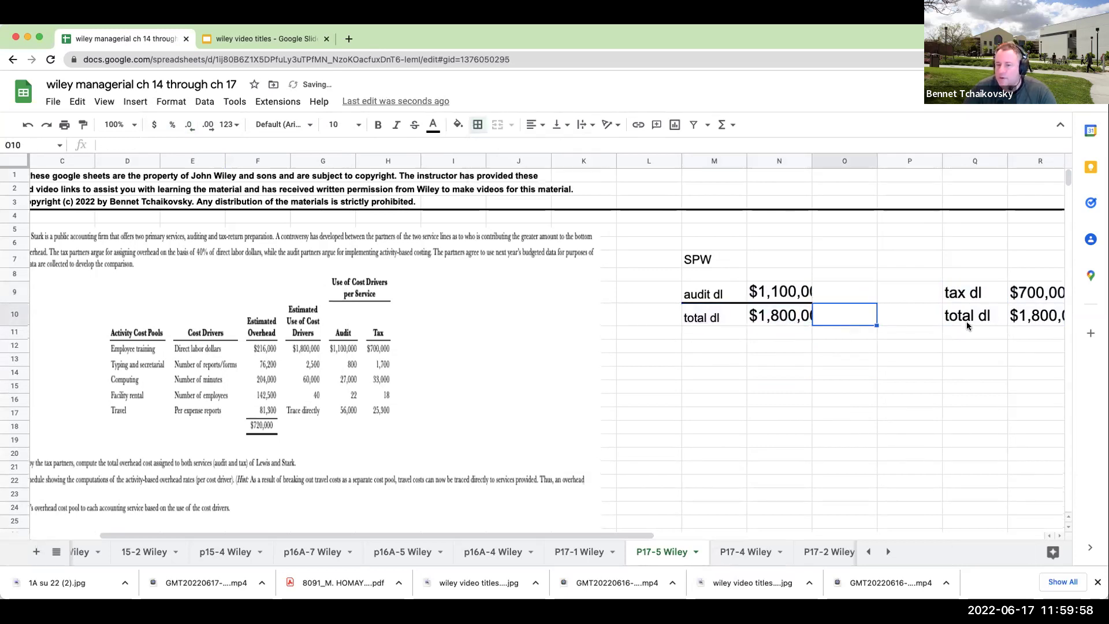
pyautogui.moveTo(965, 321); pyautogui.dragTo(1037, 317)
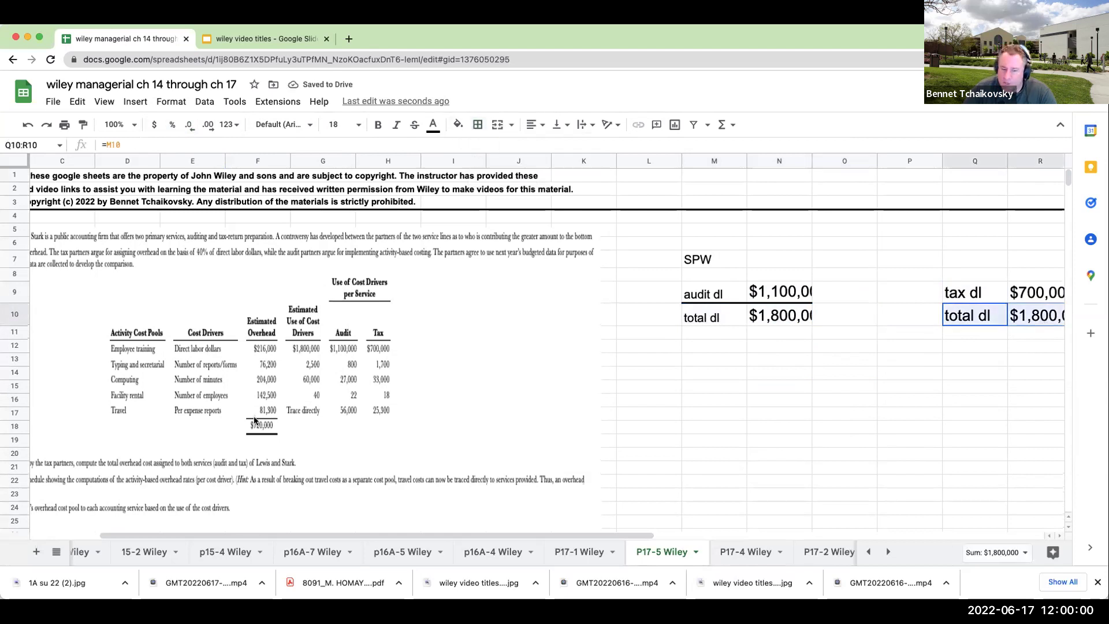
pyautogui.click(477, 125)
pyautogui.click(500, 169)
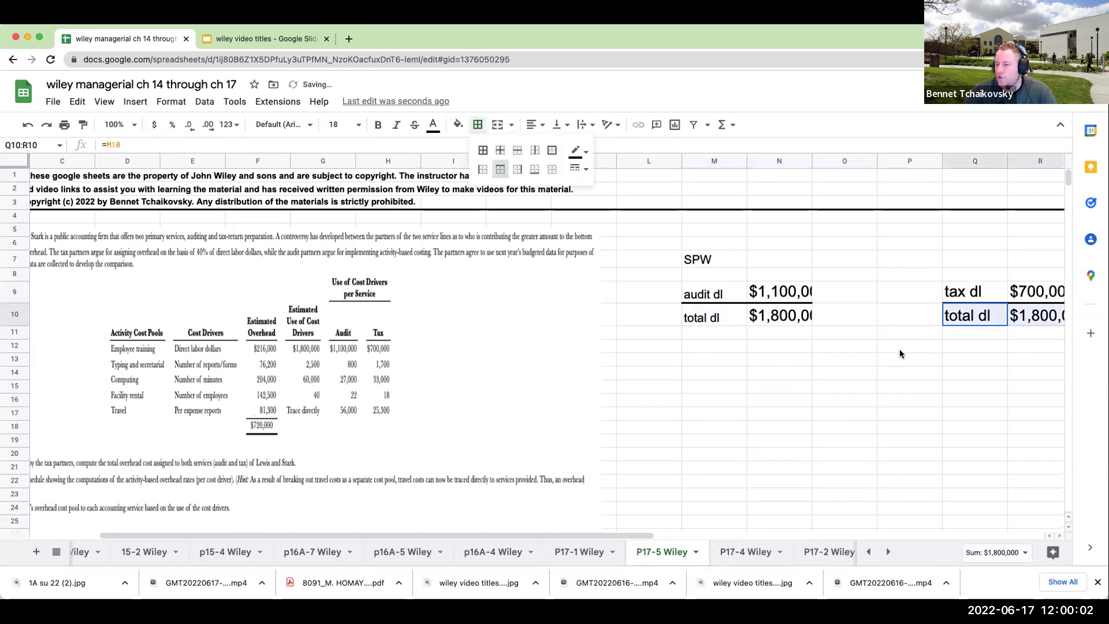
# Step: Calculate the audit share of direct labor in O9 by dividing N9 by N10
pyautogui.click(851, 299)
pyautogui.write('+')
pyautogui.press('Left')
pyautogui.write('/')
pyautogui.press('Down')
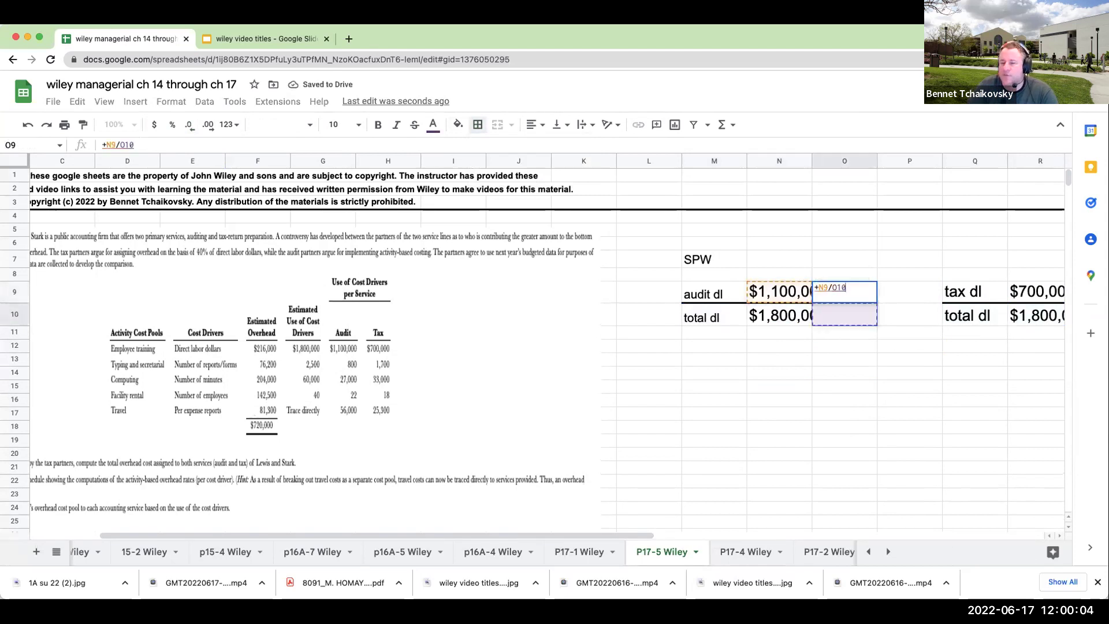
pyautogui.press('Left')
pyautogui.press('Return')
# Step: Calculate the tax share of direct labor in S9 by dividing R9 by R10
pyautogui.press('Up')
pyautogui.press('Right')
pyautogui.press('Right')
pyautogui.press('Right')
pyautogui.press('Right')
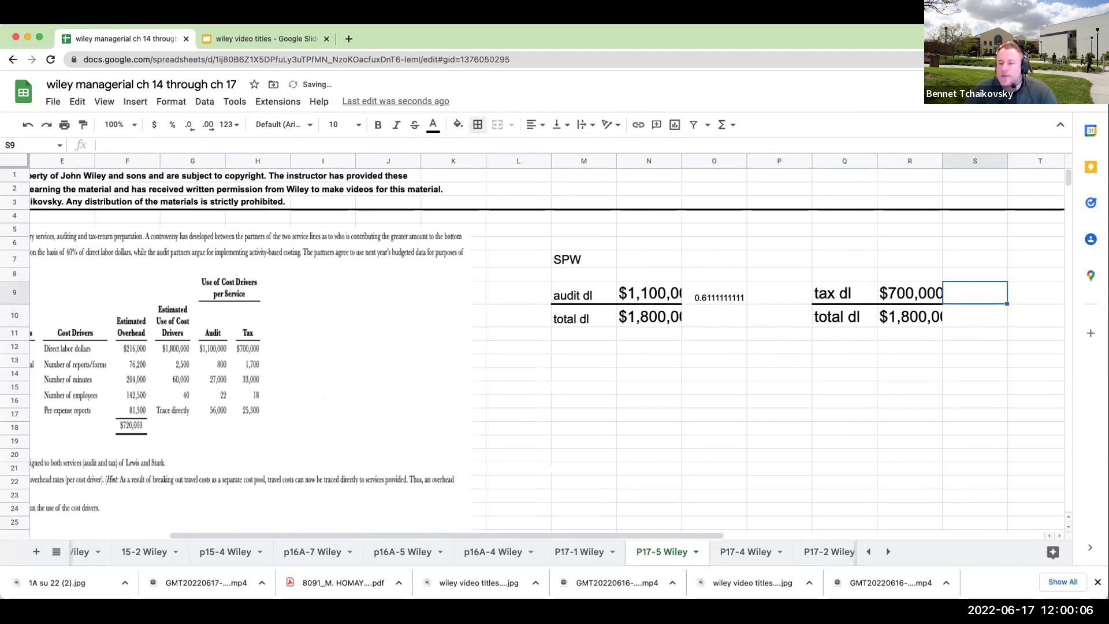
pyautogui.write('+')
pyautogui.press('Left')
pyautogui.write('/')
pyautogui.press('Down')
pyautogui.press('Left')
pyautogui.press('Return')
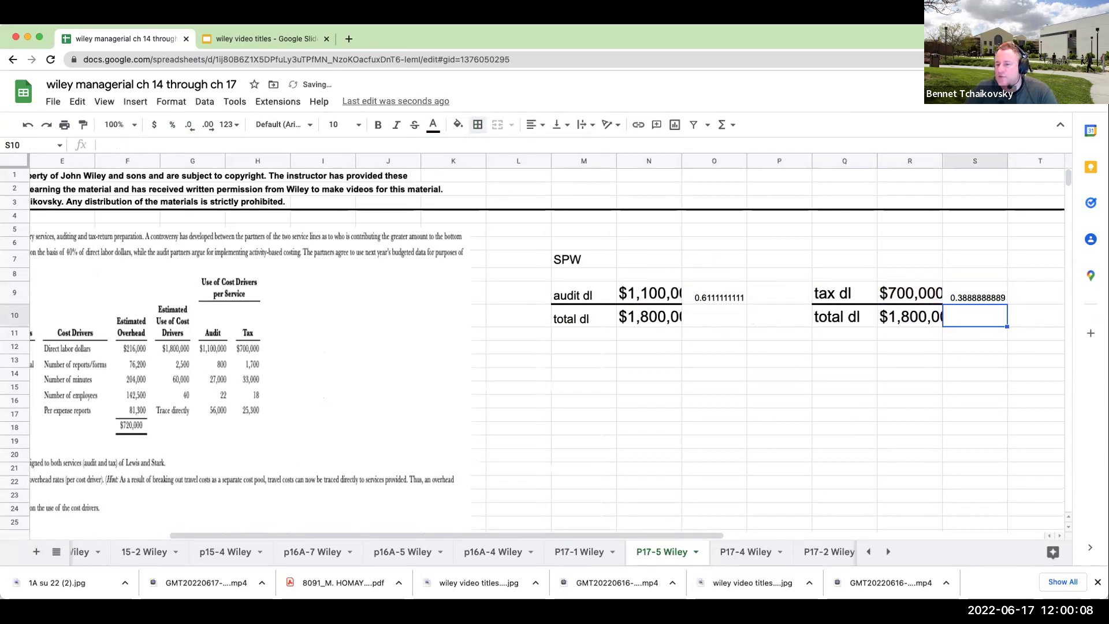
# Step: Enter the label total oh in N13 with 720000 in both O13 and P13
pyautogui.click(638, 362)
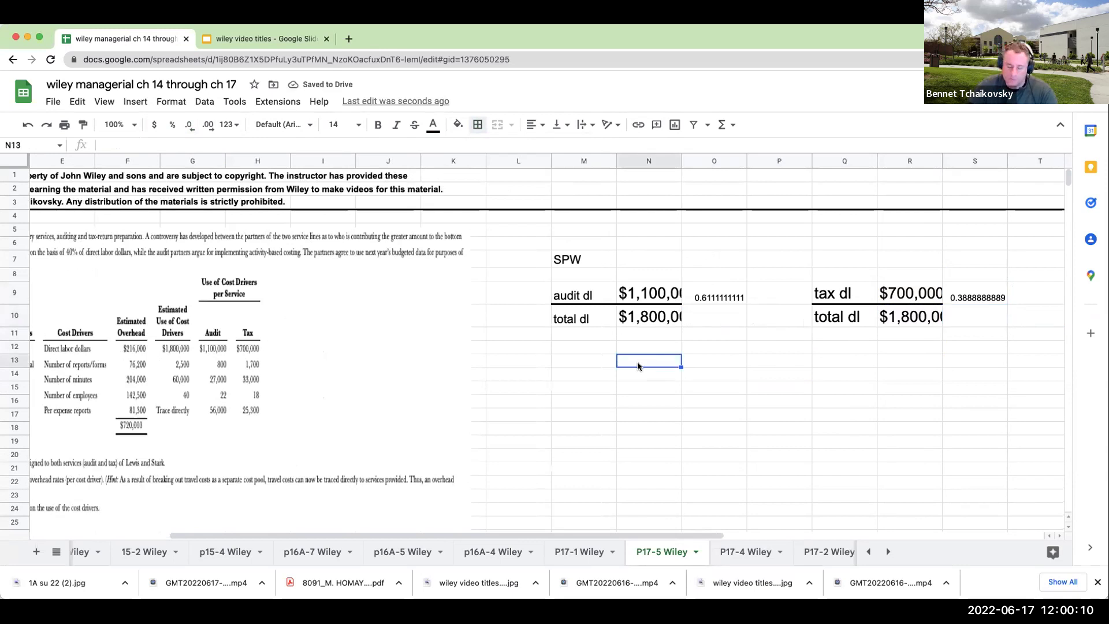
pyautogui.write('total oh')
pyautogui.press('Tab')
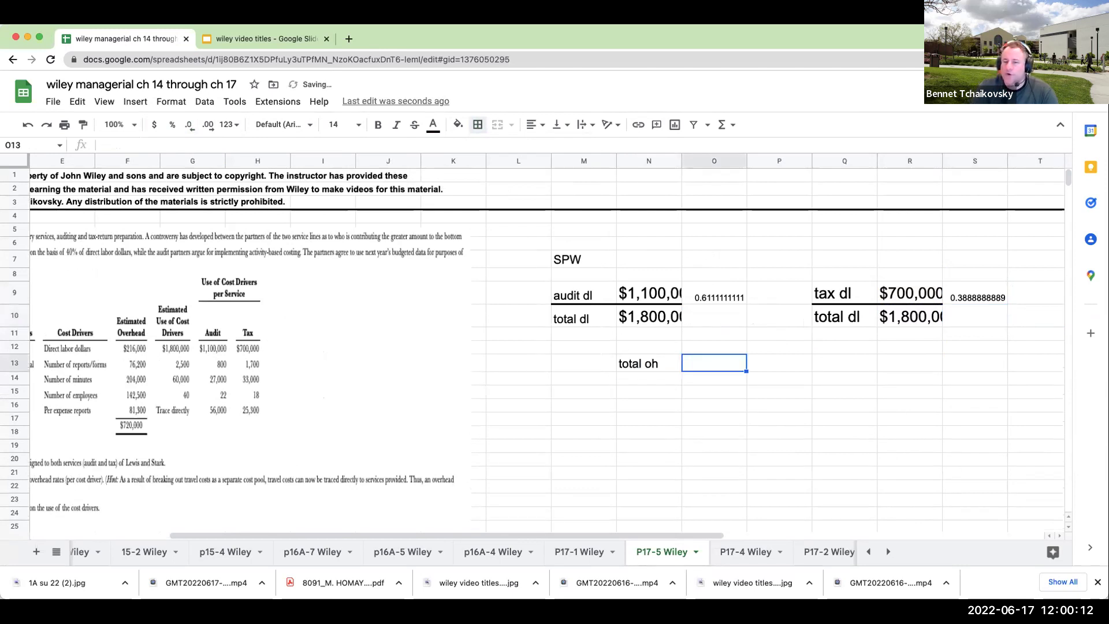
pyautogui.write('720000')
pyautogui.press('Tab')
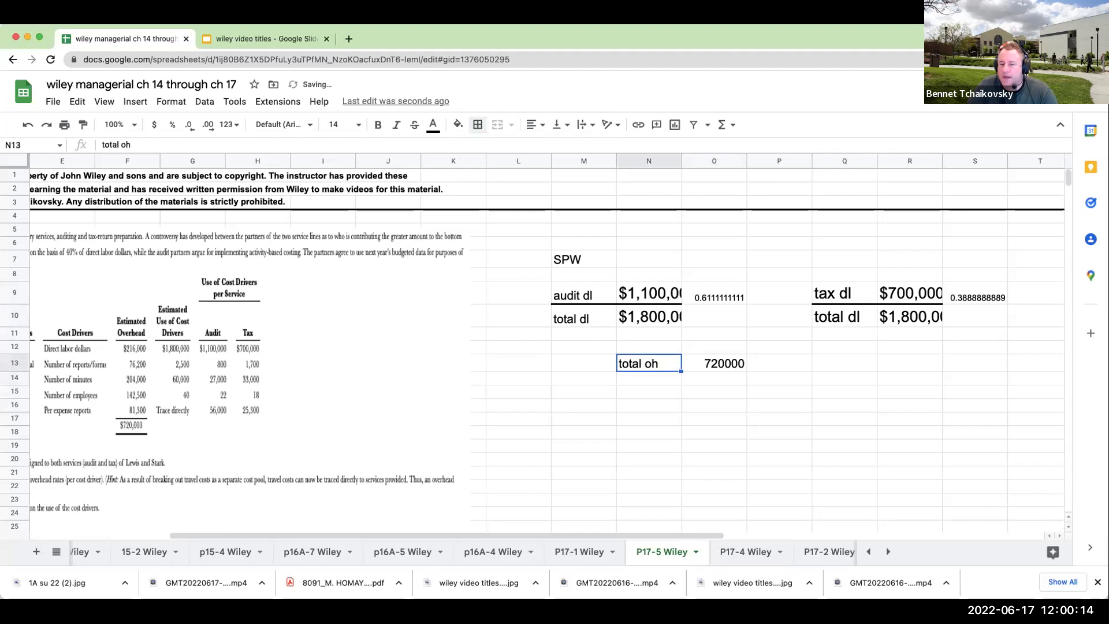
pyautogui.write('720000')
pyautogui.press('Return')
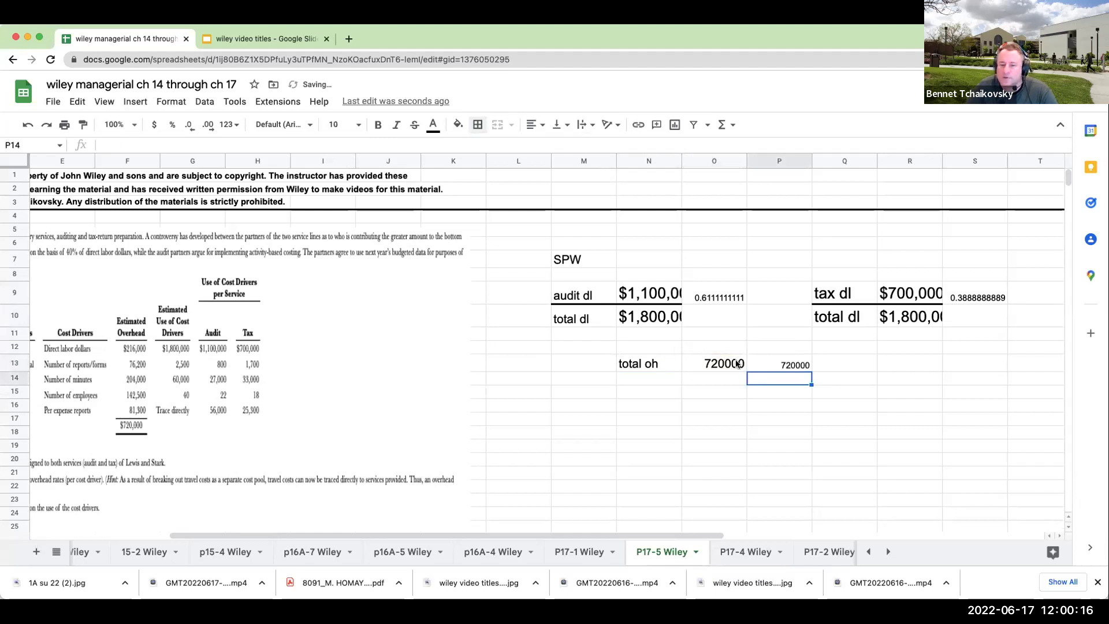
# Step: Format the total overhead amounts in O13:P13 as currency without decimals
pyautogui.moveTo(738, 365); pyautogui.dragTo(770, 364)
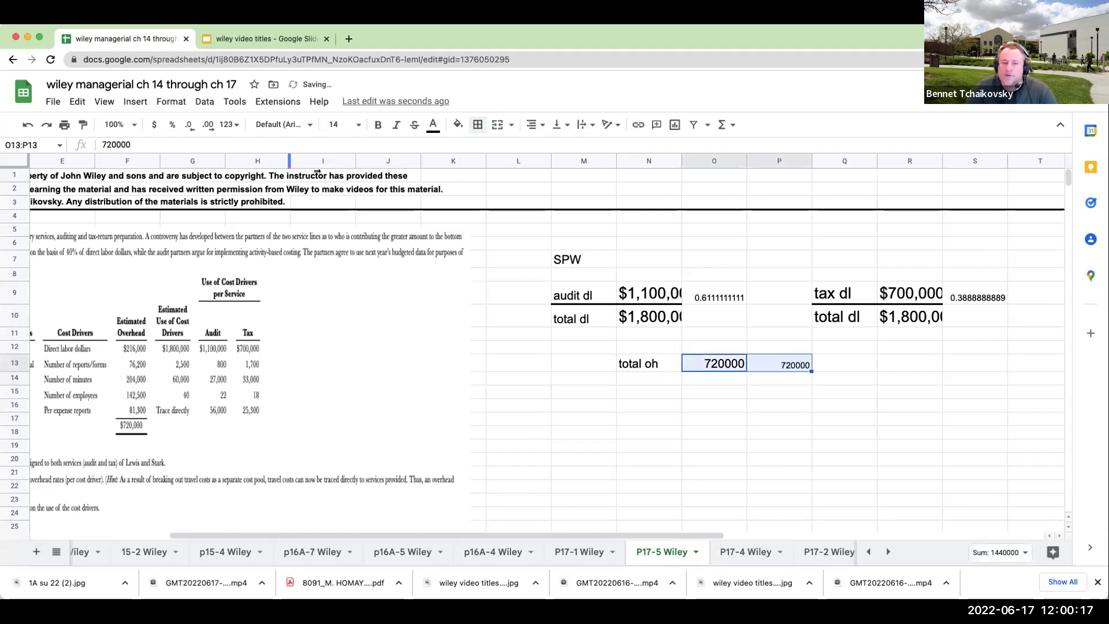
pyautogui.click(154, 125)
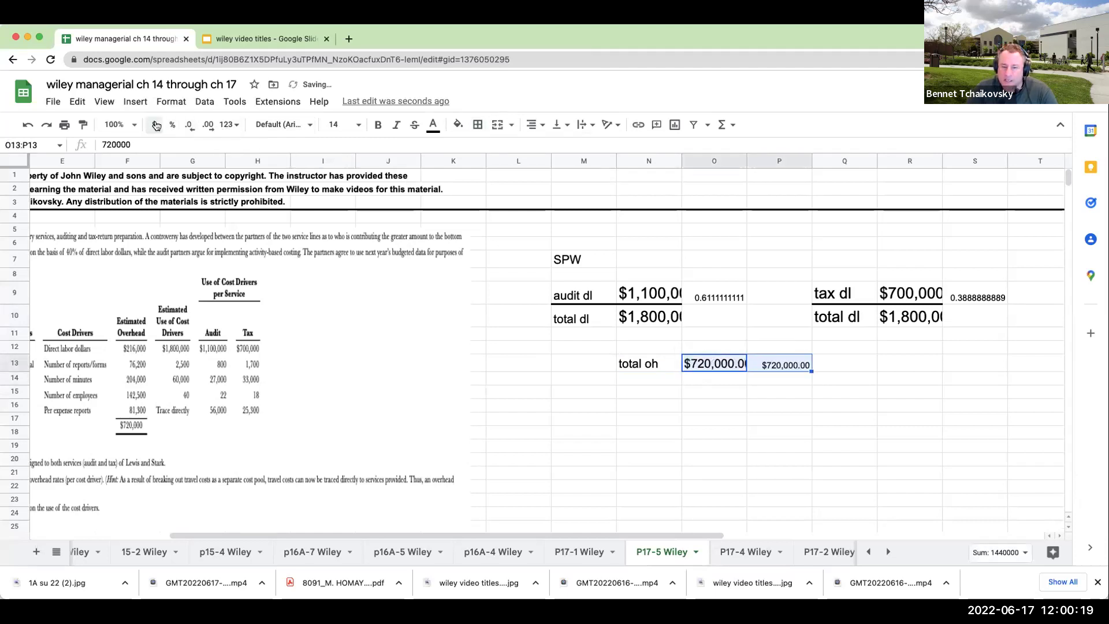
pyautogui.doubleClick(190, 126)
pyautogui.click(652, 383)
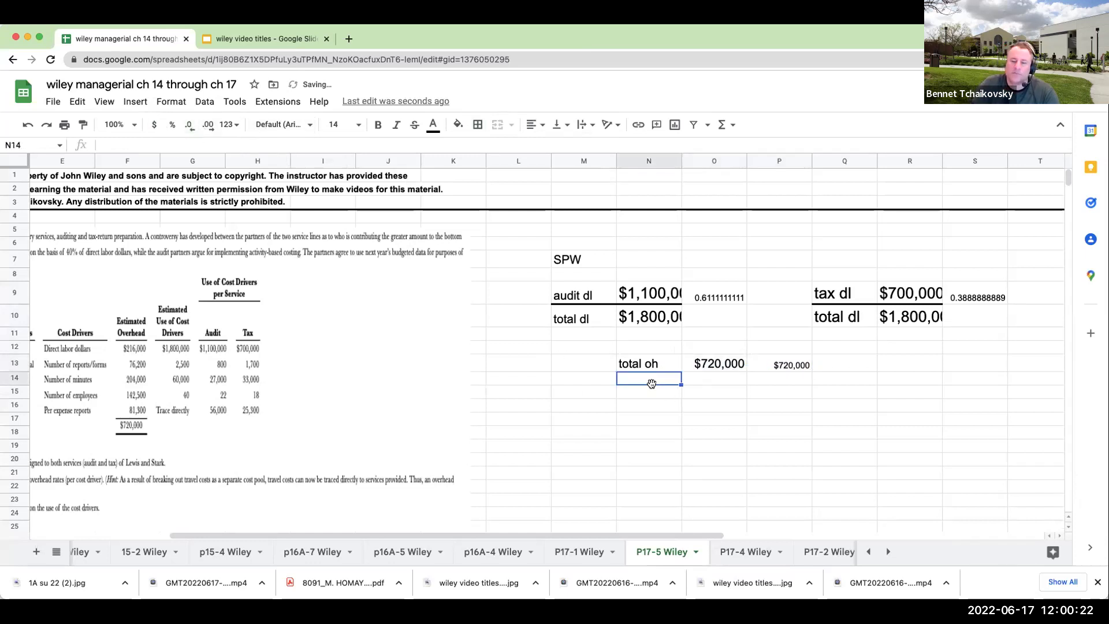
# Step: Enter the label audit in N14 and calculate its overhead in O14 by multiplying O9 by O13
pyautogui.write('audit')
pyautogui.press('Return')
pyautogui.press('Up')
pyautogui.press('Right')
pyautogui.write('+')
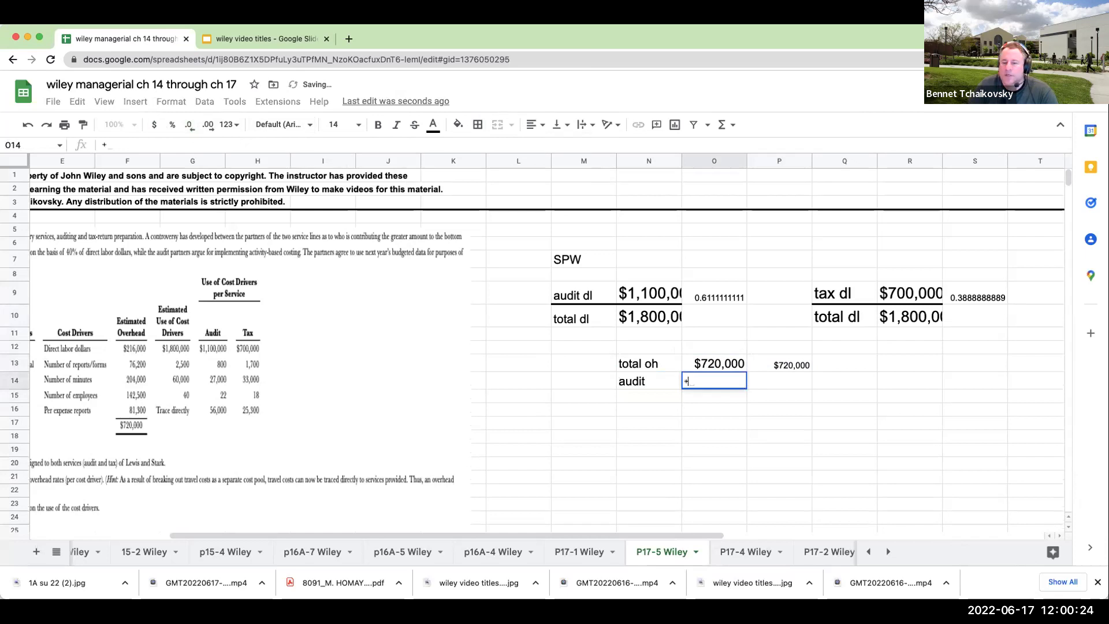
pyautogui.press('Up')
pyautogui.press('Up')
pyautogui.press('Up')
pyautogui.press('Up')
pyautogui.press('Up')
pyautogui.write('*')
pyautogui.press('Up')
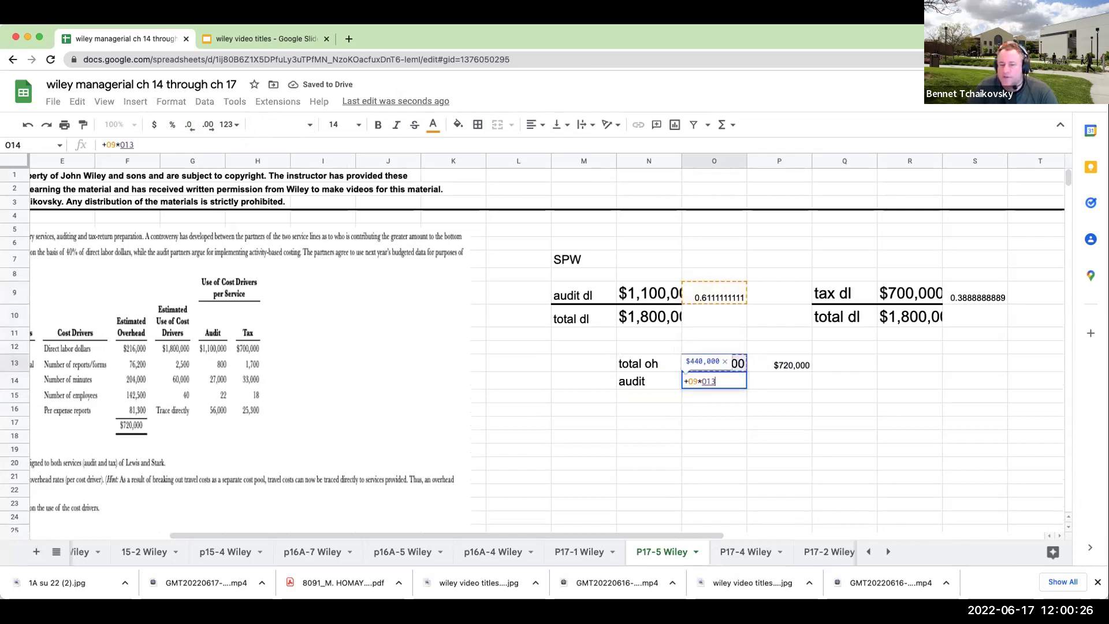
pyautogui.press('Return')
# Step: Enter the label tax in N15 and calculate its overhead in O15 by multiplying S9 by O13
pyautogui.press('Up')
pyautogui.press('Down')
pyautogui.press('Left')
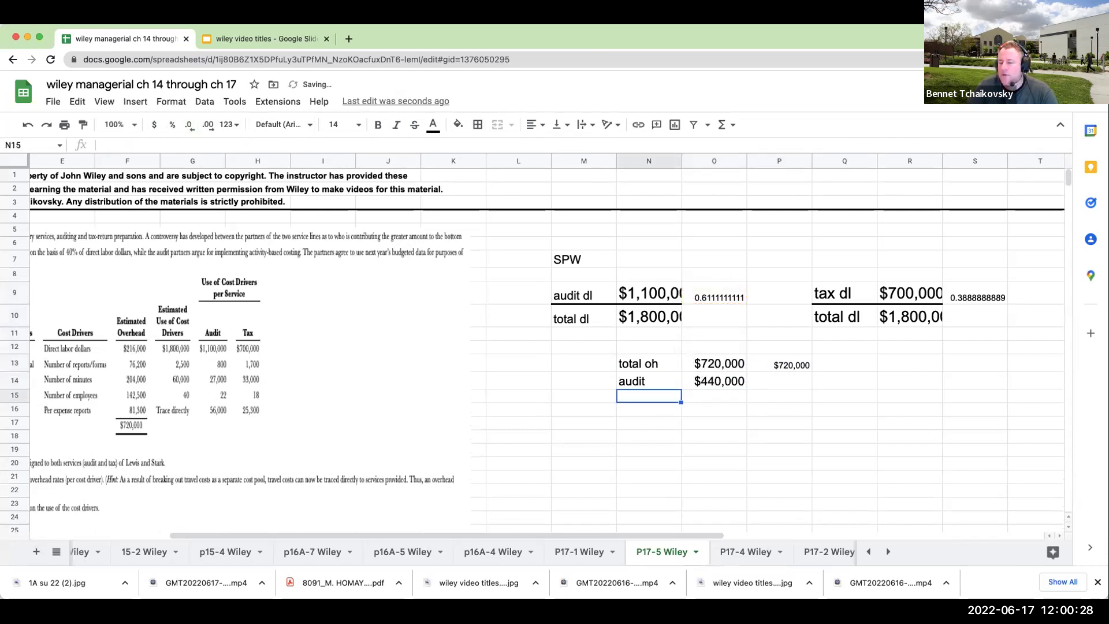
pyautogui.press('Right')
pyautogui.press('Right')
pyautogui.press('Up')
pyautogui.press('Down')
pyautogui.press('Down')
pyautogui.press('Left')
pyautogui.press('Left')
pyautogui.press('Up')
pyautogui.write('tax')
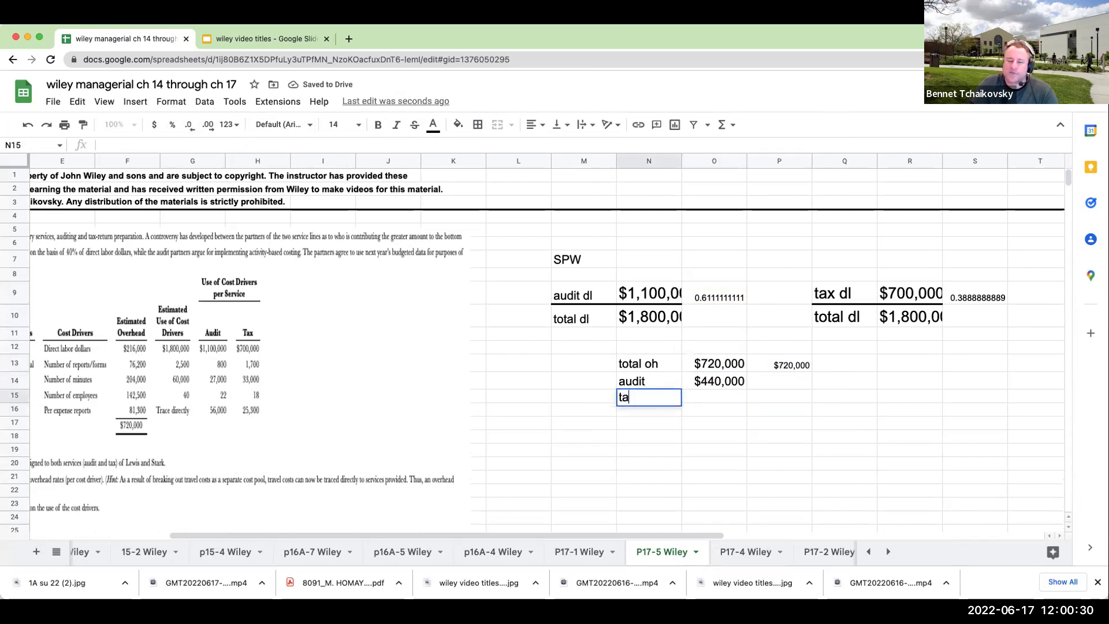
pyautogui.press('Right')
pyautogui.write('+')
pyautogui.press('Right')
pyautogui.press('Right')
pyautogui.press('Right')
pyautogui.press('Right')
pyautogui.press('Up')
pyautogui.press('Up')
pyautogui.press('Up')
pyautogui.press('Up')
pyautogui.press('Up')
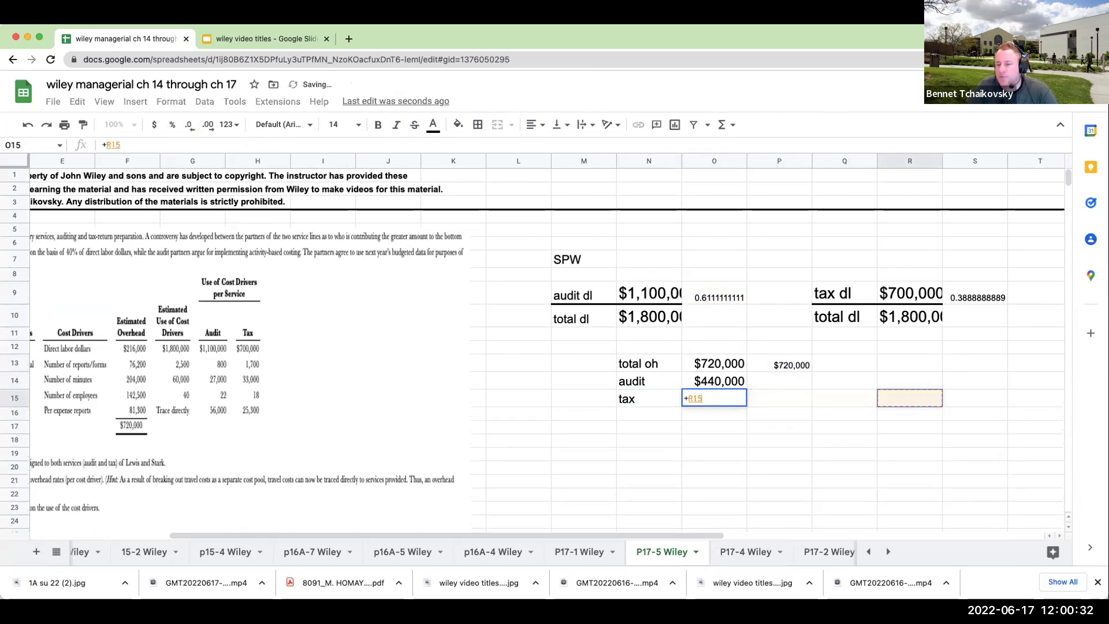
pyautogui.press('Up')
pyautogui.write('*')
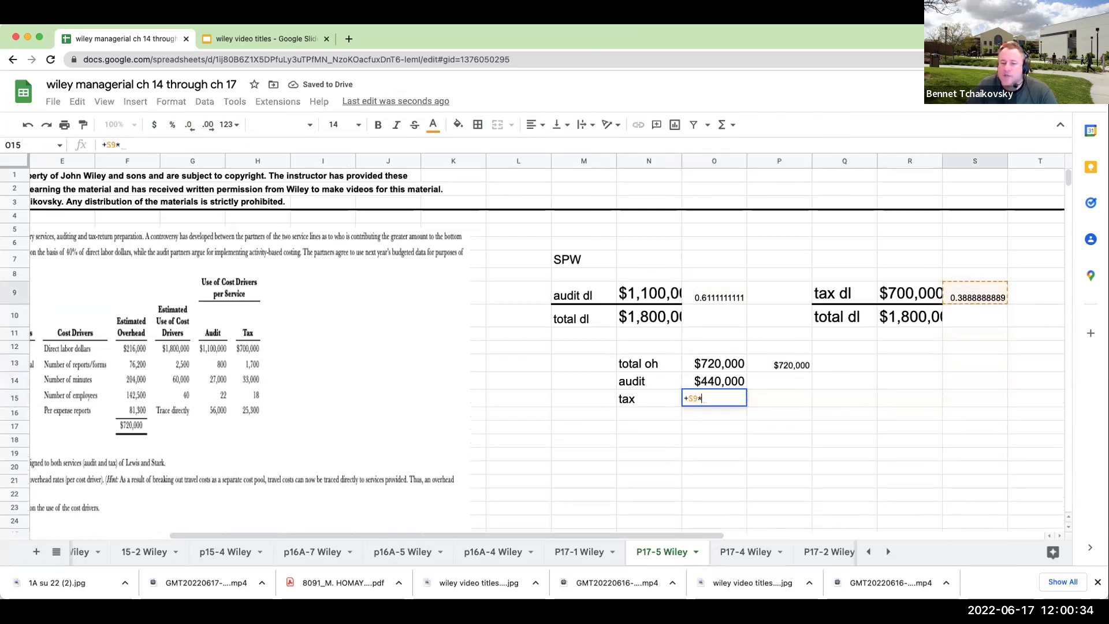
pyautogui.press('Up')
pyautogui.press('Up')
pyautogui.press('Return')
# Step: Clear the duplicate total overhead amount from P13
pyautogui.press('Up')
pyautogui.press('Right')
pyautogui.press('Up')
pyautogui.press('Right')
pyautogui.press('Up')
pyautogui.press('BackSpace')
pyautogui.press('Down')
pyautogui.press('Down')
pyautogui.press('Up')
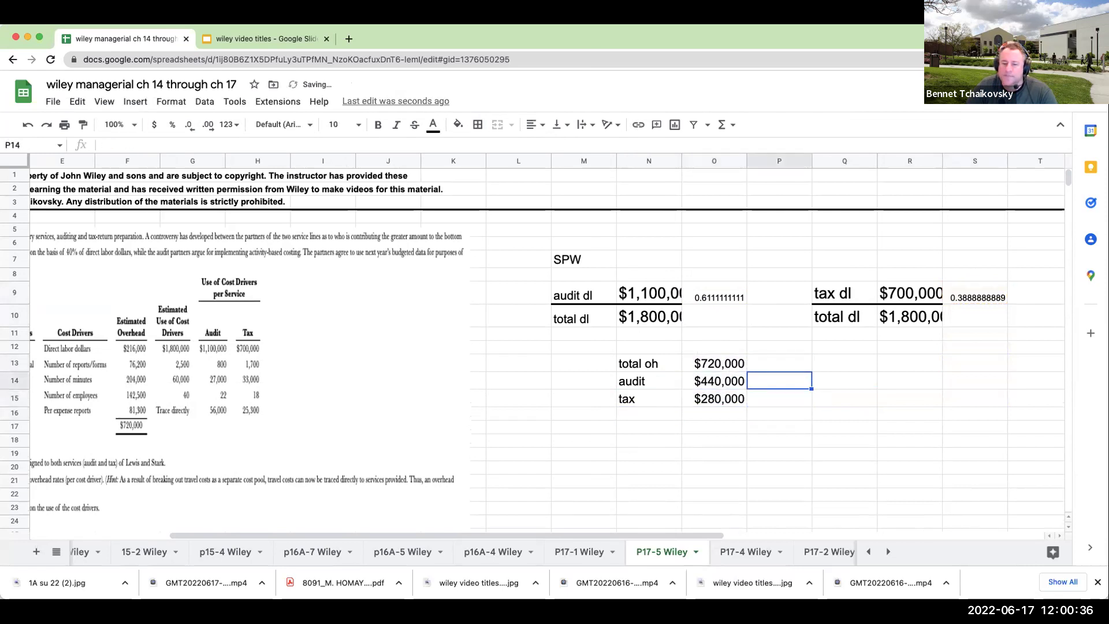
pyautogui.press('Up')
pyautogui.press('Down')
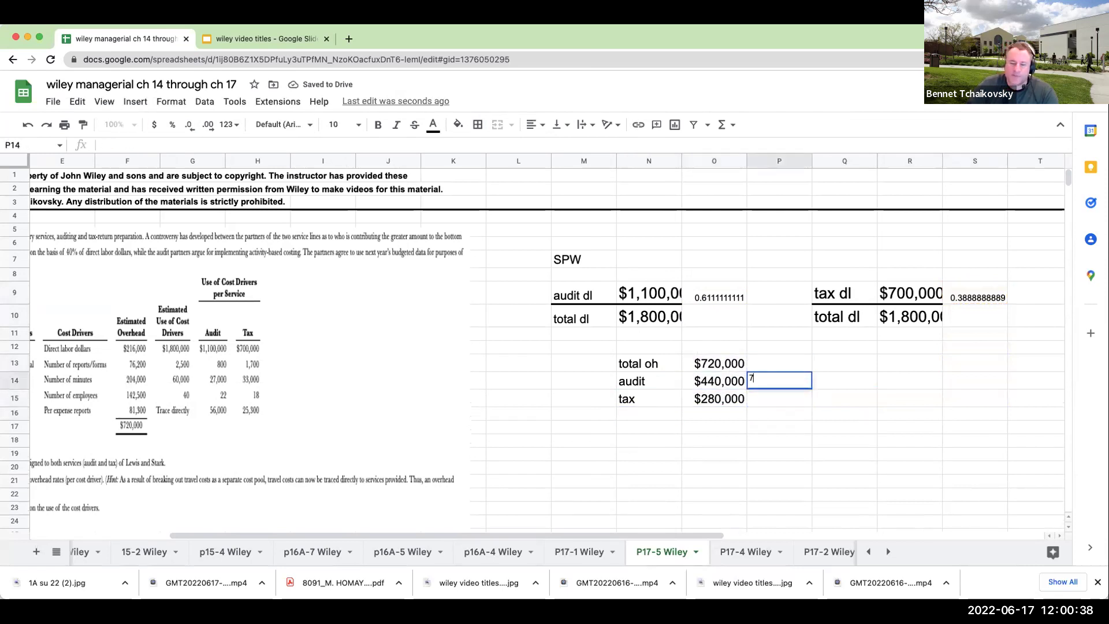
# Step: Enter the explanatory notes 720*.61 in P14 and 720*.38 in P15 beside the audit and tax overhead
pyautogui.write('720*.61')
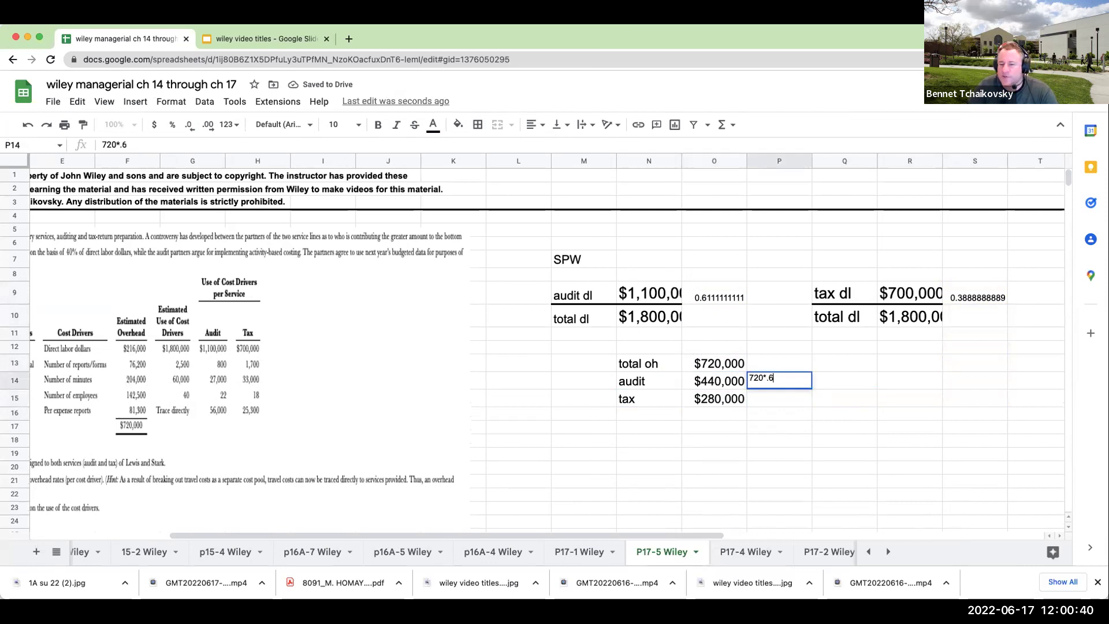
pyautogui.press('Return')
pyautogui.write('720')
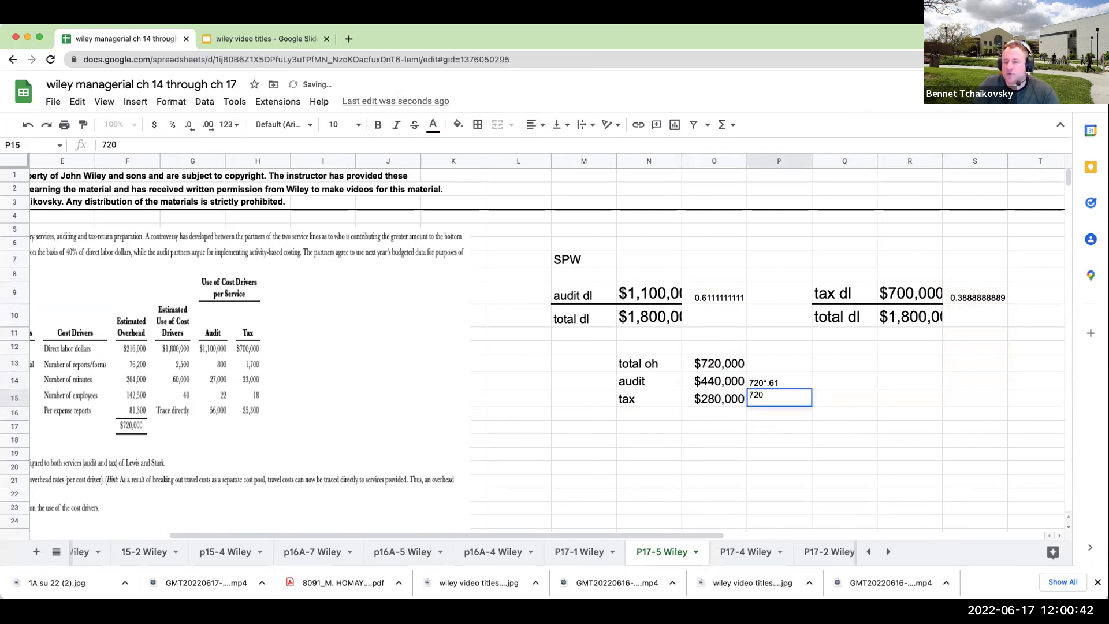
pyautogui.write('*.38')
pyautogui.press('Return')
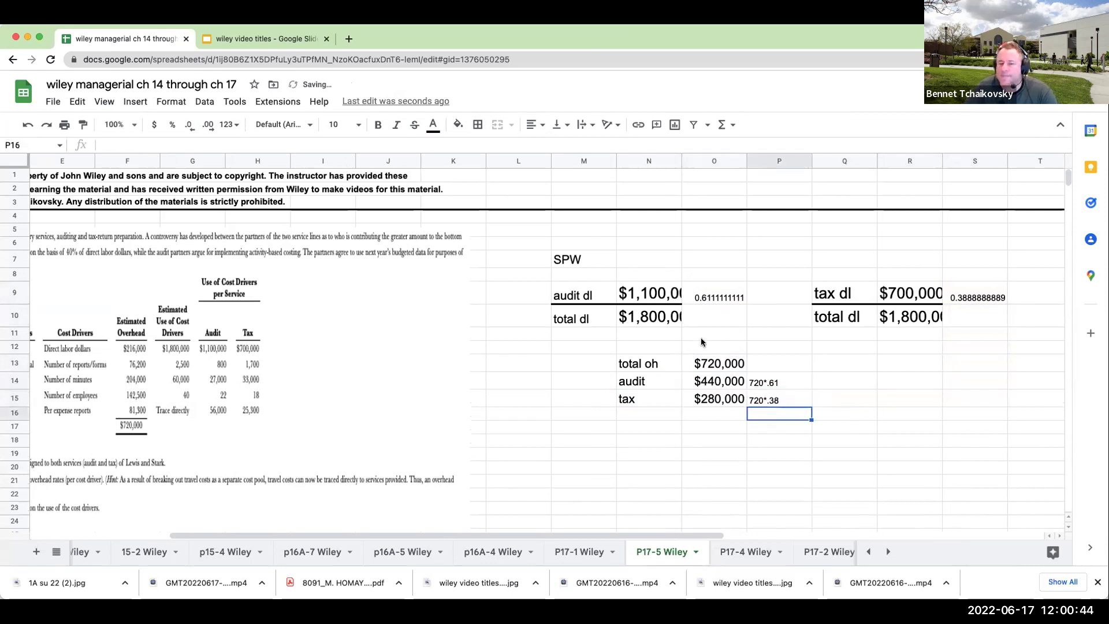
# Step: Set the font size of O9:S10 to 18
pyautogui.moveTo(718, 298); pyautogui.dragTo(1002, 314)
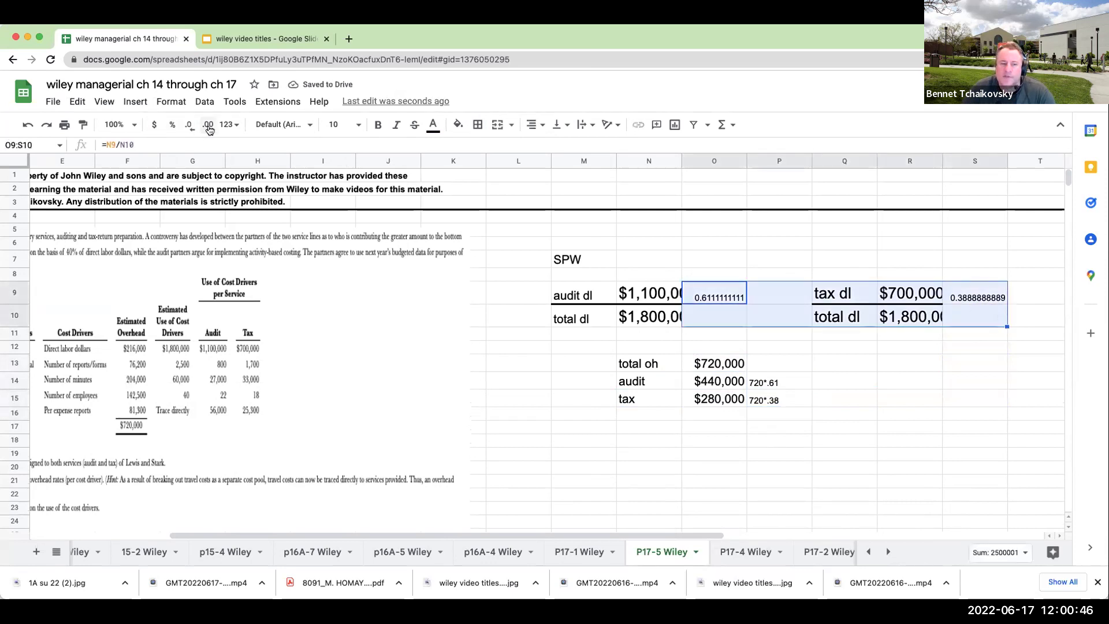
pyautogui.click(347, 125)
pyautogui.click(336, 313)
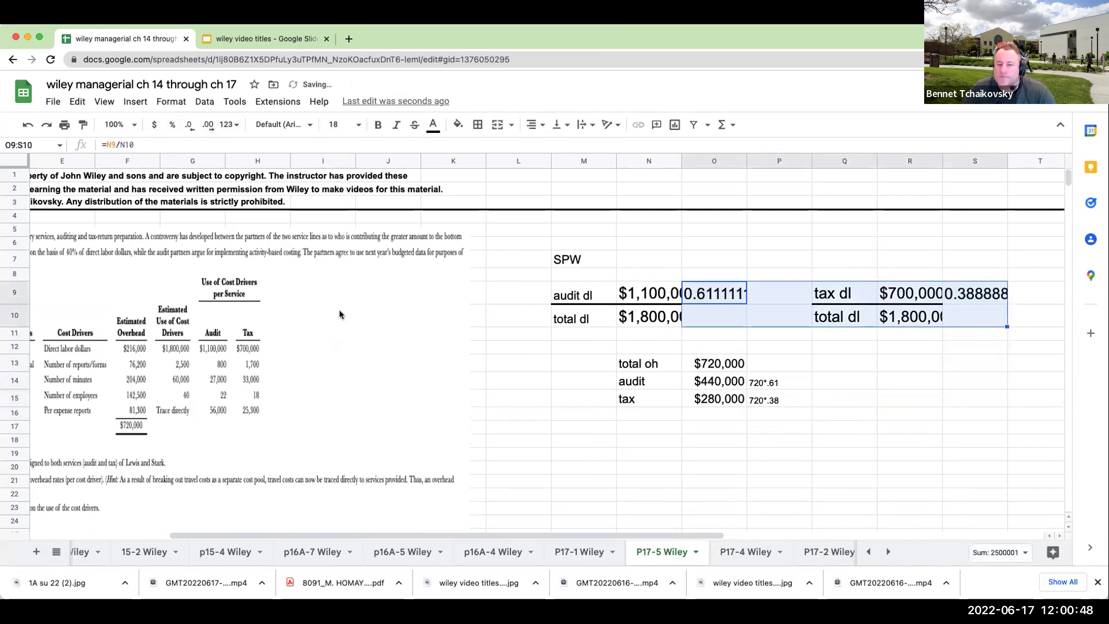
pyautogui.click(837, 366)
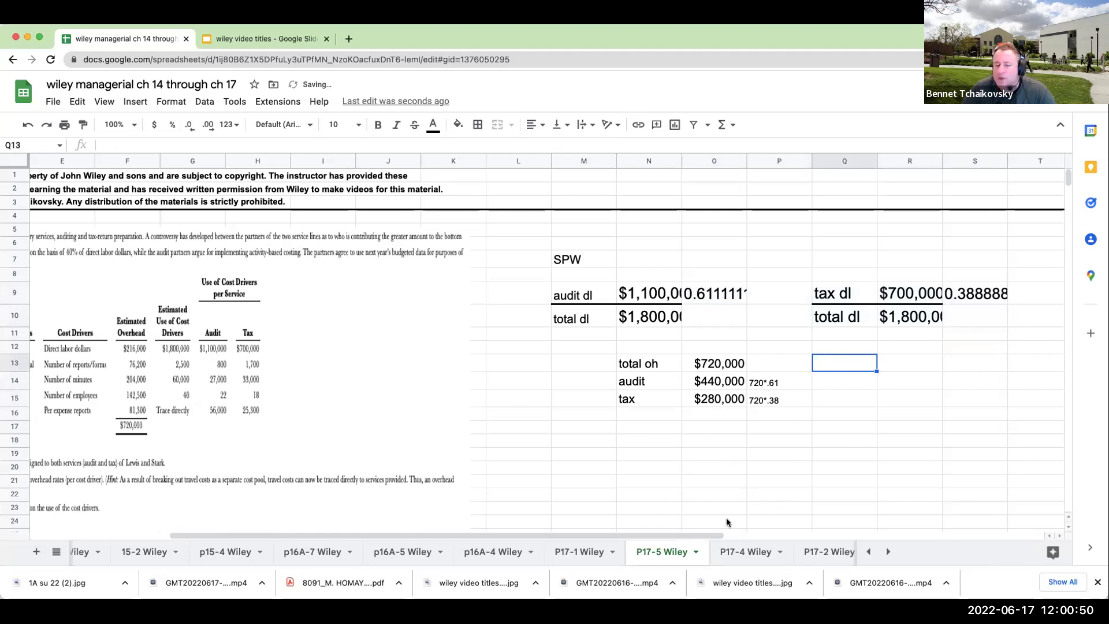
pyautogui.moveTo(679, 535); pyautogui.dragTo(353, 542)
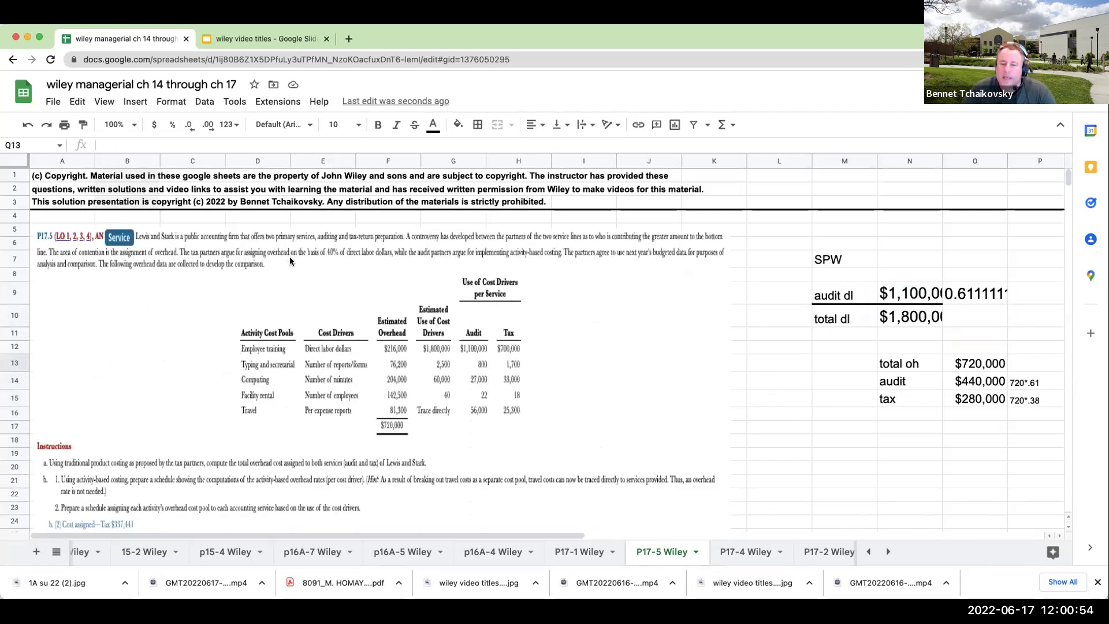
pyautogui.click(973, 398)
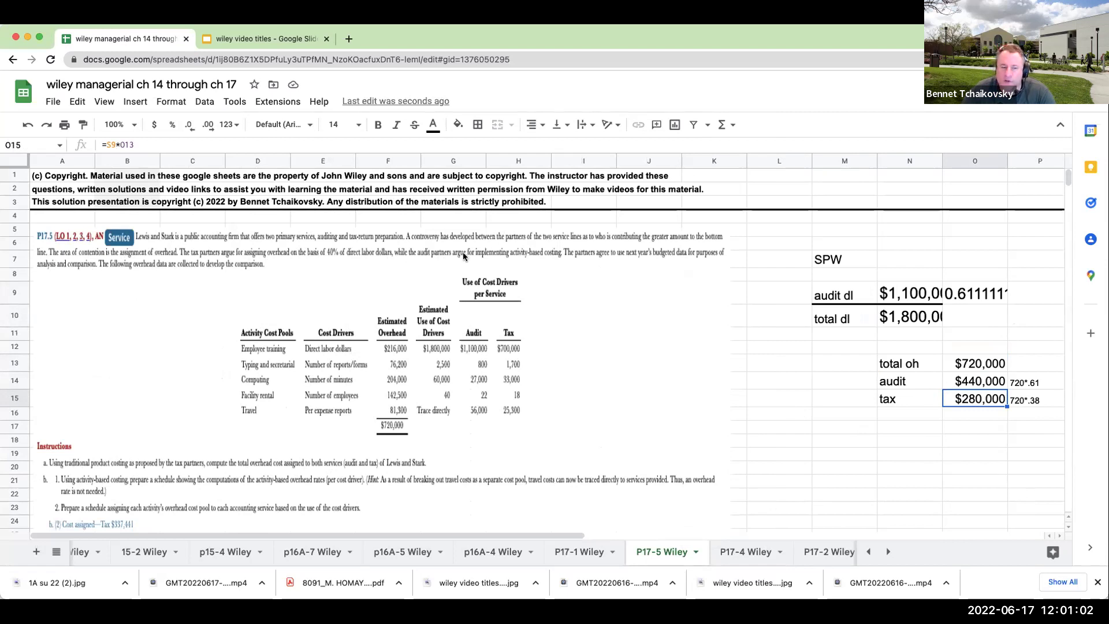
pyautogui.click(872, 439)
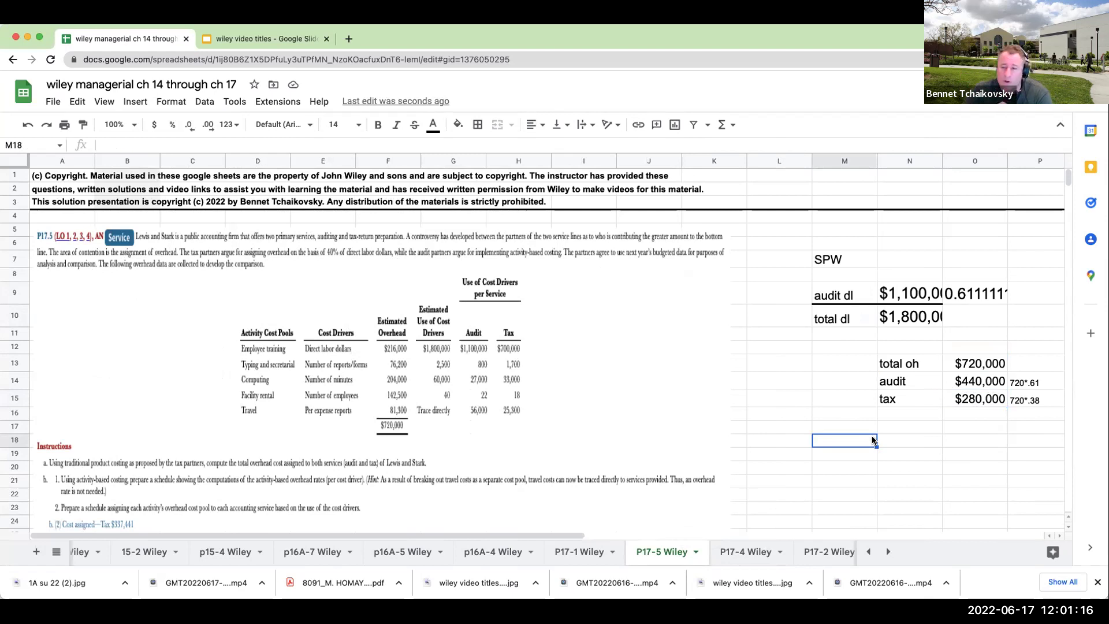
# Step: Format the audit share in O9 and the tax share in S9 as percentages
pyautogui.click(981, 291)
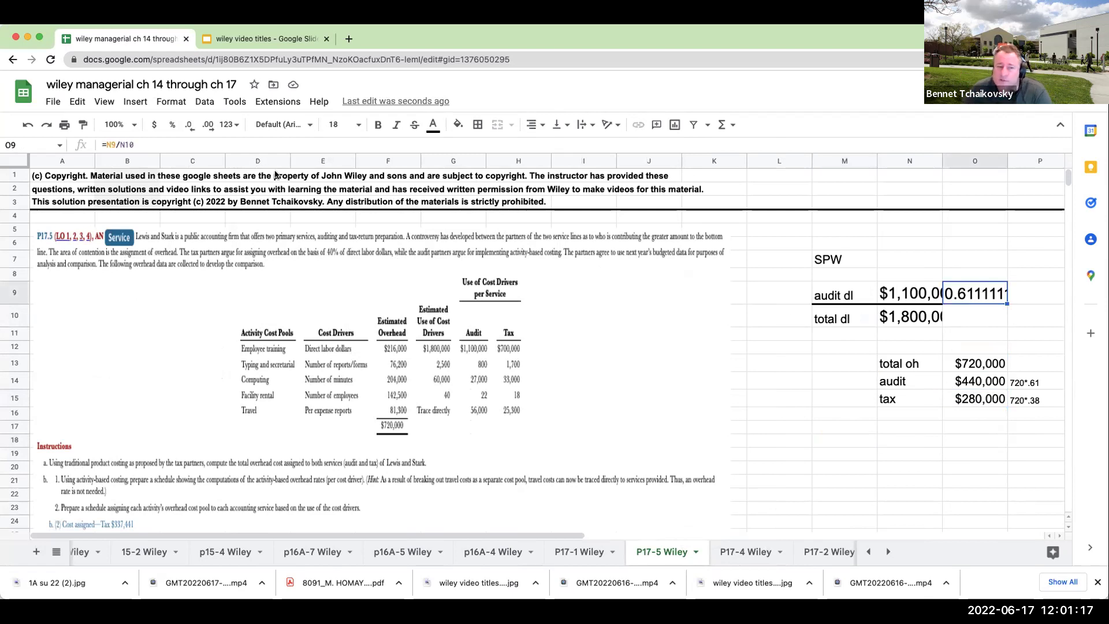
pyautogui.click(172, 124)
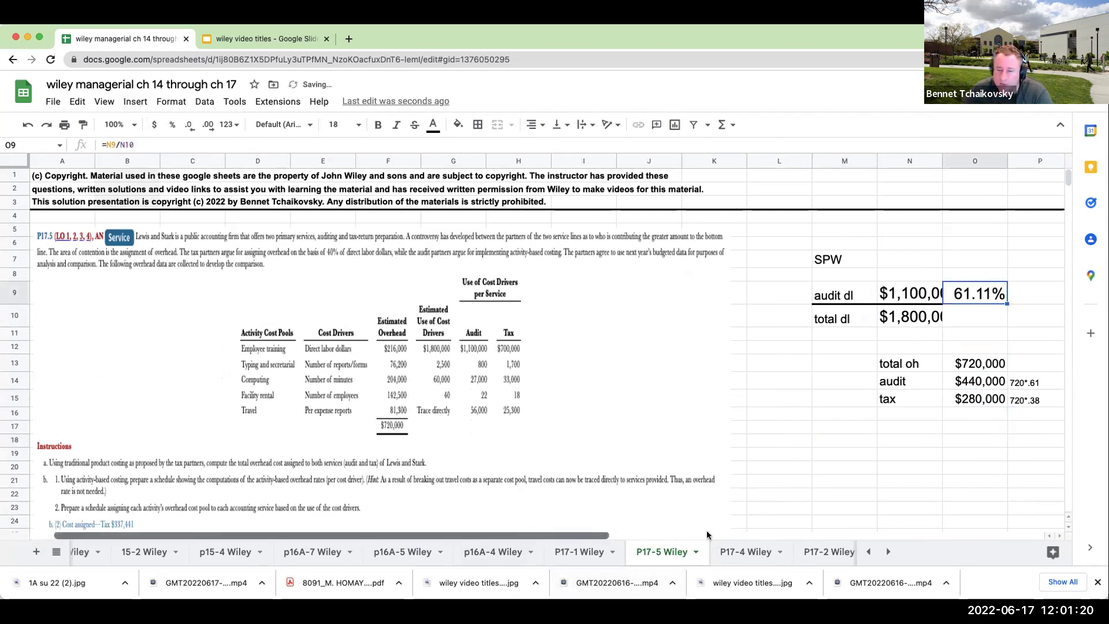
pyautogui.moveTo(540, 535); pyautogui.dragTo(707, 535)
pyautogui.click(898, 294)
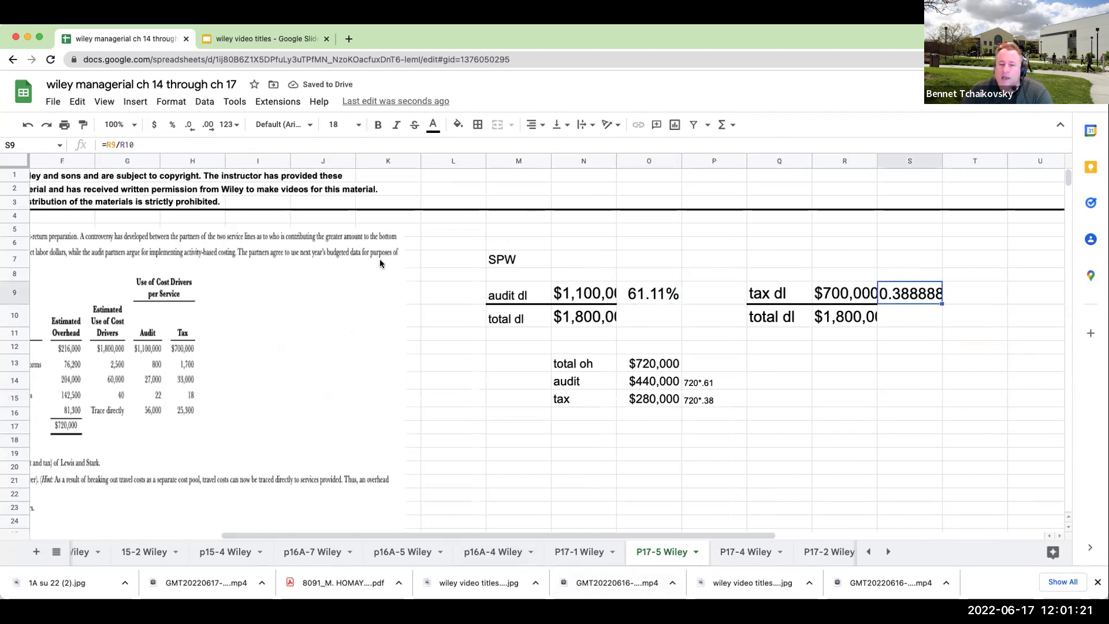
pyautogui.click(172, 124)
pyautogui.click(675, 441)
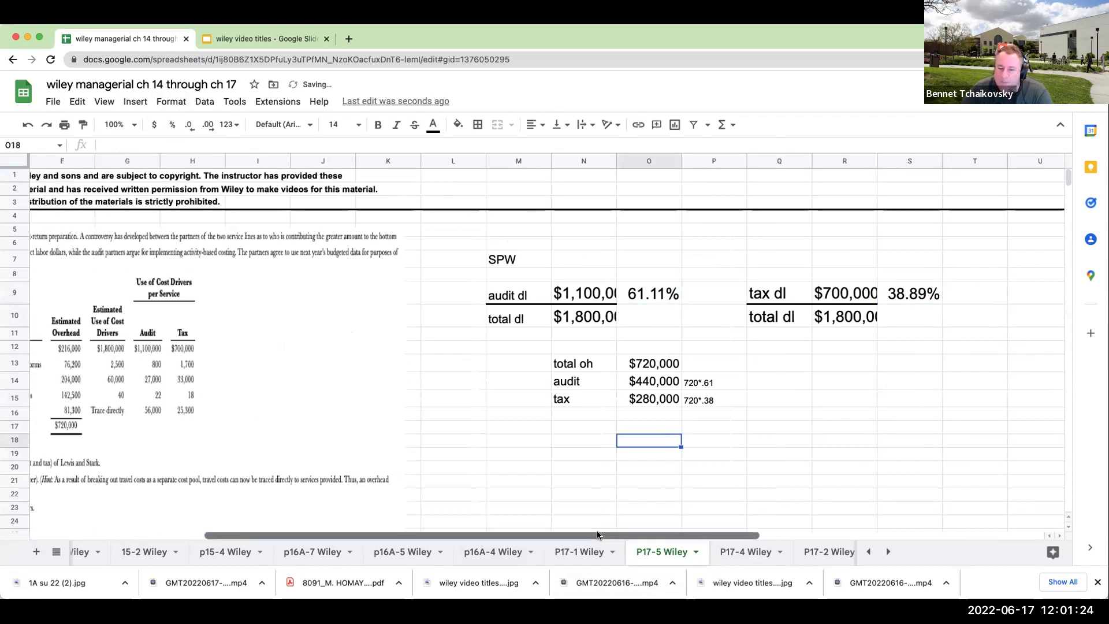
# Step: Widen columns N, Q and R so the direct labor amounts fit in full
pyautogui.hscroll(-4, 598, 534)
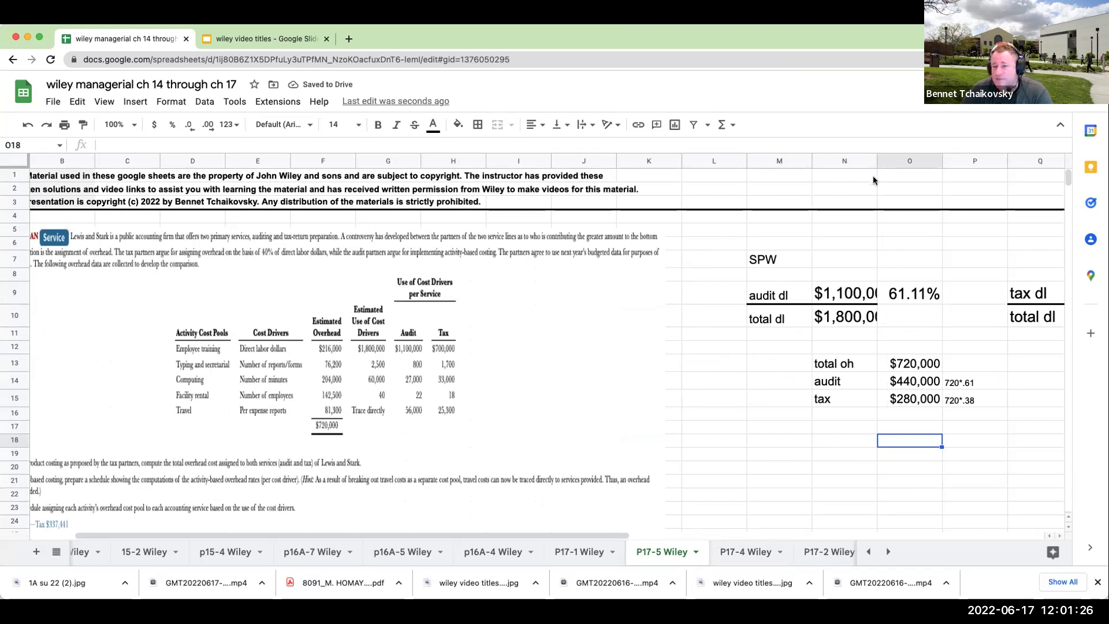
pyautogui.moveTo(876, 161); pyautogui.dragTo(910, 161)
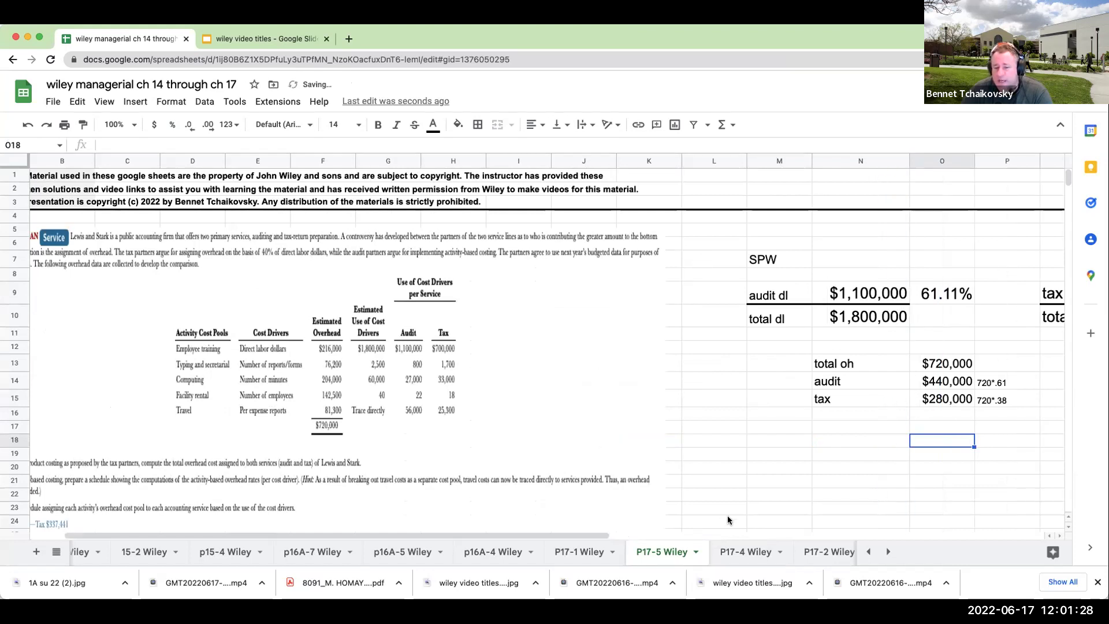
pyautogui.hscroll(3, 574, 534)
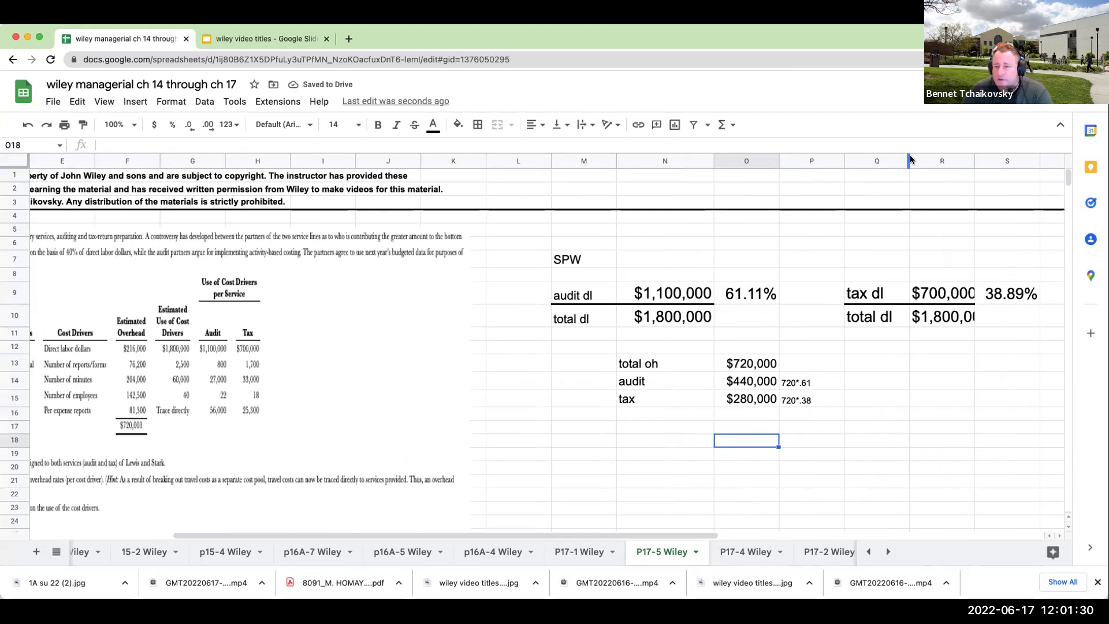
pyautogui.moveTo(908, 157); pyautogui.dragTo(1014, 161)
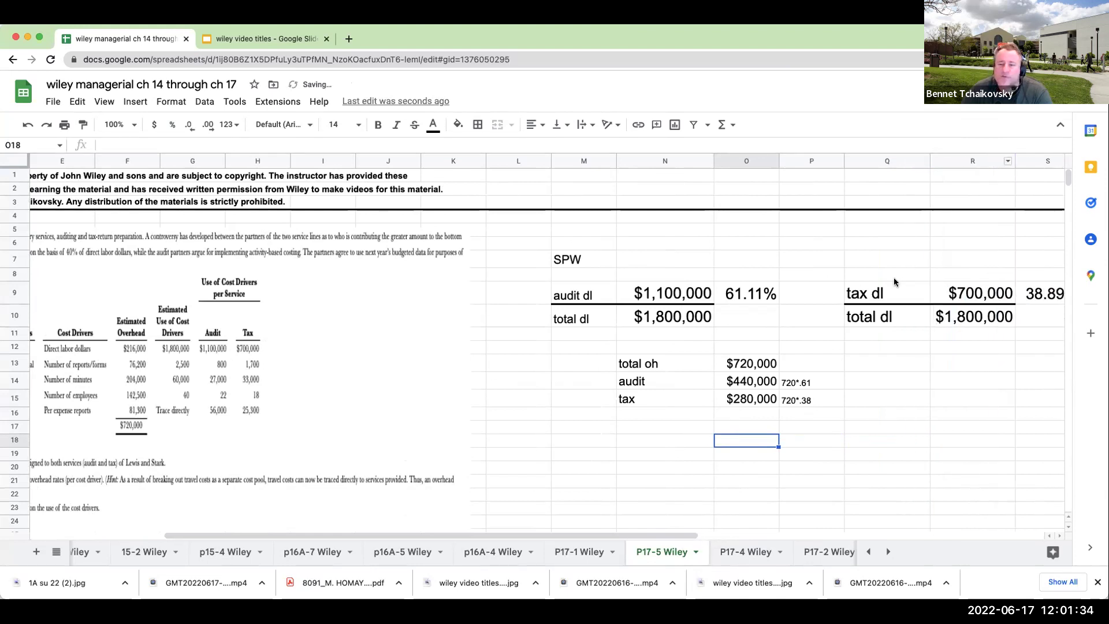
pyautogui.click(590, 446)
# Step: Move the traditional costing calculations from M7:S15 to below the problem text, starting at B31
pyautogui.hscroll(-4, 577, 534)
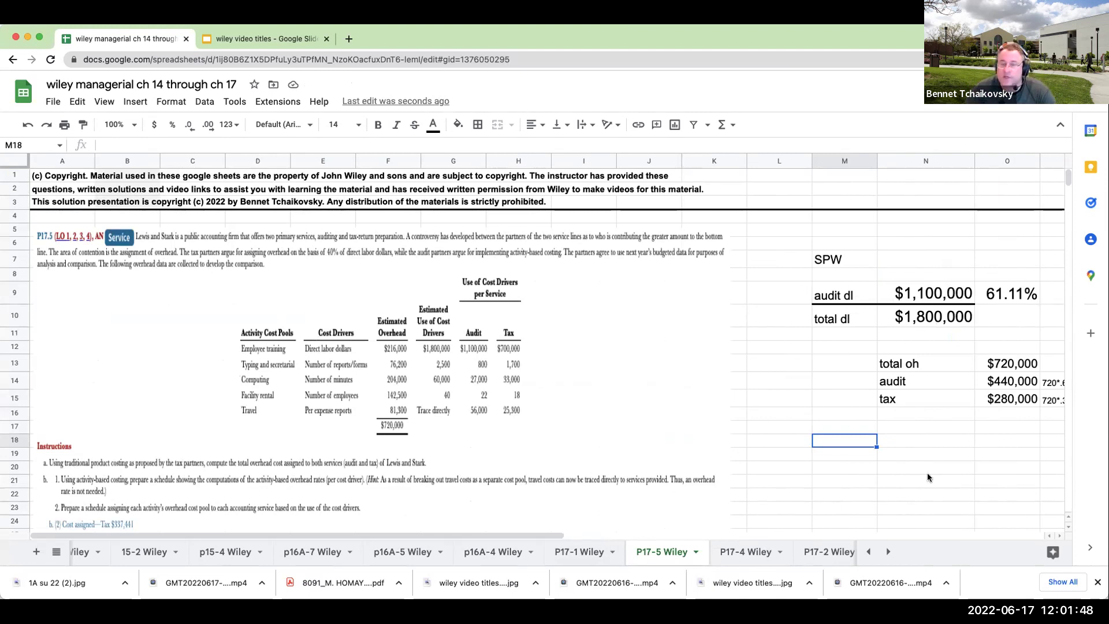
pyautogui.moveTo(840, 267); pyautogui.dragTo(738, 398)
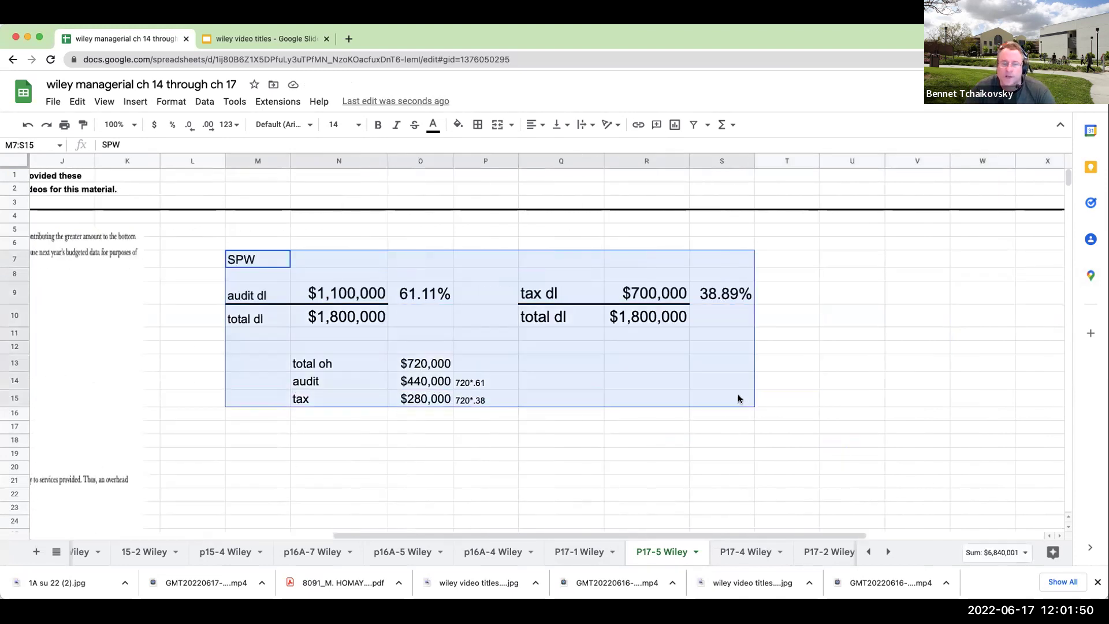
pyautogui.press('super+c')
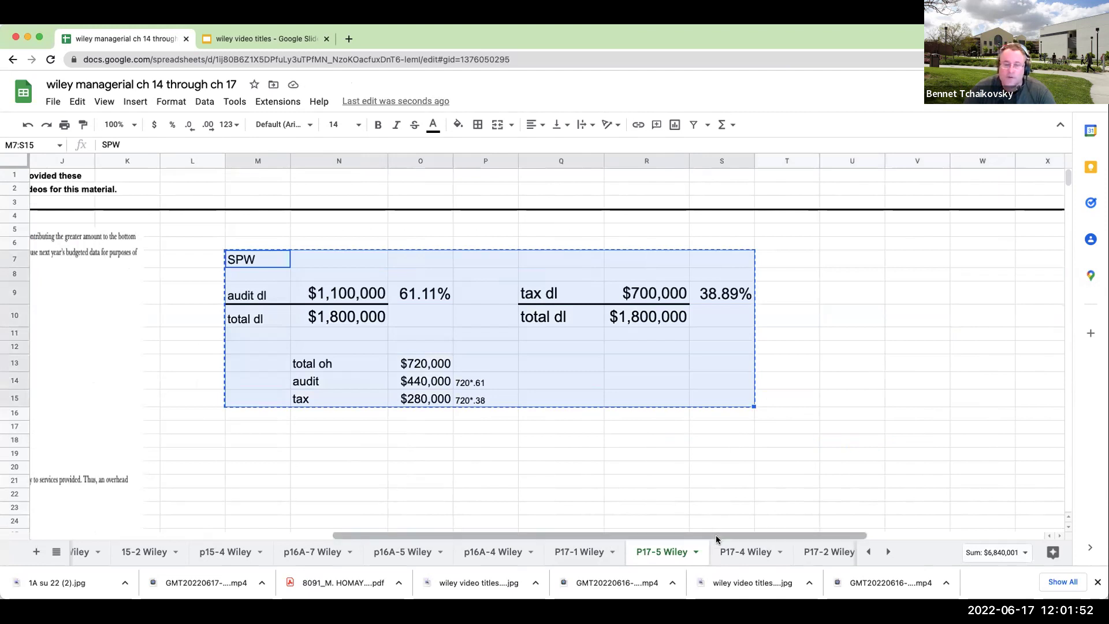
pyautogui.moveTo(718, 535); pyautogui.dragTo(196, 505)
pyautogui.scroll(-5, 196, 505)
pyautogui.click(144, 450)
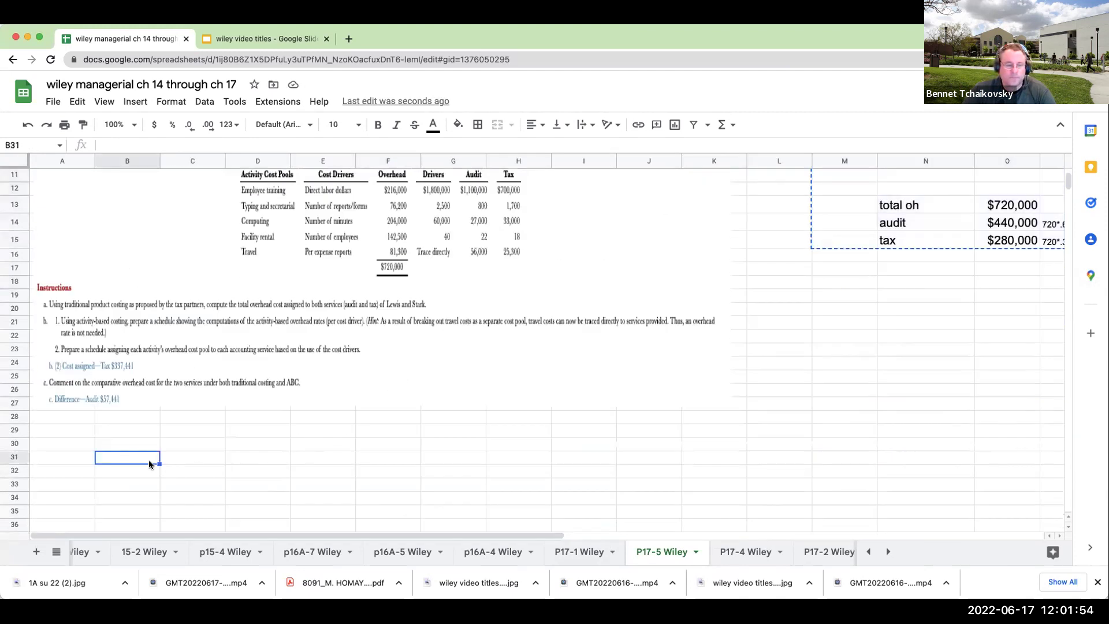
pyautogui.press('super+v')
# Step: Set the font size of the empty work area L6:V31 to 18
pyautogui.scroll(4, 865, 416)
pyautogui.click(831, 230)
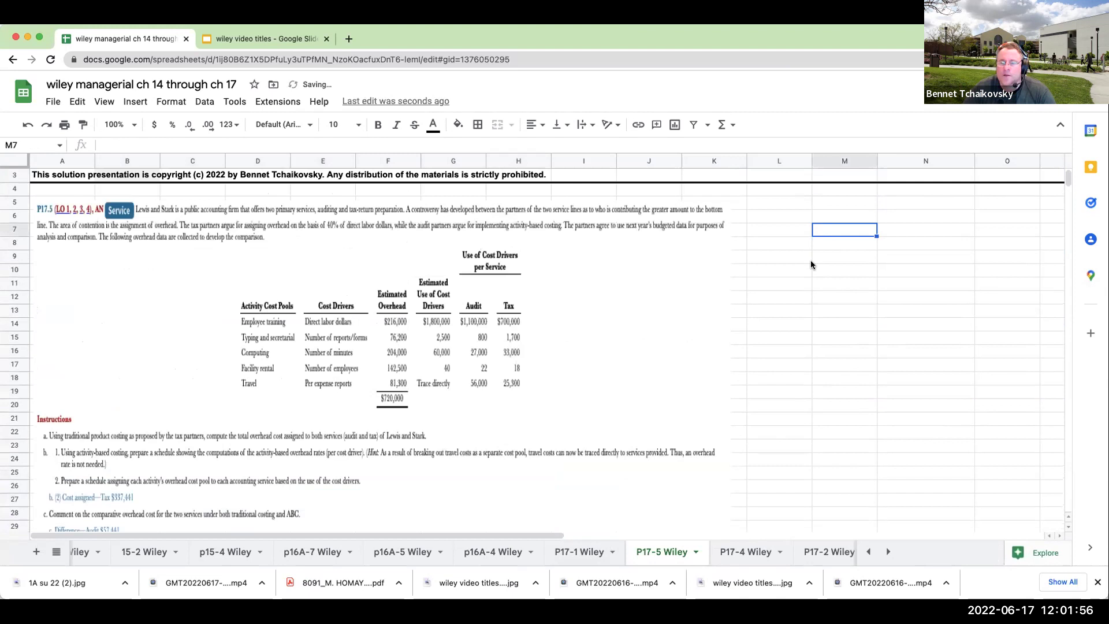
pyautogui.click(780, 217)
pyautogui.moveTo(779, 216); pyautogui.dragTo(1048, 516)
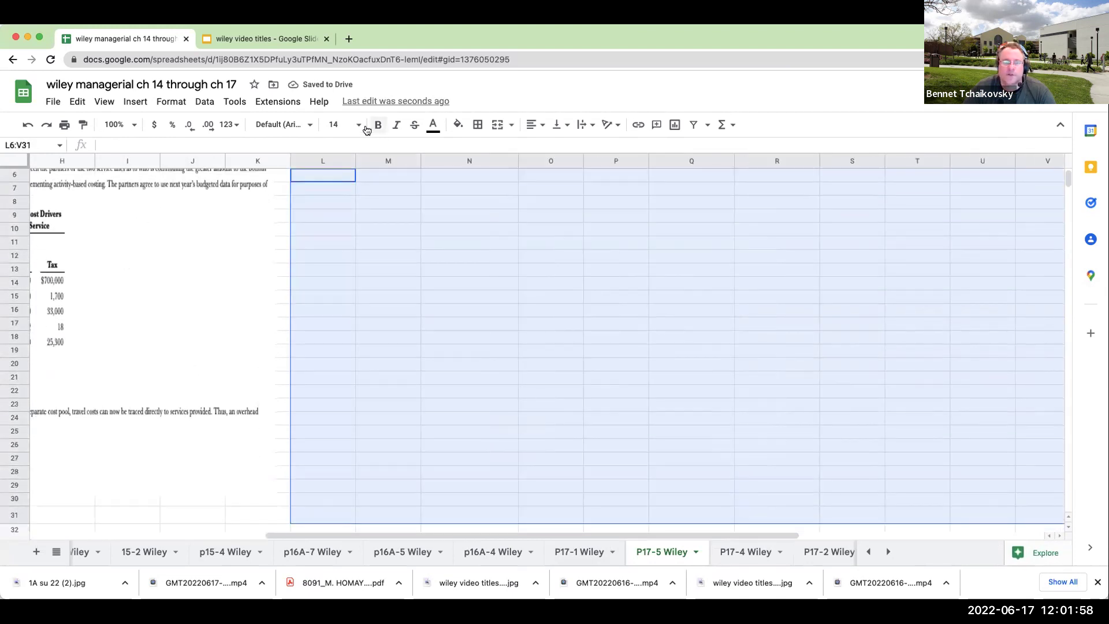
pyautogui.click(334, 125)
pyautogui.click(336, 312)
pyautogui.click(492, 341)
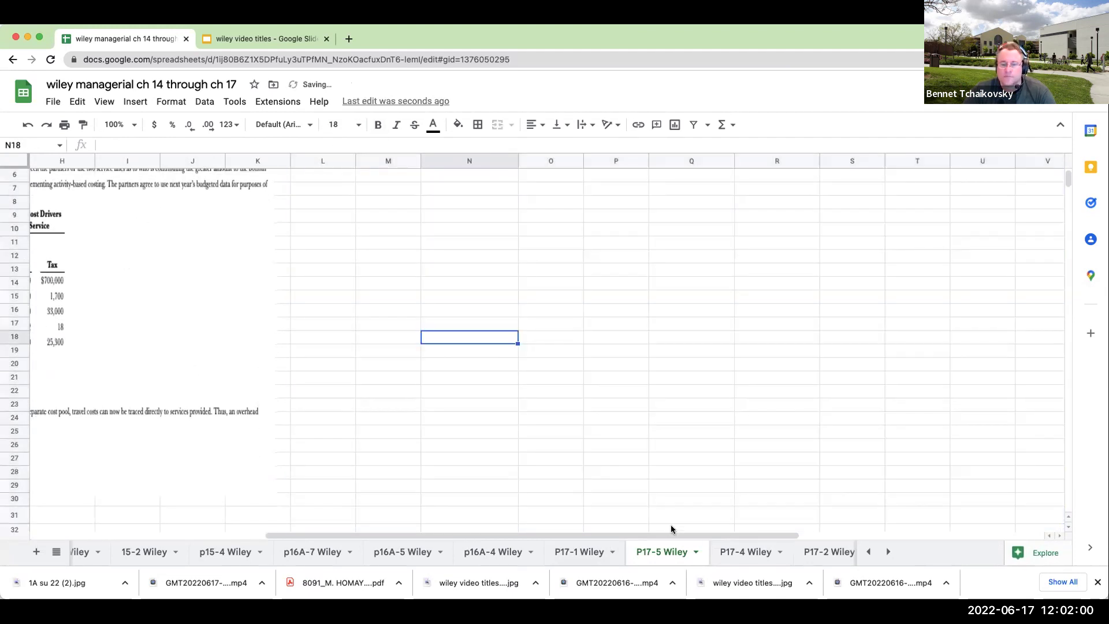
# Step: Enter the header cost pool in M12 with the pool names ee training, typing and computing in M13:M15
pyautogui.moveTo(587, 533); pyautogui.dragTo(368, 533)
pyautogui.click(834, 259)
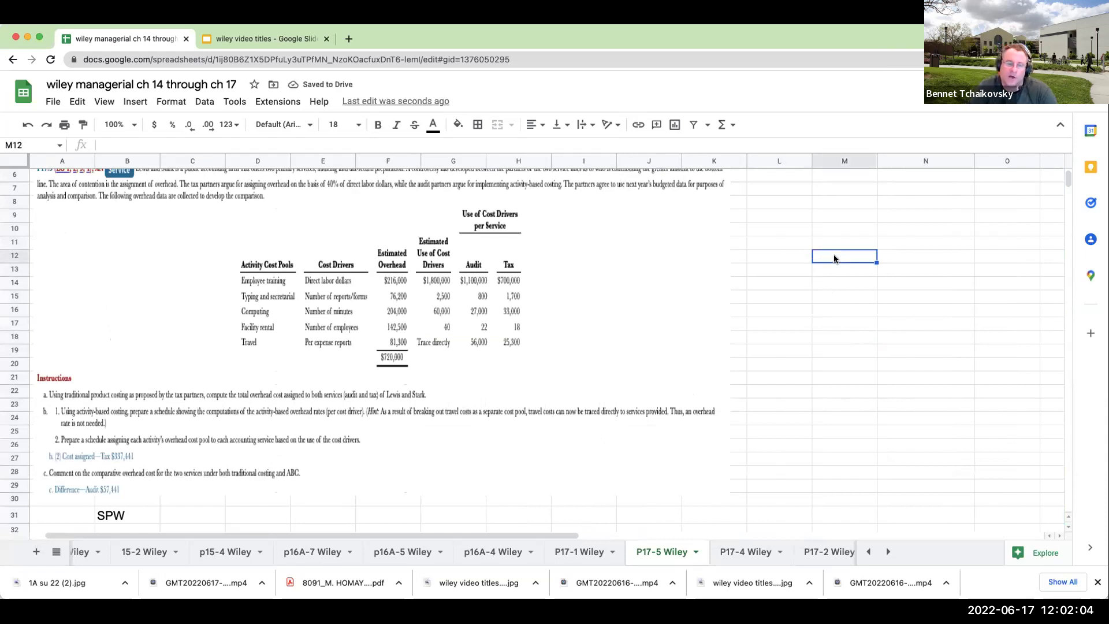
pyautogui.write('cost pool')
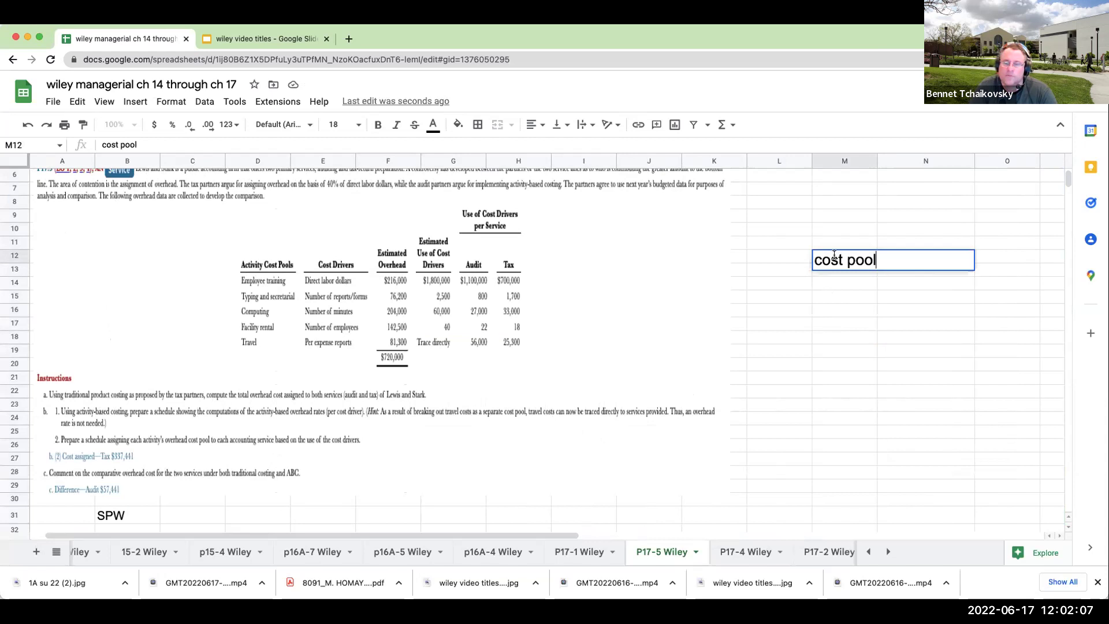
pyautogui.press('Return')
pyautogui.write('ee training')
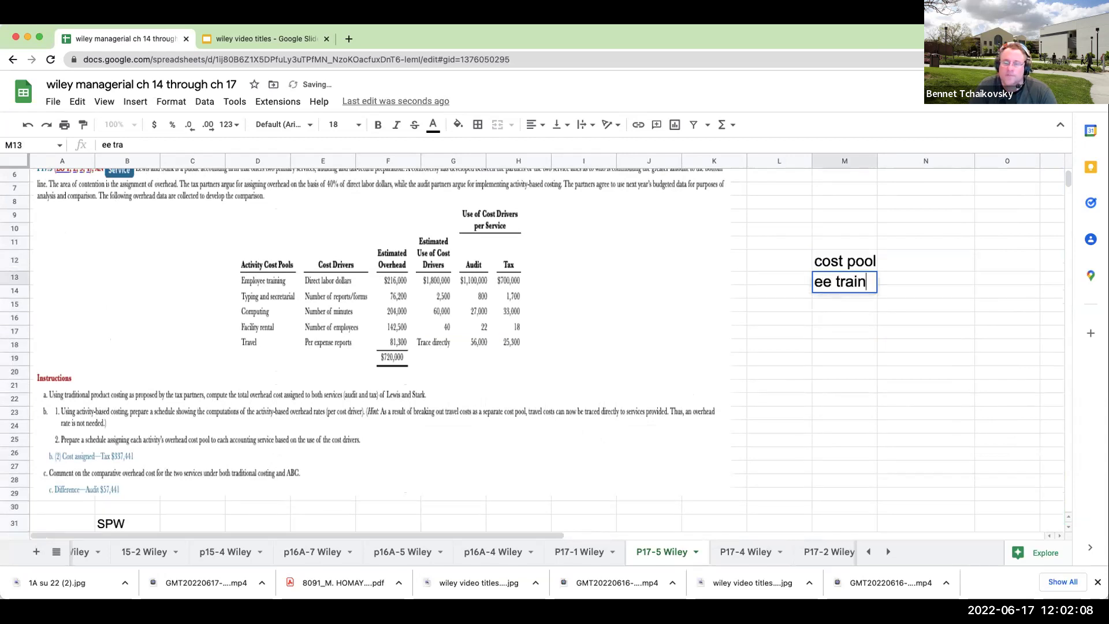
pyautogui.press('Return')
pyautogui.write('try')
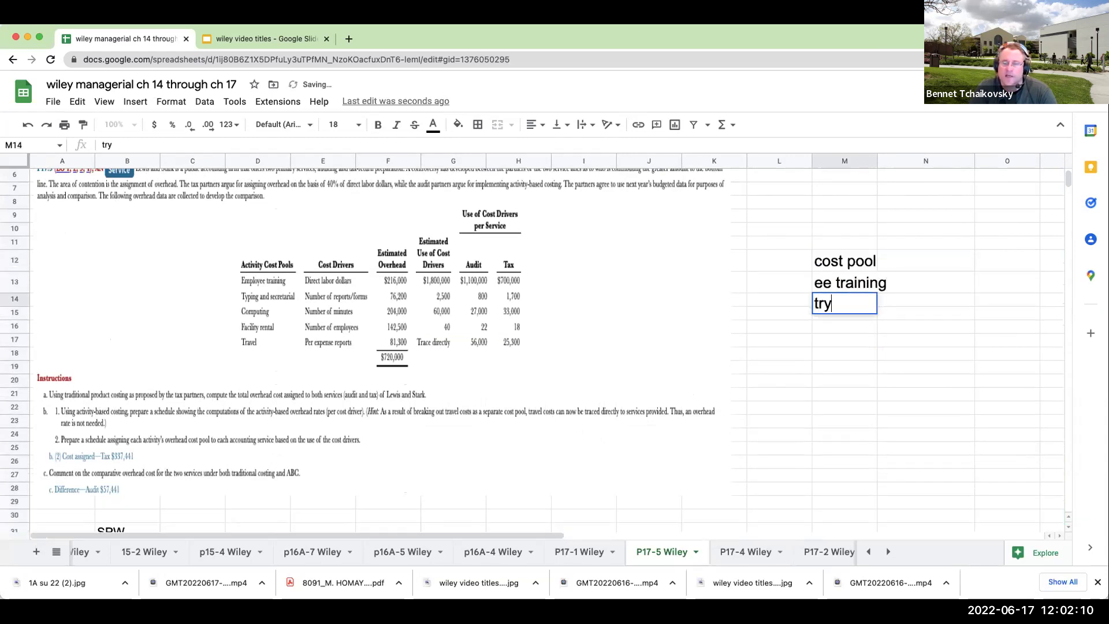
pyautogui.press('BackSpace')
pyautogui.press('BackSpace')
pyautogui.write('yping')
pyautogui.press('Return')
pyautogui.write('computing')
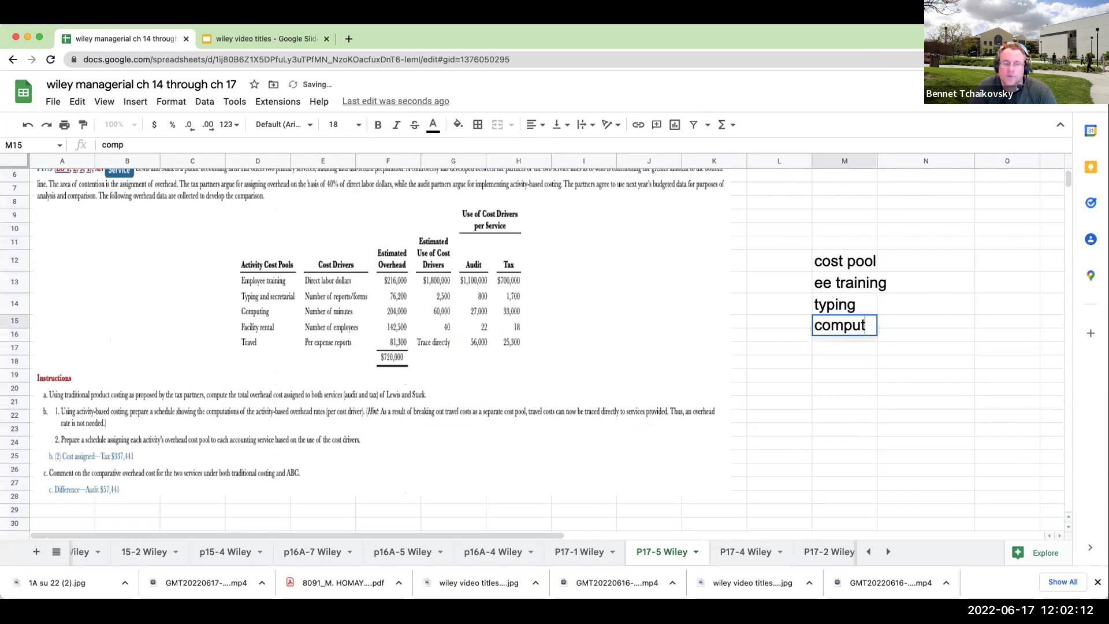
pyautogui.press('Return')
# Step: Add the remaining cost pools rental in M16 and travel in M17
pyautogui.write('retnal')
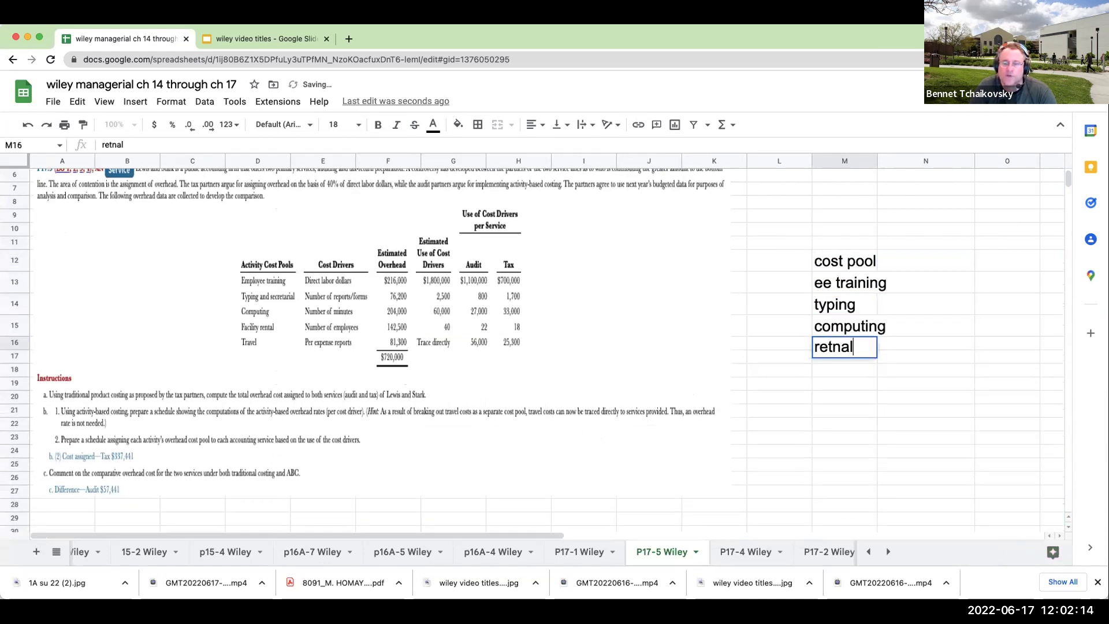
pyautogui.press('BackSpace')
pyautogui.press('BackSpace')
pyautogui.press('BackSpace')
pyautogui.press('BackSpace')
pyautogui.write('ntal')
pyautogui.press('Return')
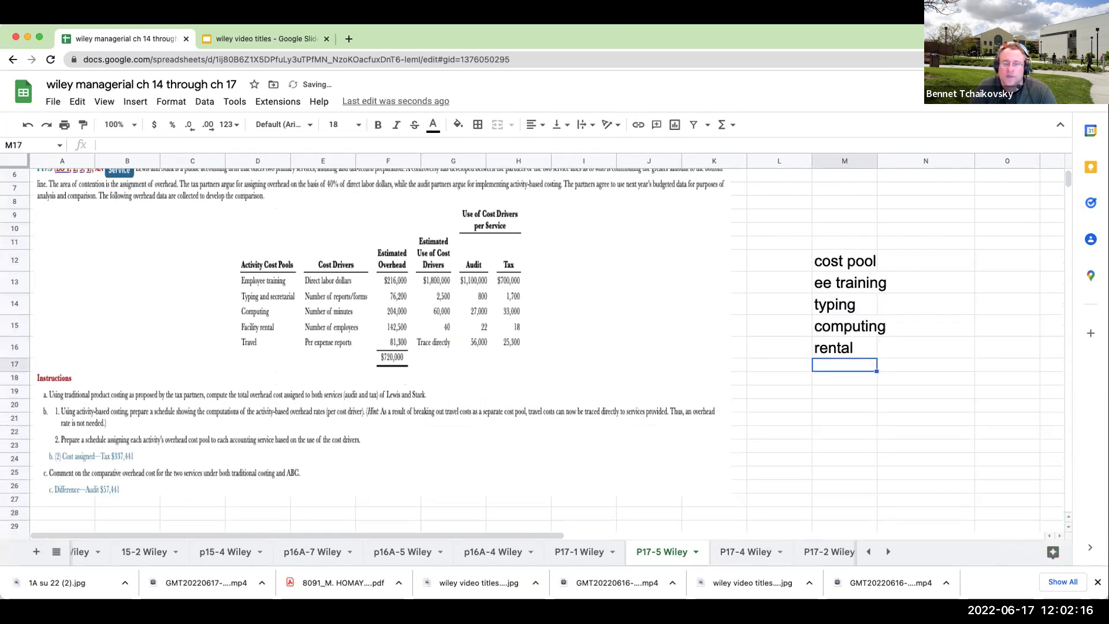
pyautogui.write('travel')
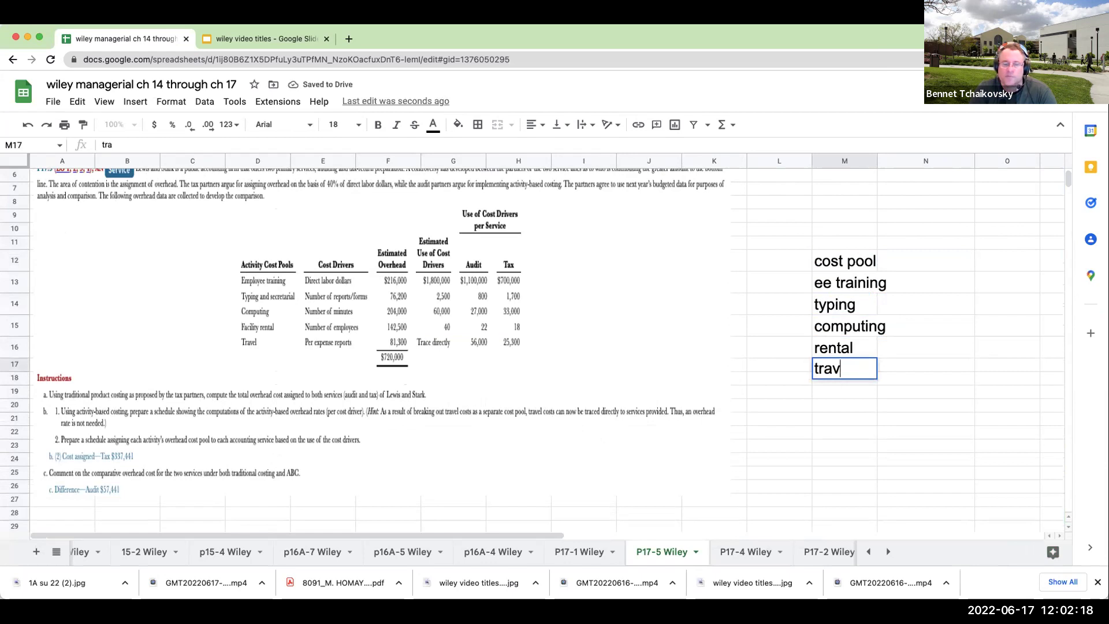
pyautogui.press('Return')
# Step: Enter the column header est oh in N12, next to the cost pool header
pyautogui.press('Right')
pyautogui.press('Right')
pyautogui.press('Up')
pyautogui.press('Up')
pyautogui.press('Up')
pyautogui.press('Up')
pyautogui.press('Left')
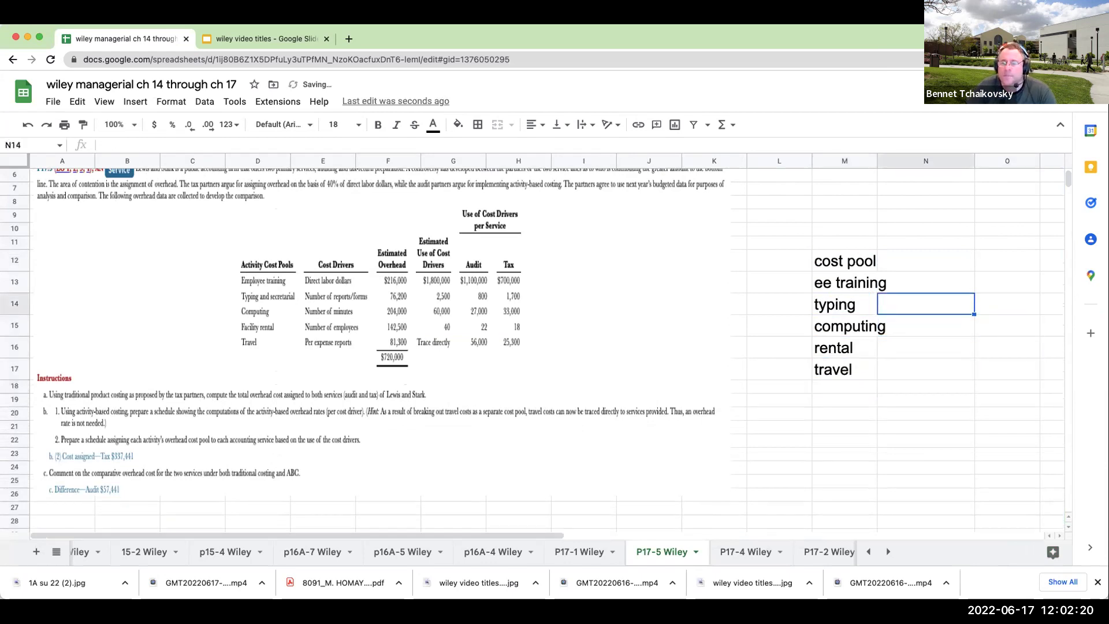
pyautogui.press('Up')
pyautogui.press('Up')
pyautogui.press('Up')
pyautogui.press('Down')
pyautogui.press('Down')
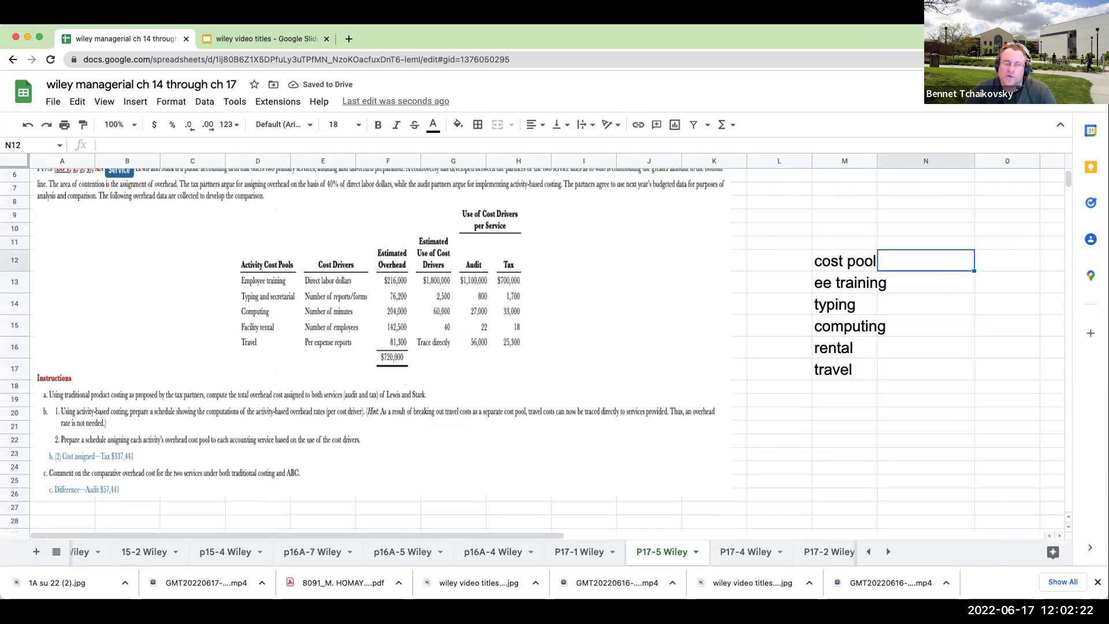
pyautogui.press('Up')
pyautogui.write('est oh')
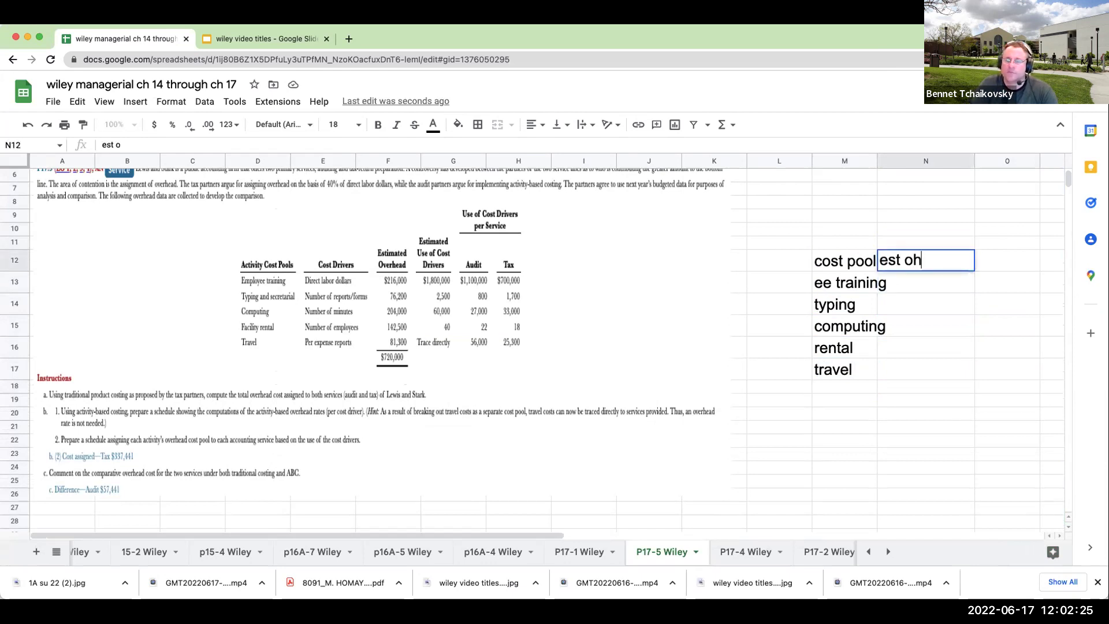
pyautogui.press('Return')
# Step: Enter the pools' estimated overhead in N13:N17: 216000, 76200, 204000, 142500 and 81300
pyautogui.write('216000')
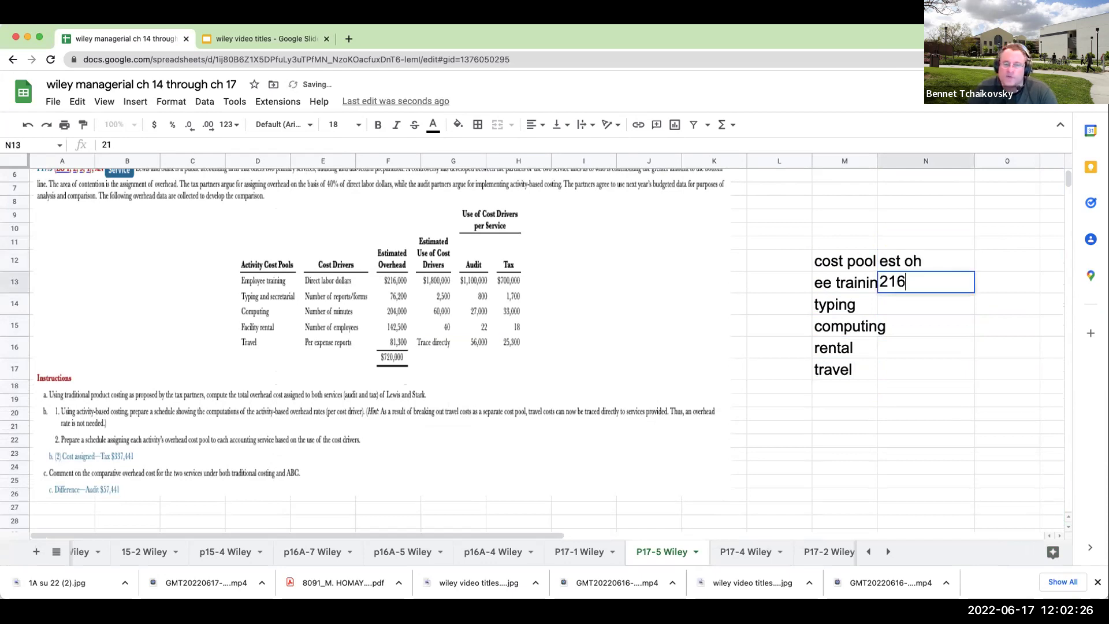
pyautogui.press('Return')
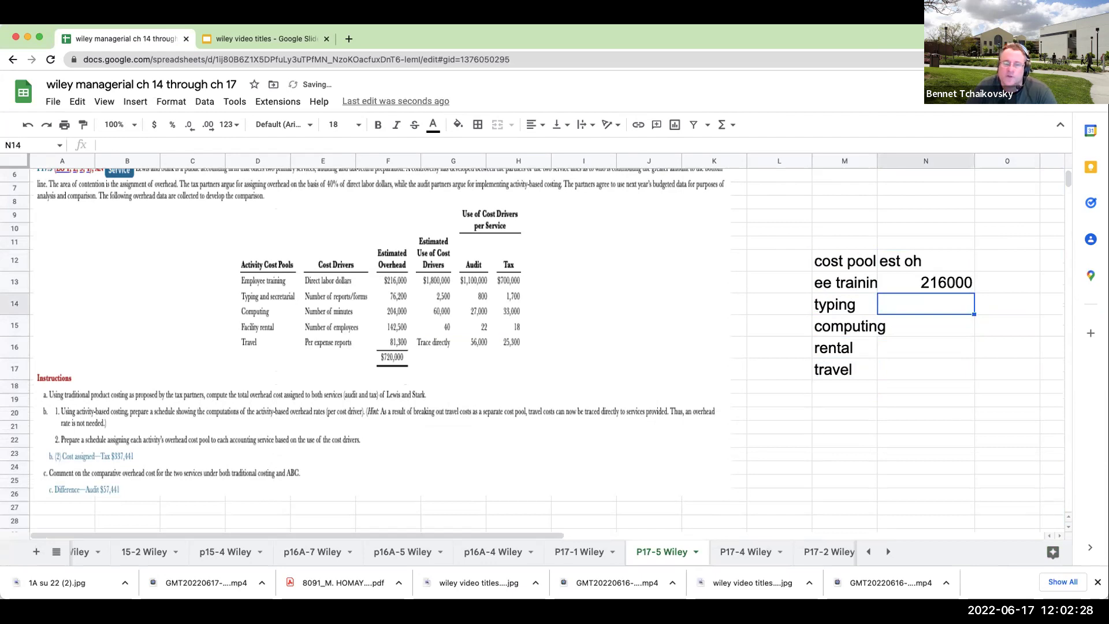
pyautogui.write('76200')
pyautogui.press('Return')
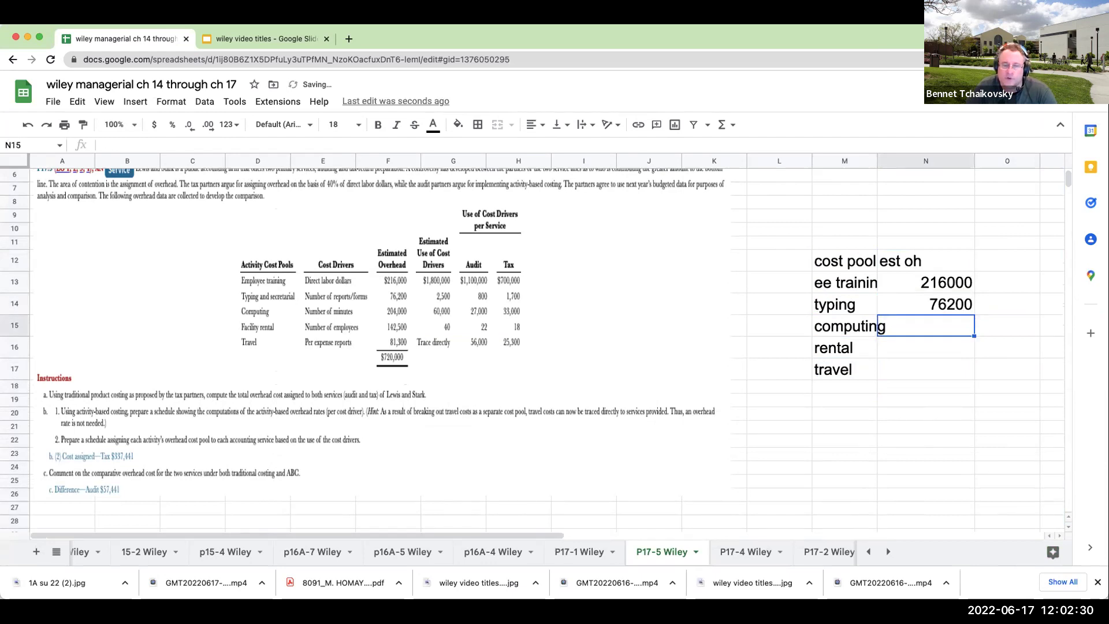
pyautogui.write('204000')
pyautogui.press('Return')
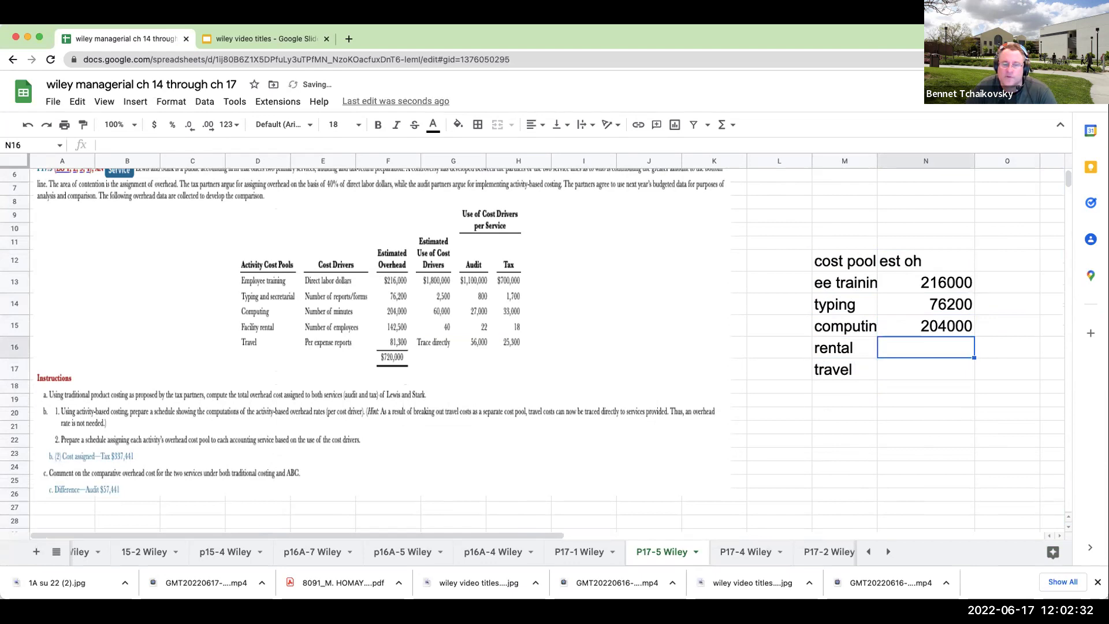
pyautogui.write('142500')
pyautogui.press('Return')
pyautogui.write('8130')
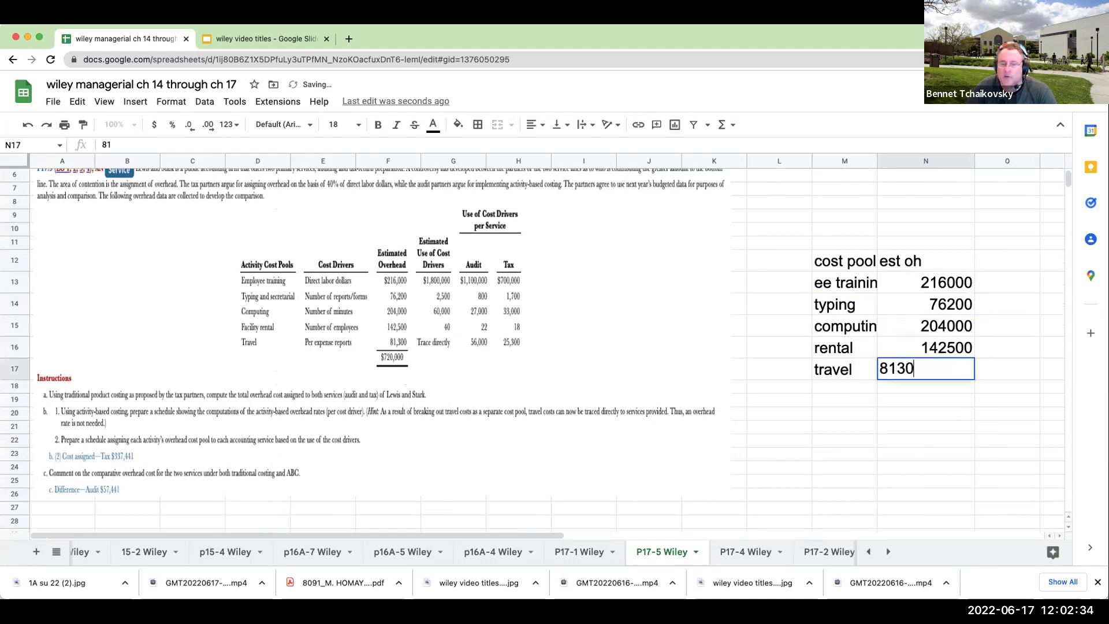
pyautogui.write('0')
pyautogui.press('Return')
# Step: Total the five overhead amounts in N18 with a formula adding N13 through N17, and format N13:N18 as currency
pyautogui.write('+')
pyautogui.press('Up')
pyautogui.press('Up')
pyautogui.press('Up')
pyautogui.press('Up')
pyautogui.press('Up')
pyautogui.write('+')
pyautogui.press('Up')
pyautogui.press('Up')
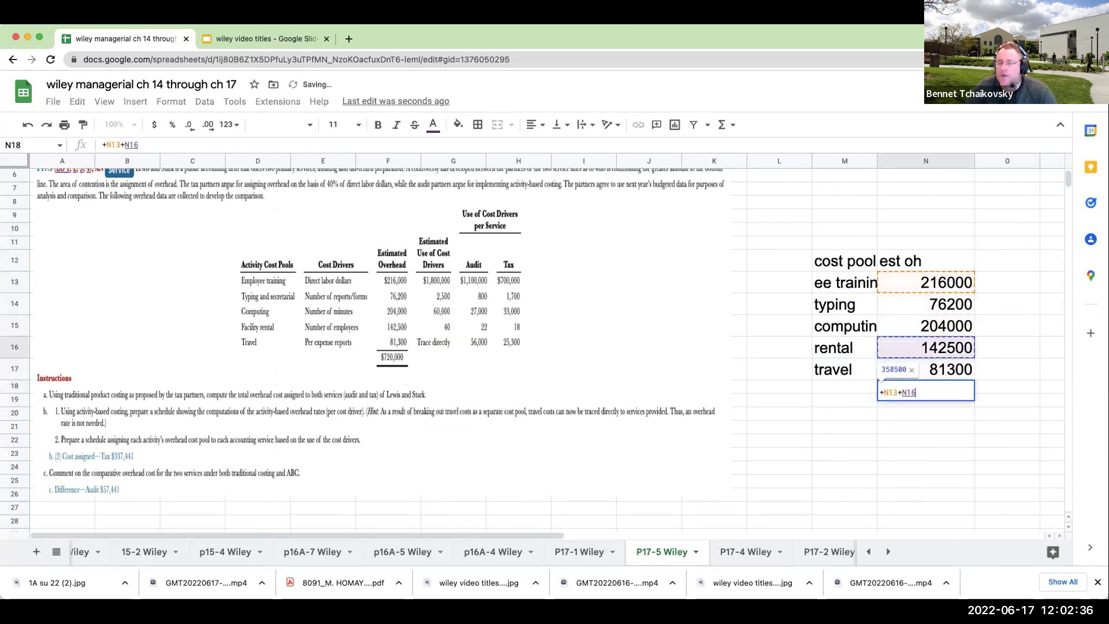
pyautogui.press('Up')
pyautogui.press('Up')
pyautogui.write('+')
pyautogui.press('Up')
pyautogui.press('Up')
pyautogui.press('Up')
pyautogui.write('+')
pyautogui.press('Up')
pyautogui.press('Up')
pyautogui.write('+')
pyautogui.press('Up')
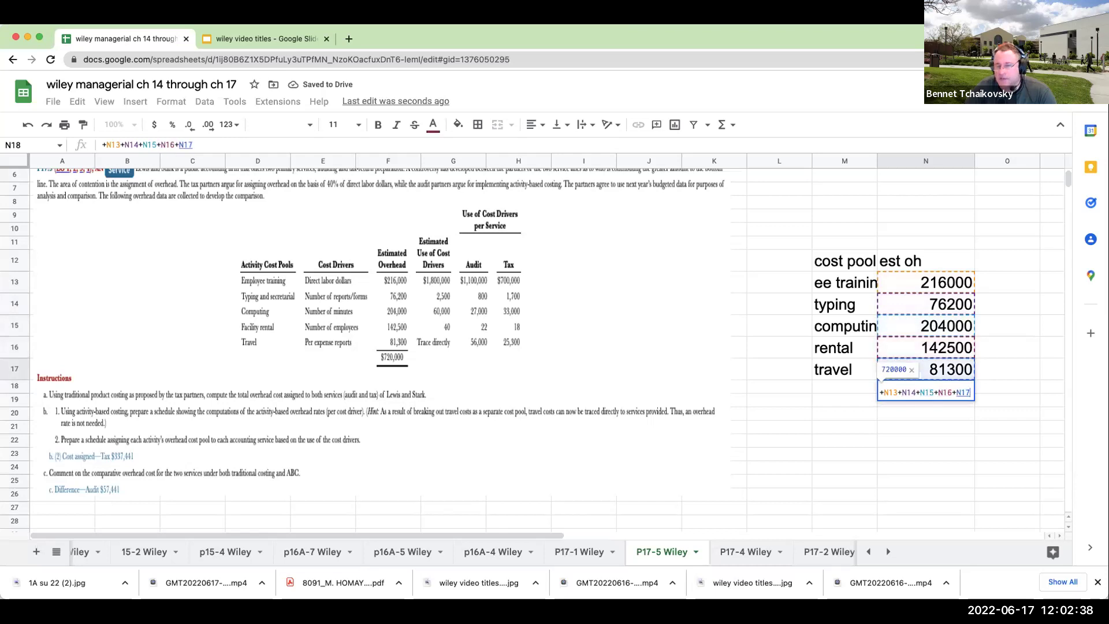
pyautogui.press('Return')
pyautogui.moveTo(929, 282); pyautogui.dragTo(927, 390)
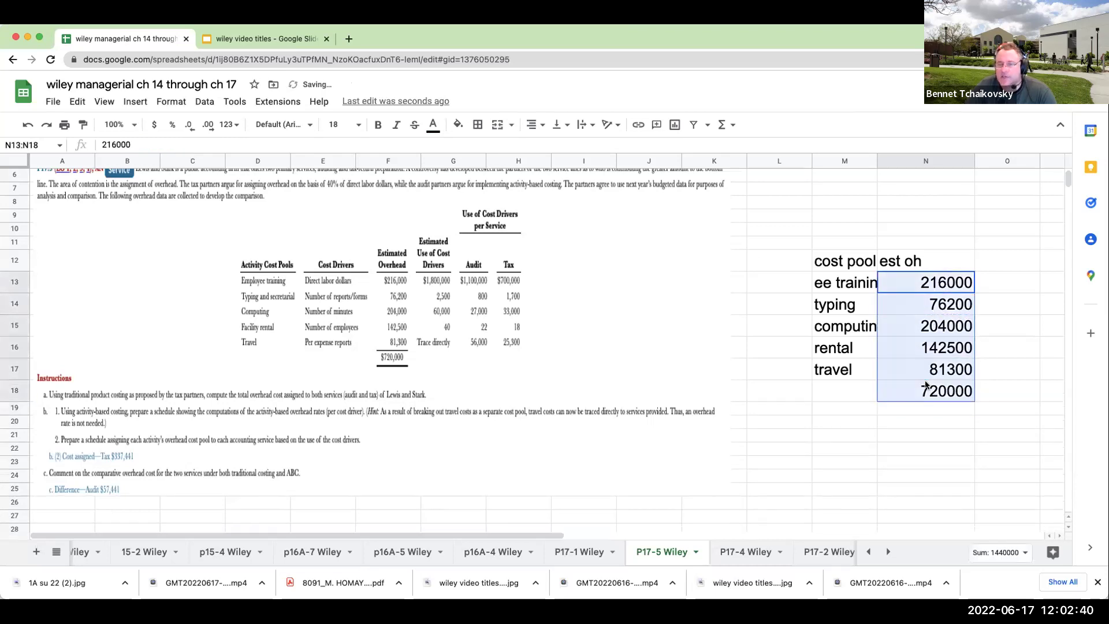
pyautogui.click(155, 125)
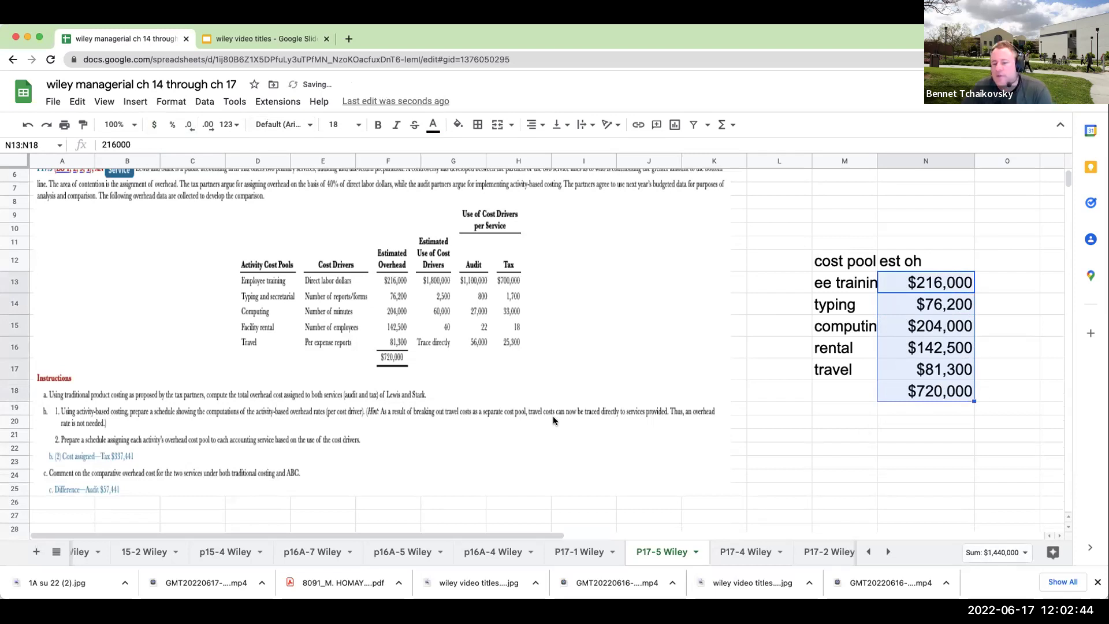
# Step: Compare the total overhead in D37 of the traditional costing section with the cost pool total in N18
pyautogui.scroll(-5, 550, 416)
pyautogui.click(264, 434)
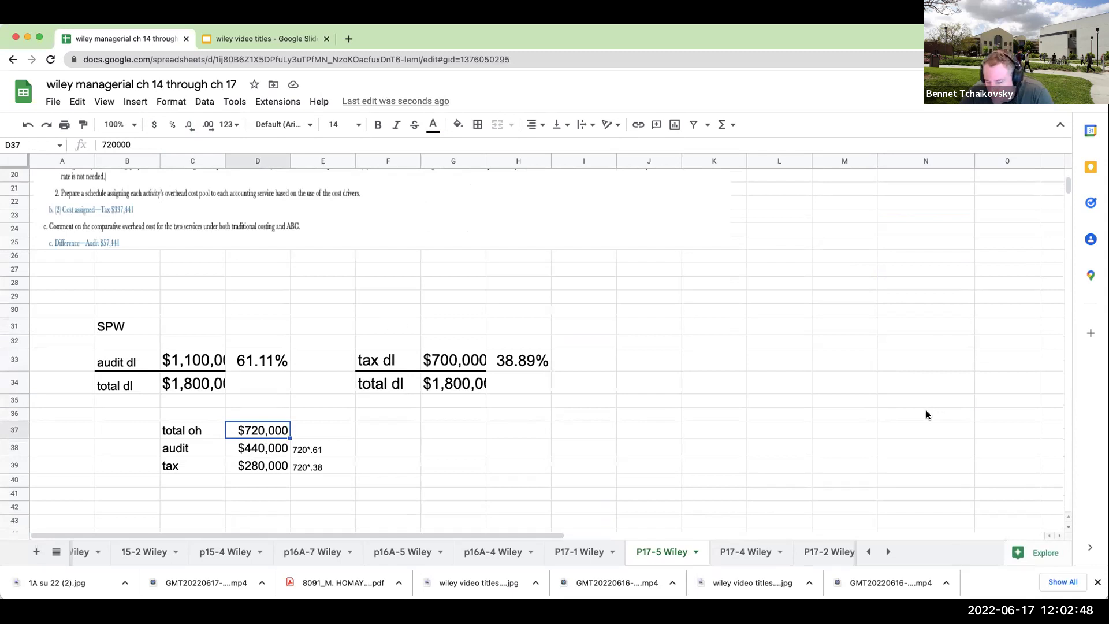
pyautogui.scroll(4, 925, 415)
pyautogui.scroll(2, 925, 415)
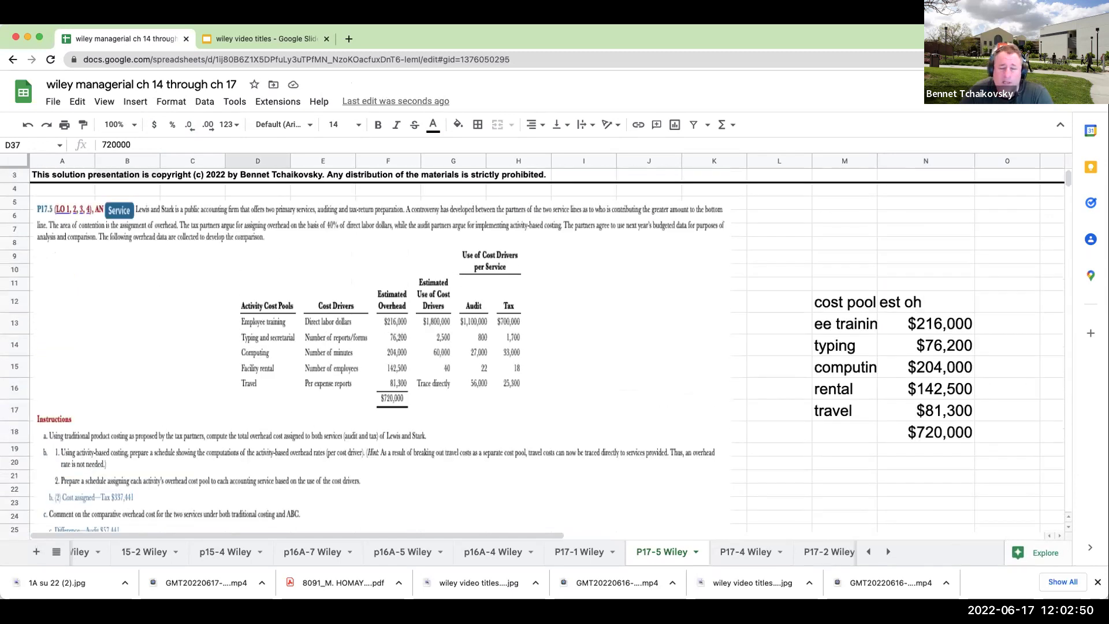
pyautogui.click(958, 431)
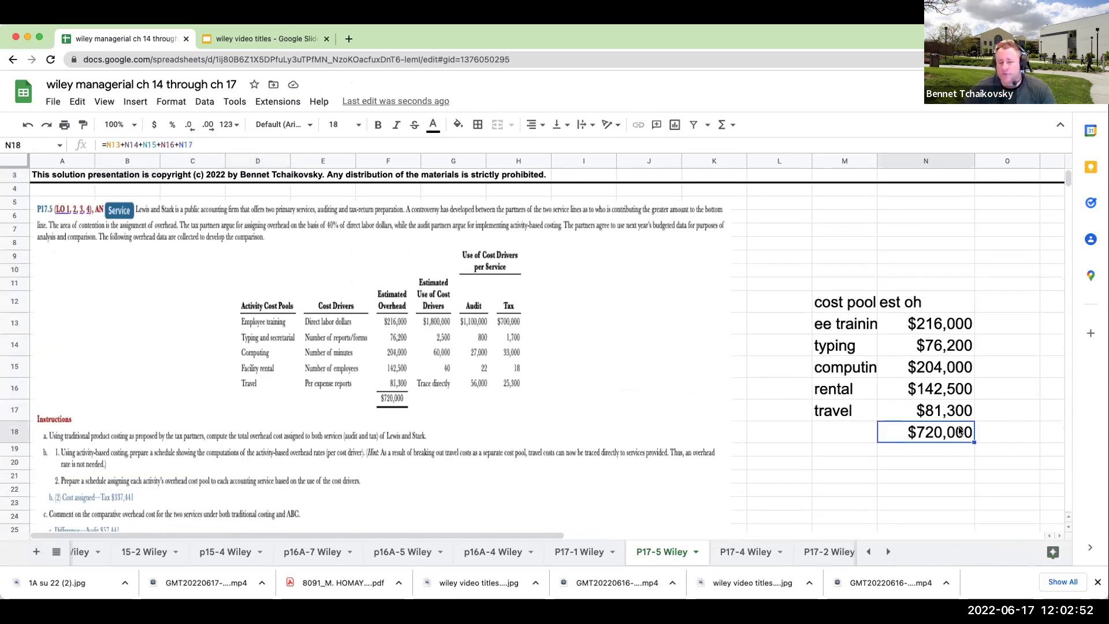
# Step: Enter the header driver in O12 and the employee training driver dlh in O13
pyautogui.press('Right')
pyautogui.press('Up')
pyautogui.press('Up')
pyautogui.press('Up')
pyautogui.press('Up')
pyautogui.press('Up')
pyautogui.press('Up')
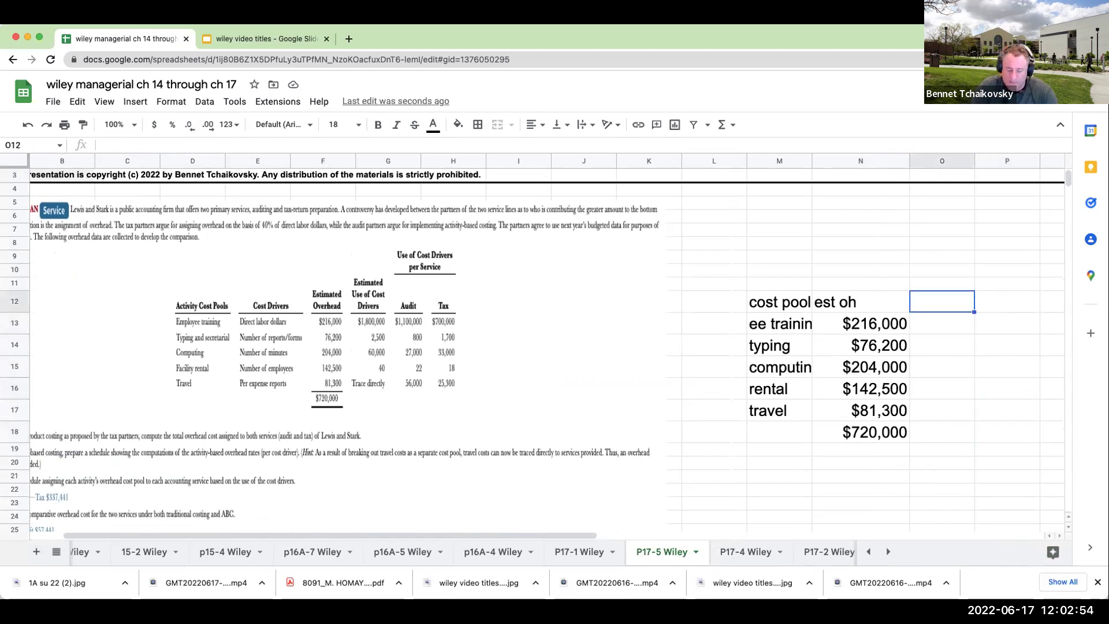
pyautogui.write('driver')
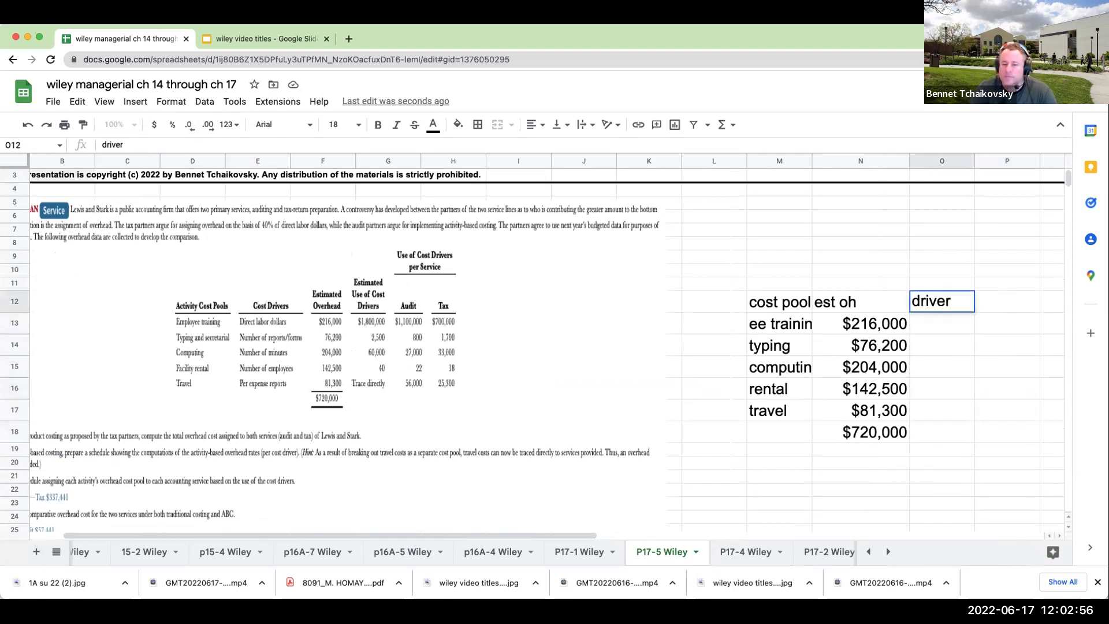
pyautogui.press('Return')
pyautogui.press('Up')
pyautogui.press('Right')
pyautogui.press('Left')
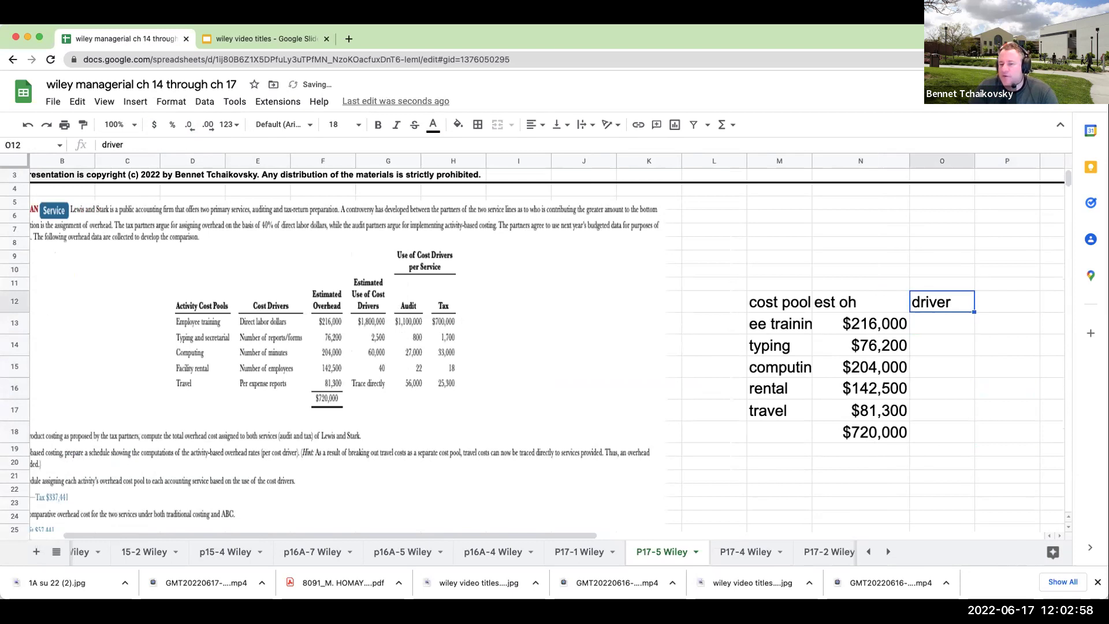
pyautogui.press('Down')
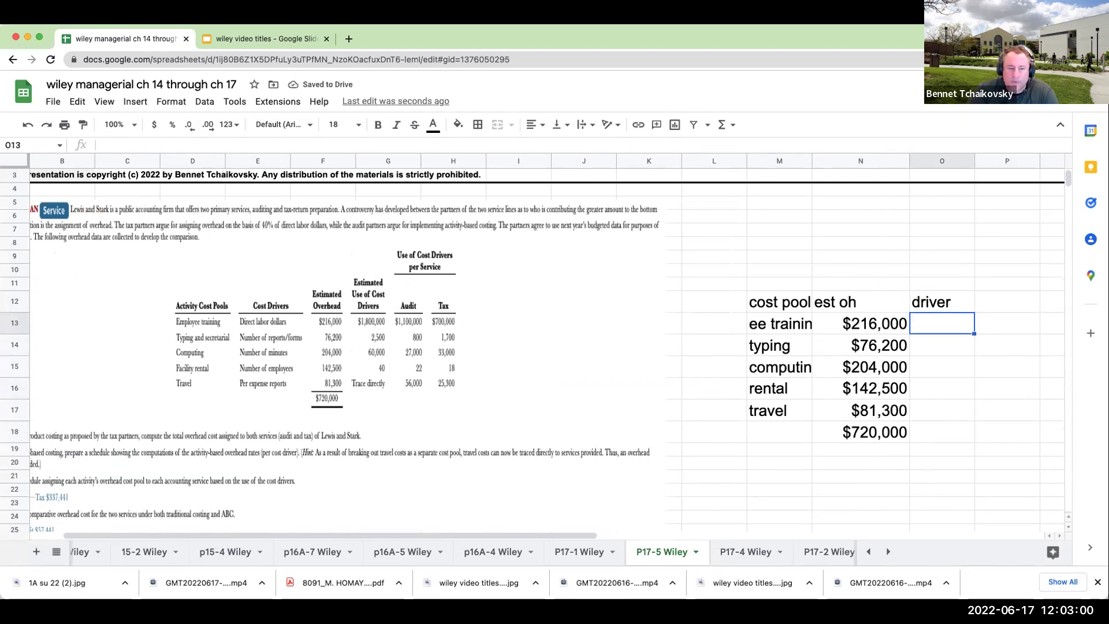
pyautogui.write('dlh')
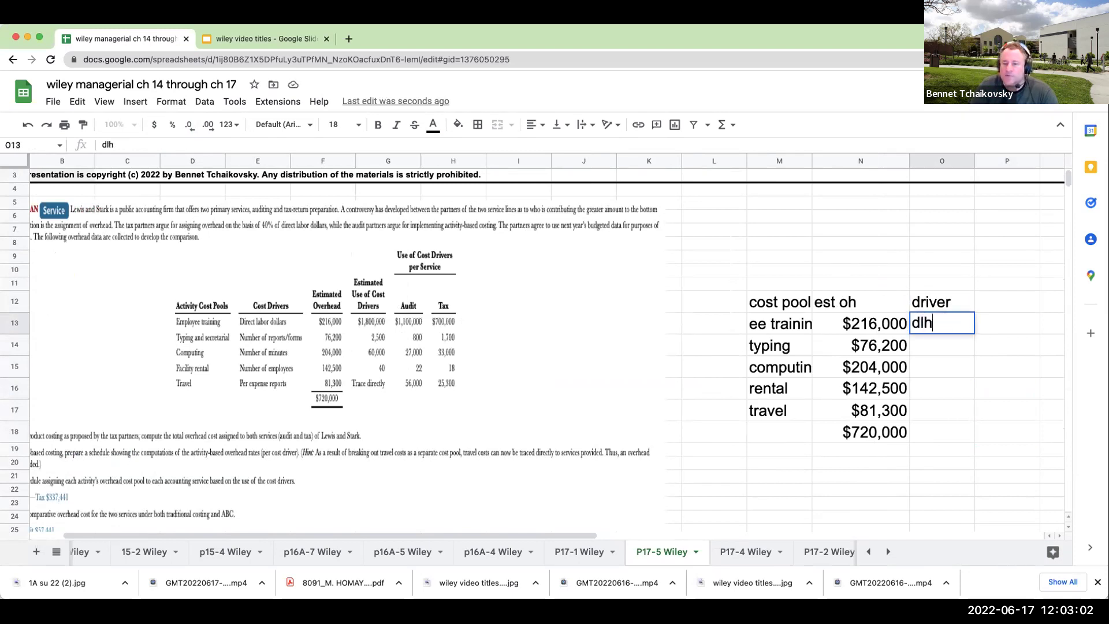
pyautogui.press('Return')
# Step: Enter the drivers # of reports for typing, # of minutes for computing and # of ee's for rental in O14:O16
pyautogui.write('%')
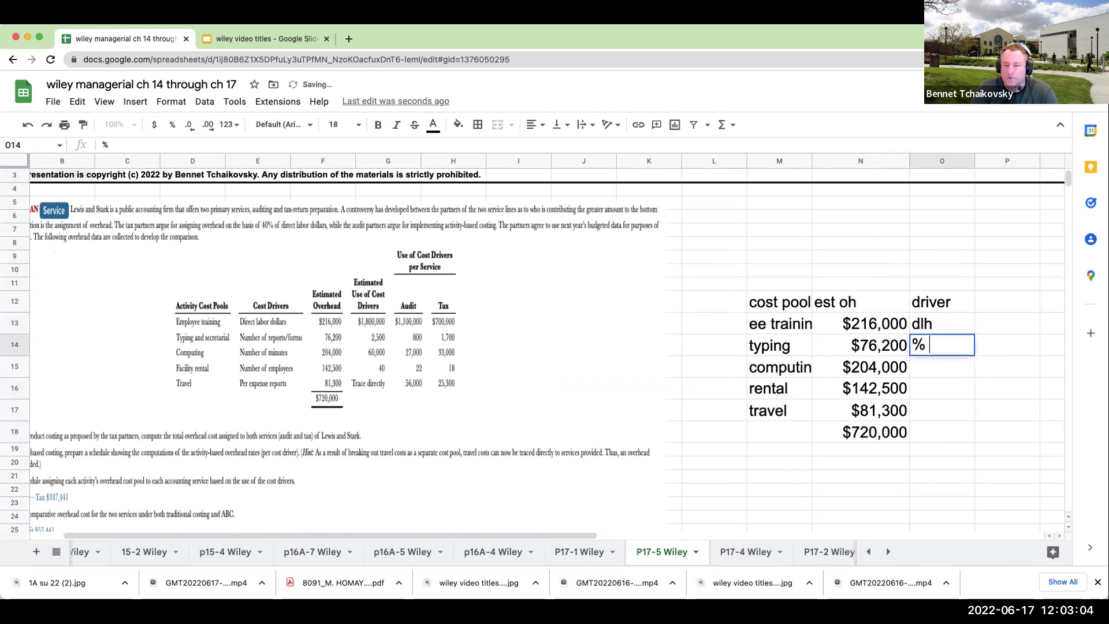
pyautogui.press('BackSpace')
pyautogui.write('$ o')
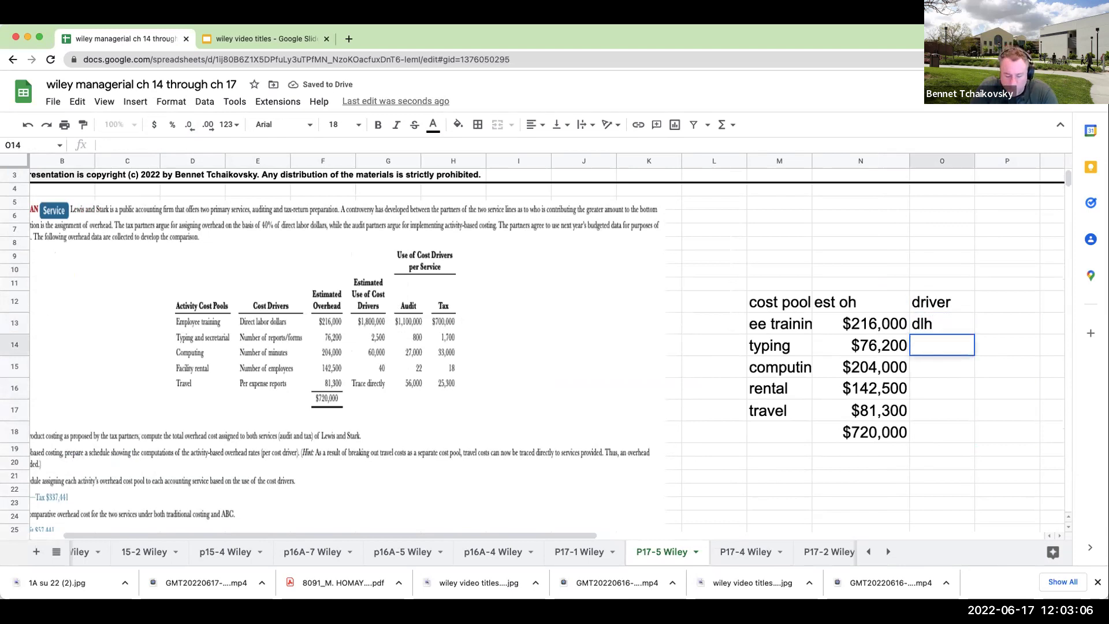
pyautogui.write('# of reports')
pyautogui.press('Return')
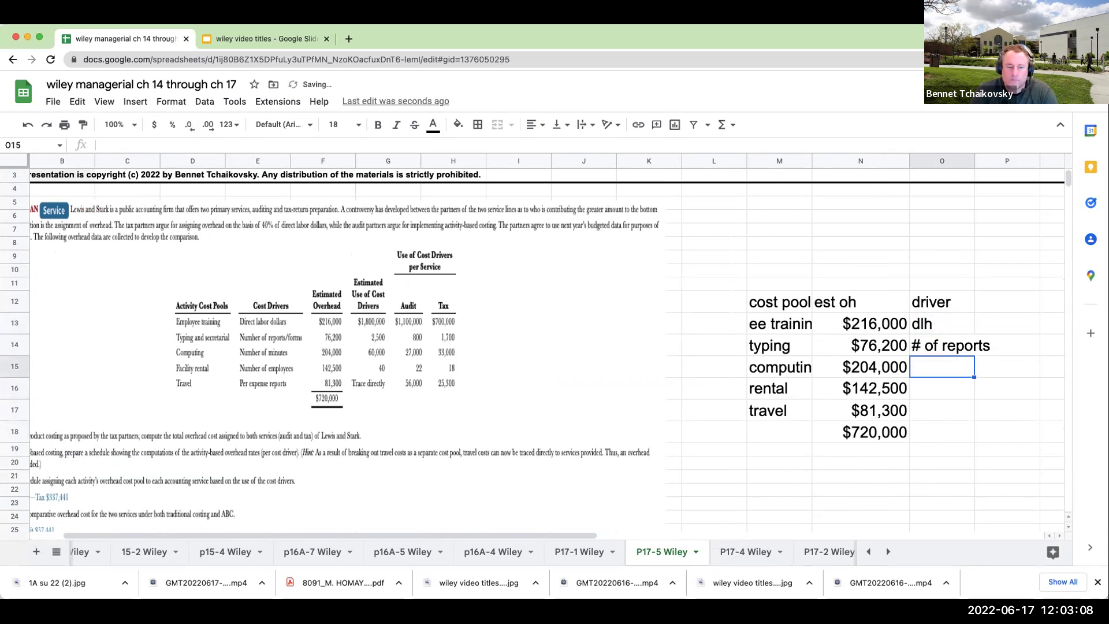
pyautogui.write('# of minutes')
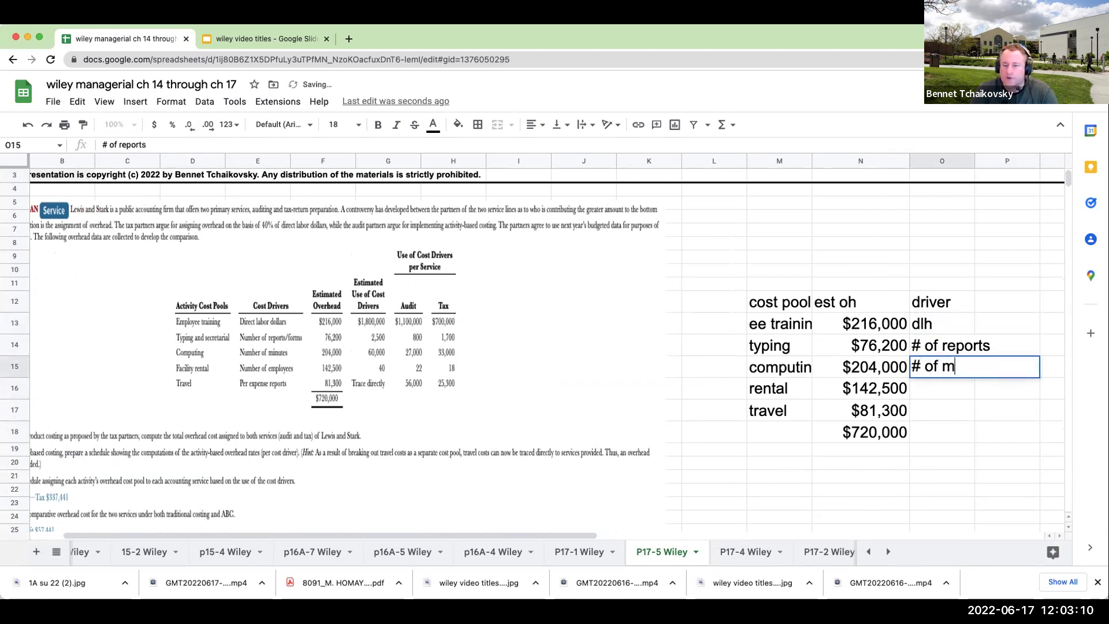
pyautogui.press('Return')
pyautogui.write('# of e')
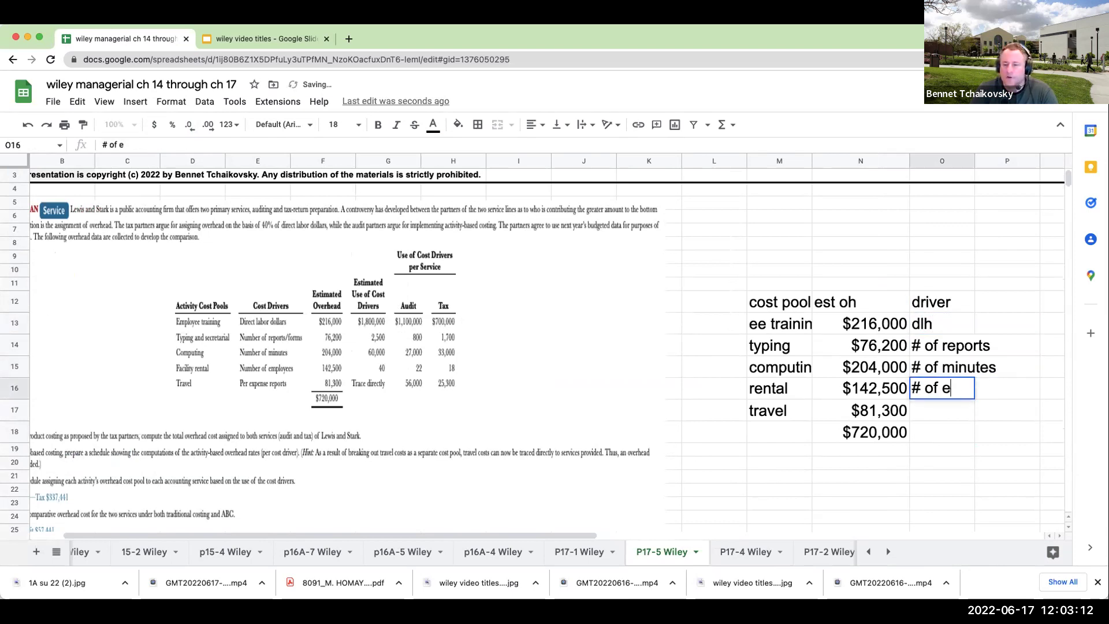
pyautogui.write("e's")
pyautogui.press('Return')
pyautogui.write('per')
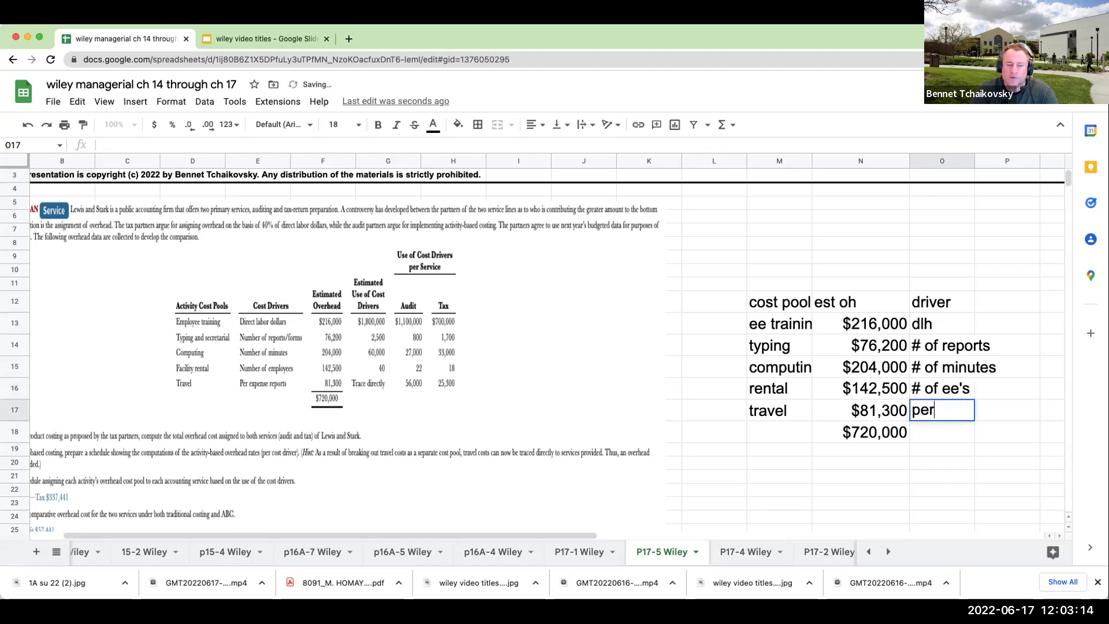
pyautogui.press('BackSpace')
pyautogui.press('BackSpace')
pyautogui.press('BackSpace')
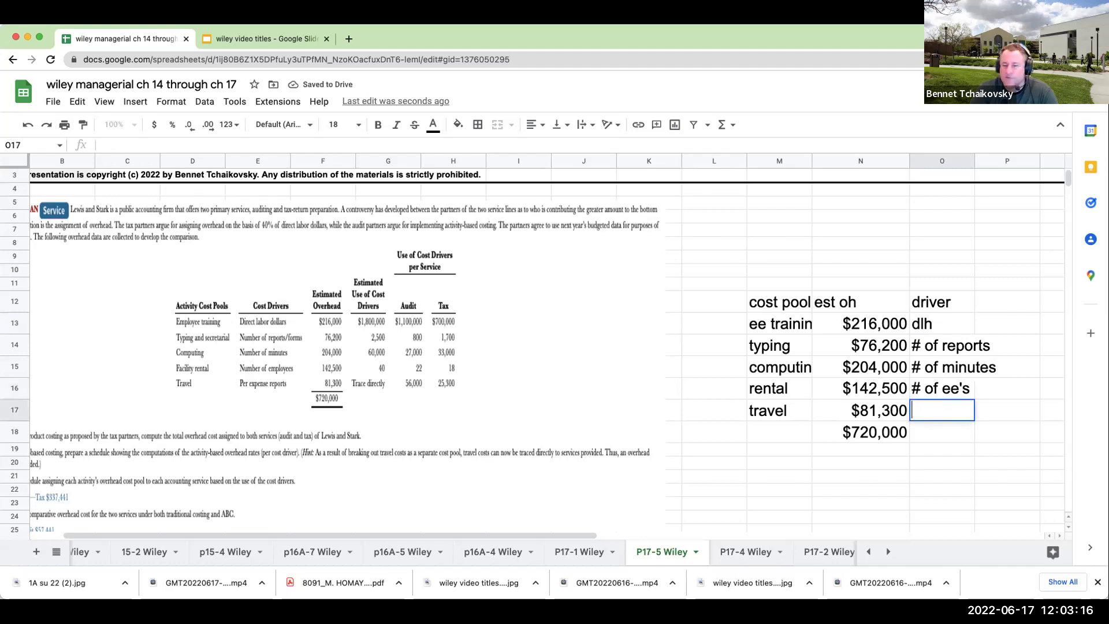
# Step: Enter the travel cost pool's driver, expense reports, in O17
pyautogui.write('expense repror')
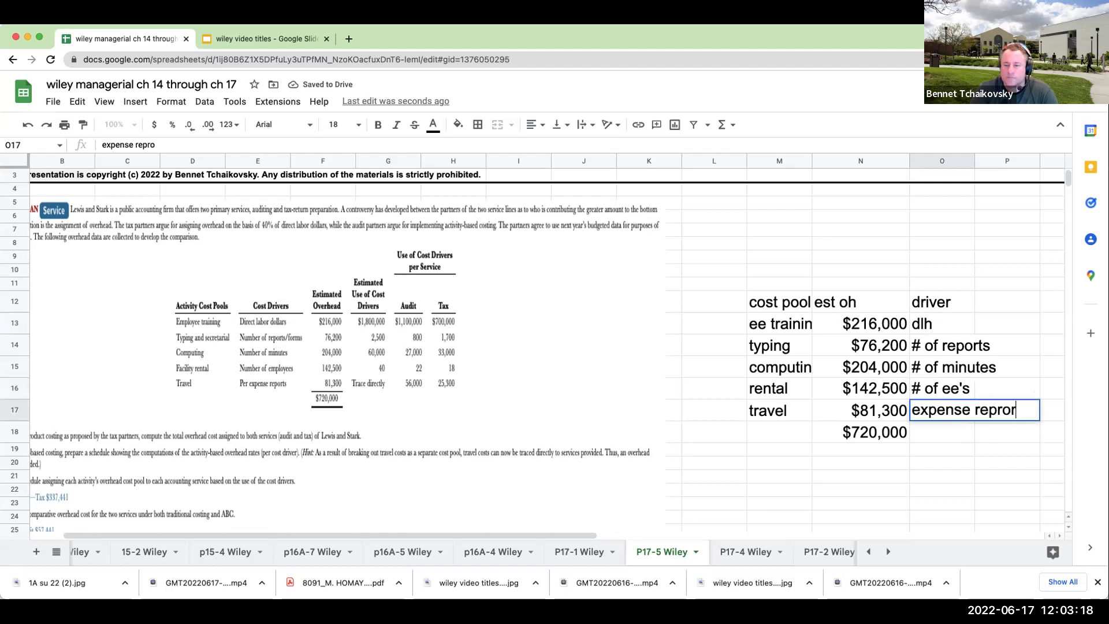
pyautogui.press('BackSpace')
pyautogui.press('BackSpace')
pyautogui.write('orts')
pyautogui.press('Return')
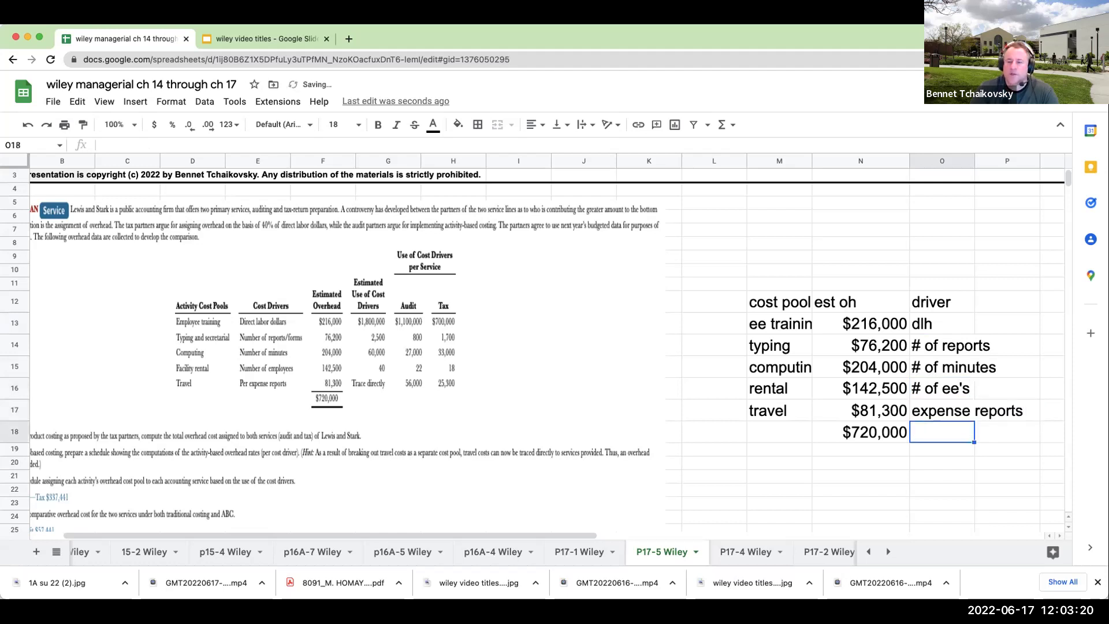
# Step: Widen column O to give the driver names more room
pyautogui.press('Up')
pyautogui.press('Right')
pyautogui.press('Right')
pyautogui.press('Up')
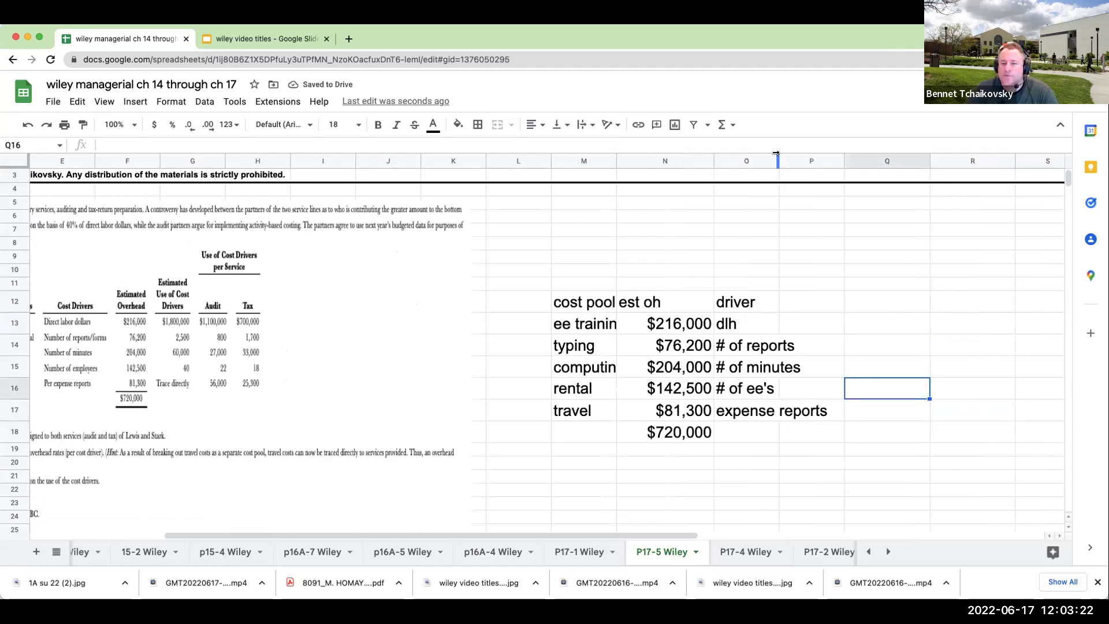
pyautogui.moveTo(779, 161); pyautogui.dragTo(821, 161)
# Step: Split the driver column's header over two rows, with driver in O11 and name in O12
pyautogui.click(785, 284)
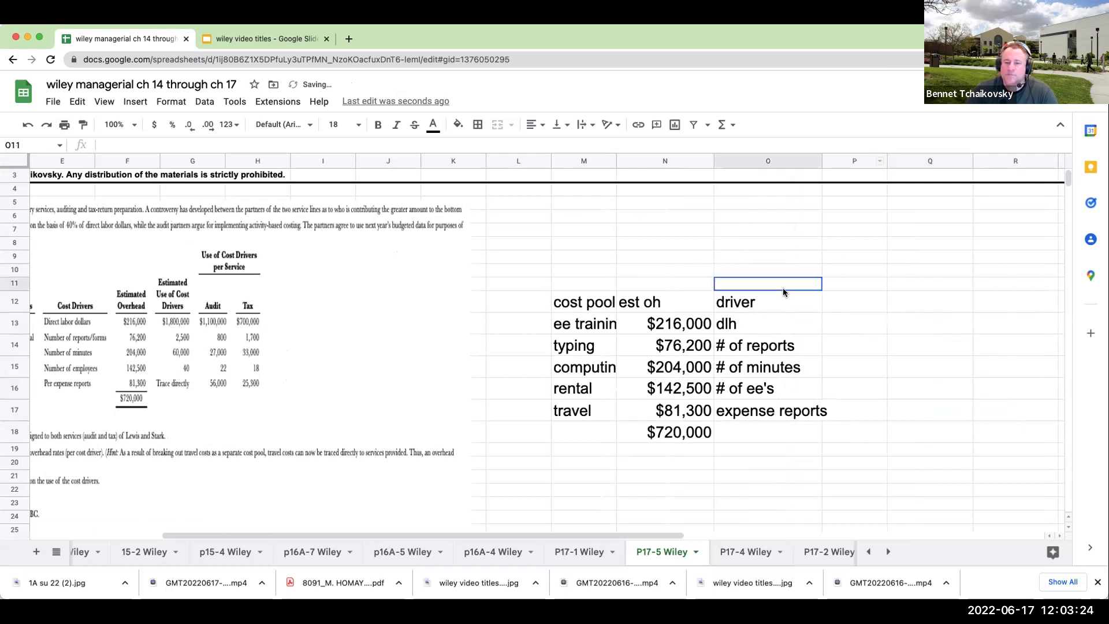
pyautogui.write('driver na')
pyautogui.press('BackSpace')
pyautogui.press('BackSpace')
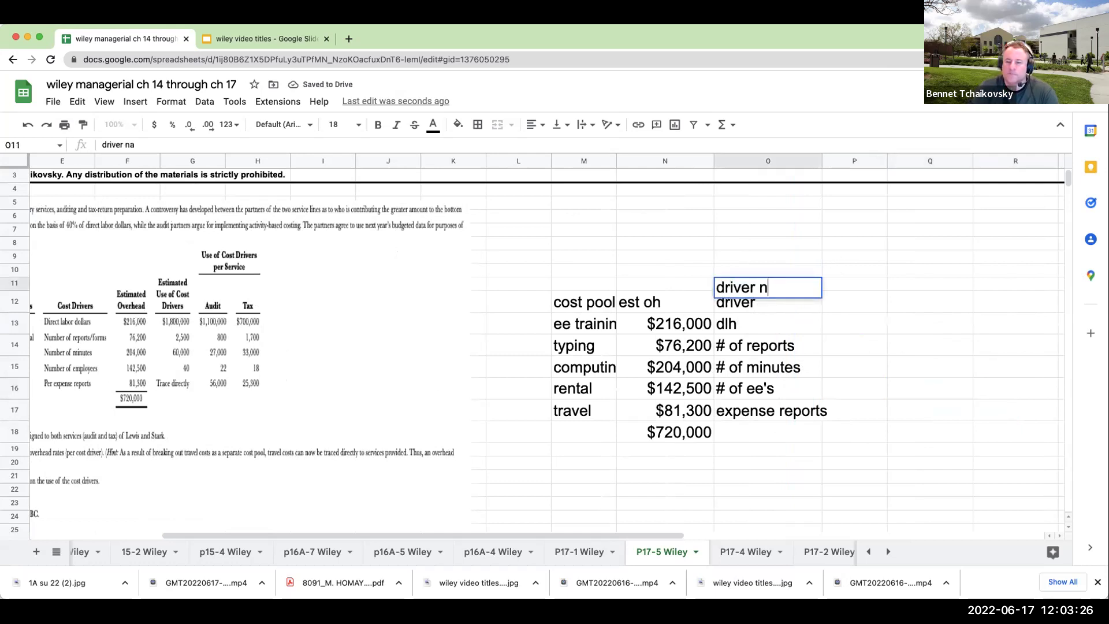
pyautogui.press('Return')
pyautogui.write('name')
pyautogui.press('Tab')
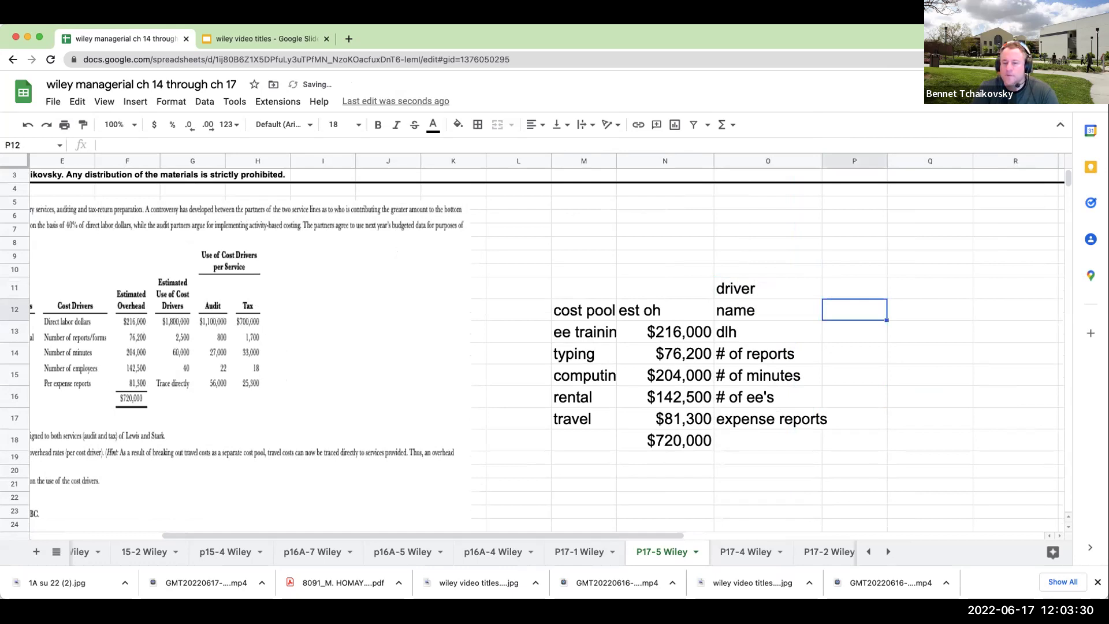
# Step: Add a two-row header for the next column, with driver in P11 and amount in P12
pyautogui.press('Up')
pyautogui.write('driver amou')
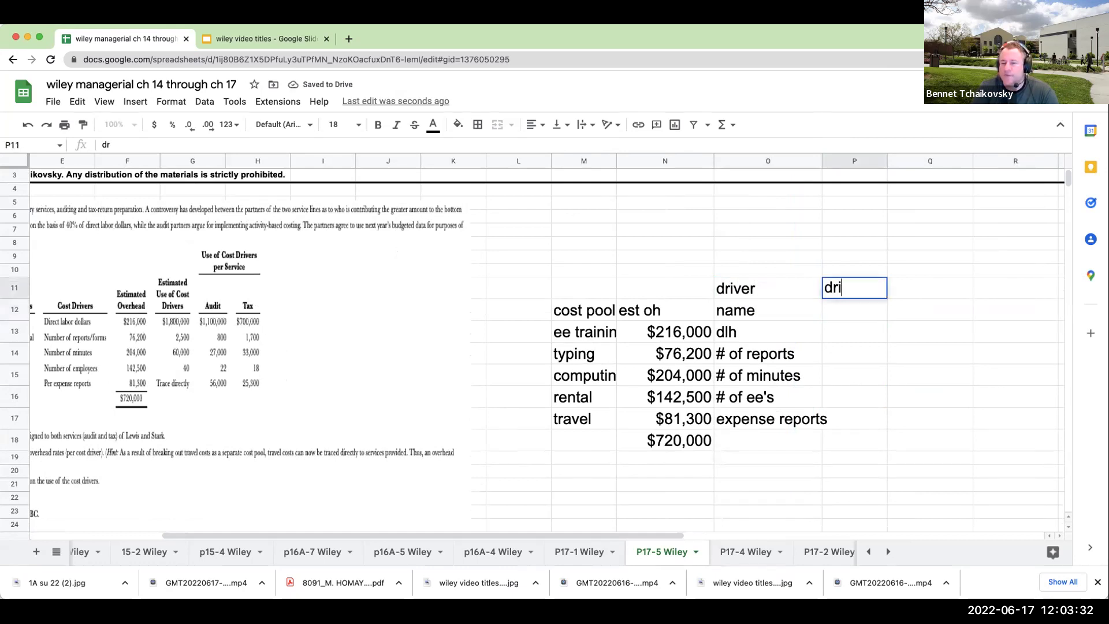
pyautogui.press('BackSpace')
pyautogui.press('BackSpace')
pyautogui.press('BackSpace')
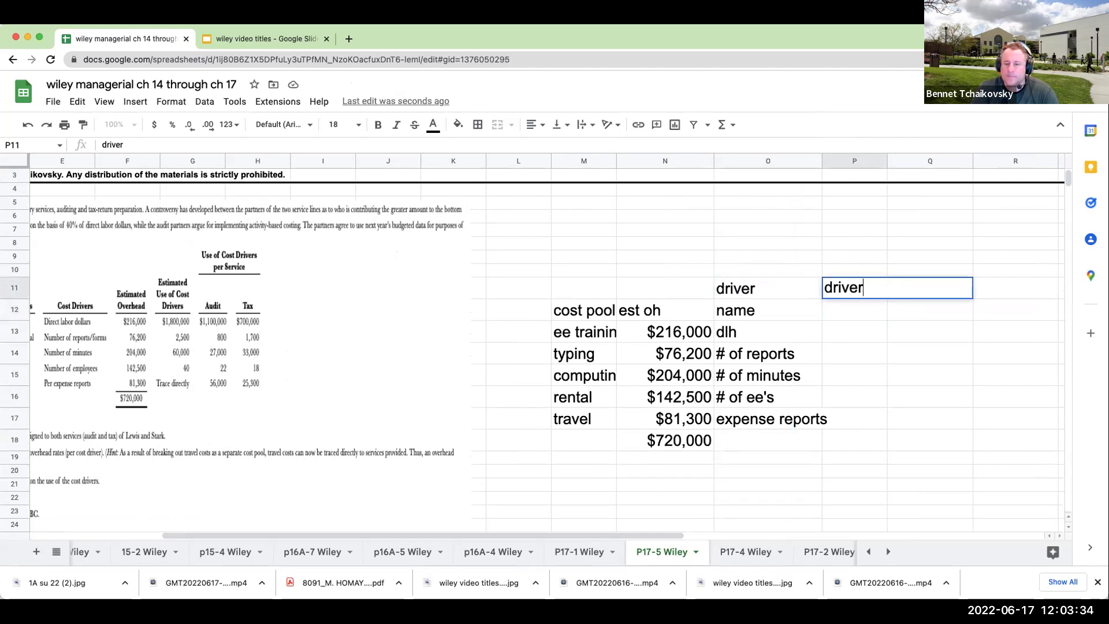
pyautogui.press('Return')
pyautogui.write('amount')
pyautogui.press('Return')
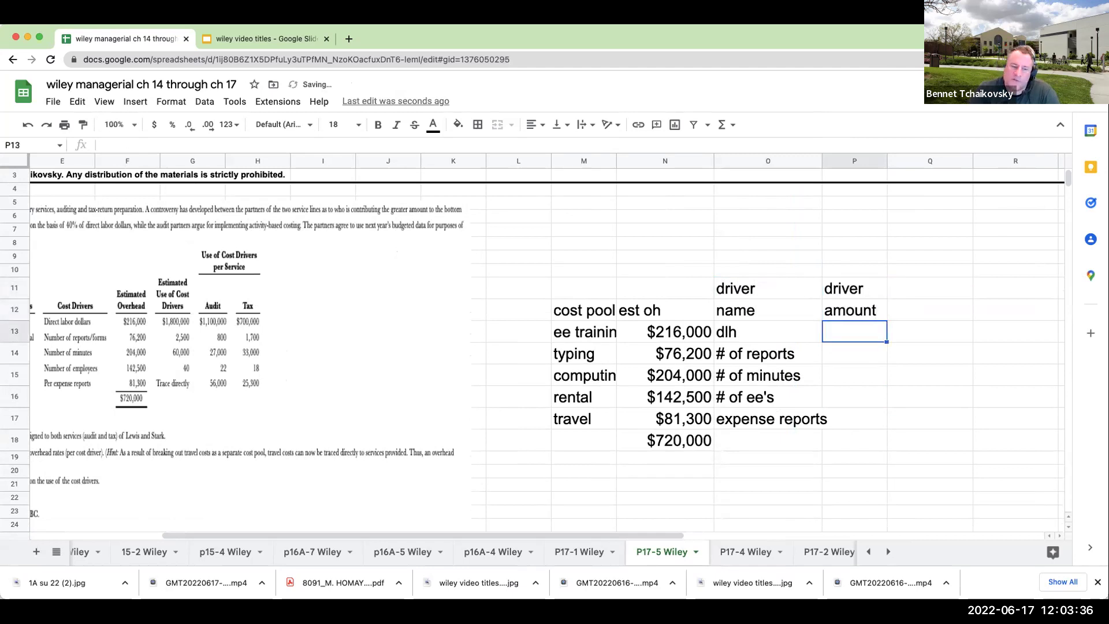
# Step: Enter the employee training driver amount 1800000 in P13 and format it as currency
pyautogui.write('1800000')
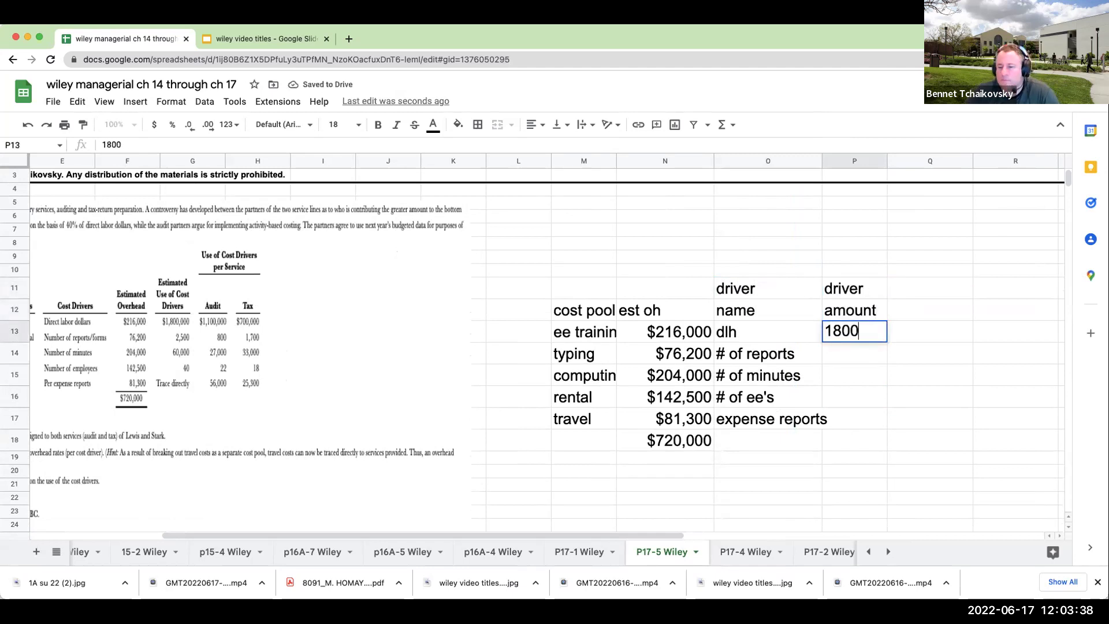
pyautogui.click(153, 124)
pyautogui.press('Return')
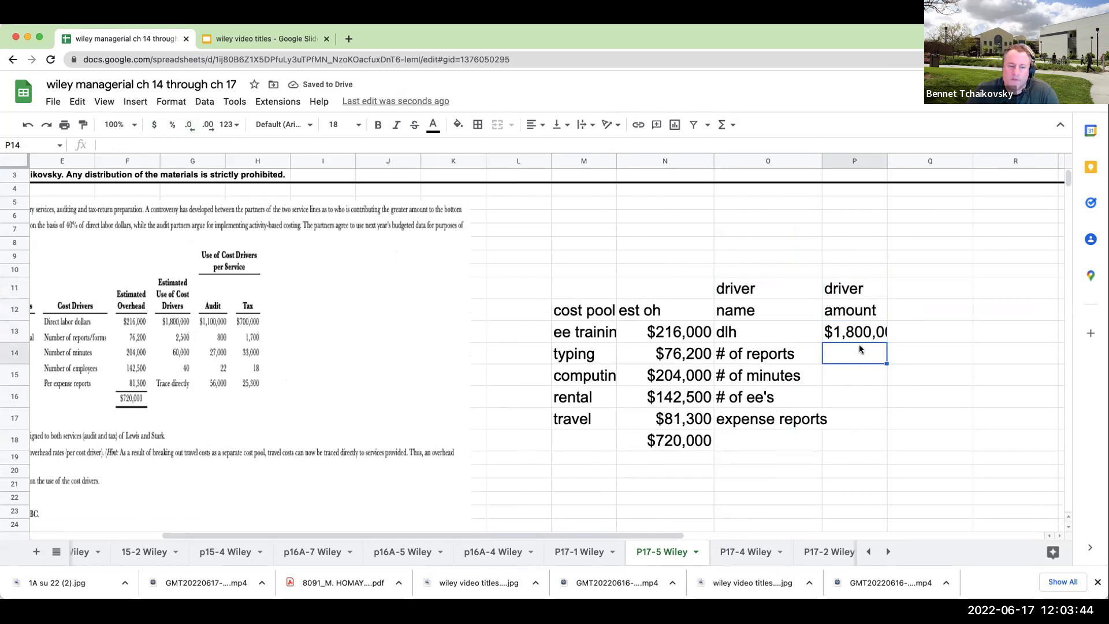
# Step: Enter the driver amounts 2500 for typing, 60000 for computing and 40 for rental in P14:P16
pyautogui.write('2500')
pyautogui.press('Return')
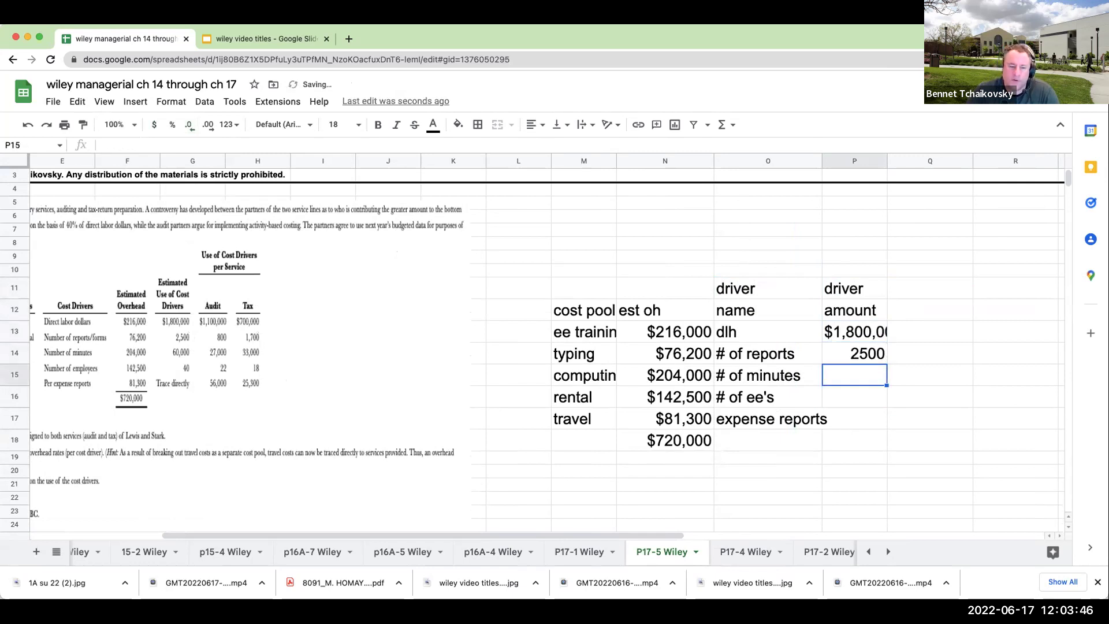
pyautogui.write('60000')
pyautogui.press('Return')
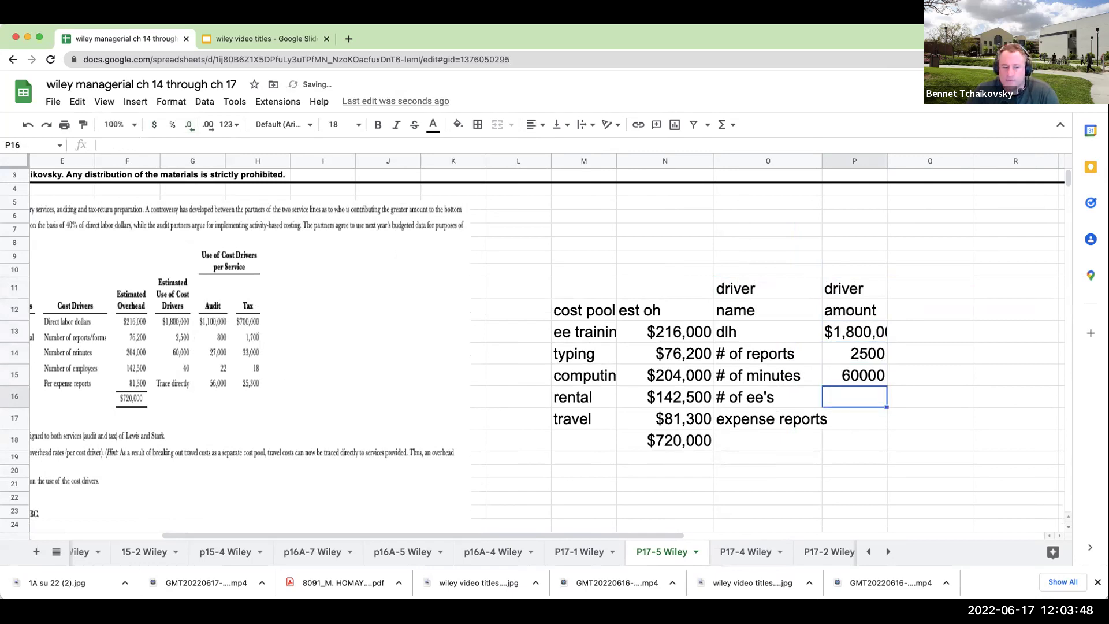
pyautogui.write('400')
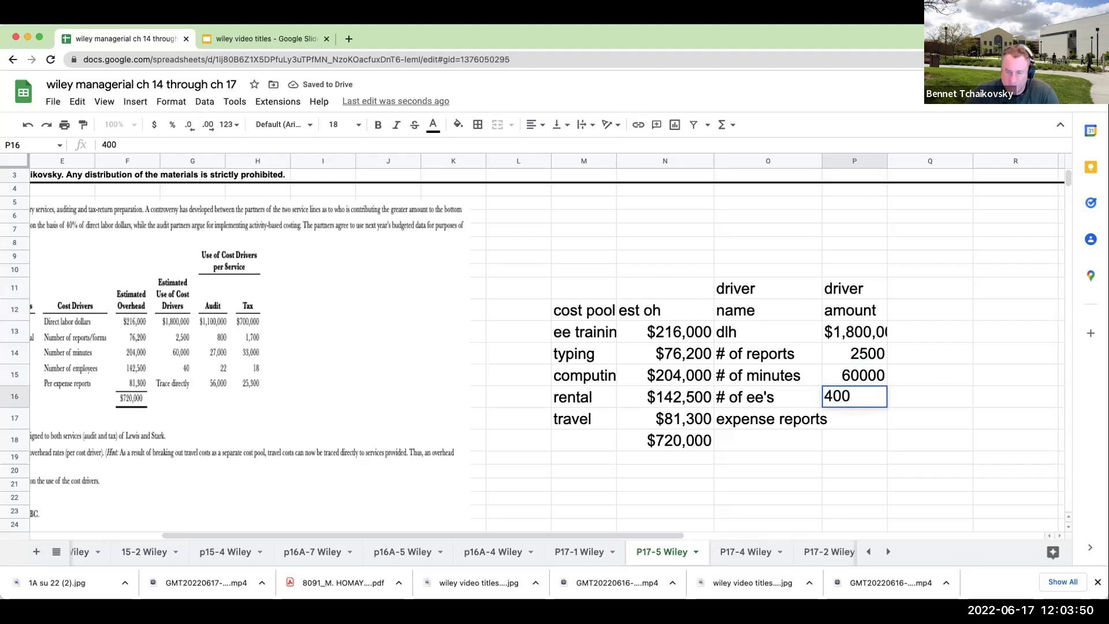
pyautogui.press('BackSpace')
pyautogui.press('Return')
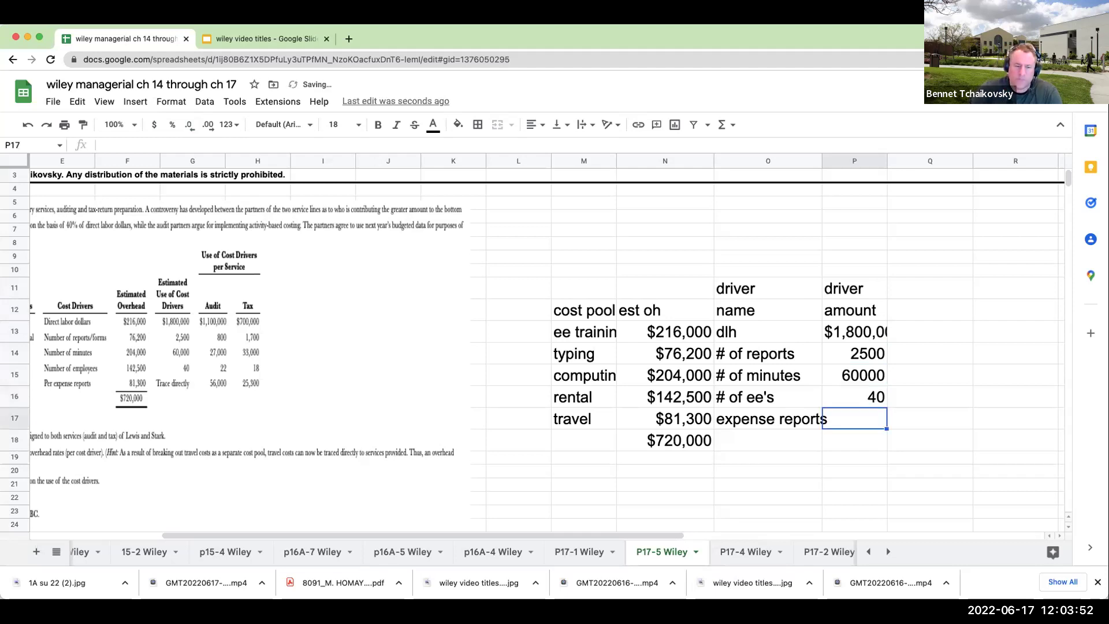
# Step: Enter trace directly as the travel cost pool's driver amount in P17
pyautogui.press('Up')
pyautogui.press('Right')
pyautogui.press('Down')
pyautogui.press('Left')
pyautogui.press('Up')
pyautogui.press('Down')
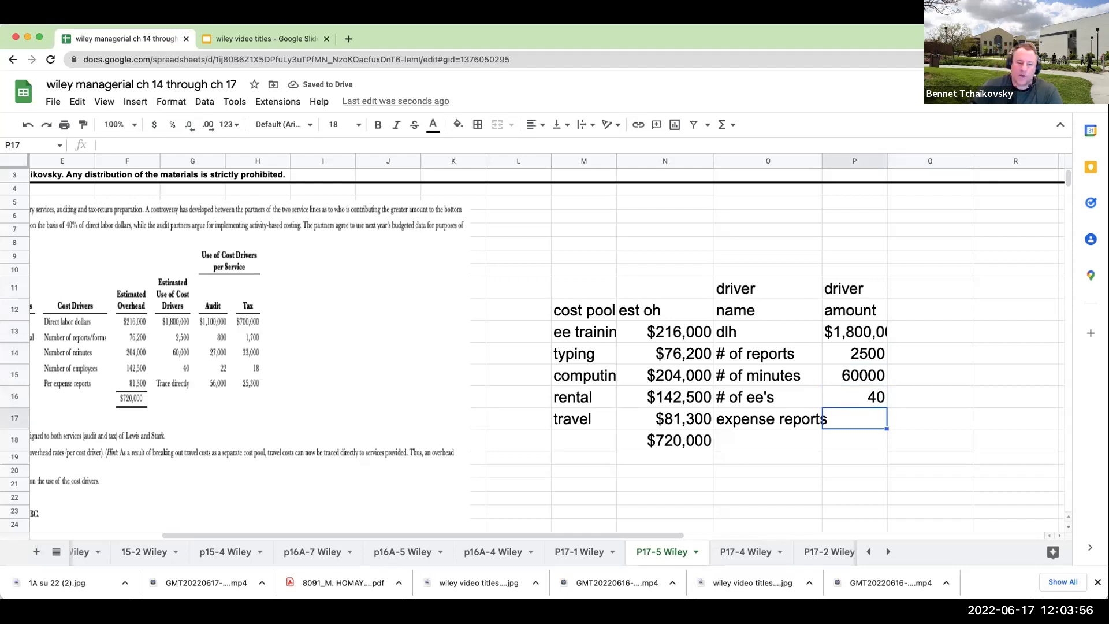
pyautogui.write('trace')
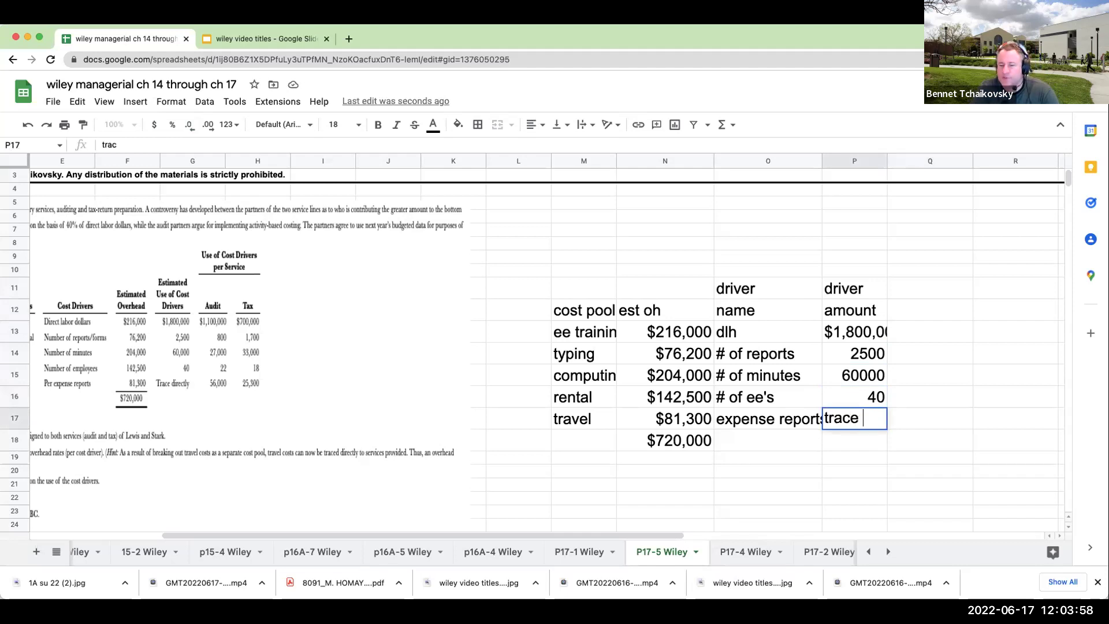
pyautogui.write(' directly')
pyautogui.press('Return')
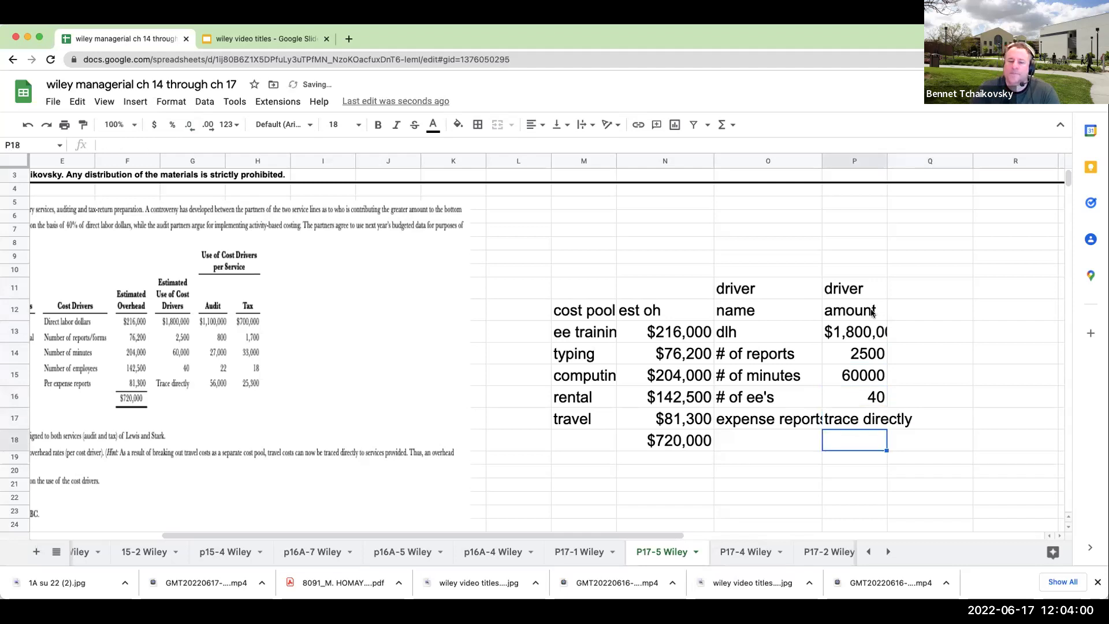
# Step: Add the two-row header rate per and driver in Q11:Q12
pyautogui.click(937, 299)
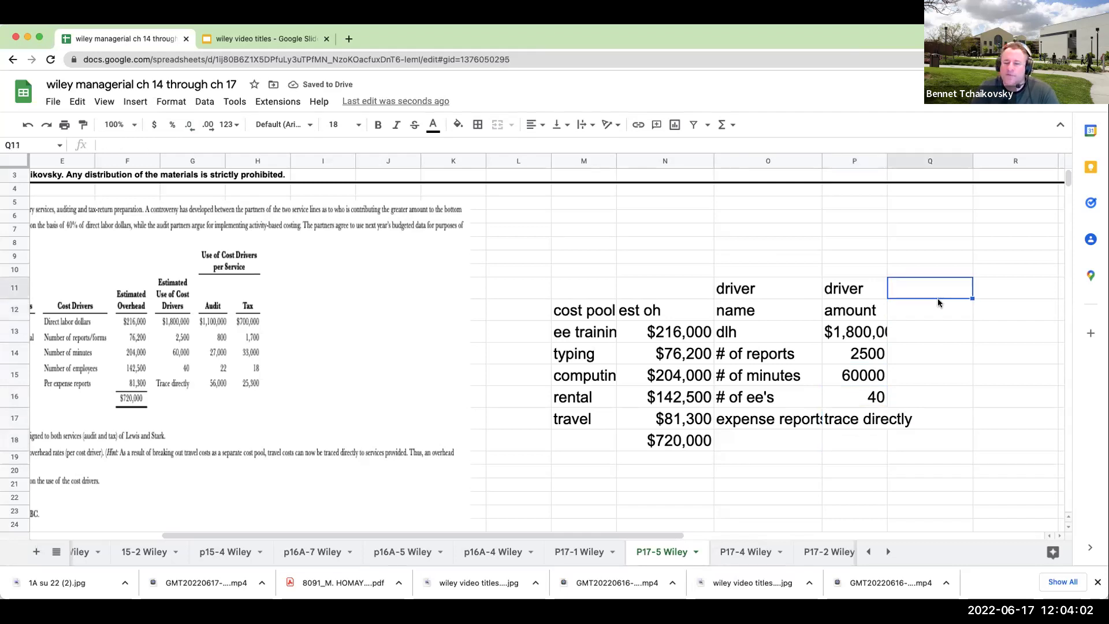
pyautogui.write('rate per driver')
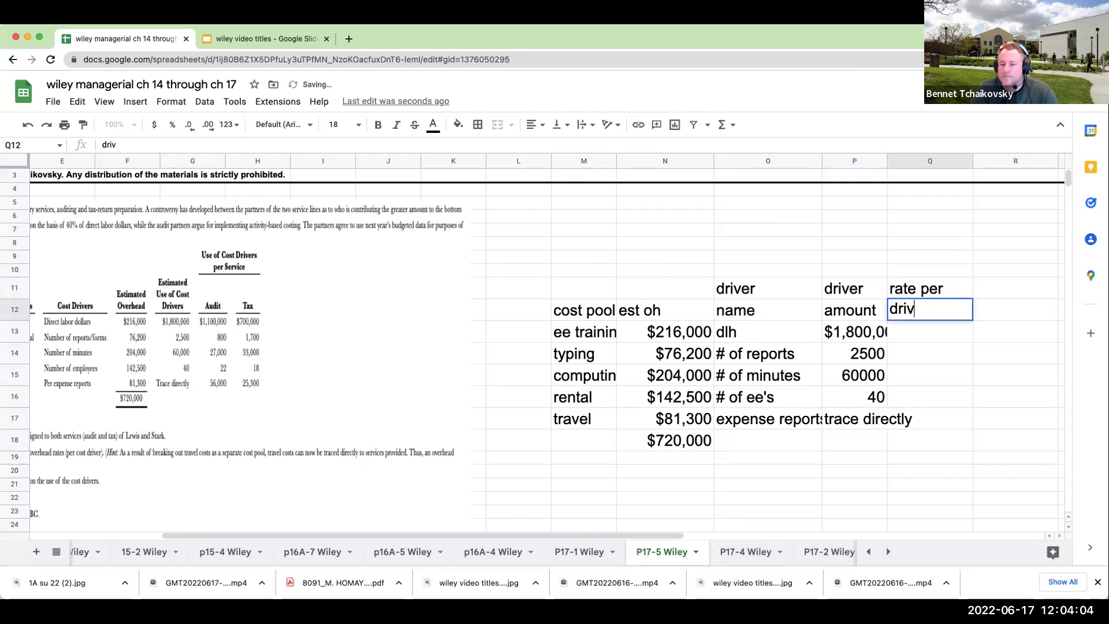
pyautogui.press('Return')
# Step: Compute the employee training rate in Q13 by dividing the estimated overhead in N13 by the driver amount in P13
pyautogui.write('+')
pyautogui.press('Left')
pyautogui.press('Left')
pyautogui.press('Left')
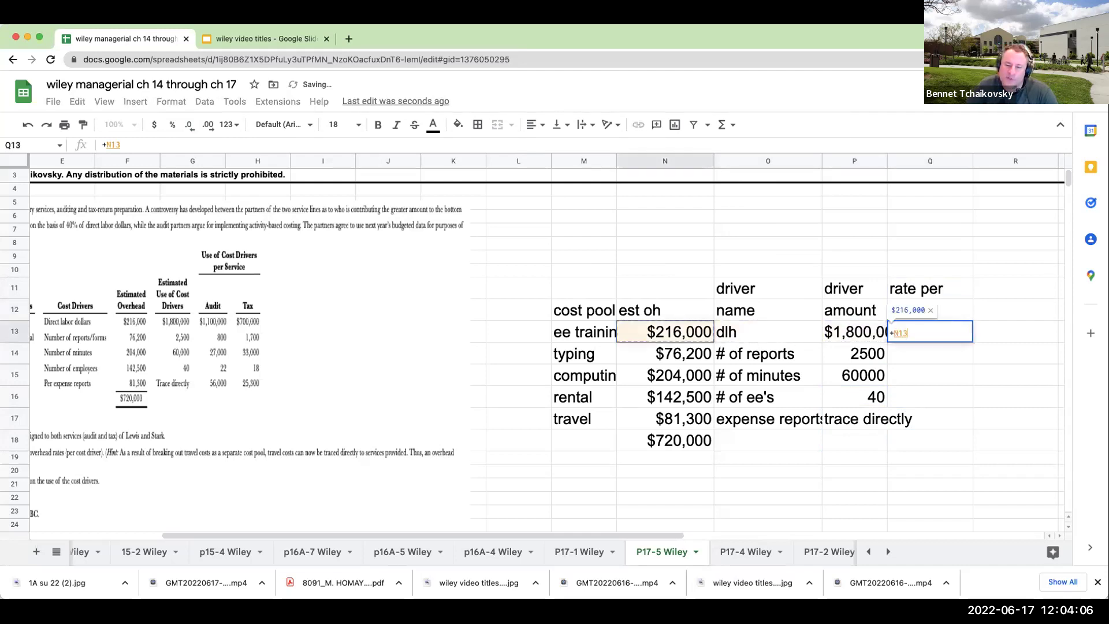
pyautogui.write('/')
pyautogui.press('Left')
pyautogui.press('Return')
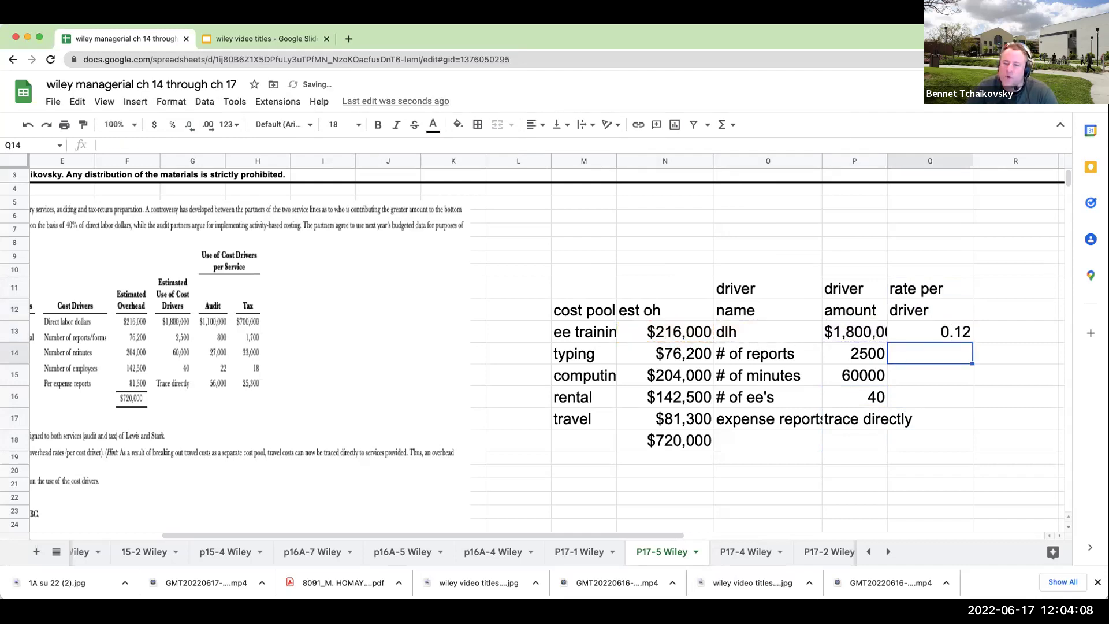
# Step: Label the calculation columns above their headers with A in N10, B in P10 and A/B=C in Q10
pyautogui.press('Up')
pyautogui.press('Up')
pyautogui.press('Up')
pyautogui.press('Up')
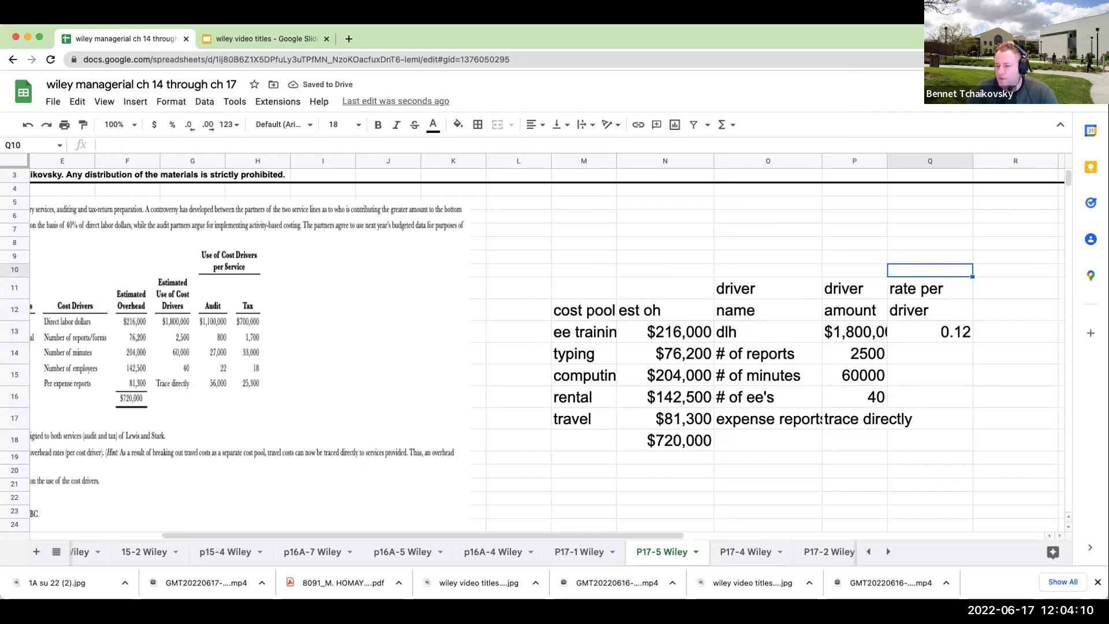
pyautogui.press('Left')
pyautogui.press('Left')
pyautogui.press('Left')
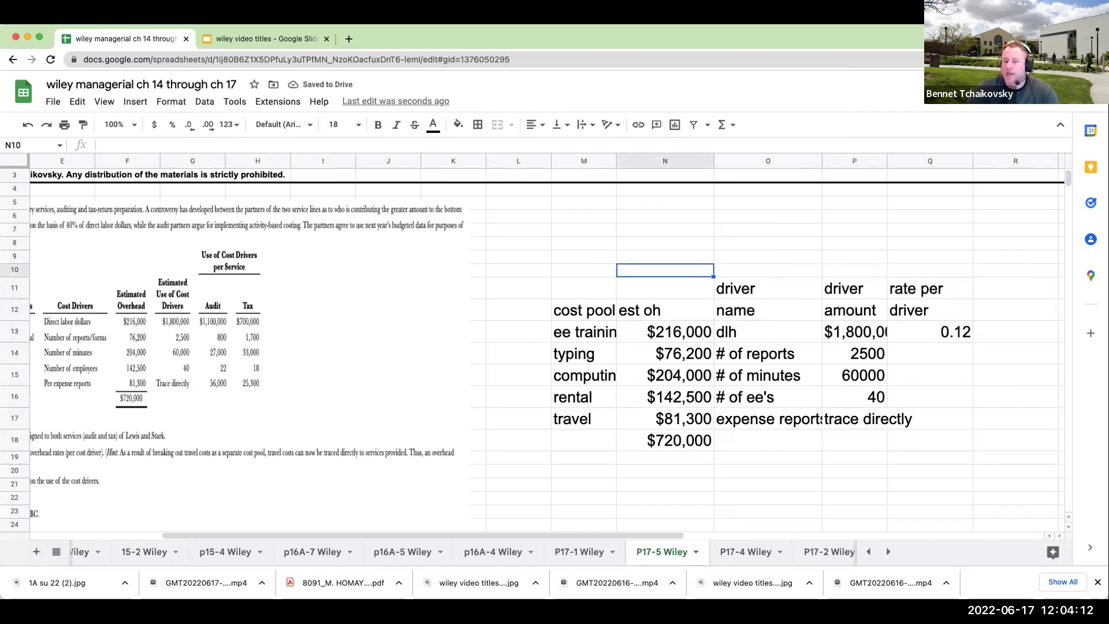
pyautogui.write('A')
pyautogui.press('Right')
pyautogui.press('Right')
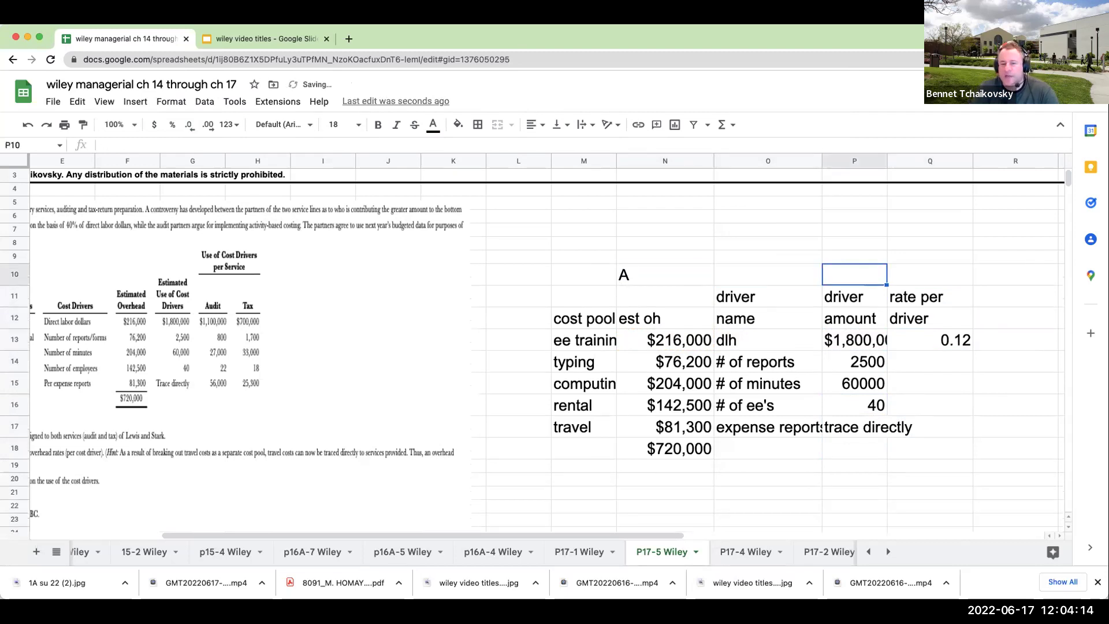
pyautogui.write('B')
pyautogui.press('Right')
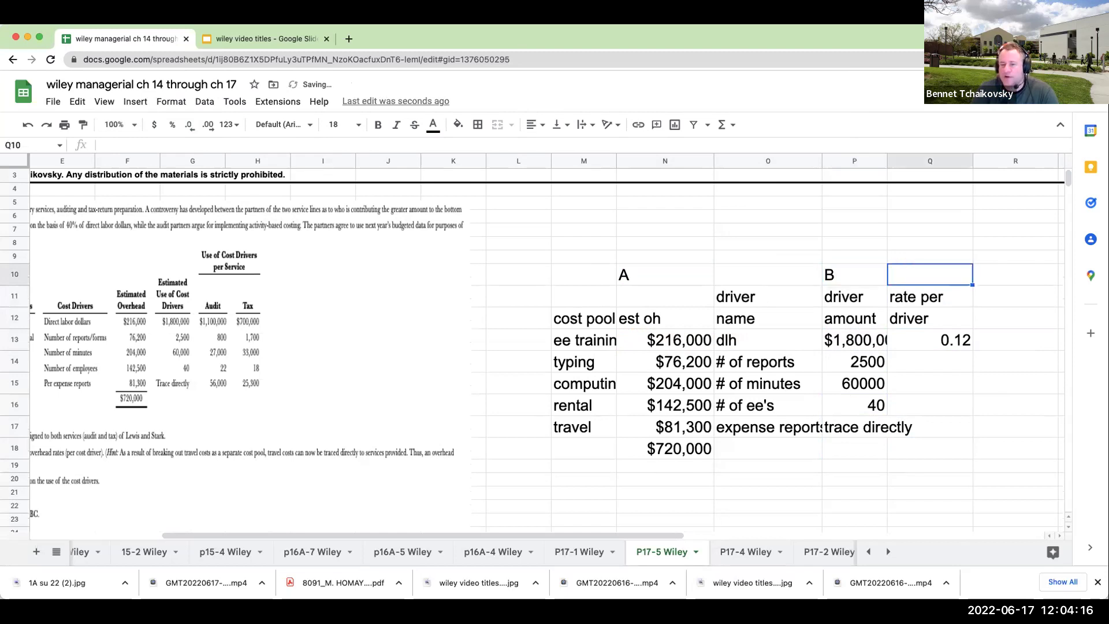
pyautogui.write('A/B=C')
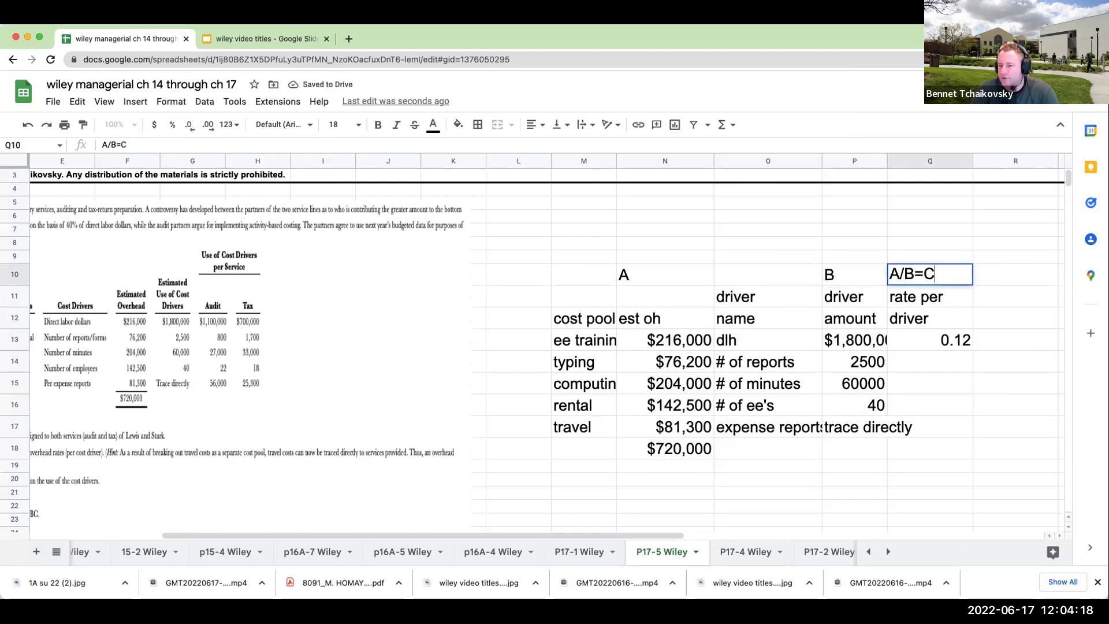
pyautogui.press('Return')
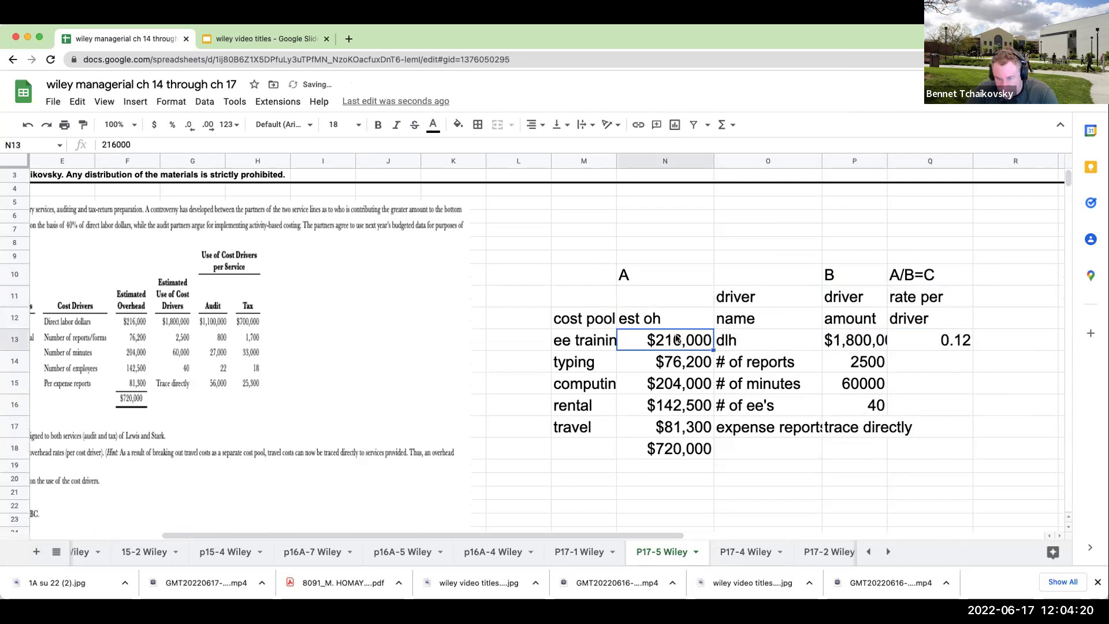
# Step: Widen column P to fit its amounts and compute the typing rate in Q14 as N14 divided by P14
pyautogui.moveTo(888, 156); pyautogui.dragTo(903, 153)
pyautogui.click(955, 368)
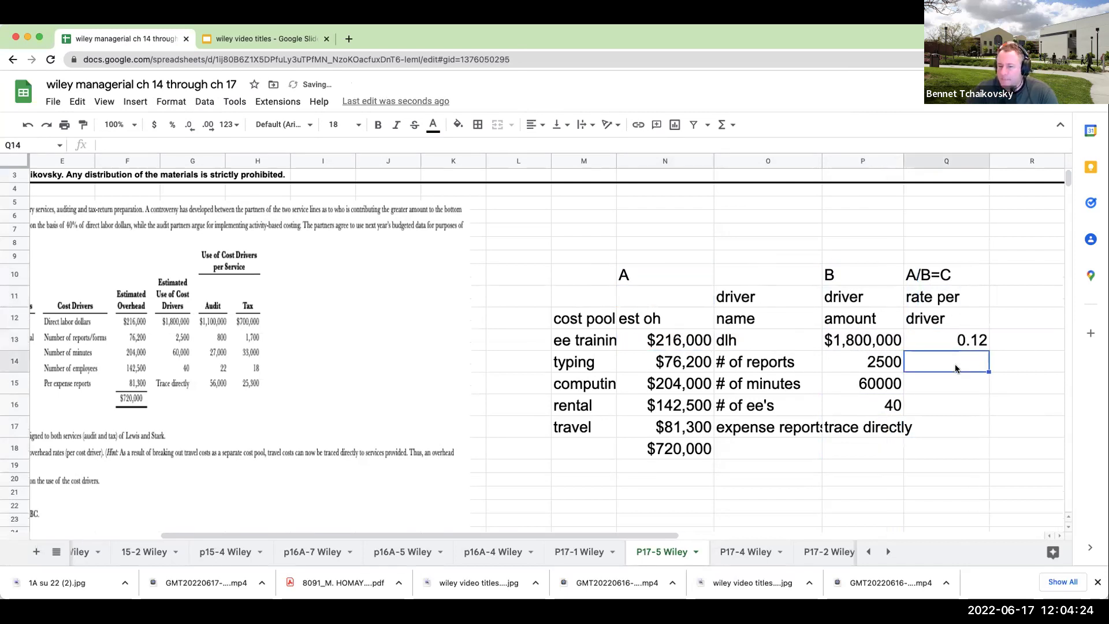
pyautogui.write('+')
pyautogui.press('Left')
pyautogui.press('Left')
pyautogui.press('Left')
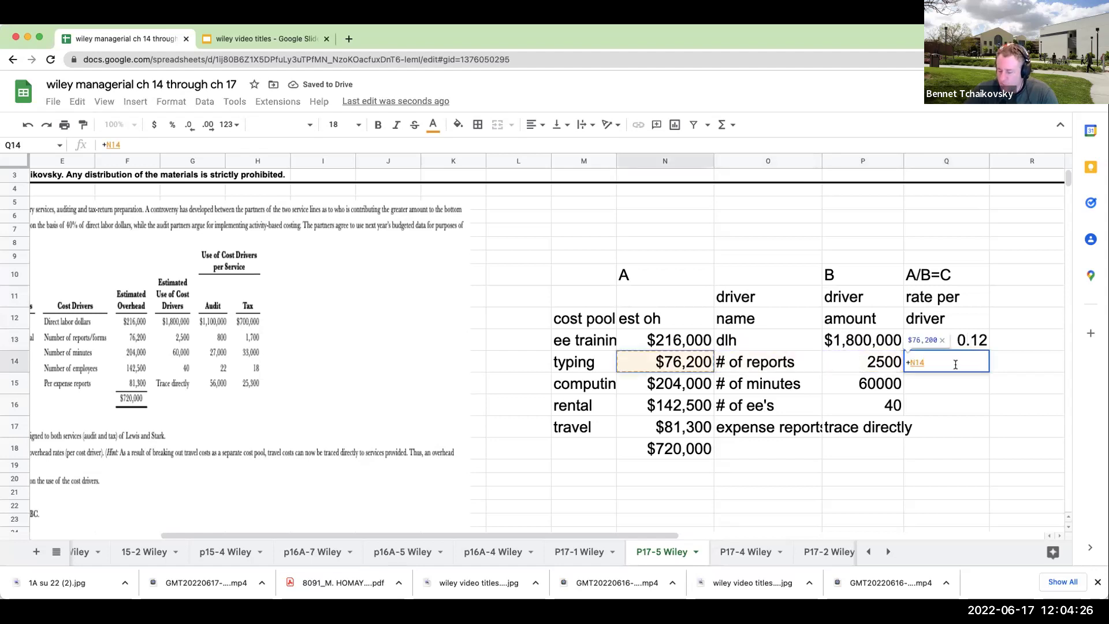
pyautogui.write('/')
pyautogui.press('Left')
pyautogui.press('Return')
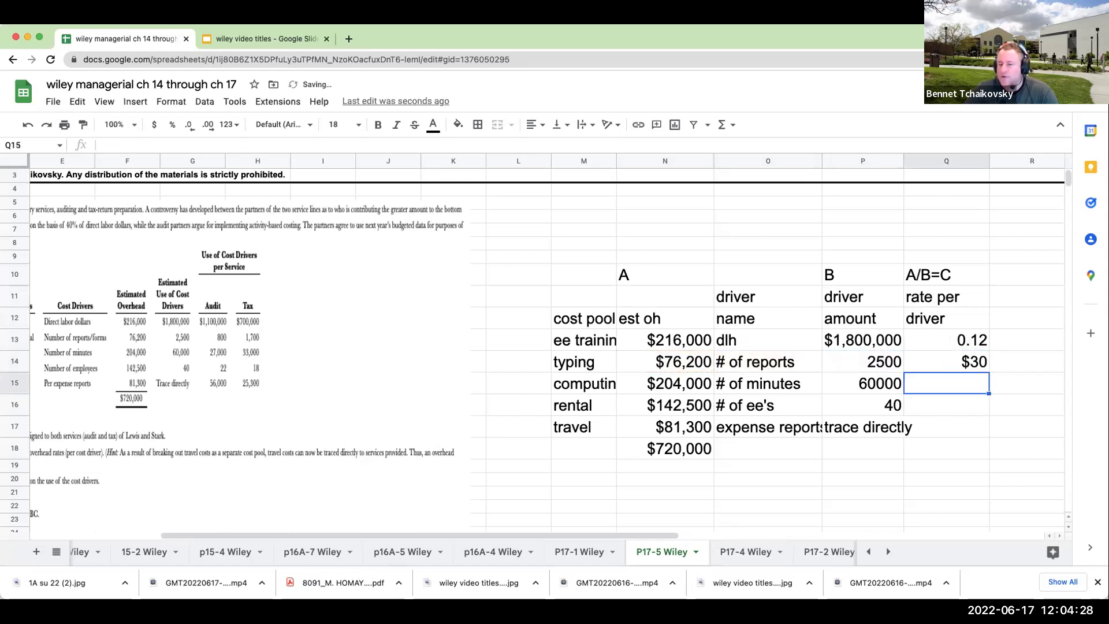
# Step: Format the typing rate in Q14 as currency with two decimal places
pyautogui.press('Up')
pyautogui.doubleClick(206, 127)
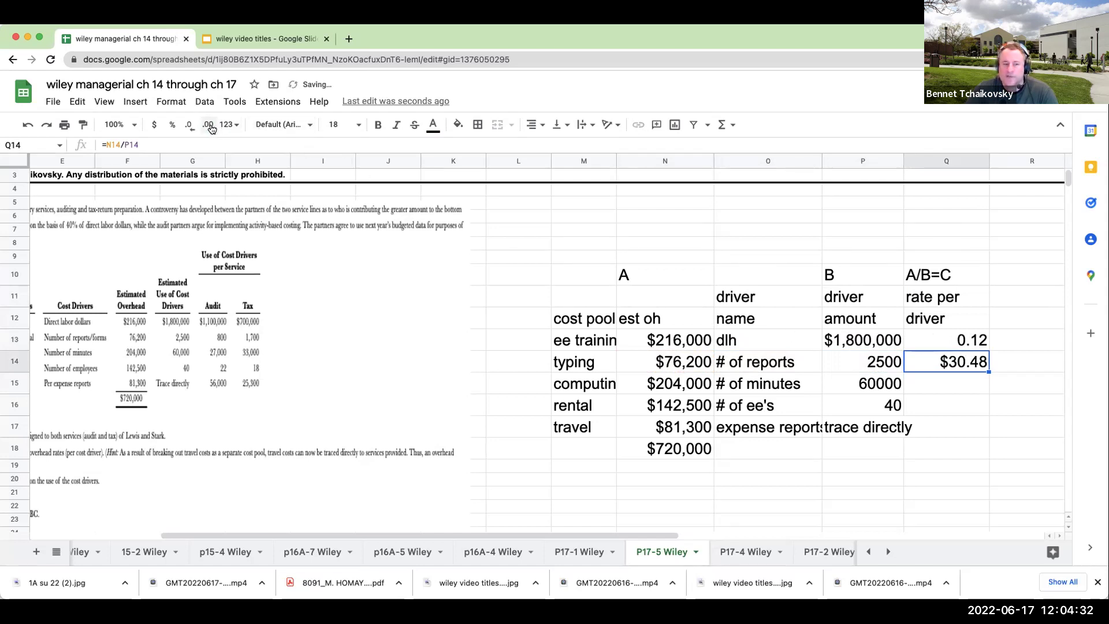
pyautogui.click(211, 126)
pyautogui.click(172, 124)
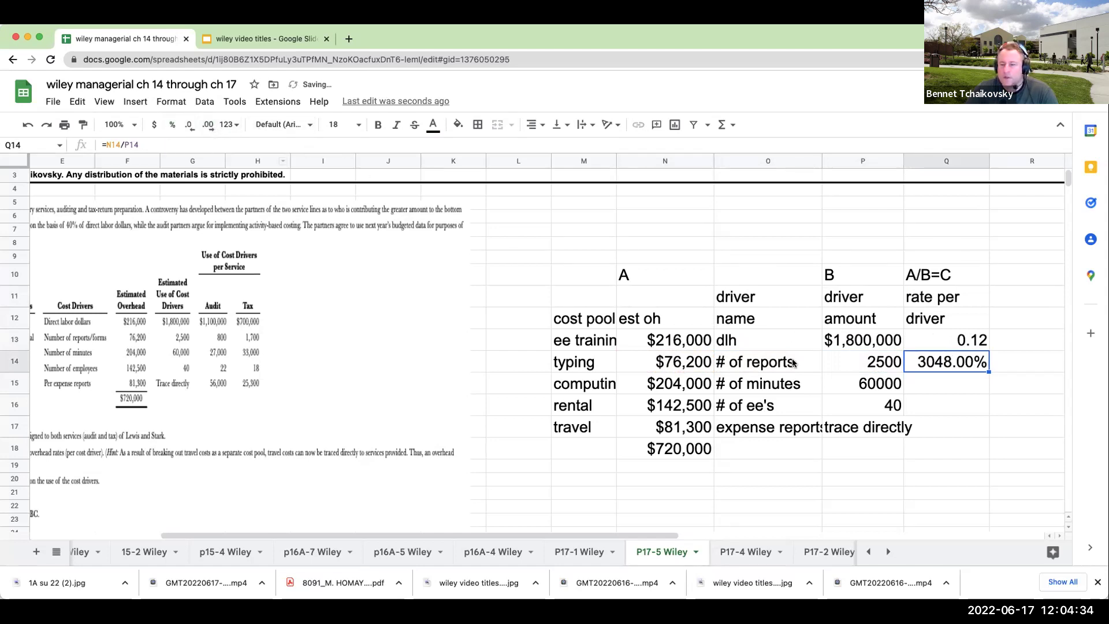
pyautogui.click(153, 124)
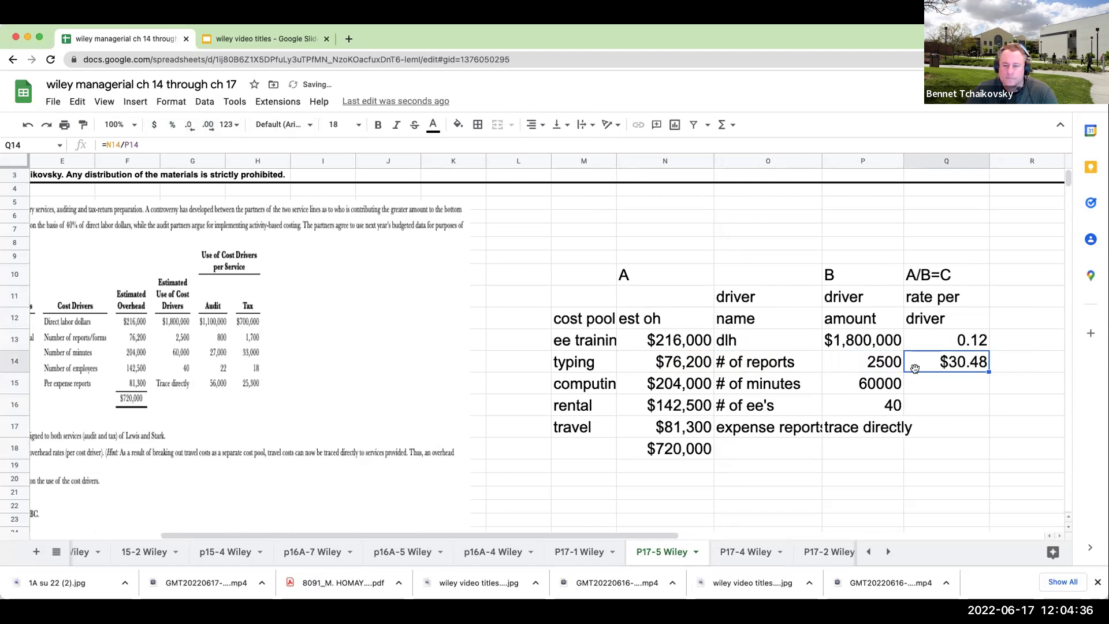
# Step: Compute the computing rate in Q15 by dividing the estimated overhead in N15 by the driver amount in P15
pyautogui.click(959, 376)
pyautogui.write('+')
pyautogui.press('Left')
pyautogui.press('Left')
pyautogui.press('Left')
pyautogui.press('Left')
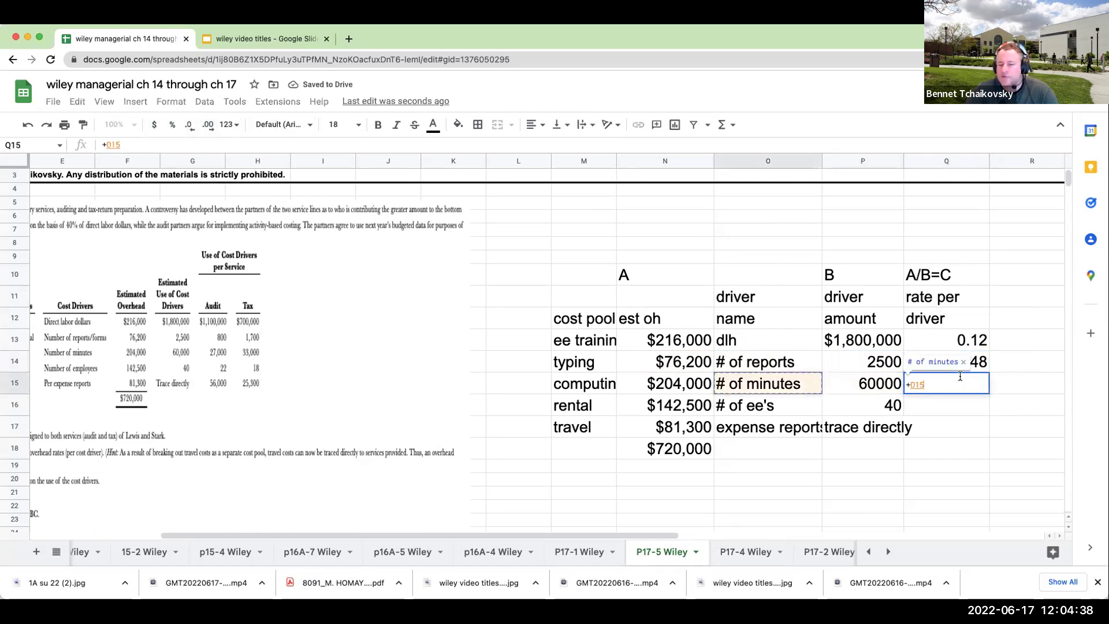
pyautogui.press('Right')
pyautogui.write('/')
pyautogui.press('Left')
pyautogui.press('Left')
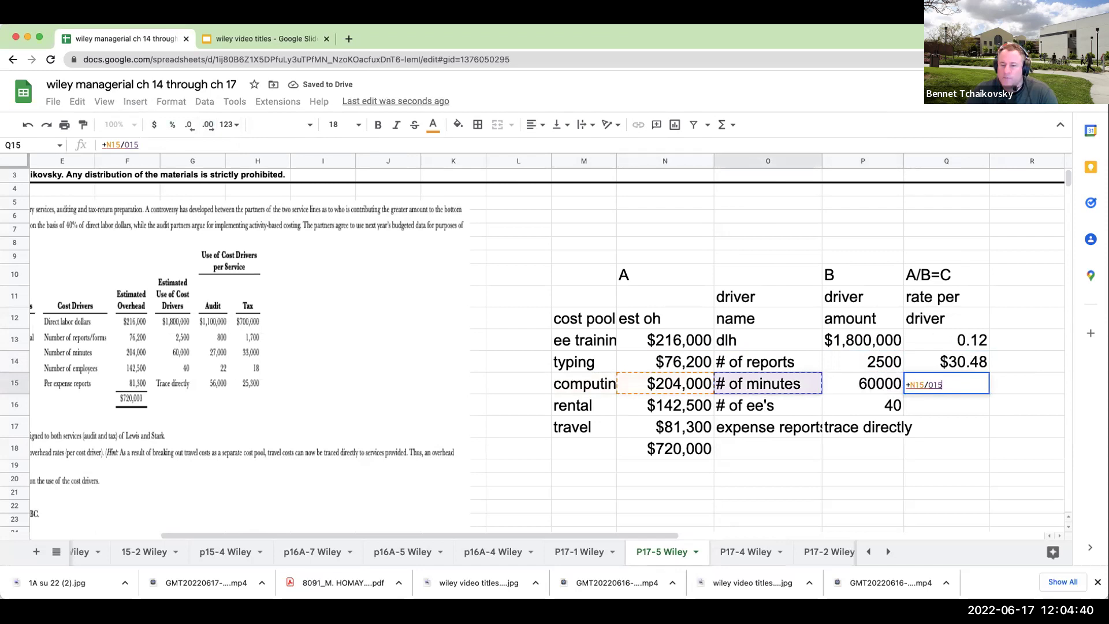
pyautogui.press('Right')
pyautogui.press('Return')
# Step: Show the computing rate in Q15 with two decimal places
pyautogui.press('Up')
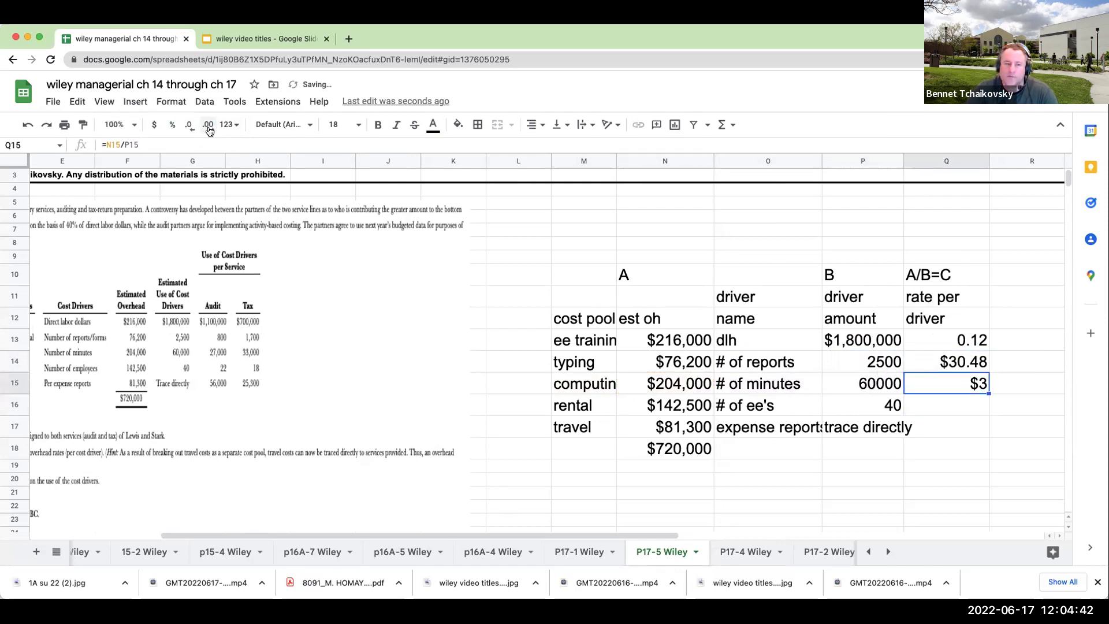
pyautogui.click(209, 128)
pyautogui.click(210, 130)
# Step: Compute the rental rate in Q16 by dividing the estimated overhead in N16 by the driver amount in P16
pyautogui.click(951, 410)
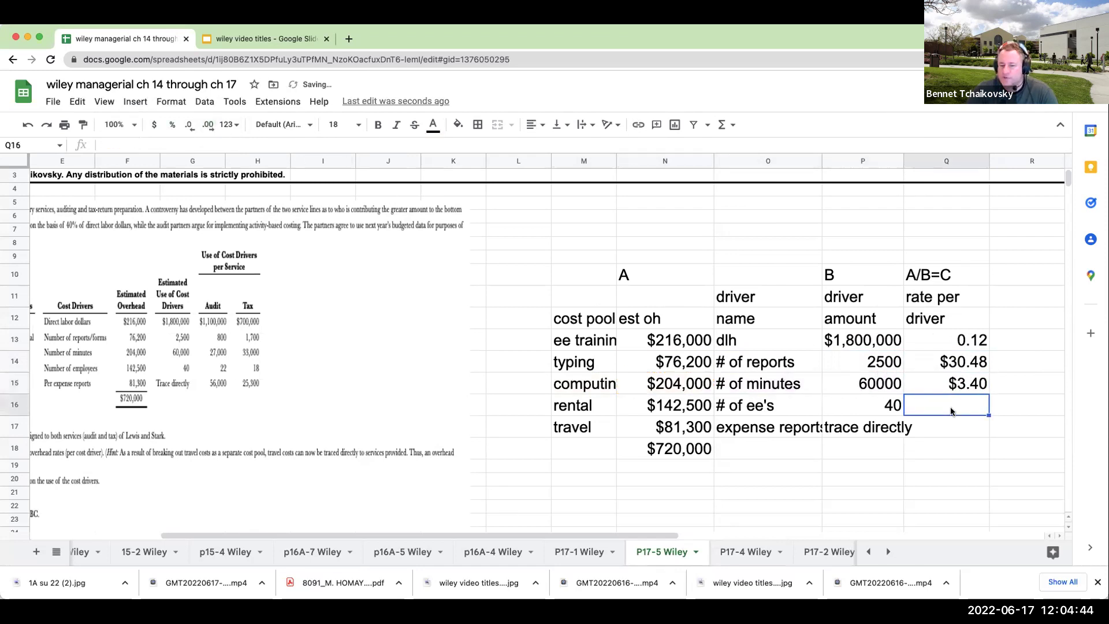
pyautogui.write('+')
pyautogui.press('Left')
pyautogui.press('Left')
pyautogui.press('Left')
pyautogui.write('/')
pyautogui.press('Left')
pyautogui.press('Return')
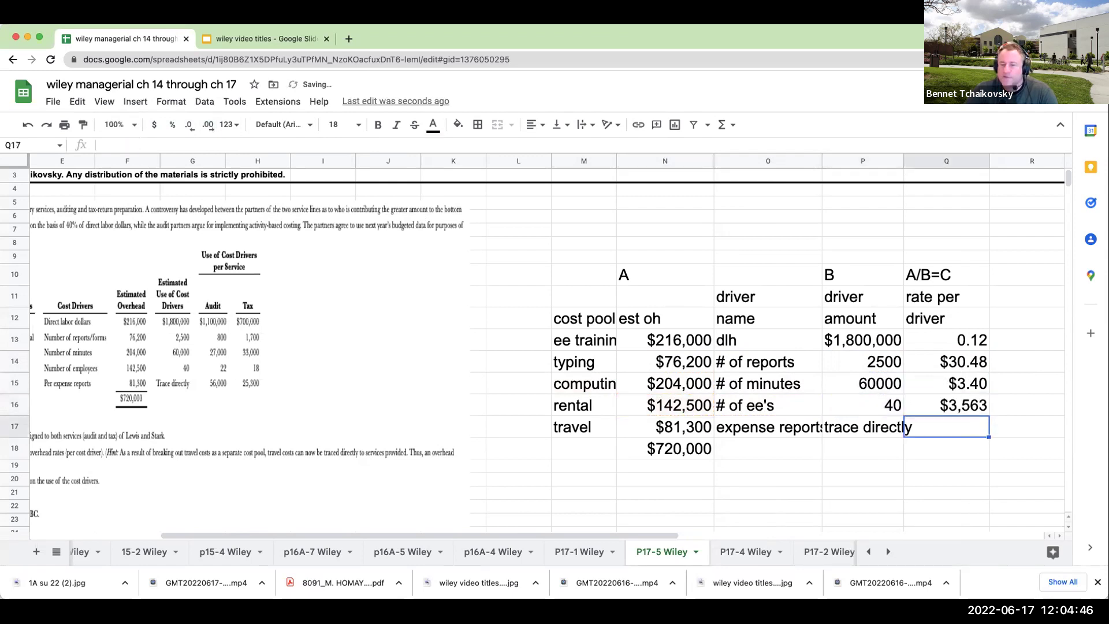
# Step: Show the rental rate in Q16 with two decimal places
pyautogui.press('Up')
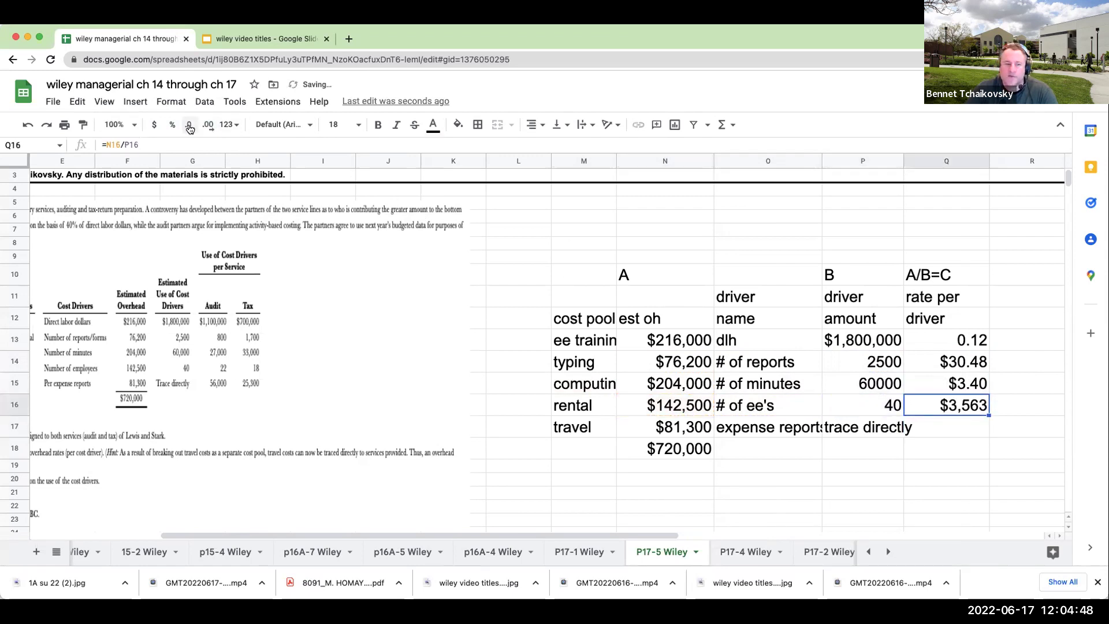
pyautogui.click(189, 129)
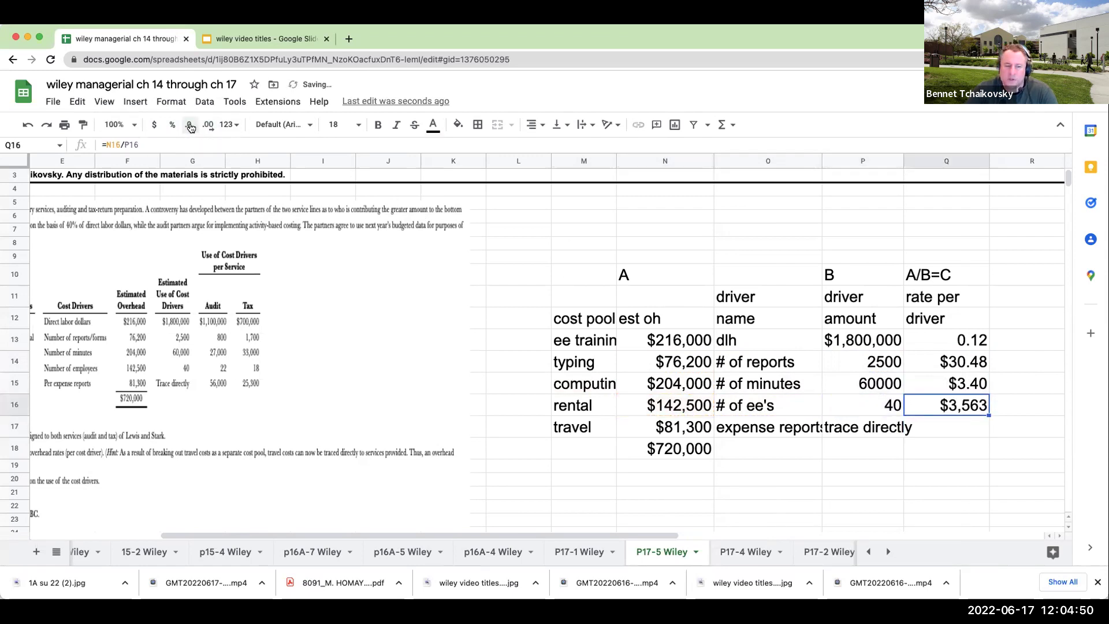
pyautogui.click(190, 126)
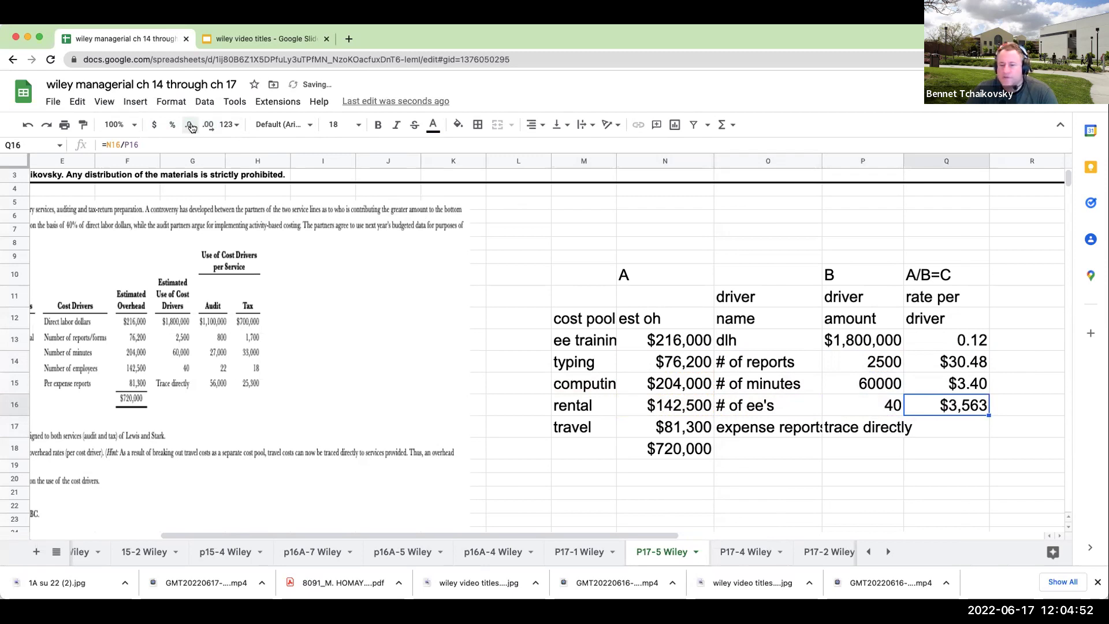
pyautogui.click(206, 126)
pyautogui.click(205, 125)
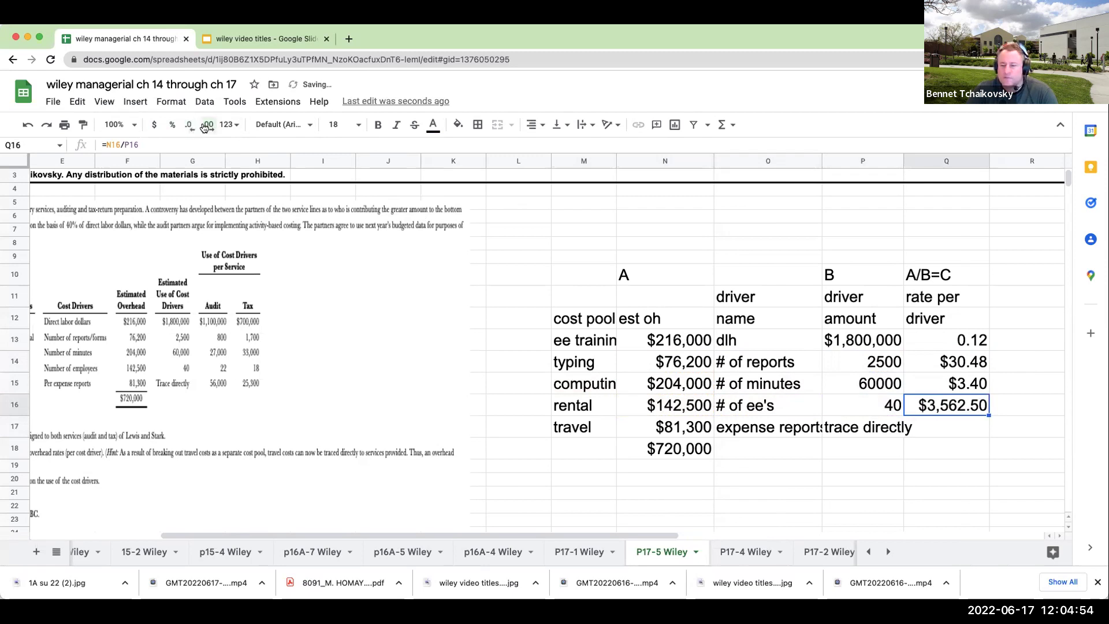
# Step: Fill the travel pool's rate cell Q17 with trace directly, matching its driver amount in P17
pyautogui.click(966, 440)
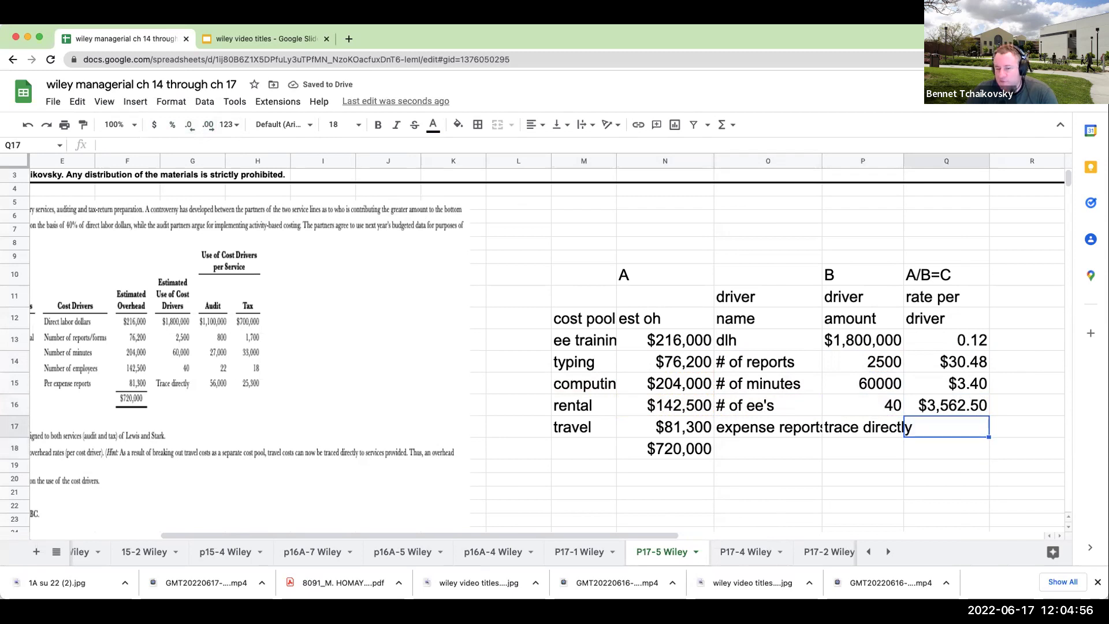
pyautogui.write('=')
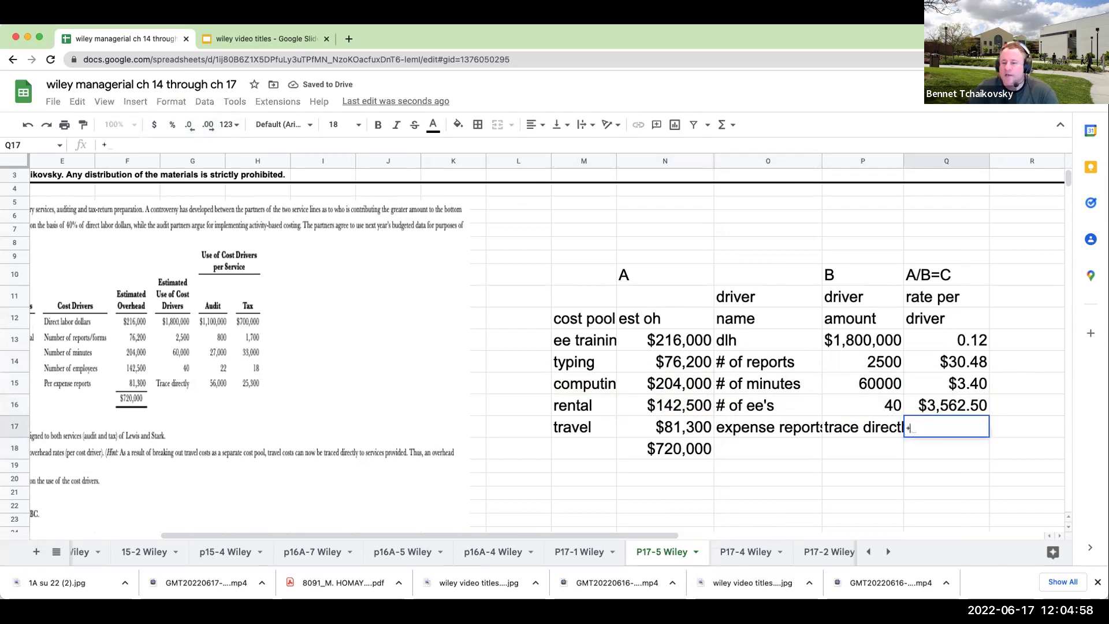
pyautogui.press('Left')
pyautogui.press('Return')
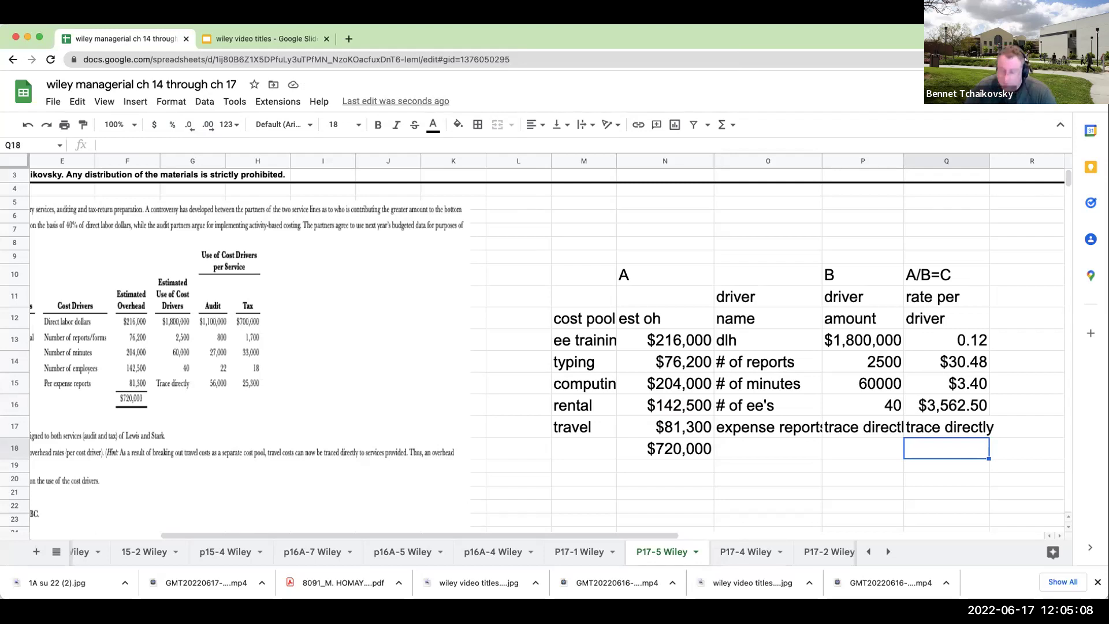
# Step: Add the column header audit driver in R11 and R12, with one word in each cell
pyautogui.press('Up')
pyautogui.press('Right')
pyautogui.press('Right')
pyautogui.press('Up')
pyautogui.press('Up')
pyautogui.press('Up')
pyautogui.press('Up')
pyautogui.press('Left')
pyautogui.press('Up')
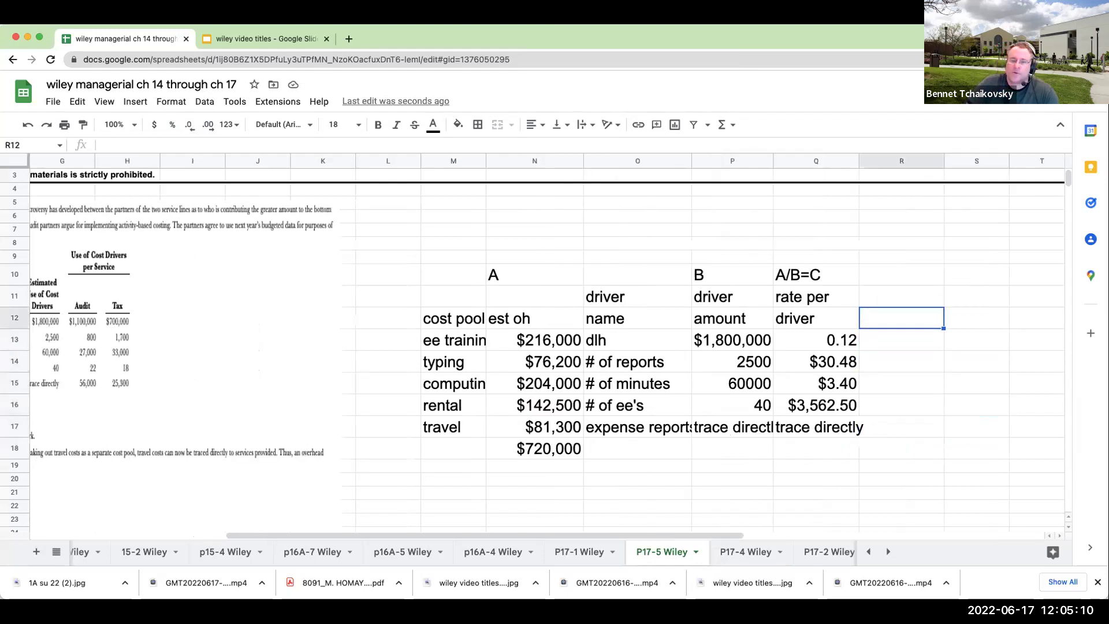
pyautogui.press('Up')
pyautogui.write('audit')
pyautogui.press('Return')
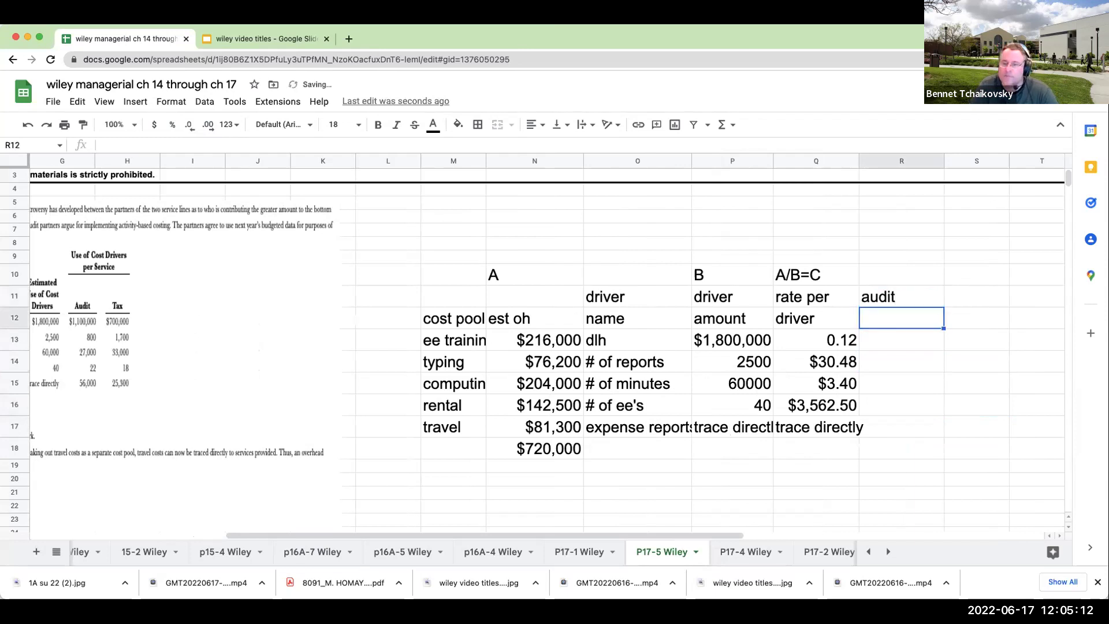
pyautogui.write('driver')
pyautogui.press('Up')
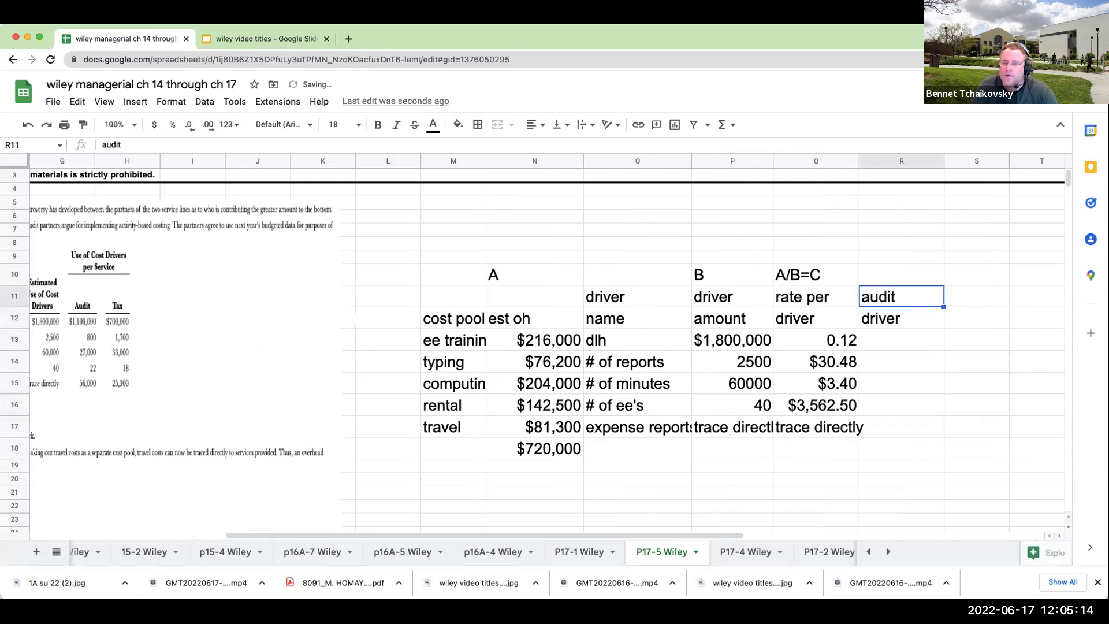
# Step: Add the column header audit allocation in S11 and S12, with one word in each cell
pyautogui.press('Down')
pyautogui.press('Right')
pyautogui.press('Up')
pyautogui.write('audit')
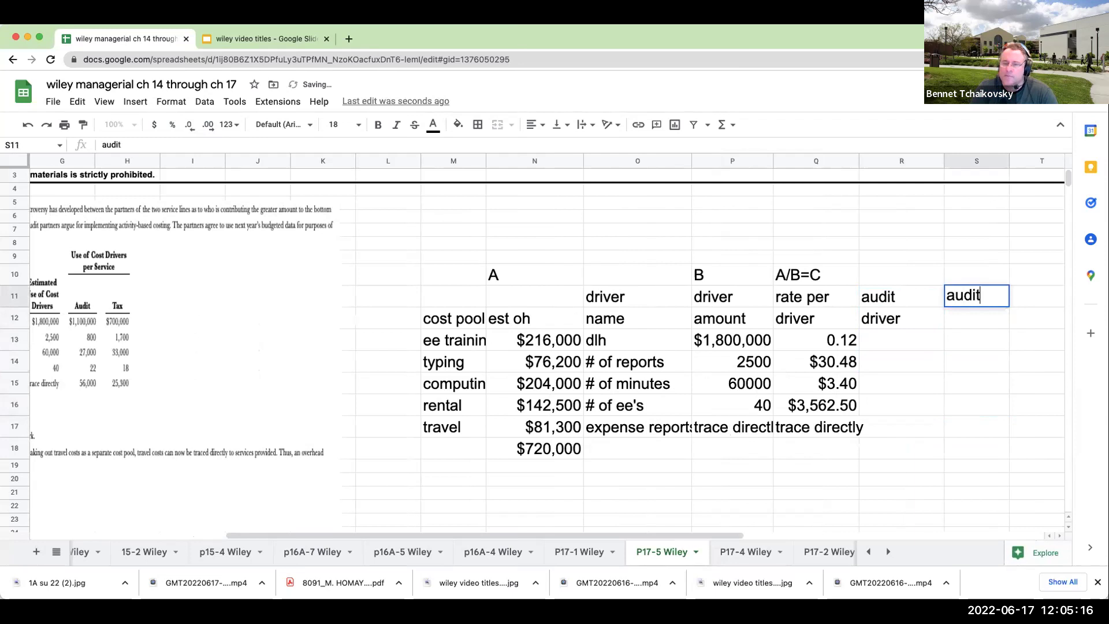
pyautogui.press('Return')
pyautogui.write('allocation')
pyautogui.press('Return')
# Step: Label the audit driver column with D. in R10 above its header
pyautogui.press('Up')
pyautogui.press('Up')
pyautogui.press('Up')
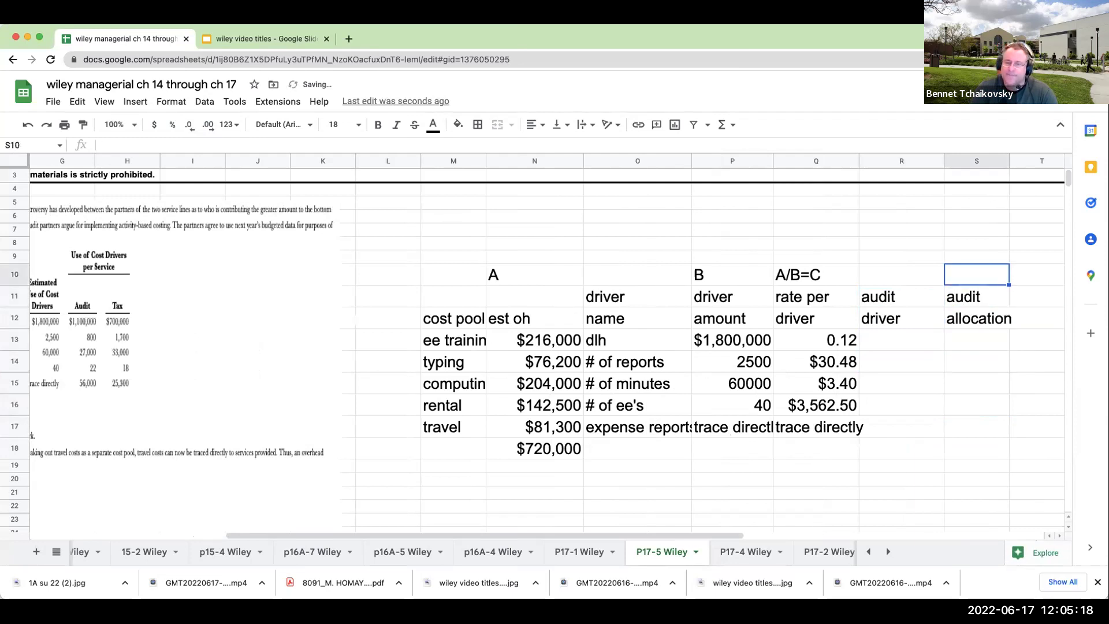
pyautogui.press('Left')
pyautogui.write('Driver')
pyautogui.press('Right')
pyautogui.press('Left')
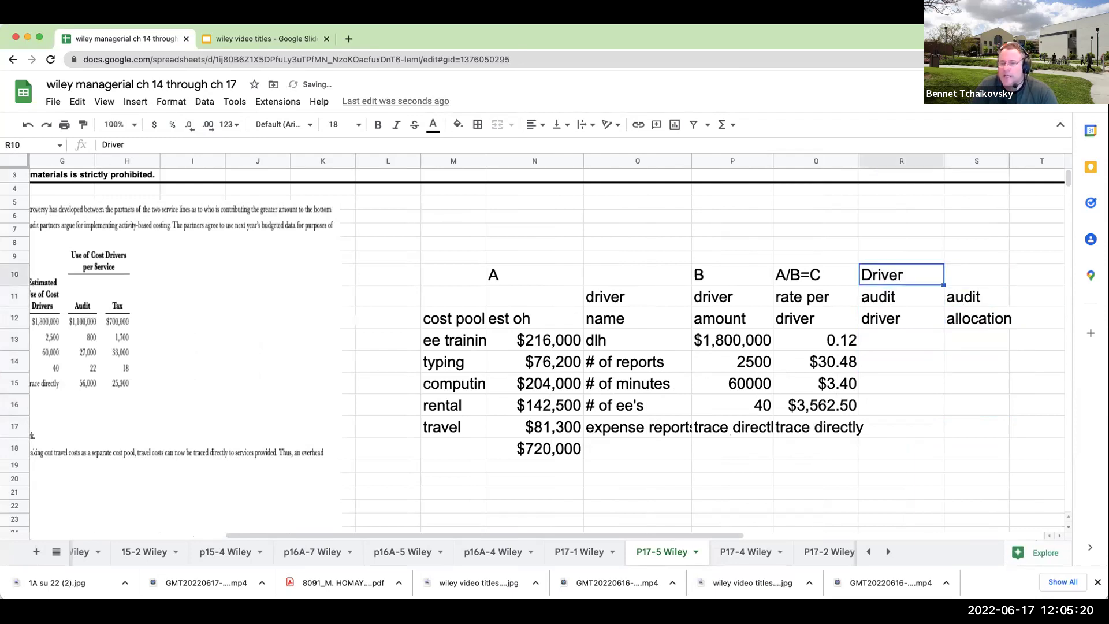
pyautogui.write('D.')
pyautogui.press('Right')
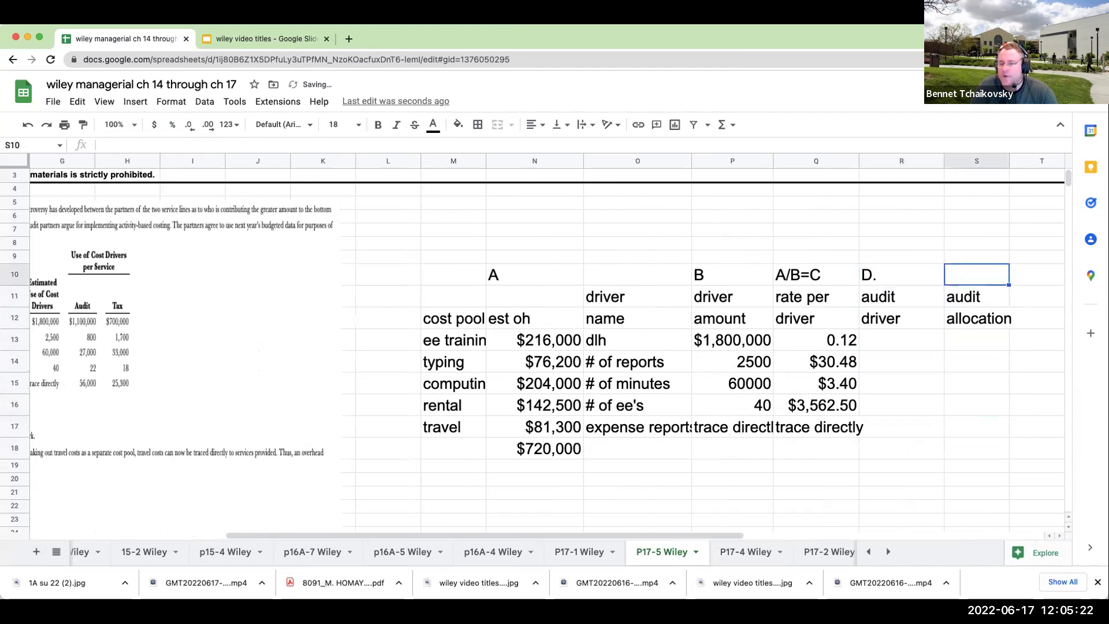
# Step: Label the audit allocation column with C*D=E in S10, using a capital E
pyautogui.write('C*D=')
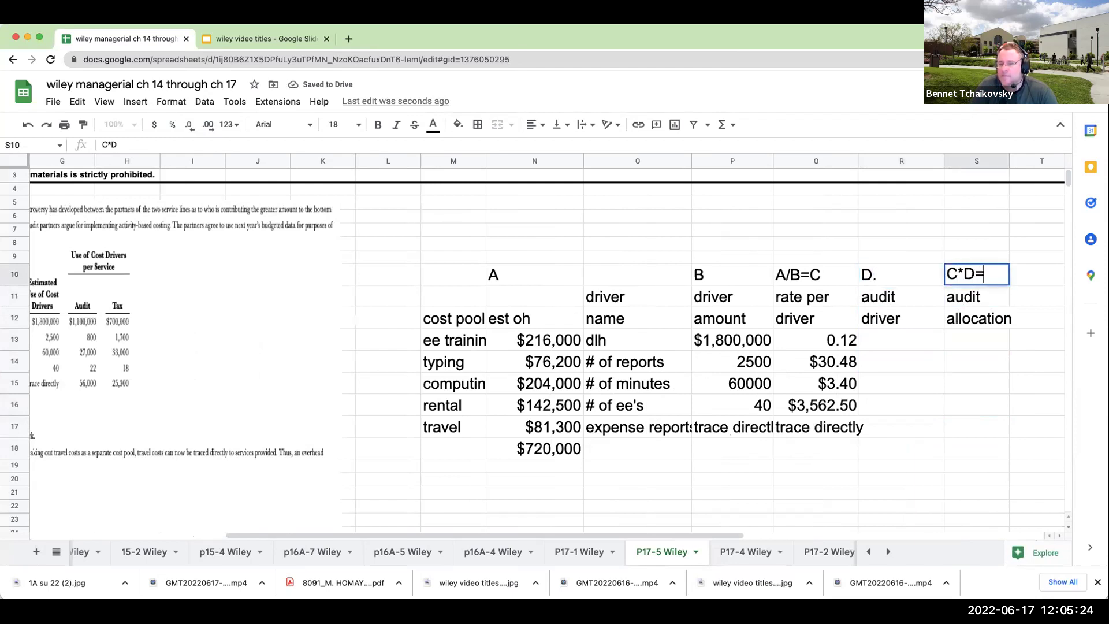
pyautogui.write('e')
pyautogui.press('Return')
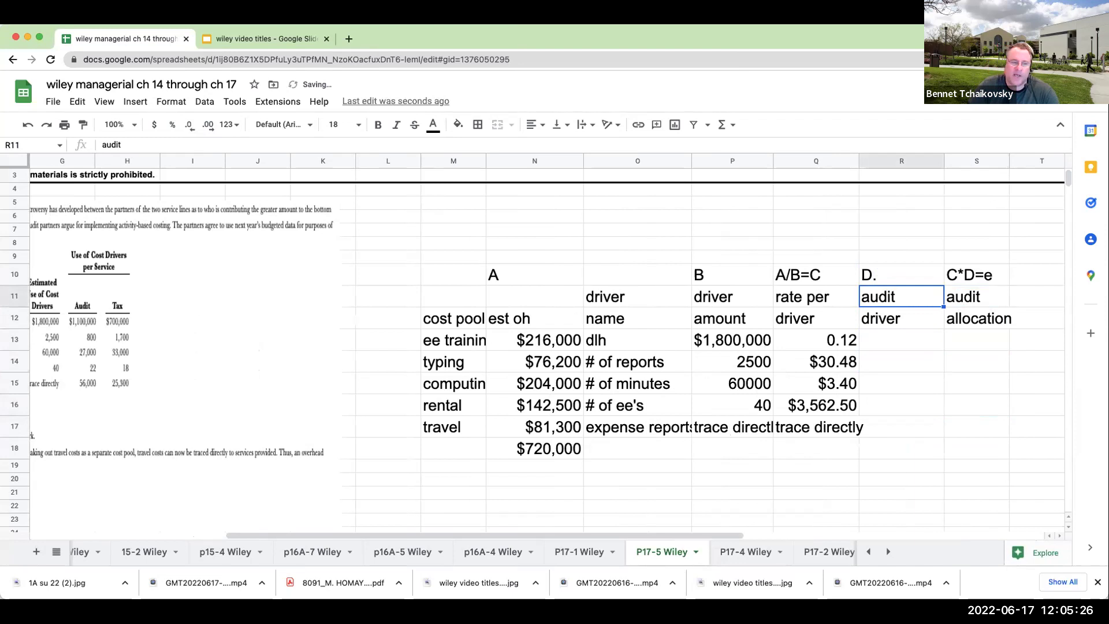
pyautogui.press('Right')
pyautogui.press('Up')
pyautogui.write('C')
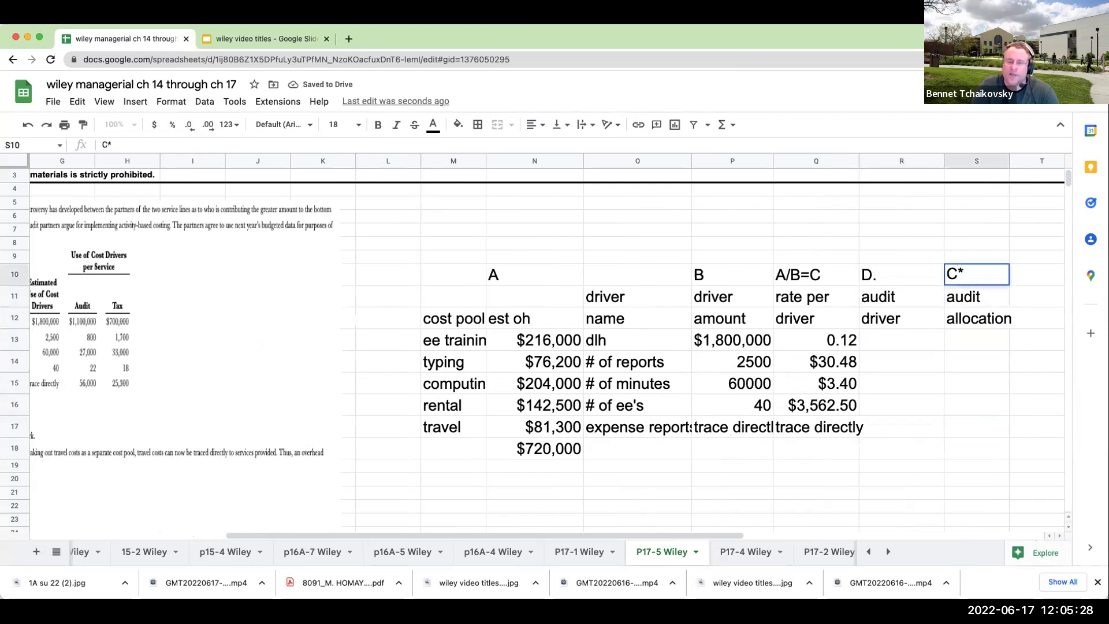
pyautogui.write('*D-E')
pyautogui.press('BackSpace')
pyautogui.press('BackSpace')
pyautogui.write('=E')
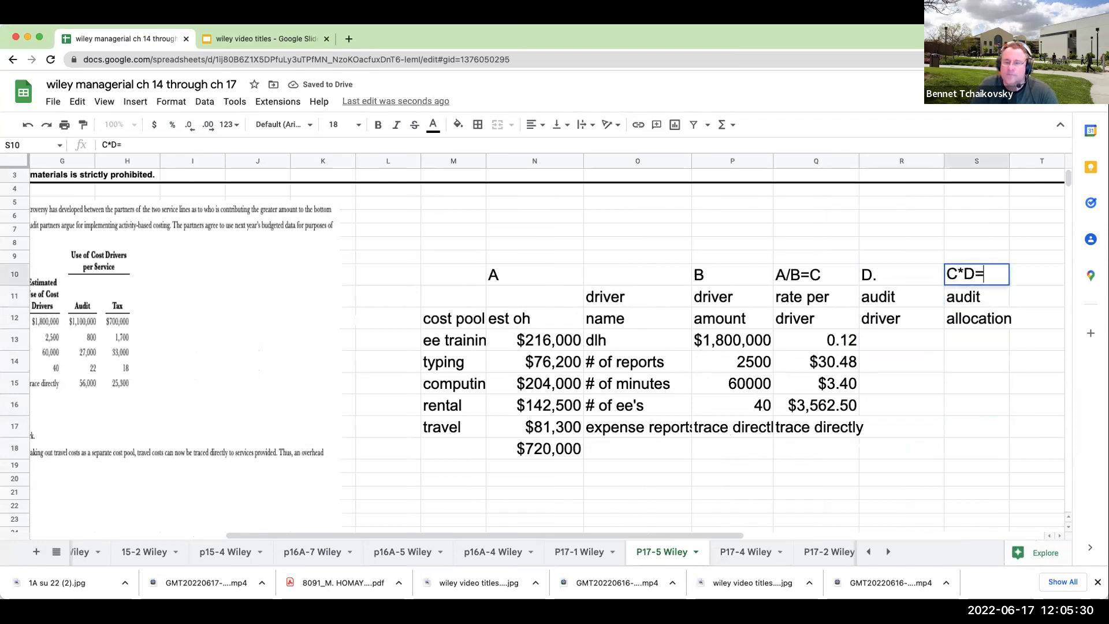
pyautogui.press('Return')
# Step: Enter the audit driver amounts 1100000, 800, 27000, 22 and trace directly in R13 through R17
pyautogui.press('Left')
pyautogui.press('Down')
pyautogui.press('Down')
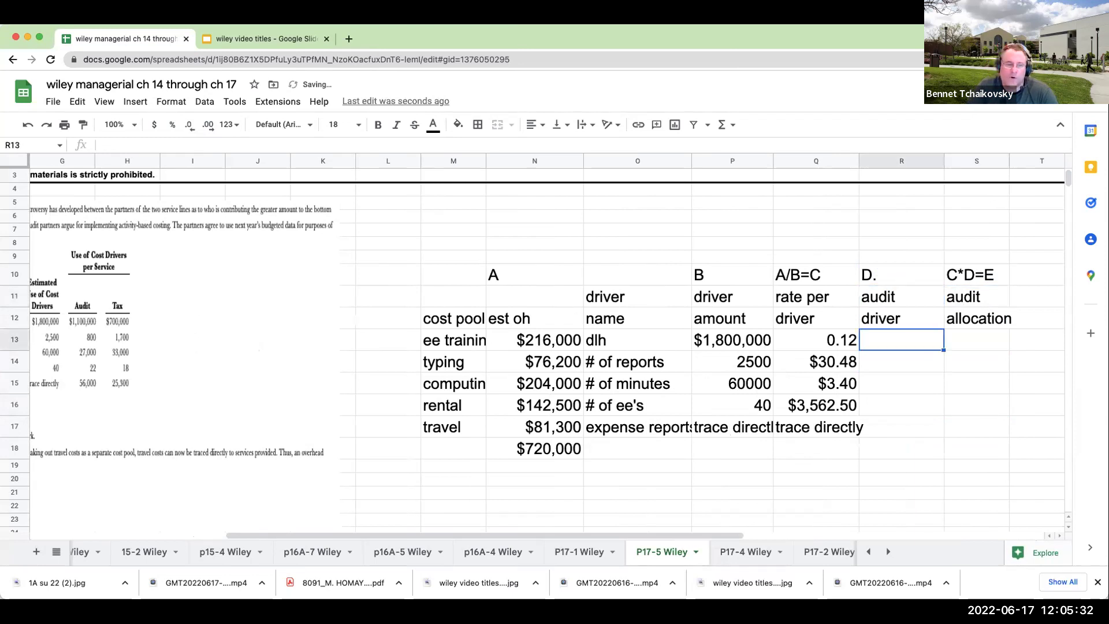
pyautogui.write('1100000')
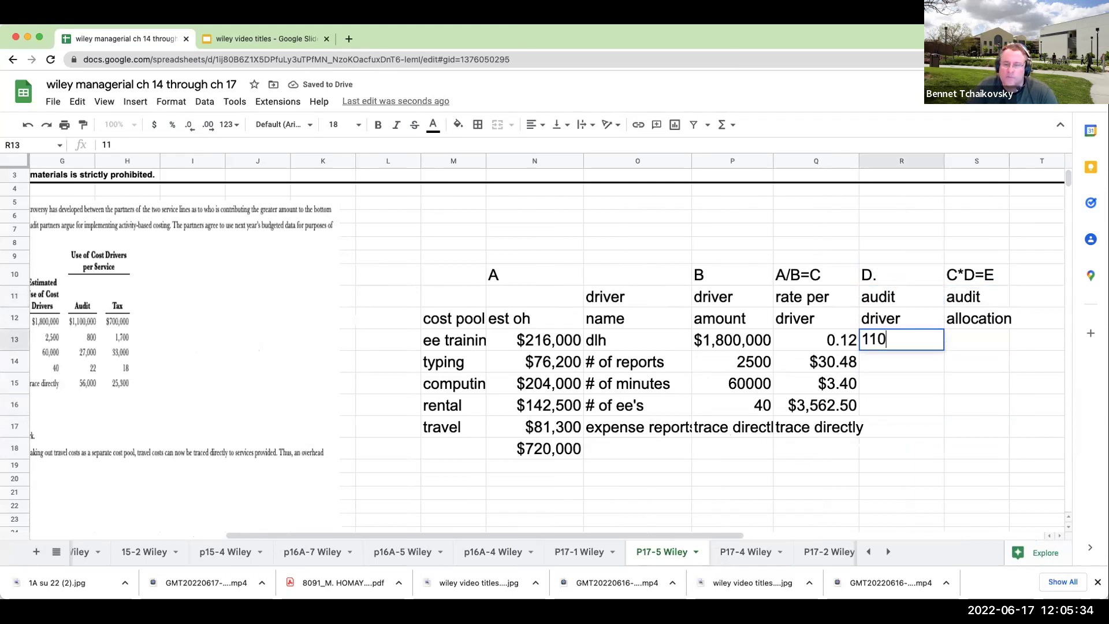
pyautogui.press('Return')
pyautogui.write('800')
pyautogui.press('Return')
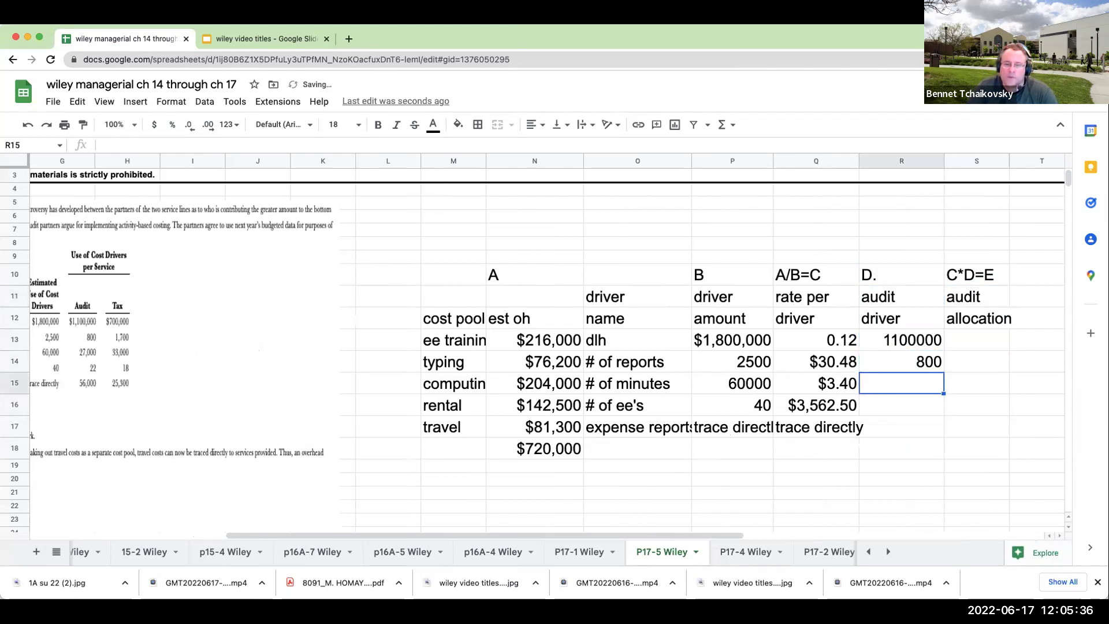
pyautogui.write('27000')
pyautogui.press('Return')
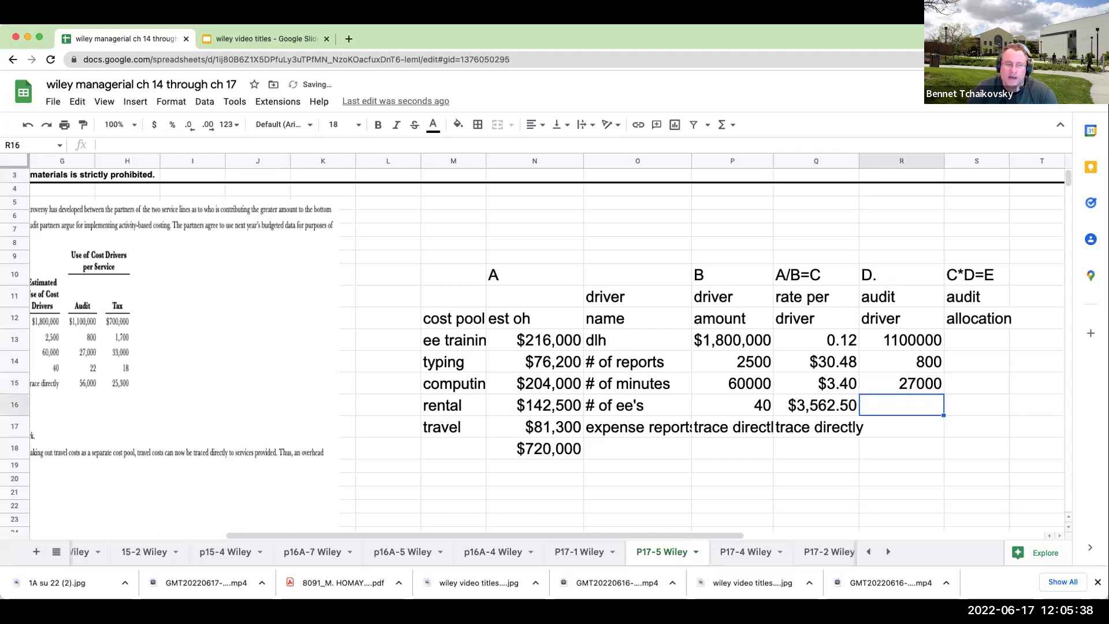
pyautogui.write('22')
pyautogui.press('Return')
pyautogui.write('trace directly')
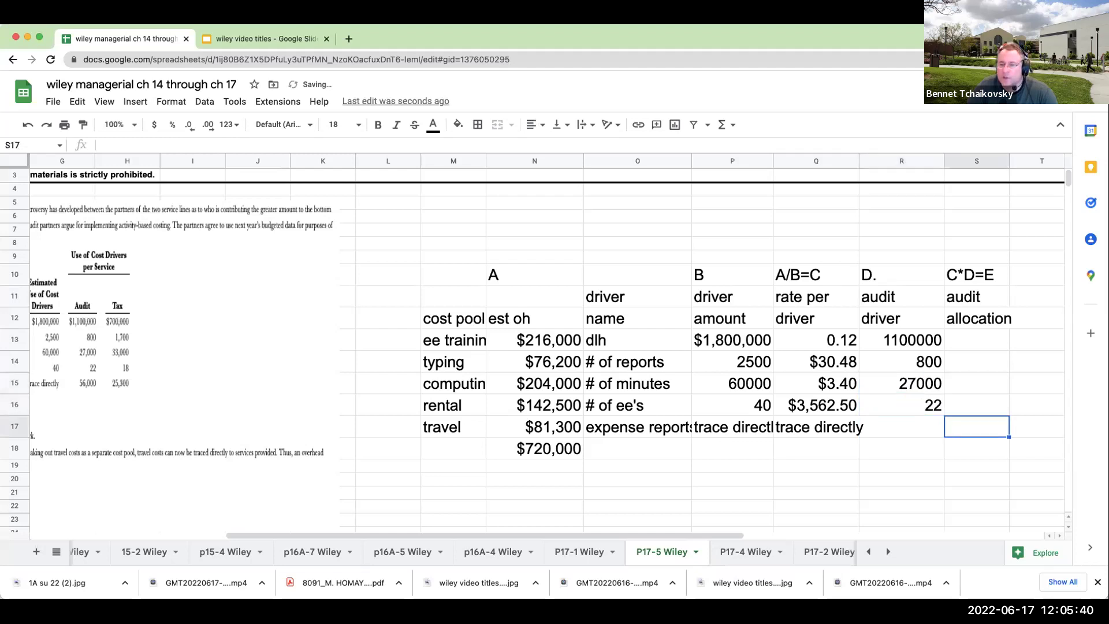
pyautogui.press('Return')
# Step: Format the direct labor audit driver in R13 as currency without decimals
pyautogui.press('Right')
pyautogui.press('Up')
pyautogui.press('Up')
pyautogui.press('Up')
pyautogui.press('Up')
pyautogui.press('Up')
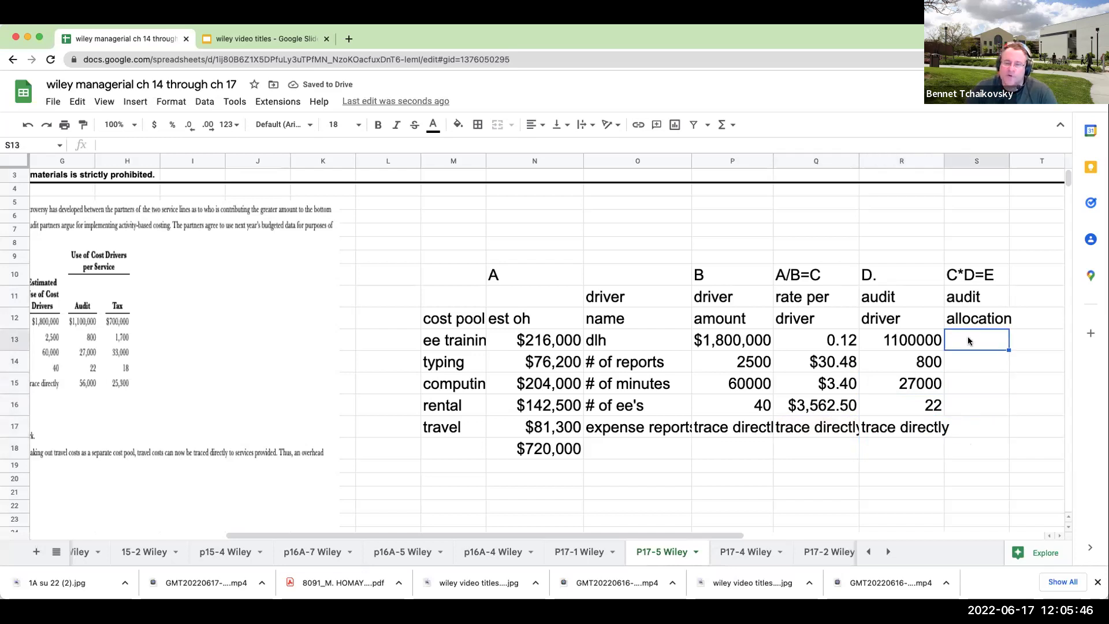
pyautogui.press('Left')
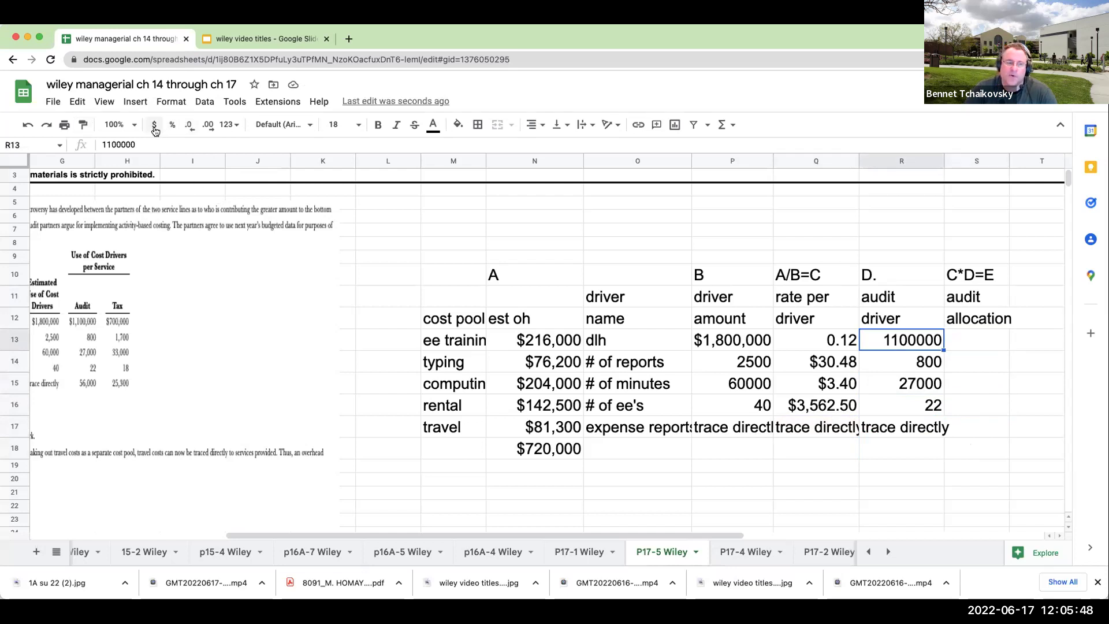
pyautogui.click(154, 126)
pyautogui.click(189, 125)
# Step: Calculate the audit allocations in S13 through S16 by multiplying each row's rate in column Q by its audit driver in column R
pyautogui.click(990, 331)
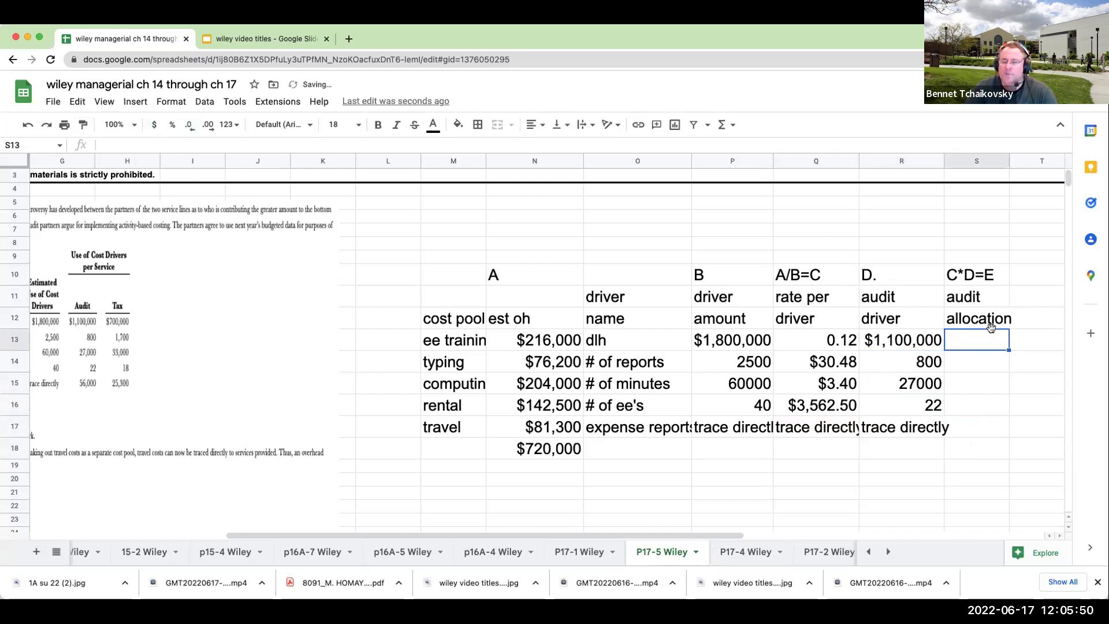
pyautogui.write('+R13*Q13')
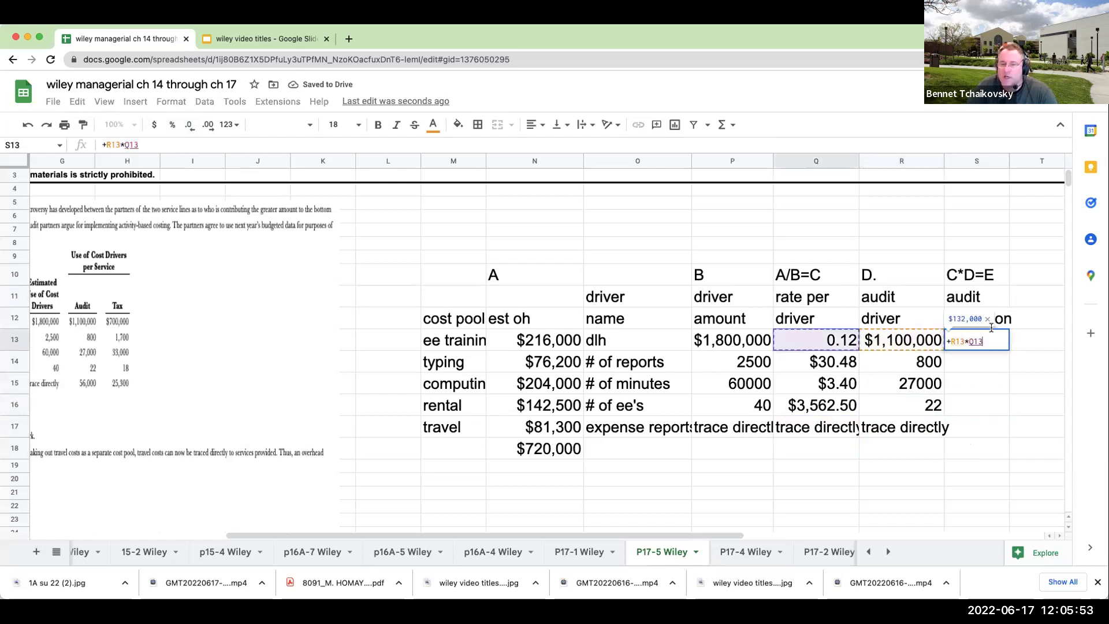
pyautogui.press('Return')
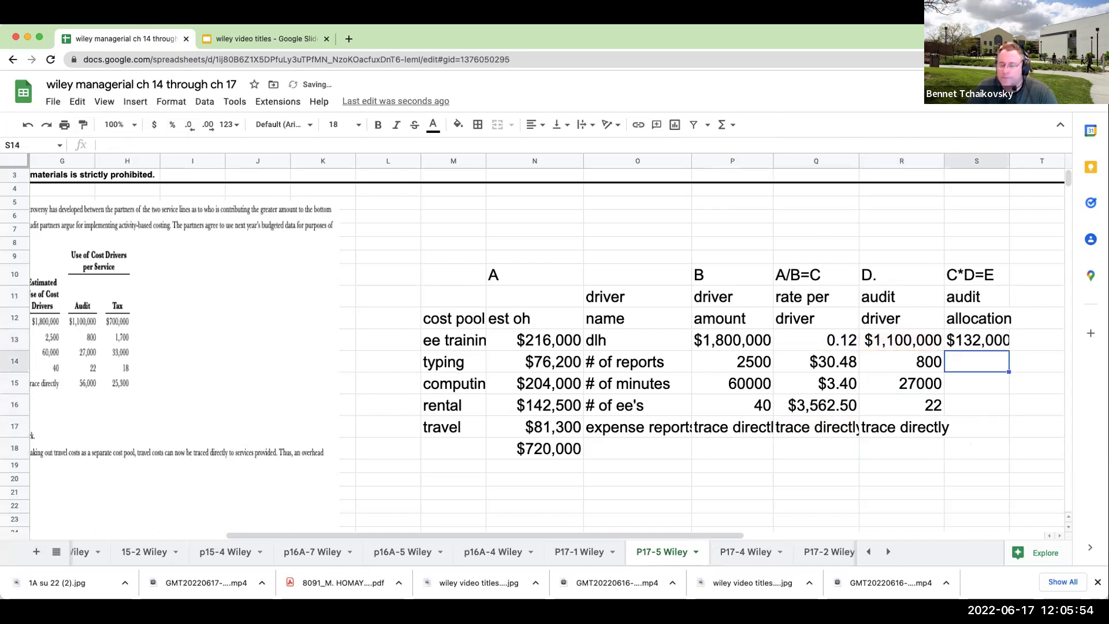
pyautogui.write('+R14*Q14')
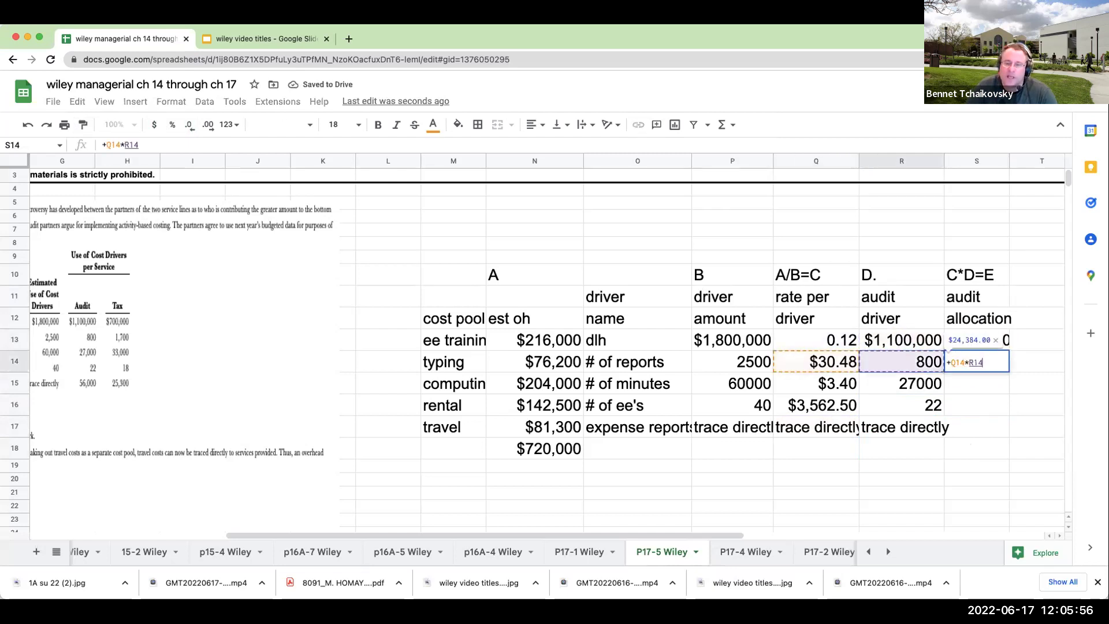
pyautogui.press('Return')
pyautogui.write('+Q15')
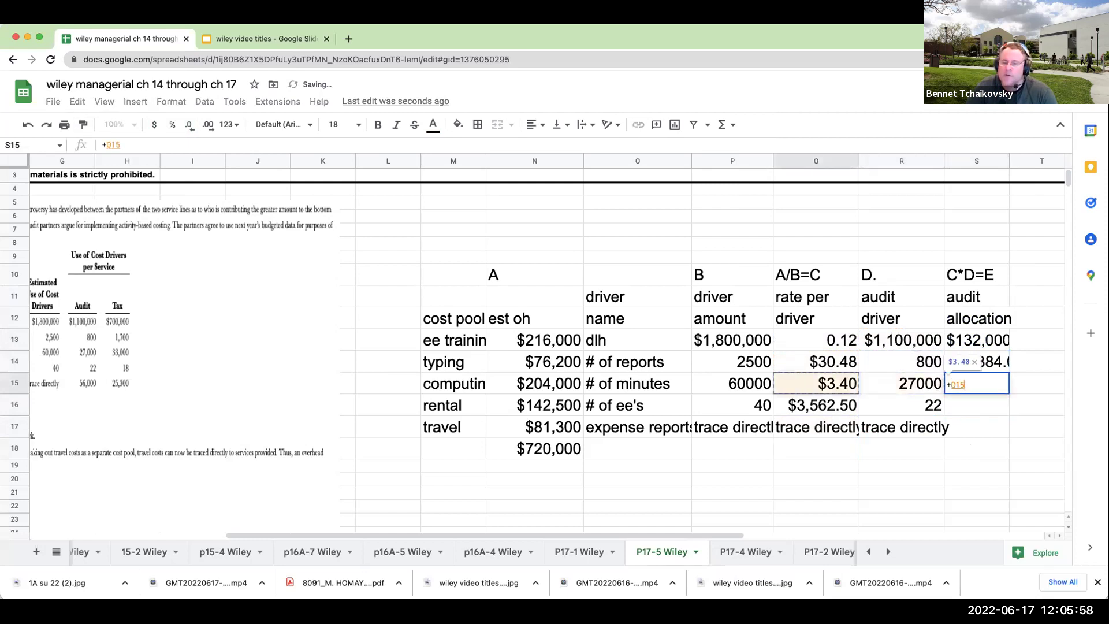
pyautogui.write('*R15')
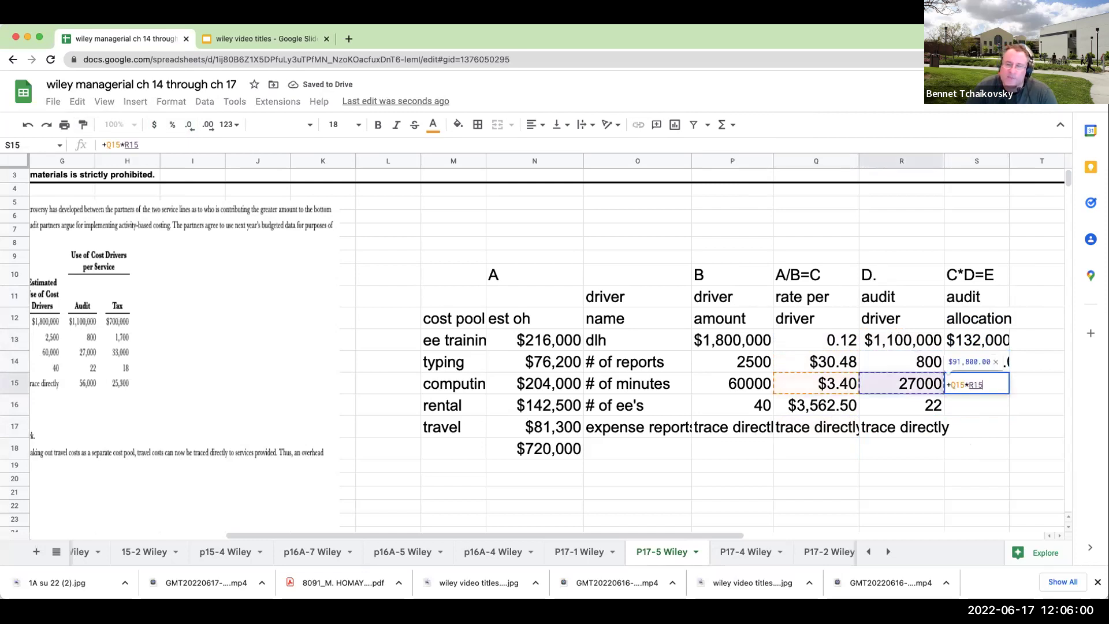
pyautogui.press('Return')
pyautogui.write('+')
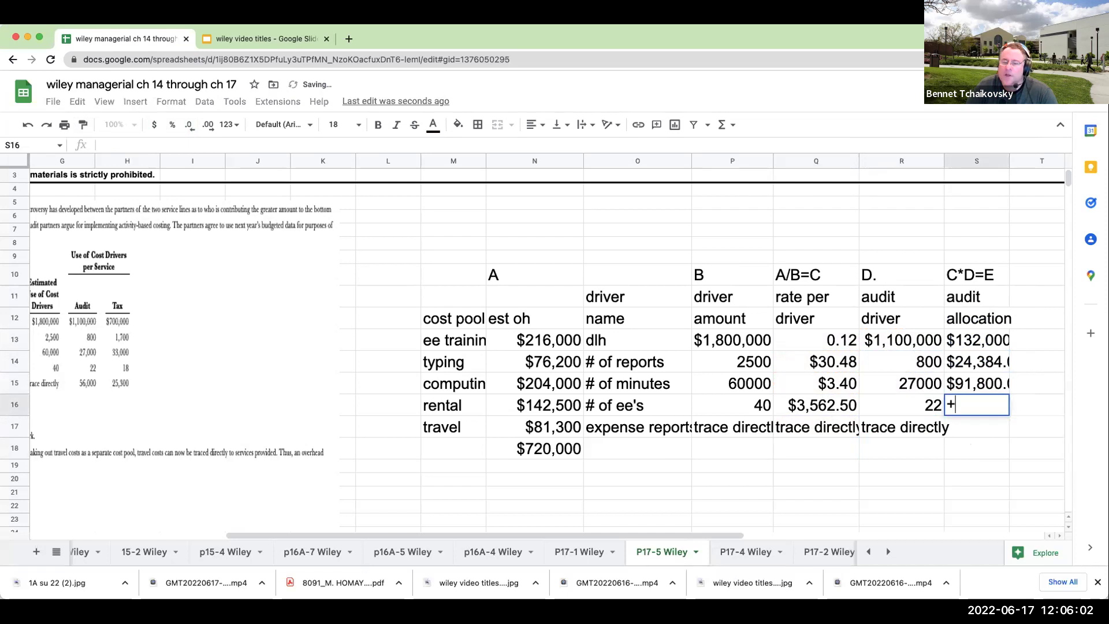
pyautogui.write('Q16*R16')
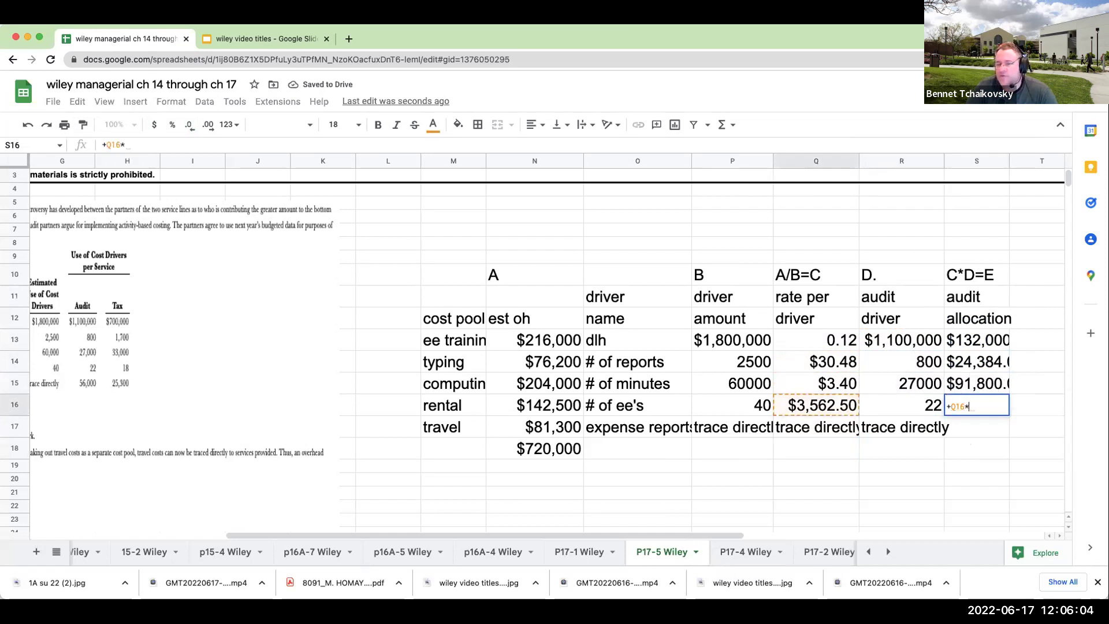
pyautogui.press('Return')
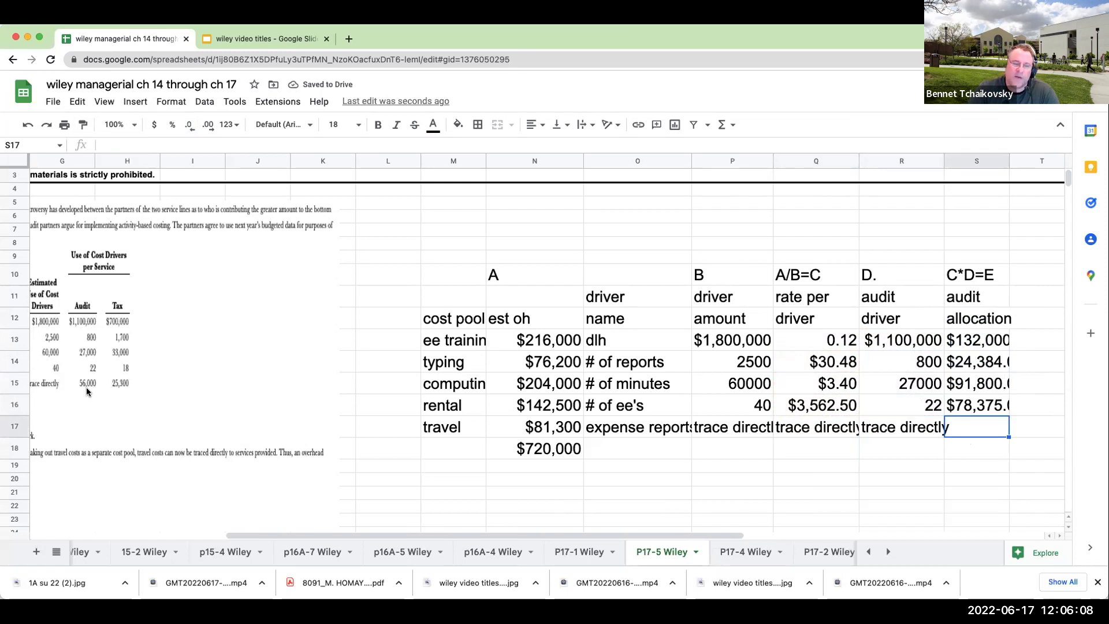
# Step: Enter 56000 as the travel audit allocation in S17 and format it as currency without decimals
pyautogui.write('56000')
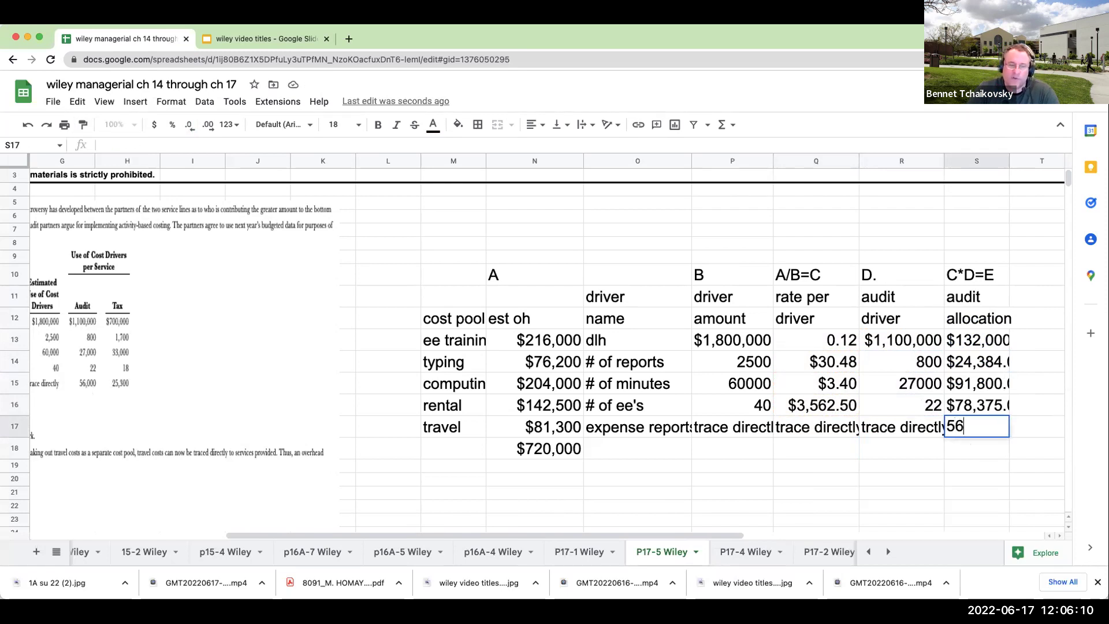
pyautogui.hotkey('ctrl', 'Return')
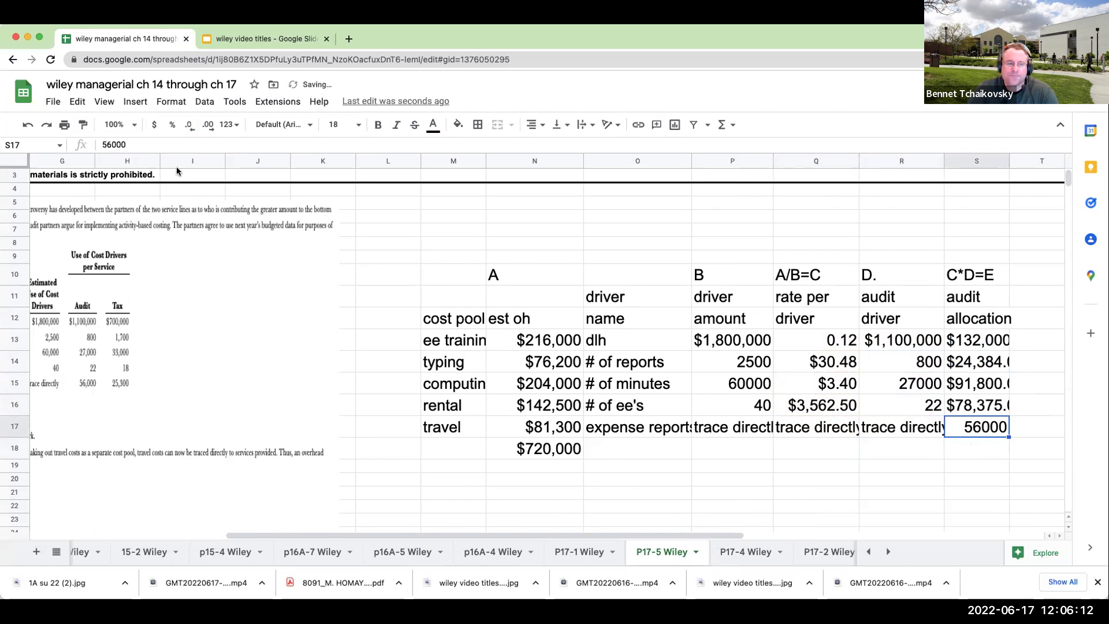
pyautogui.click(154, 124)
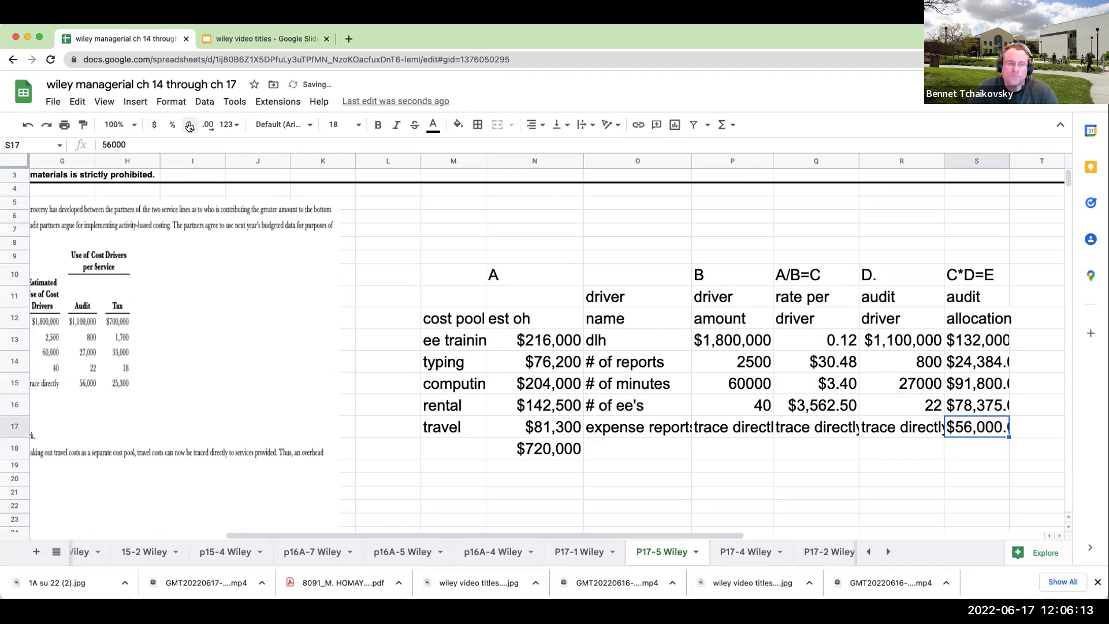
# Step: Total the audit allocations in S18 with a formula adding S13, S14, S15, S16 and S17
pyautogui.click(970, 453)
pyautogui.write('+')
pyautogui.press('Up')
pyautogui.press('Up')
pyautogui.press('Up')
pyautogui.press('Up')
pyautogui.press('Up')
pyautogui.write('+')
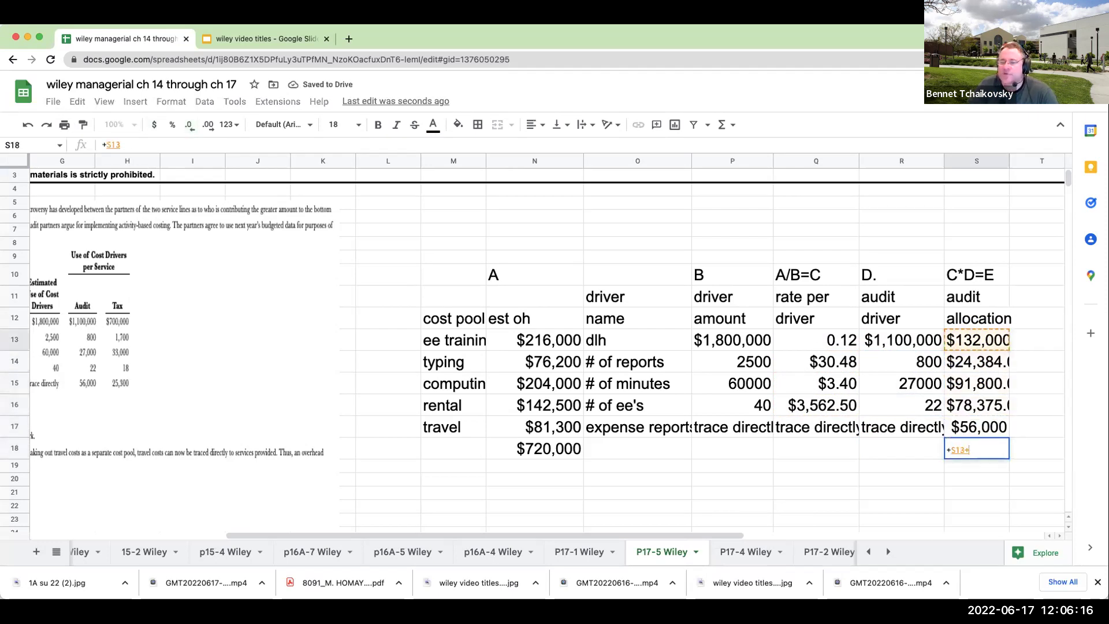
pyautogui.press('Up')
pyautogui.press('Up')
pyautogui.press('Up')
pyautogui.press('Up')
pyautogui.write('+')
pyautogui.press('Up')
pyautogui.press('Up')
pyautogui.press('Up')
pyautogui.write('+')
pyautogui.press('Up')
pyautogui.press('Up')
pyautogui.write('+')
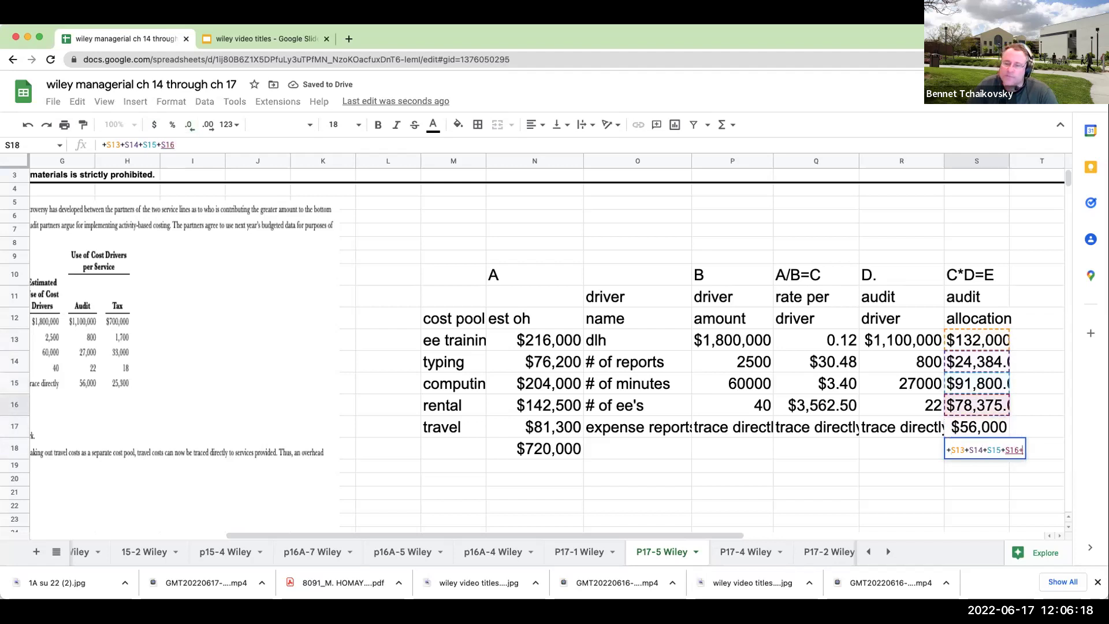
pyautogui.press('Up')
pyautogui.press('Return')
pyautogui.press('Up')
pyautogui.press('Right')
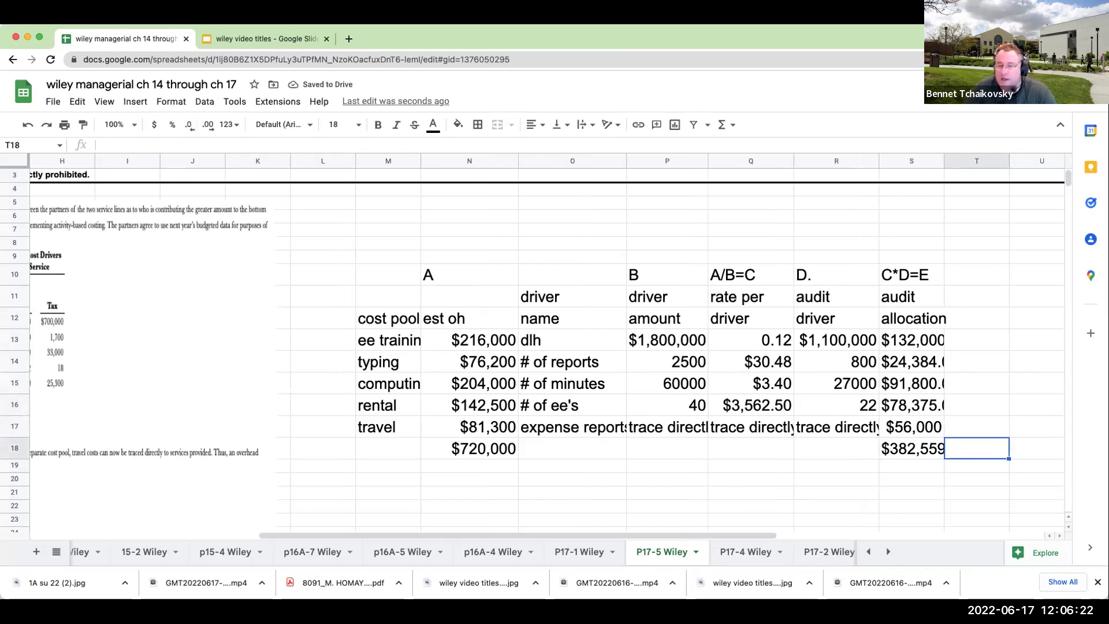
pyautogui.press('Up')
pyautogui.press('Up')
pyautogui.press('Up')
pyautogui.press('Up')
pyautogui.press('Down')
pyautogui.press('Down')
pyautogui.press('Down')
pyautogui.press('Down')
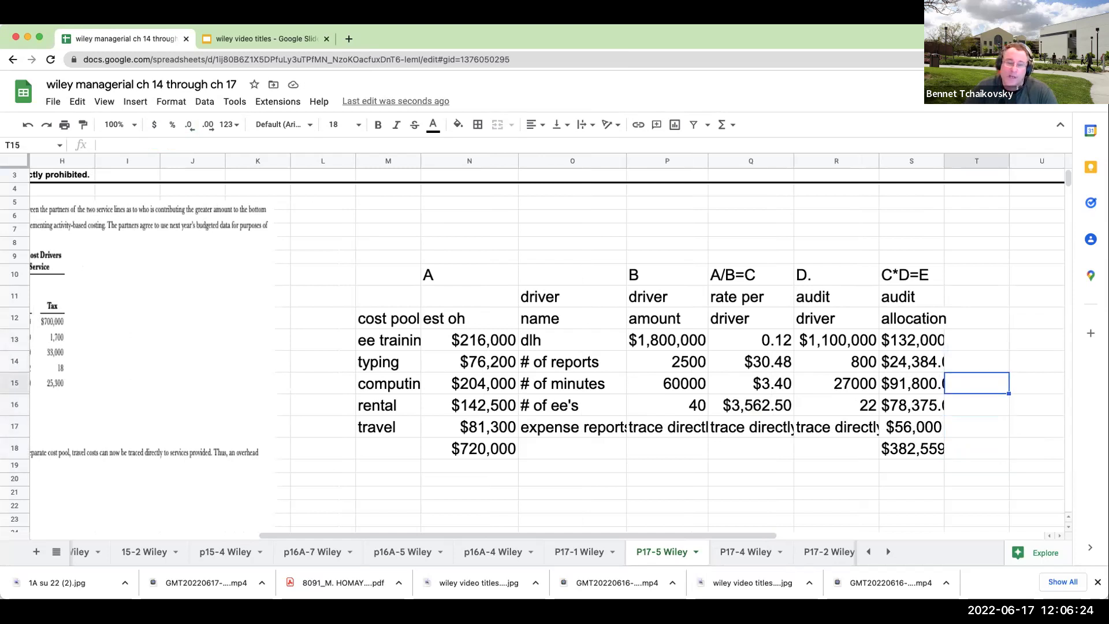
# Step: Calculate the overhead left for tax in S19 by subtracting the audit total in S18 from the total overhead in N18
pyautogui.press('Down')
pyautogui.press('Left')
pyautogui.write('+')
pyautogui.press('Left')
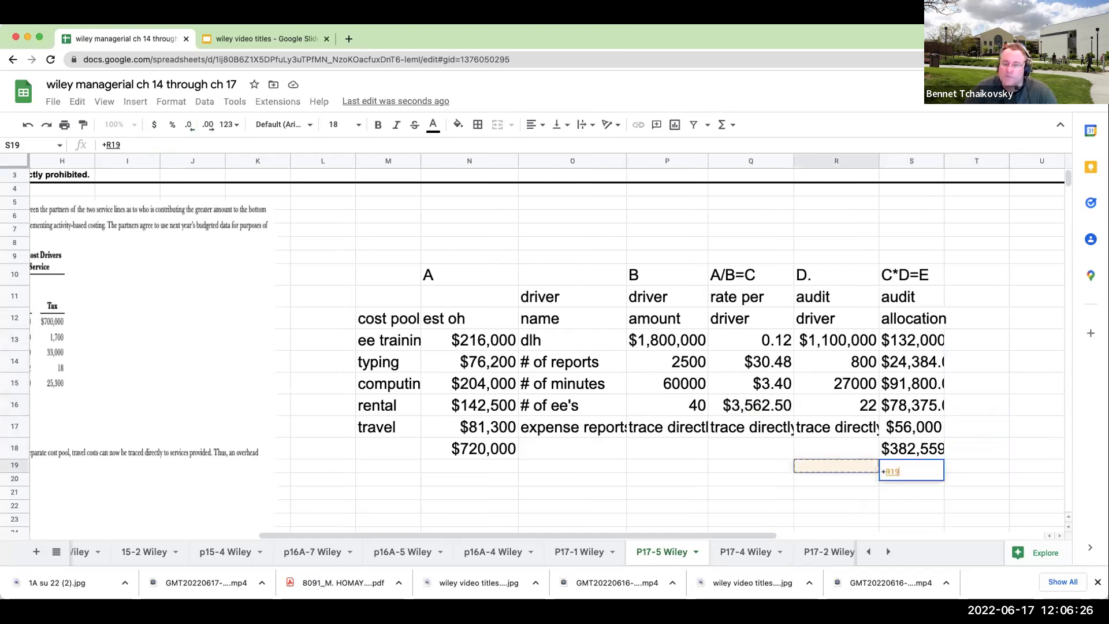
pyautogui.press('Left')
pyautogui.press('Left')
pyautogui.press('Left')
pyautogui.press('Left')
pyautogui.press('Up')
pyautogui.write('-')
pyautogui.press('Up')
pyautogui.press('Return')
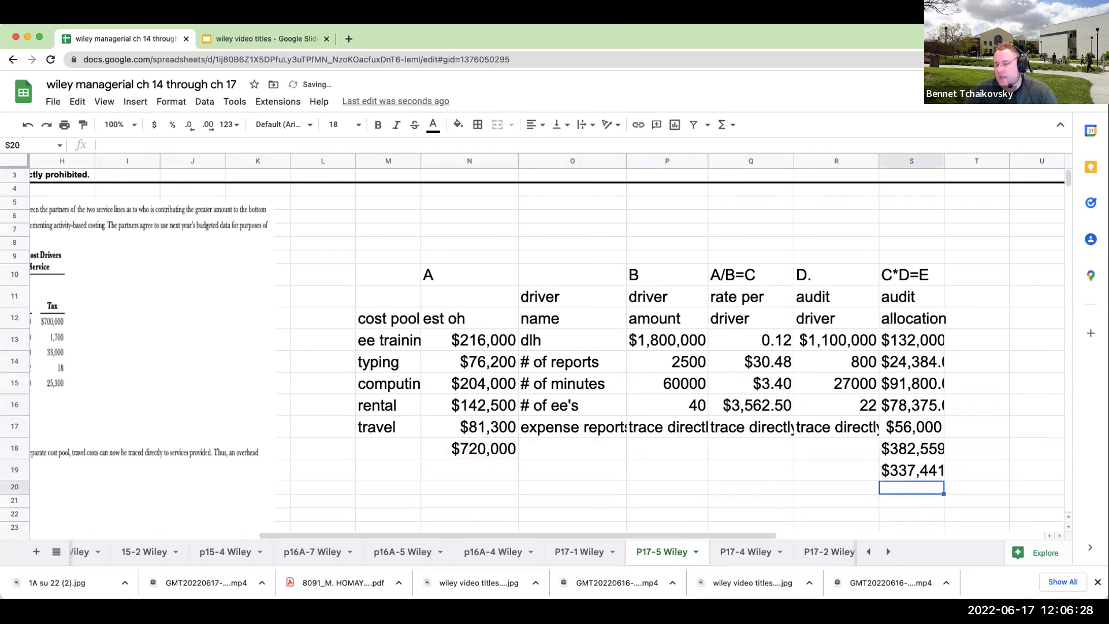
# Step: Clear the subtraction formula from S19
pyautogui.press('Up')
pyautogui.press('BackSpace')
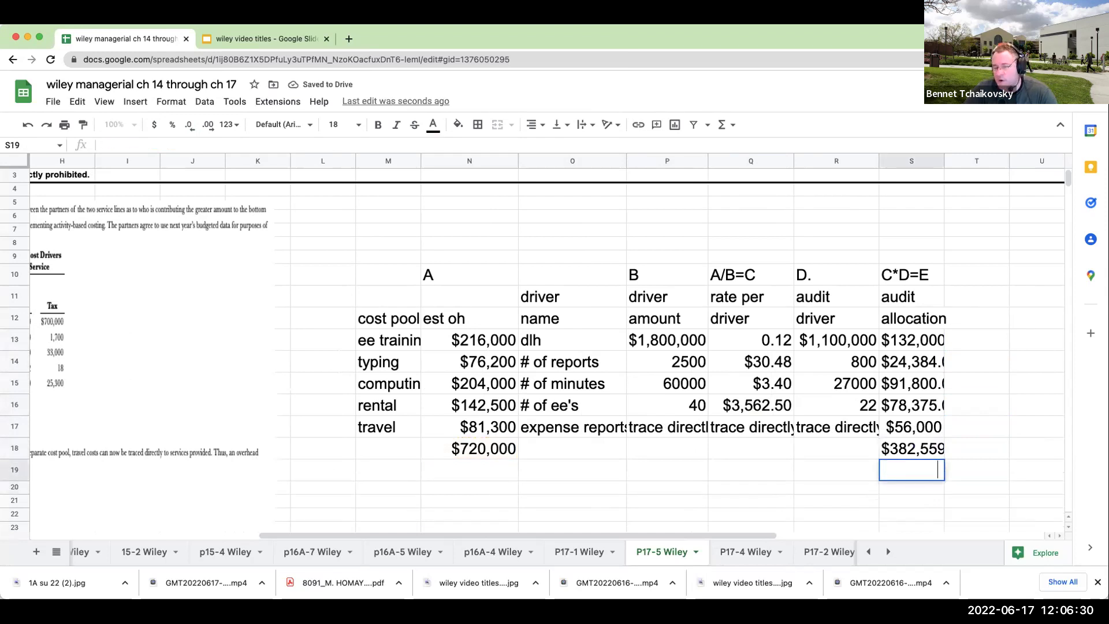
pyautogui.press('Return')
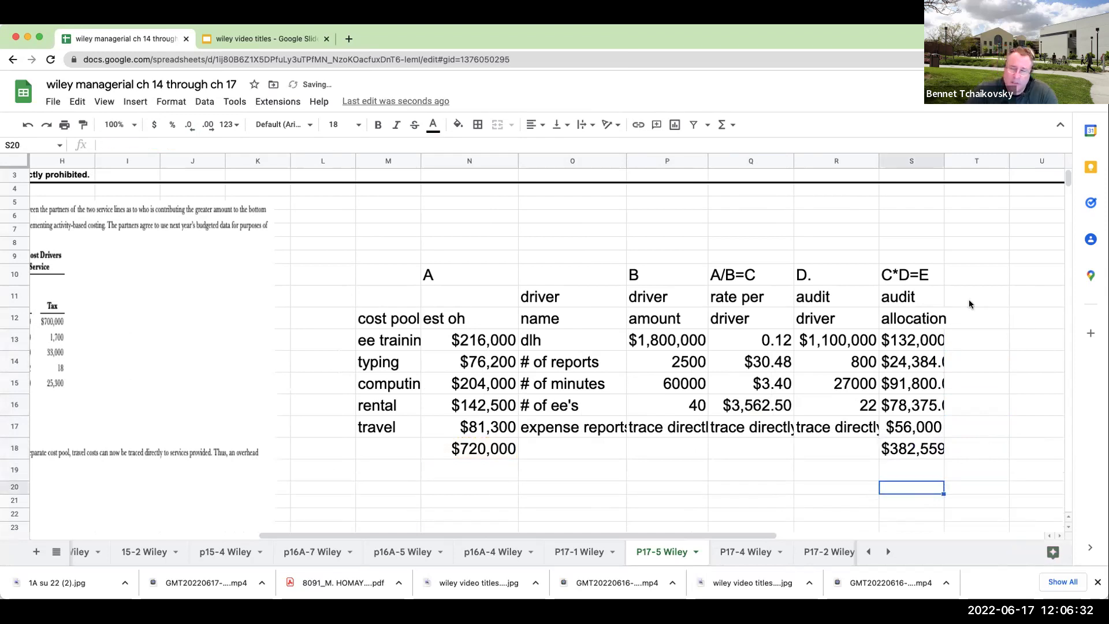
# Step: Add the header tax driver in T11 and label the column with F in T10
pyautogui.click(968, 290)
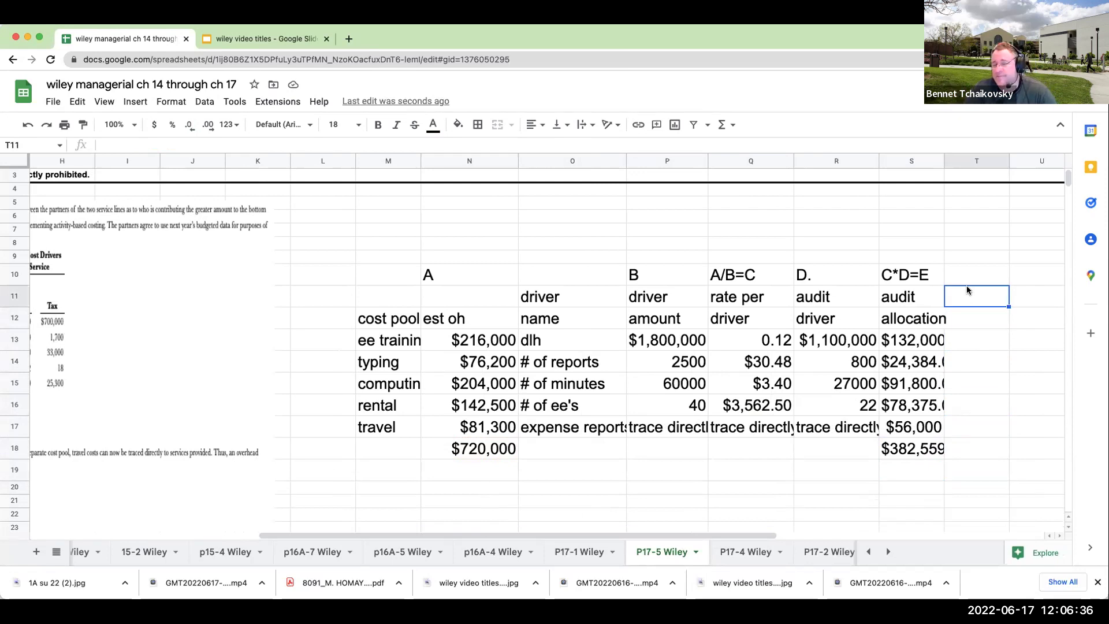
pyautogui.press('Down')
pyautogui.press('Up')
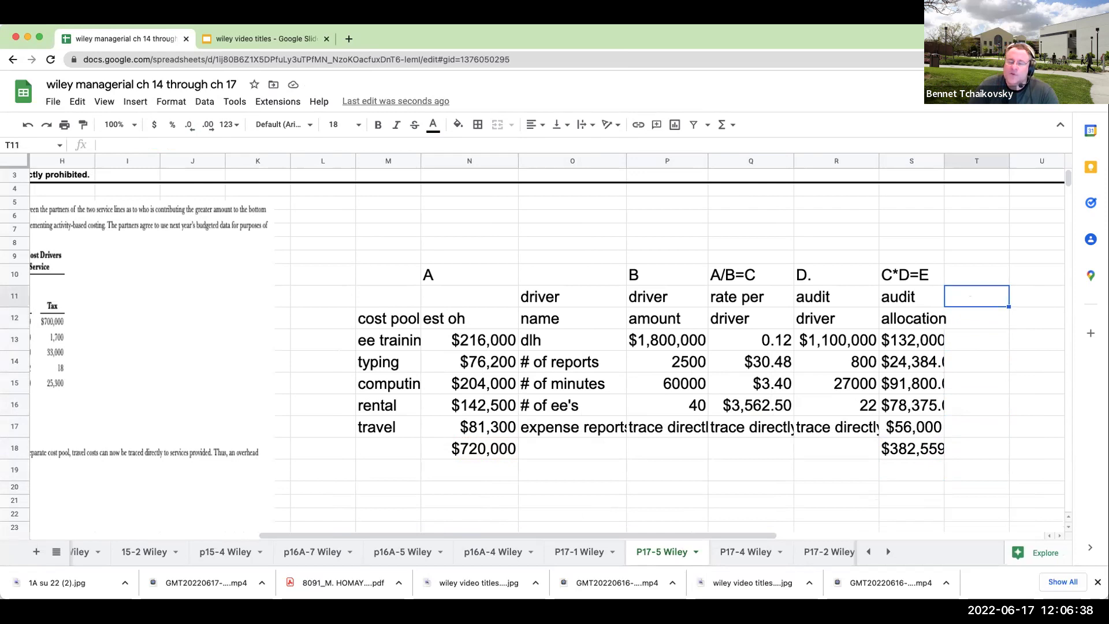
pyautogui.write('tax d')
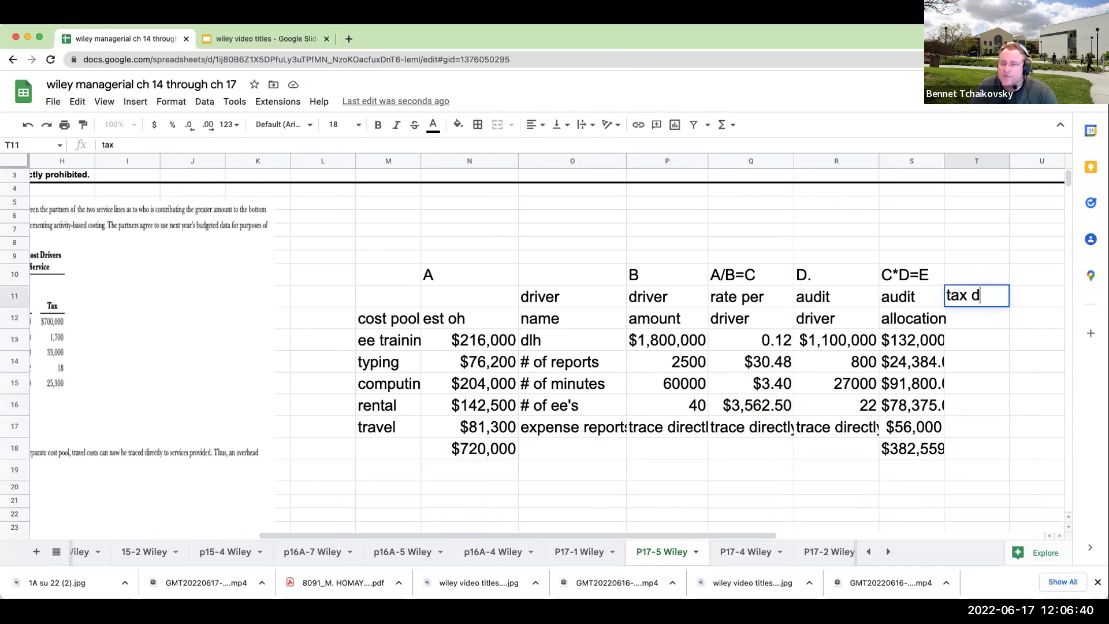
pyautogui.write('river')
pyautogui.press('Up')
pyautogui.write('F')
pyautogui.press('Return')
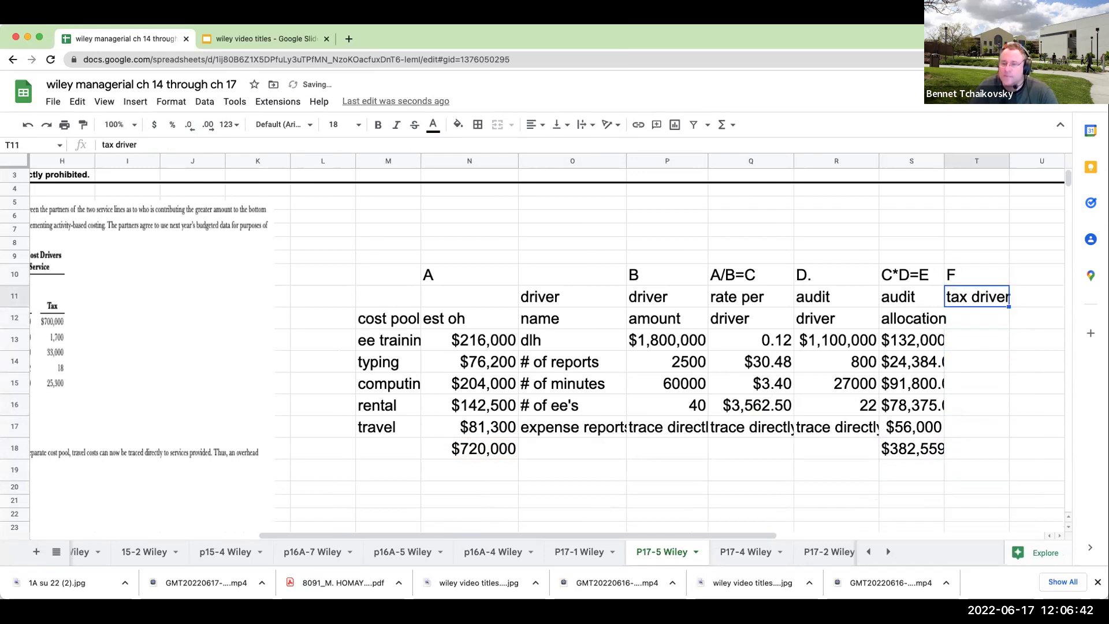
pyautogui.press('Return')
pyautogui.press('Return')
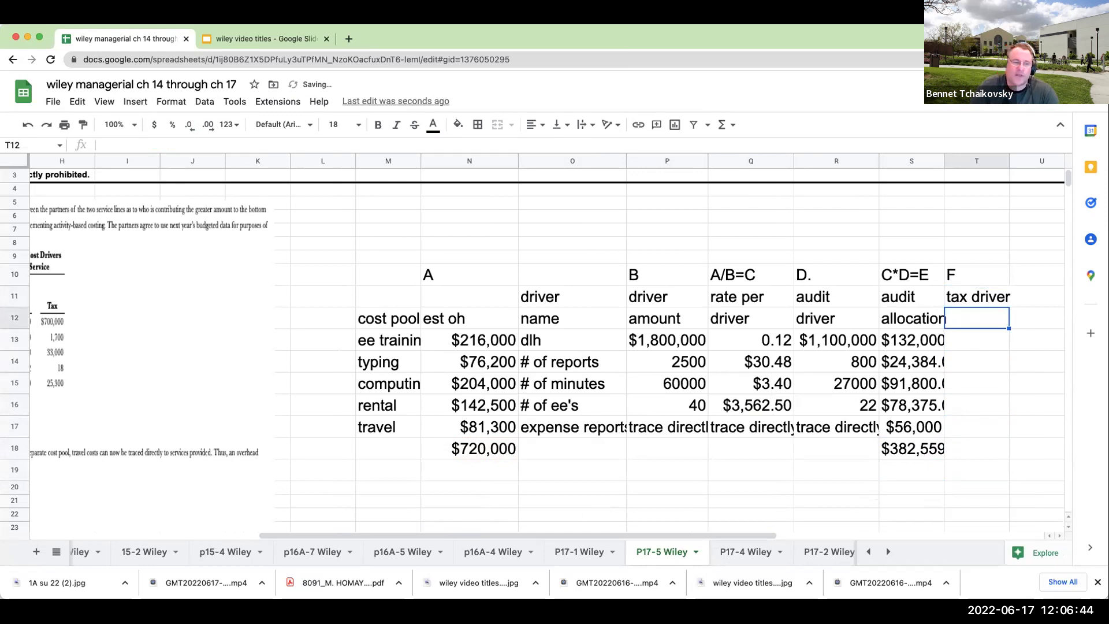
pyautogui.write('+')
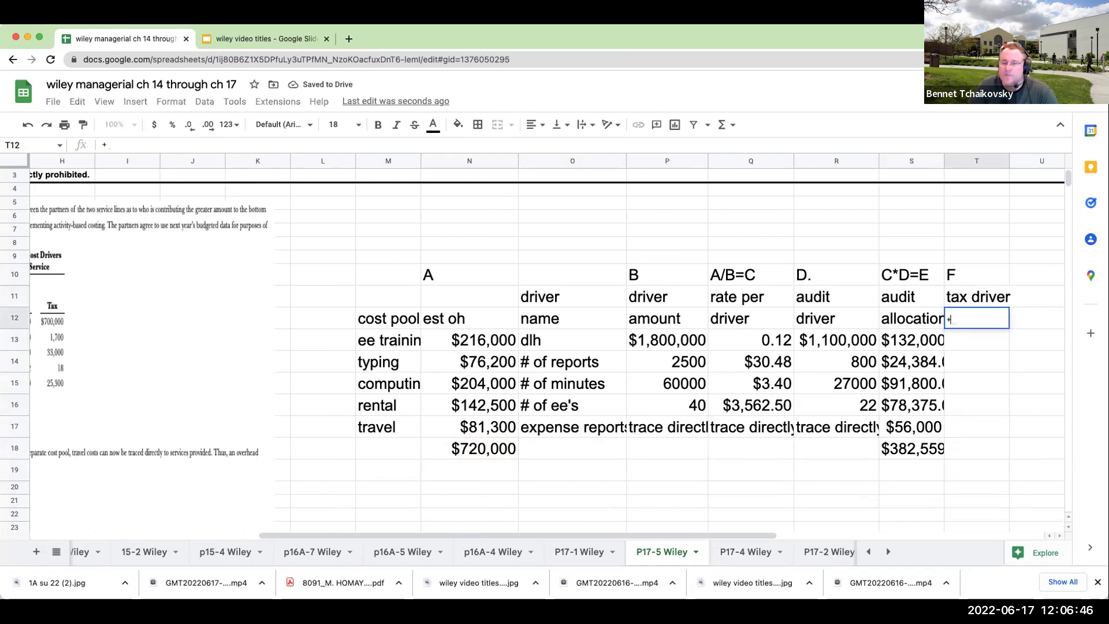
pyautogui.press('Left')
pyautogui.press('Left')
pyautogui.press('Escape')
# Step: Enter 700000 as the direct labor tax driver in T13 and format it as currency without decimals
pyautogui.press('Down')
pyautogui.write('700')
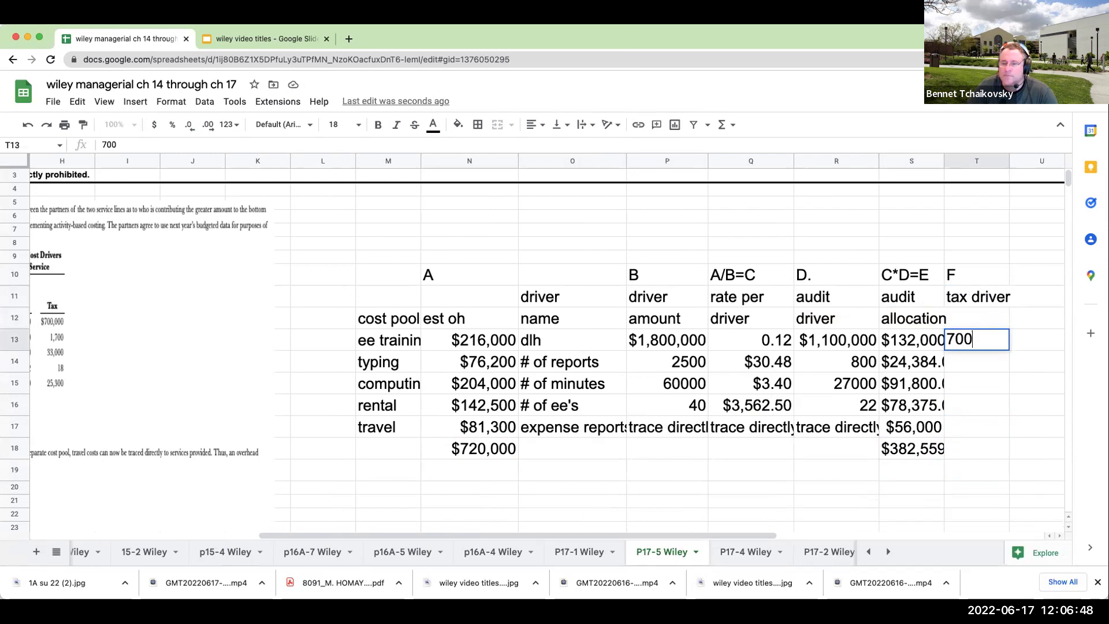
pyautogui.write('000')
pyautogui.press('Return')
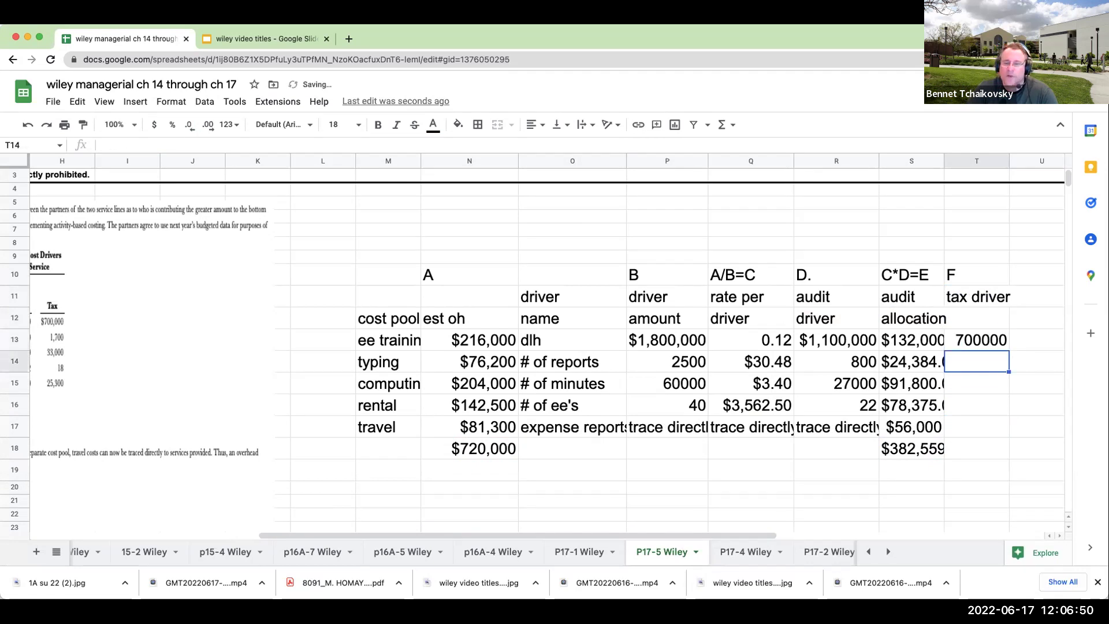
pyautogui.press('Up')
pyautogui.click(153, 126)
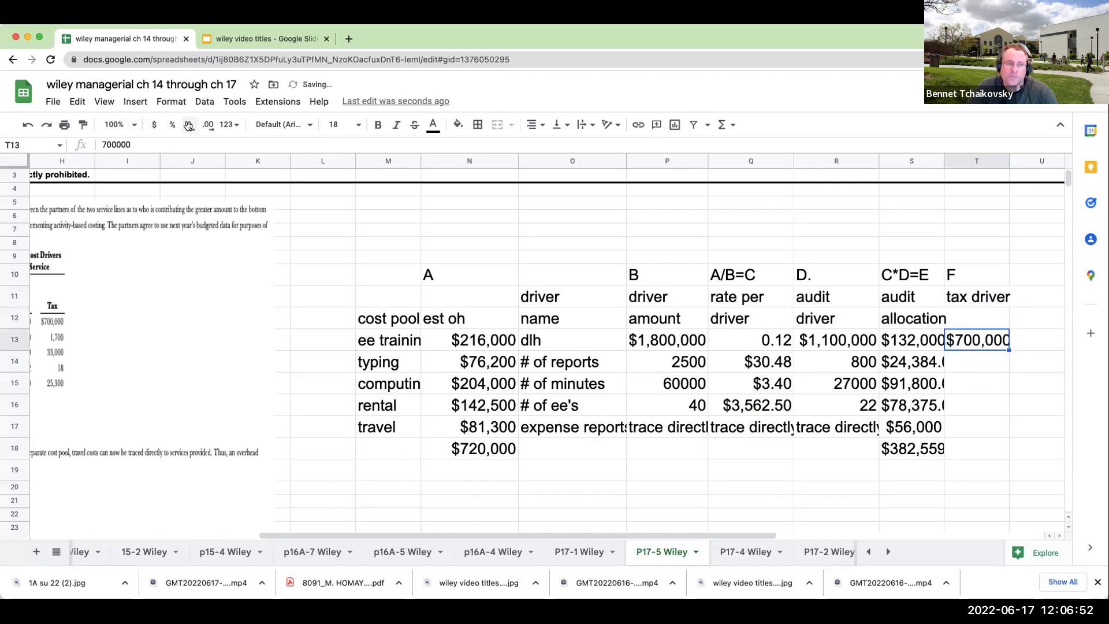
# Step: Enter the tax driver amounts 1700, 33000 and 18 in T14 through T16, and reference R17's trace directly text in T17
pyautogui.click(967, 369)
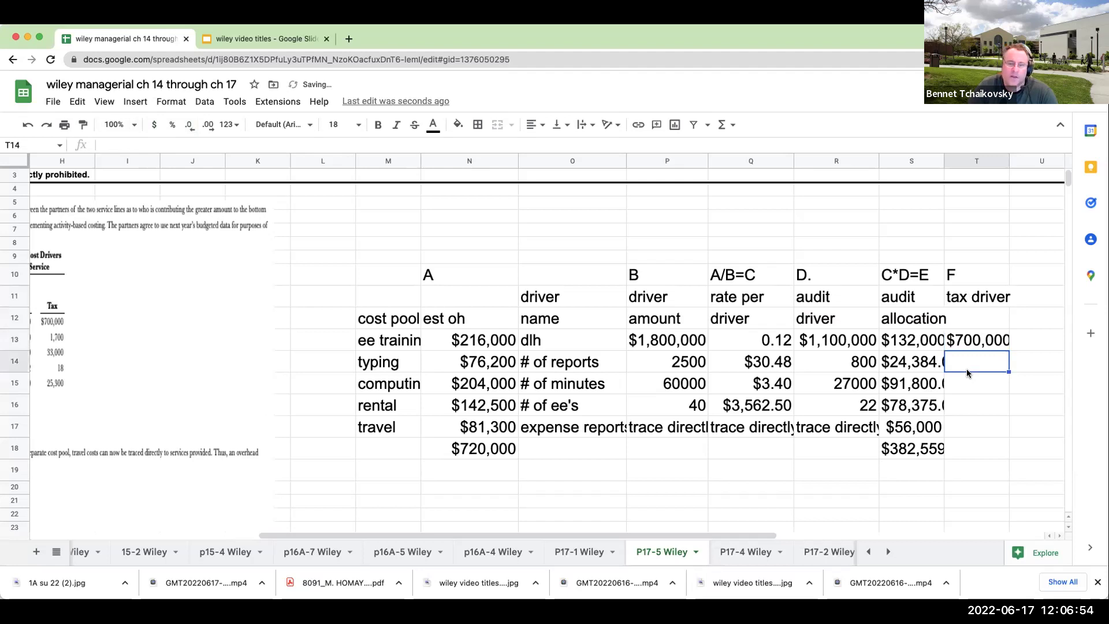
pyautogui.write('1700')
pyautogui.press('Return')
pyautogui.write('330')
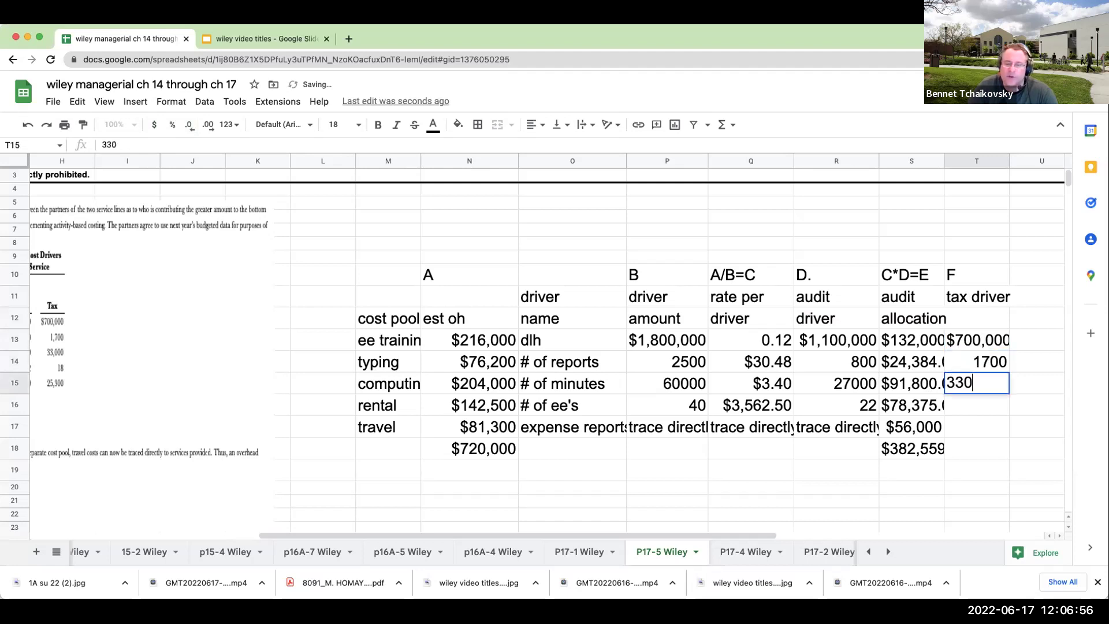
pyautogui.write('00')
pyautogui.press('Return')
pyautogui.write('18')
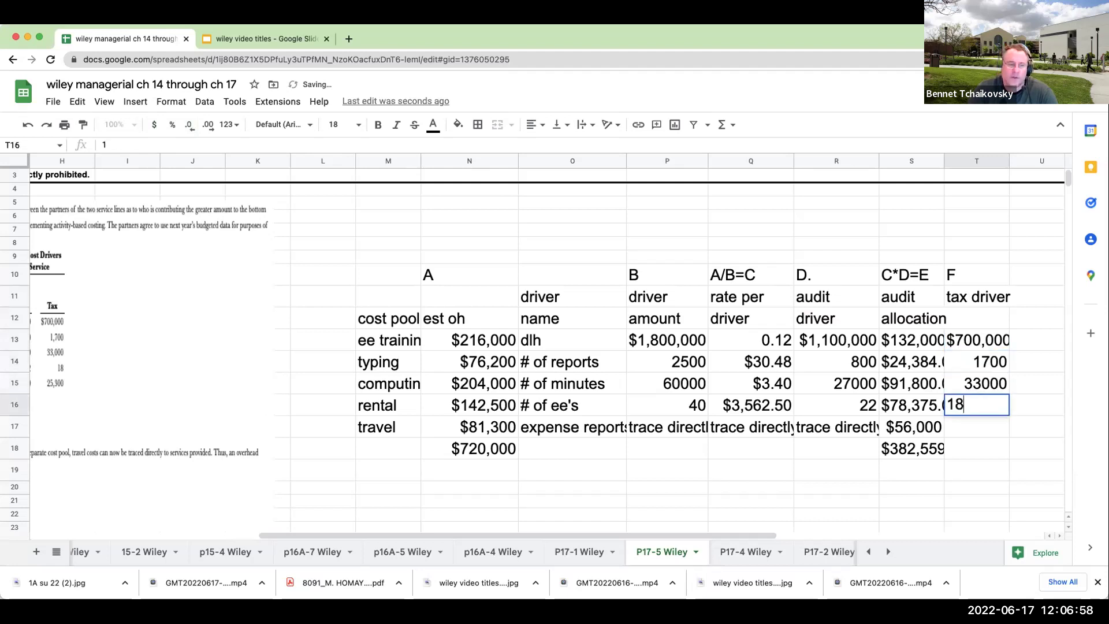
pyautogui.press('Return')
pyautogui.write('=')
pyautogui.press('Left')
pyautogui.press('Left')
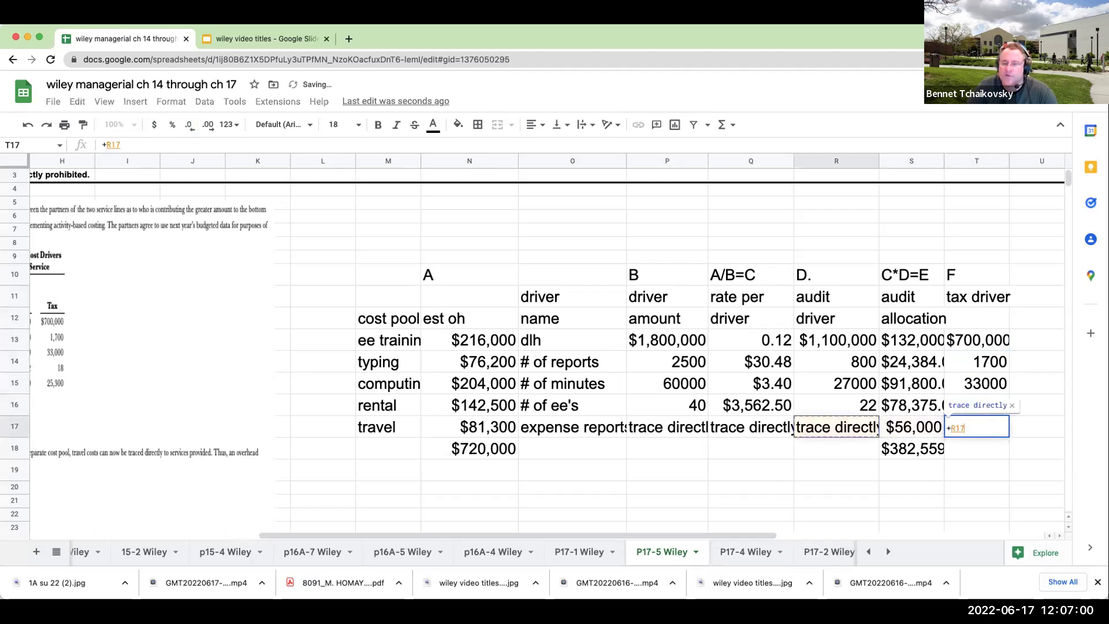
pyautogui.press('Return')
# Step: Add the two-row header tax allocation in U11 and U12, beside the tax driver column
pyautogui.press('Up')
pyautogui.press('Up')
pyautogui.press('Right')
pyautogui.press('Right')
pyautogui.press('Left')
pyautogui.press('Up')
pyautogui.press('Up')
pyautogui.press('Up')
pyautogui.press('Up')
pyautogui.press('Up')
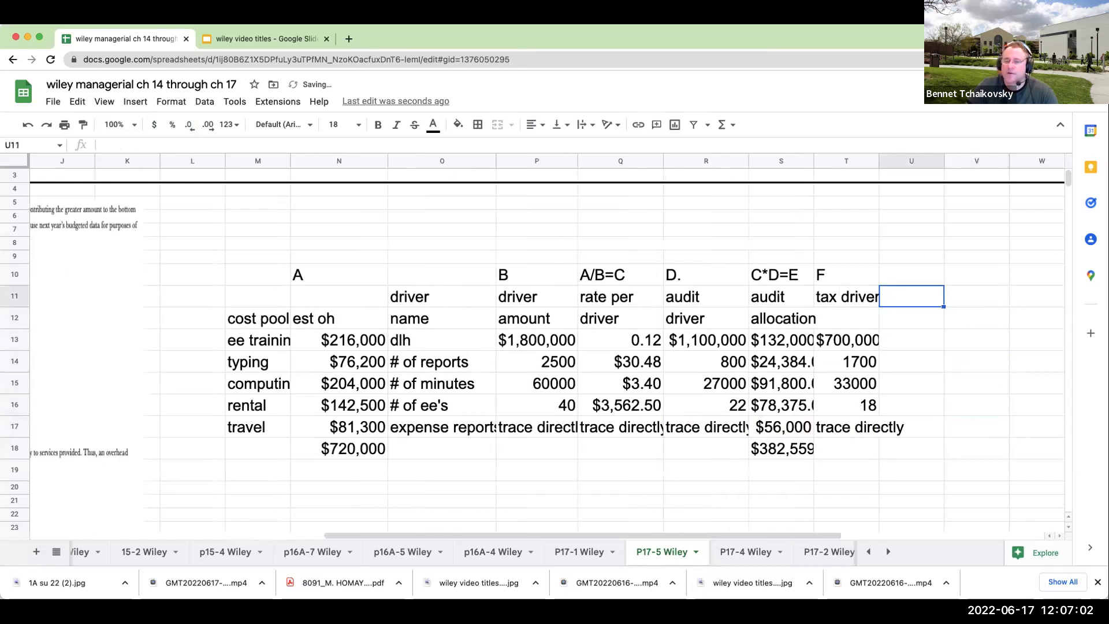
pyautogui.write('tax')
pyautogui.press('Return')
pyautogui.write('allocation')
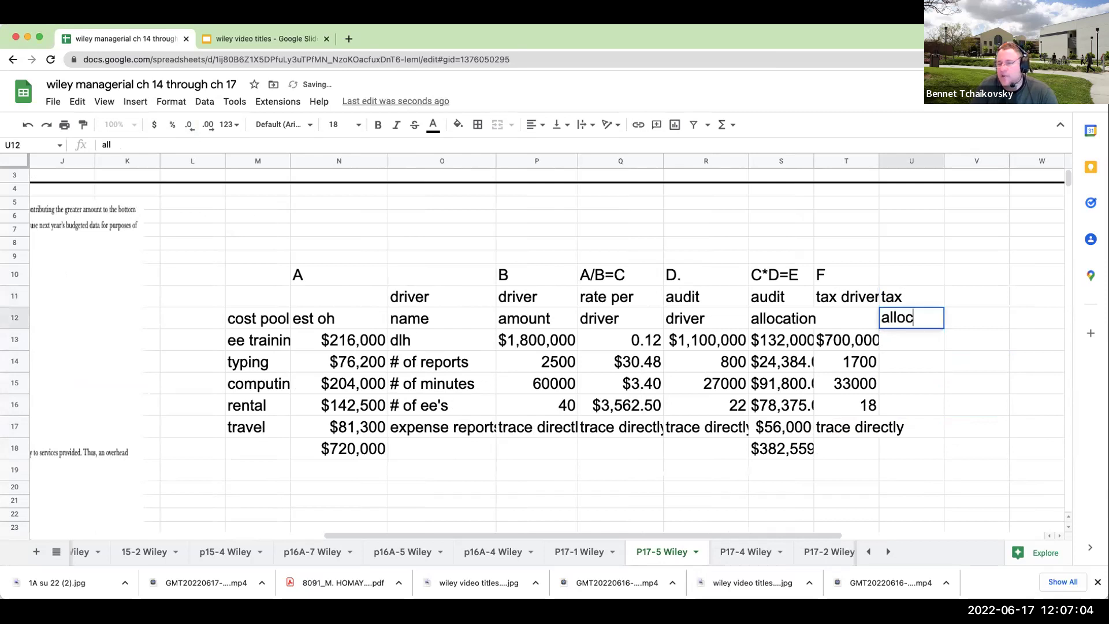
# Step: Finish the allocation header in U12 and label the tax allocation column E*F=G in U10
pyautogui.press('Return')
pyautogui.press('Up')
pyautogui.press('Up')
pyautogui.press('Up')
pyautogui.write('E*F=G')
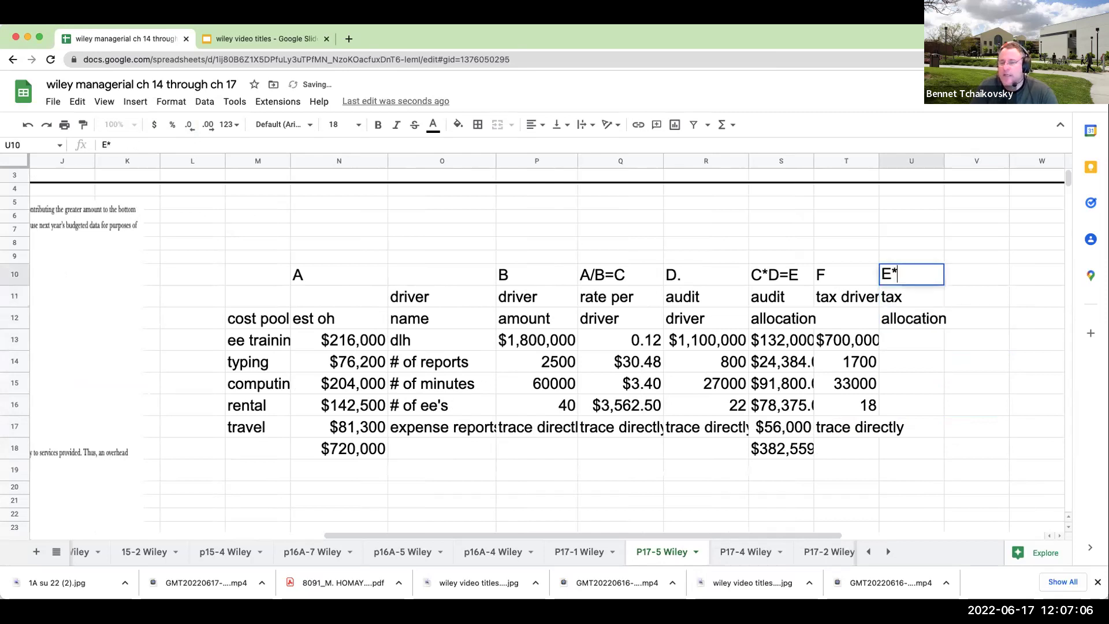
pyautogui.press('Return')
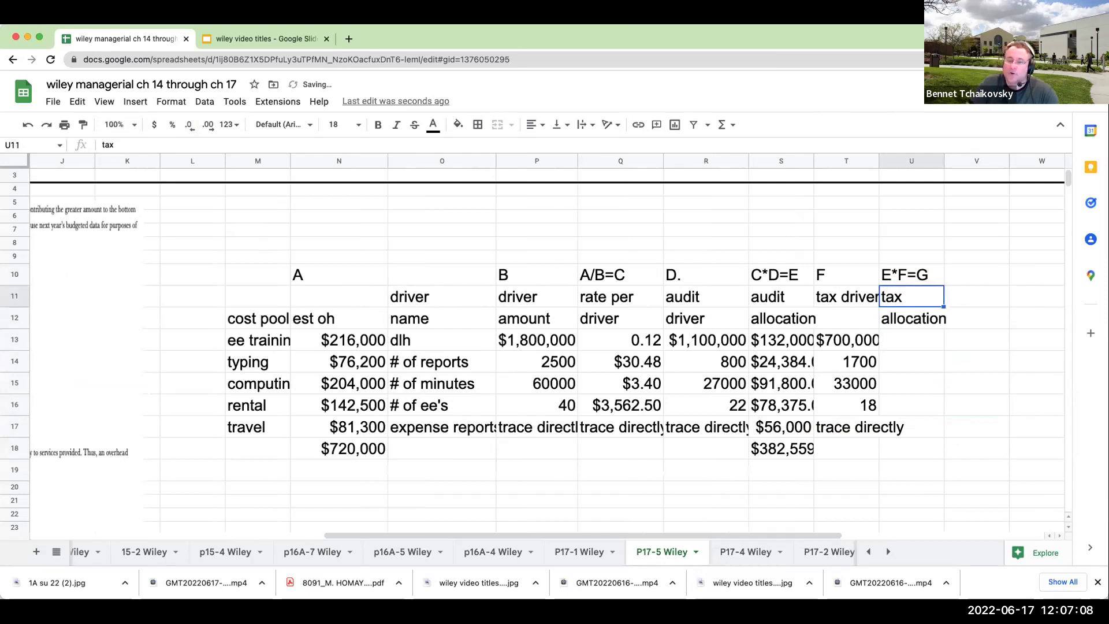
# Step: Replace the tax allocation column's formula label in U10 with C*F=G
pyautogui.press('Down')
pyautogui.press('Down')
pyautogui.press('Up')
pyautogui.press('Up')
pyautogui.press('Up')
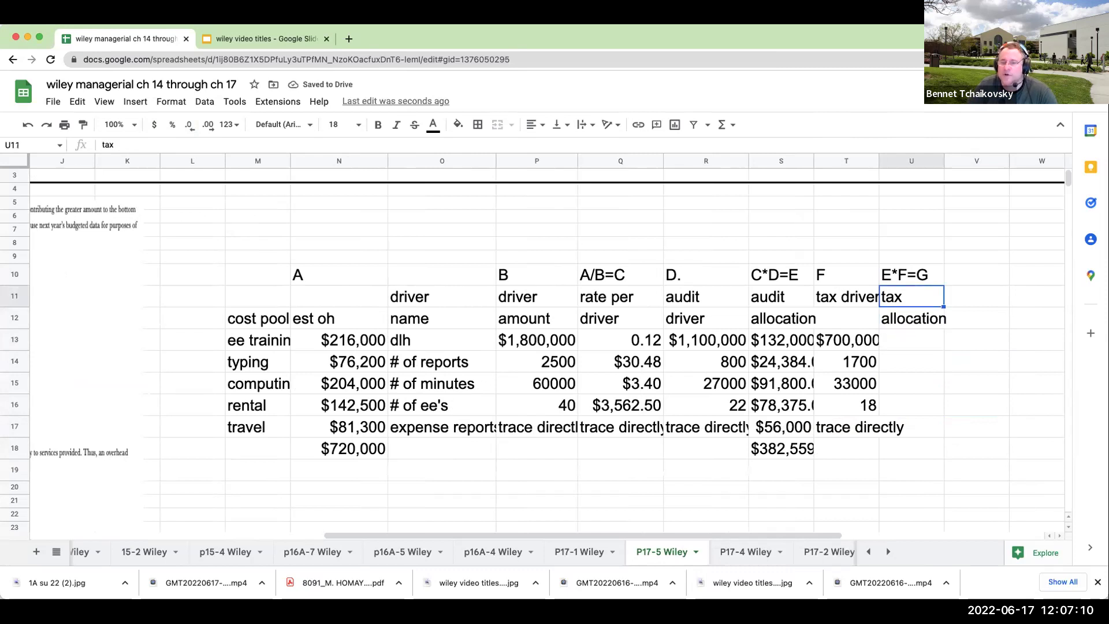
pyautogui.write('C*')
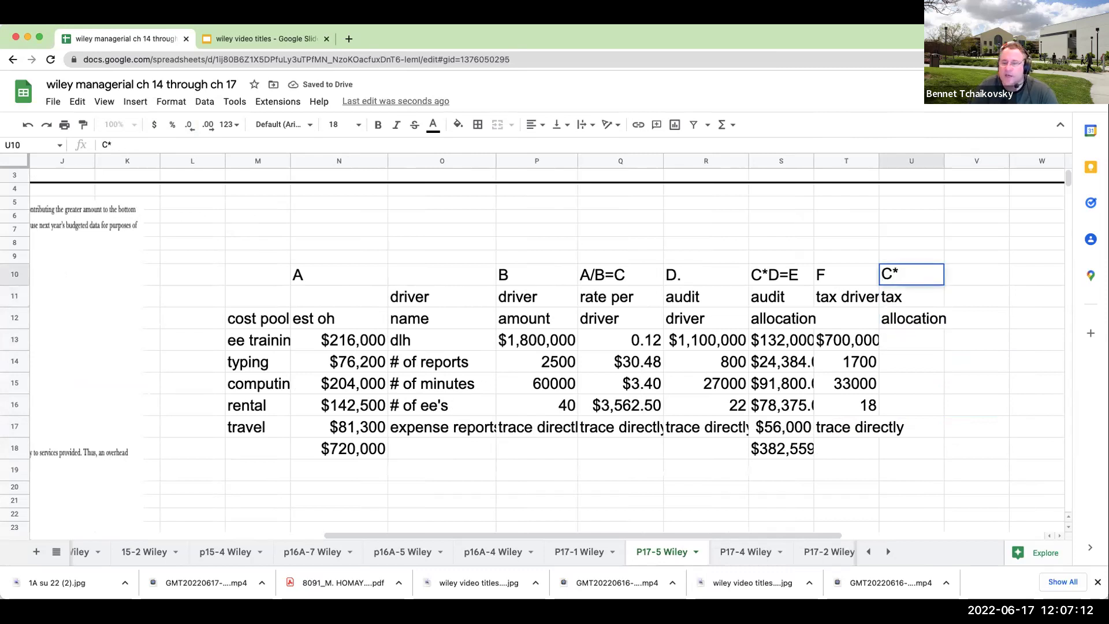
pyautogui.write('F=G')
pyautogui.press('Return')
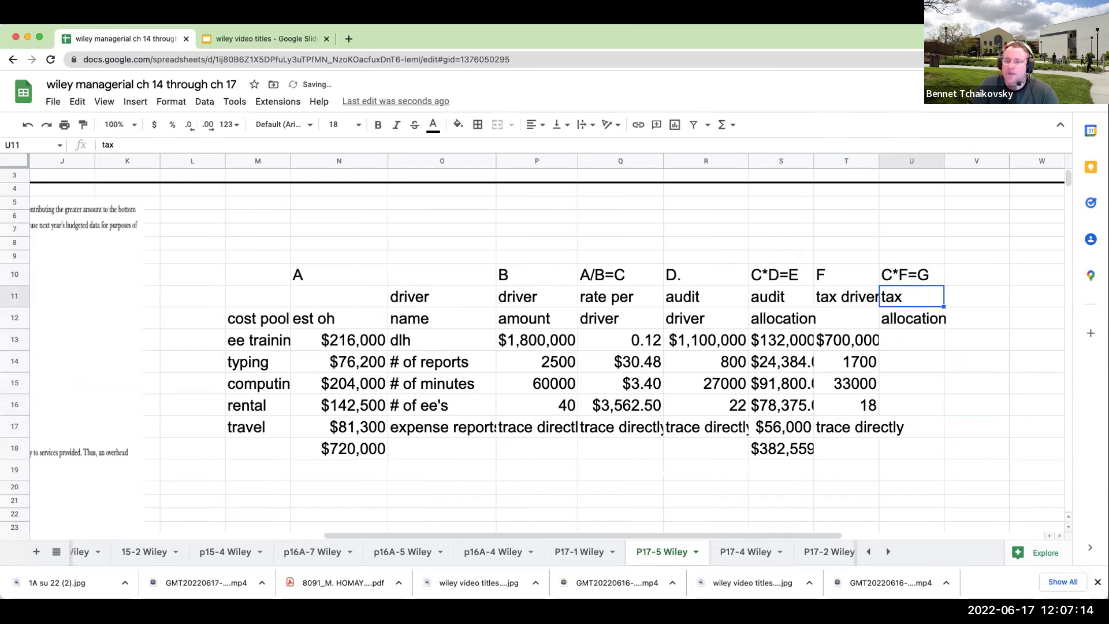
# Step: Compute the employee training tax allocation in U13 by multiplying the rate in Q13 by the tax driver in T13
pyautogui.press('Down')
pyautogui.press('Down')
pyautogui.write('=')
pyautogui.press('Left')
pyautogui.press('Left')
pyautogui.press('Left')
pyautogui.press('Left')
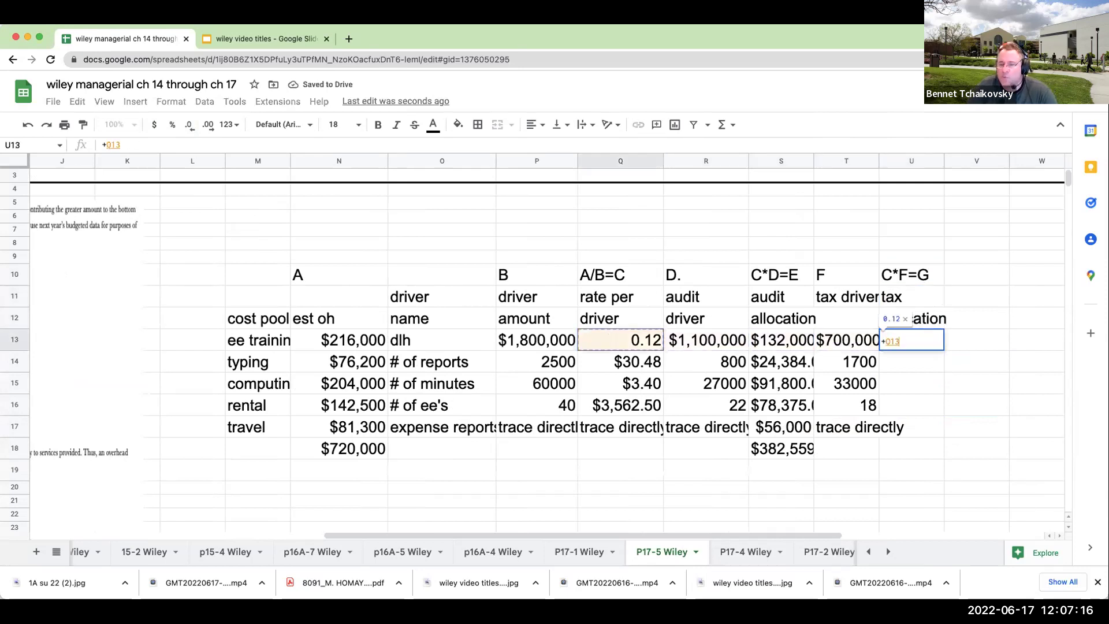
pyautogui.write('*')
pyautogui.press('Left')
pyautogui.press('Return')
# Step: Note the employee training calculation as .12*700000 in V13, beside the tax allocation
pyautogui.press('Up')
pyautogui.press('Right')
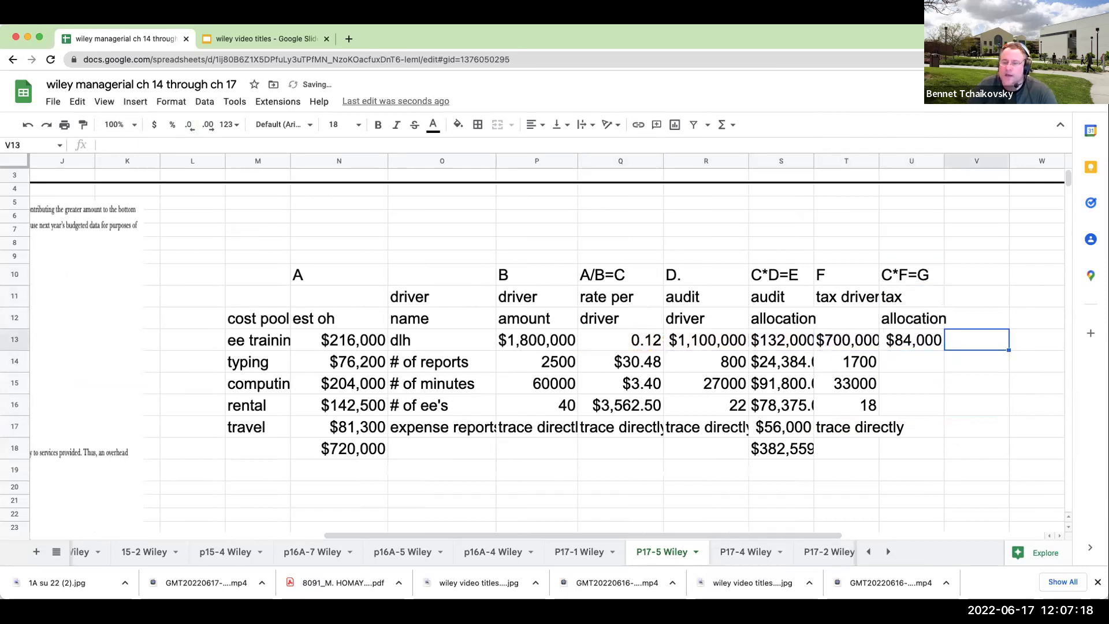
pyautogui.write('.12*700000')
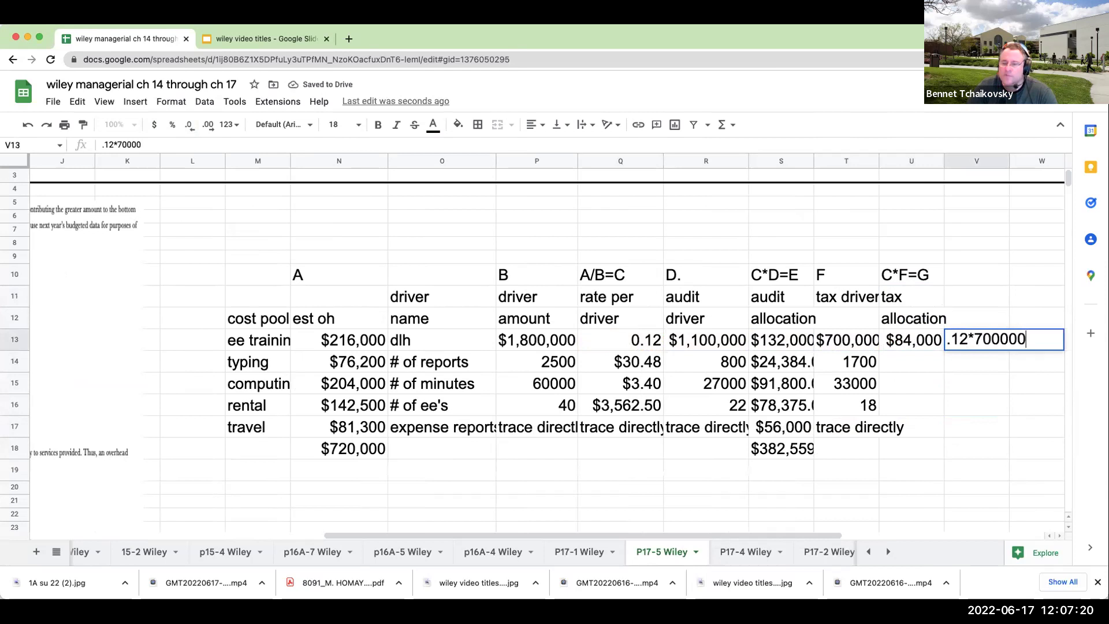
pyautogui.press('Return')
# Step: Compute the typing tax allocation in U14 by multiplying the rate in Q14 by the tax driver in T14
pyautogui.press('Left')
pyautogui.write('+')
pyautogui.press('Left')
pyautogui.press('Left')
pyautogui.press('Left')
pyautogui.press('Left')
pyautogui.write('*')
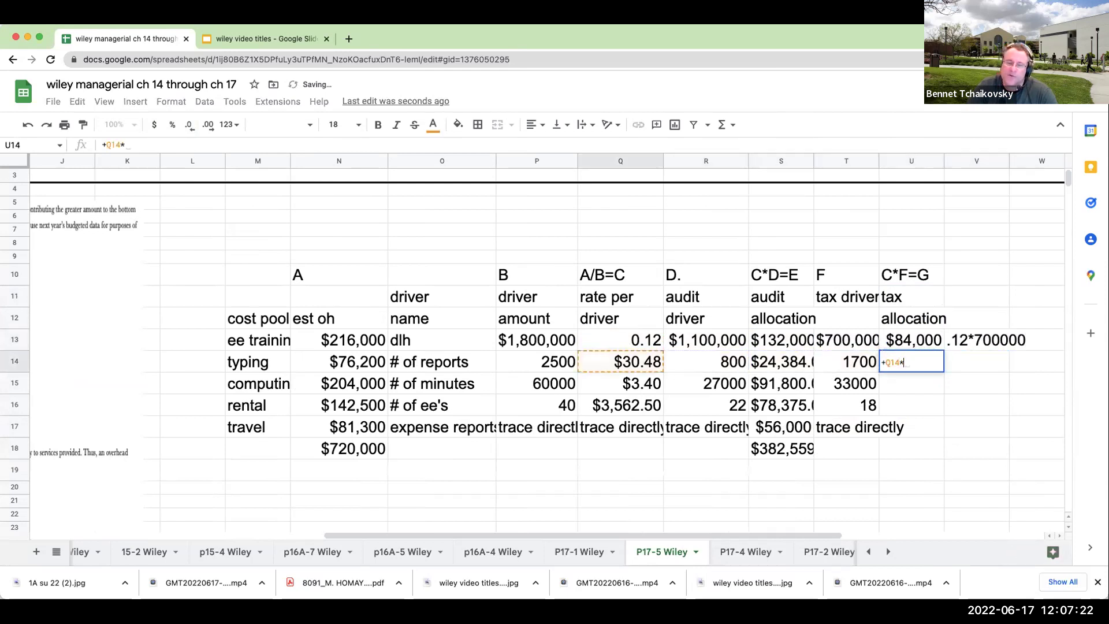
pyautogui.press('Left')
pyautogui.press('Return')
# Step: Note the typing calculation as 30.48*1700 in V14, beside its tax allocation
pyautogui.press('Up')
pyautogui.press('Right')
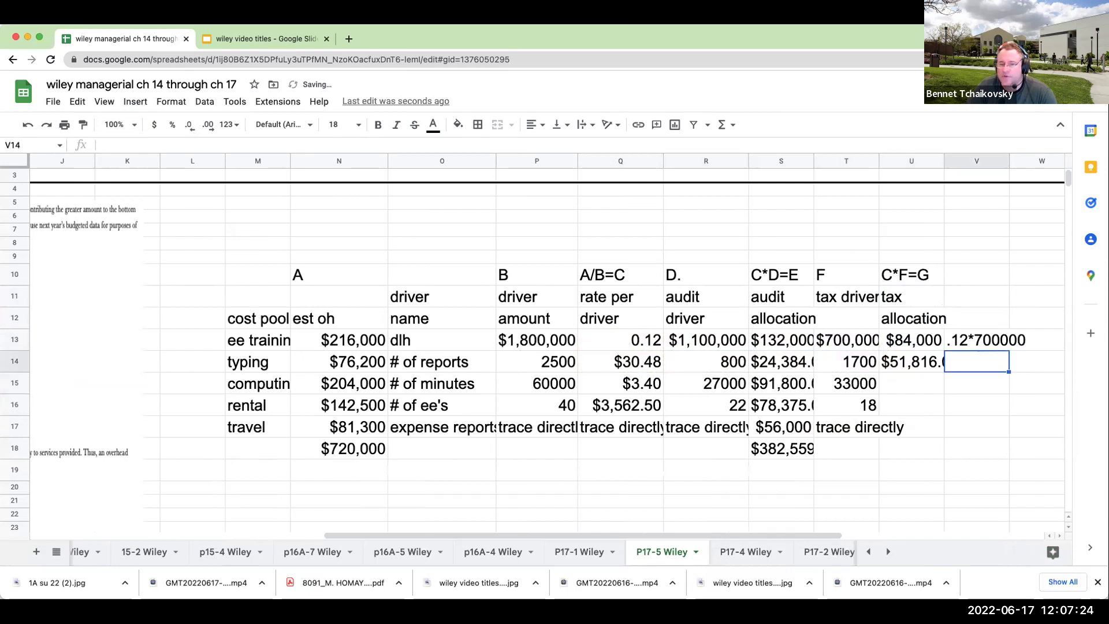
pyautogui.write('30.48*1700')
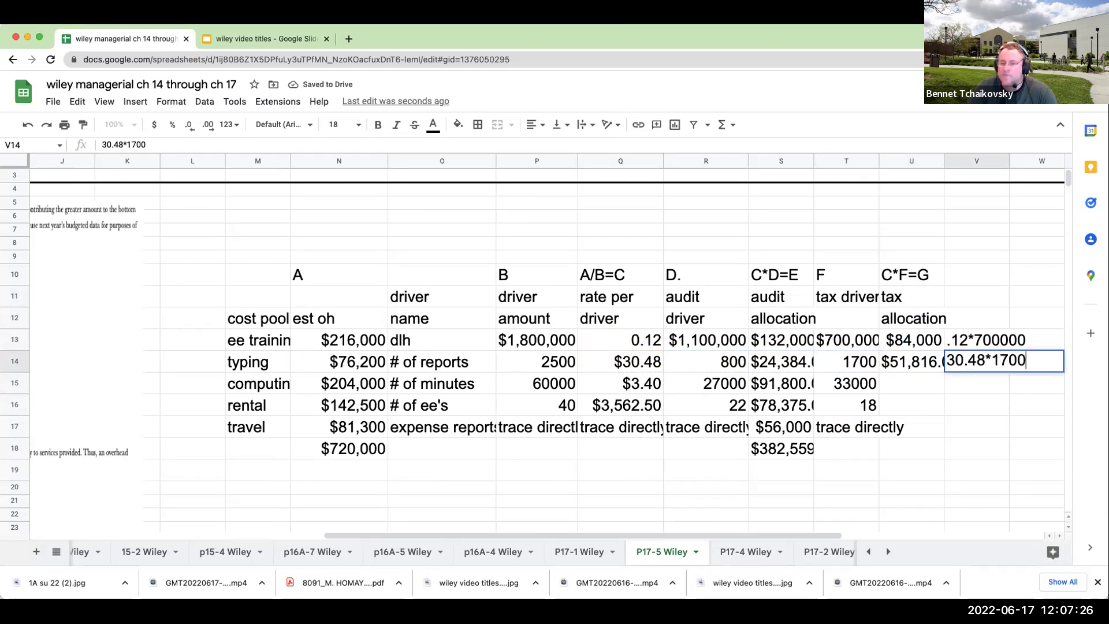
pyautogui.press('Return')
# Step: Compute the computing tax allocation in U15 by multiplying the rate in Q15 by the tax driver in T15
pyautogui.press('Left')
pyautogui.write('+')
pyautogui.press('Left')
pyautogui.press('Left')
pyautogui.press('Left')
pyautogui.press('Left')
pyautogui.write('*')
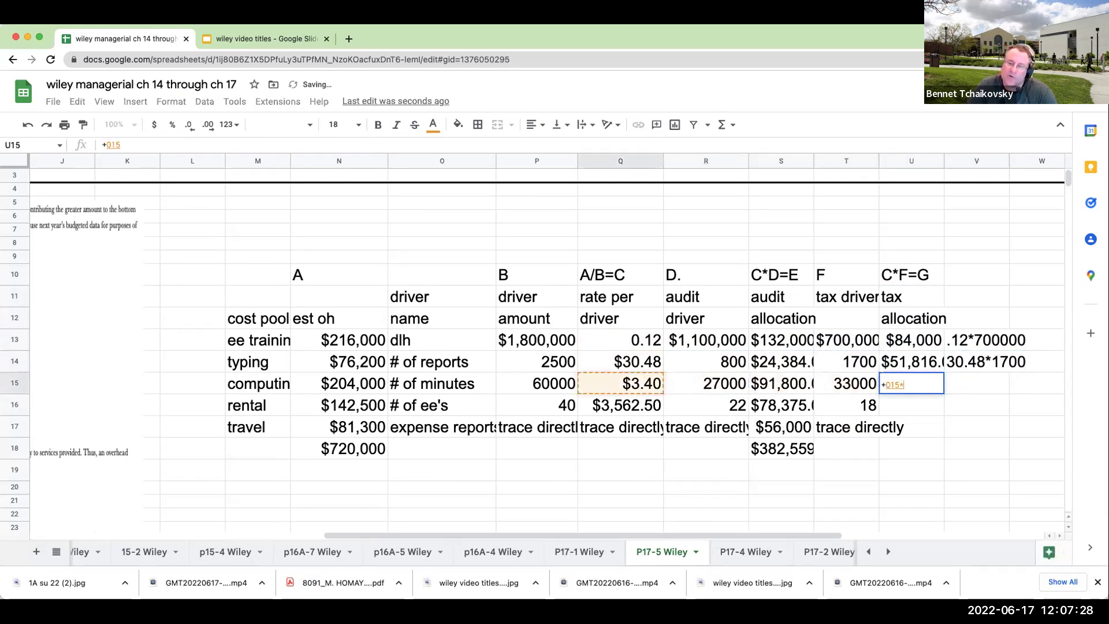
pyautogui.press('Left')
pyautogui.press('Tab')
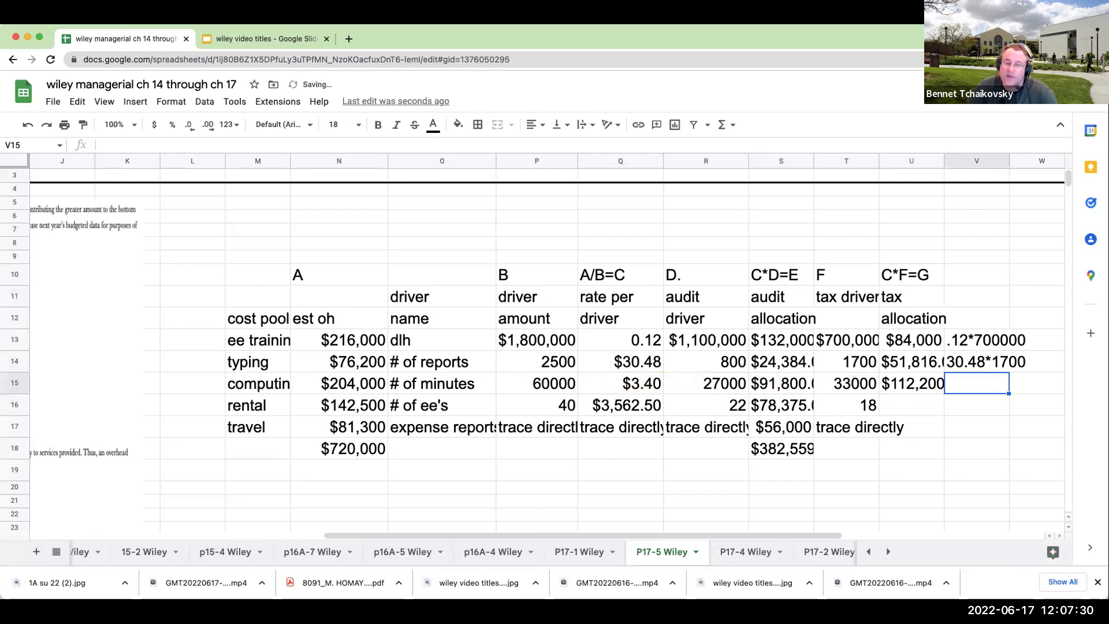
# Step: Note the computing calculation as 3.4*33000 in V15, beside its tax allocation
pyautogui.write('3.4')
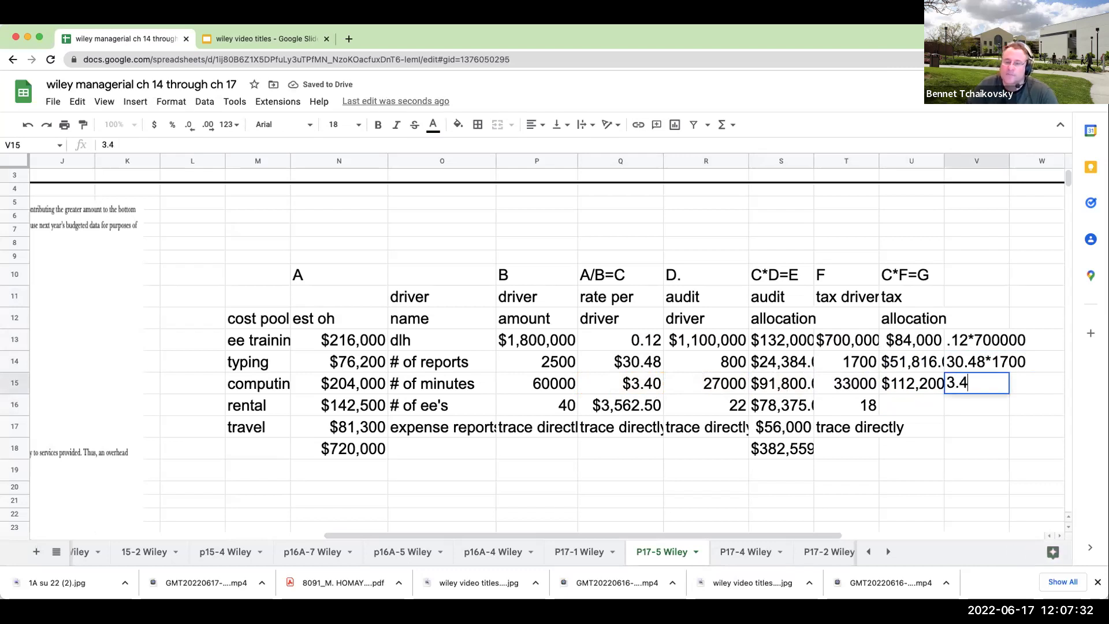
pyautogui.write('*33000')
pyautogui.press('Return')
# Step: Compute the rental tax allocation in U16 by multiplying the rate in Q16 by the tax driver in T16
pyautogui.write('+')
pyautogui.press('Left')
pyautogui.press('Left')
pyautogui.press('Left')
pyautogui.press('Left')
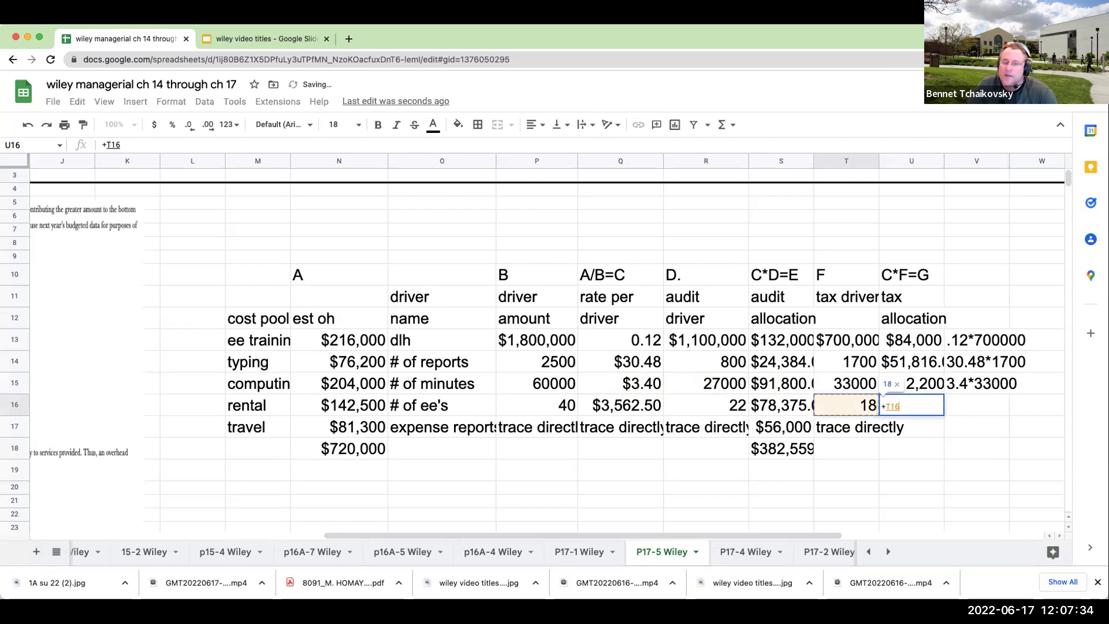
pyautogui.write('*')
pyautogui.press('Left')
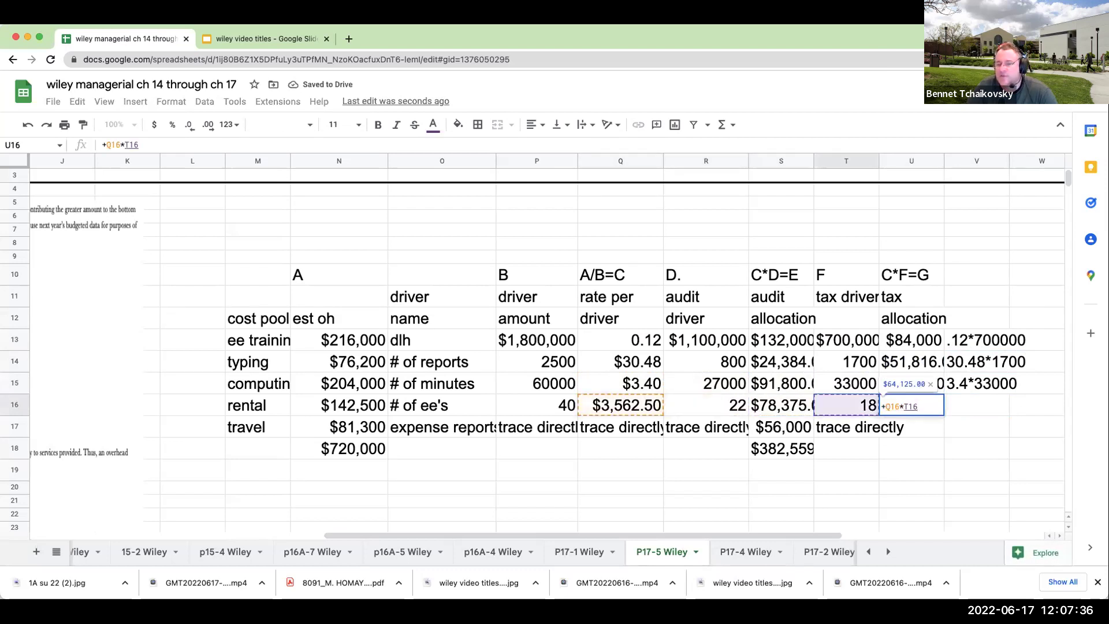
pyautogui.press('Tab')
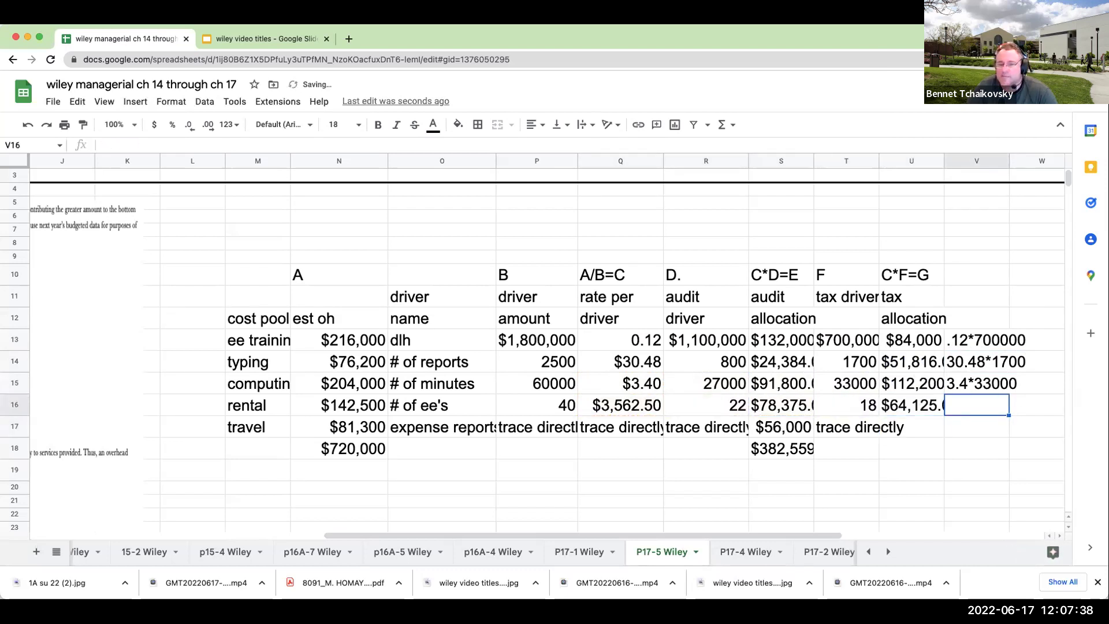
# Step: Note the rental calculation as 3562.5*18 in V16, beside its tax allocation
pyautogui.write('3562.5*1')
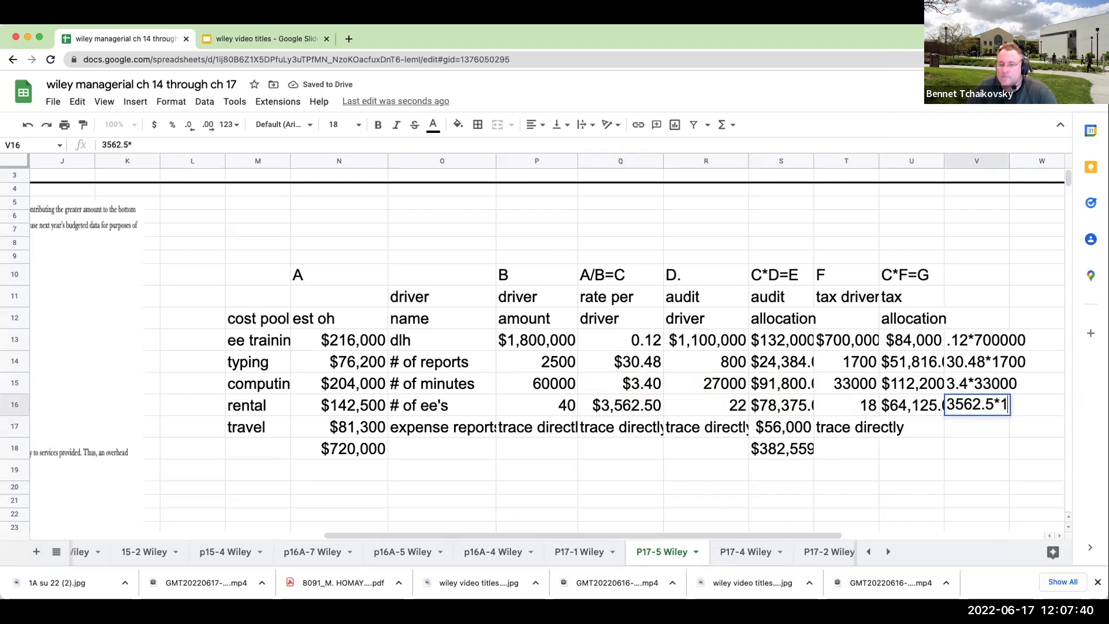
pyautogui.write('8')
pyautogui.press('Return')
# Step: Look up the travel cost traced to tax in the problem's table and enter 25300 in U17
pyautogui.press('Left')
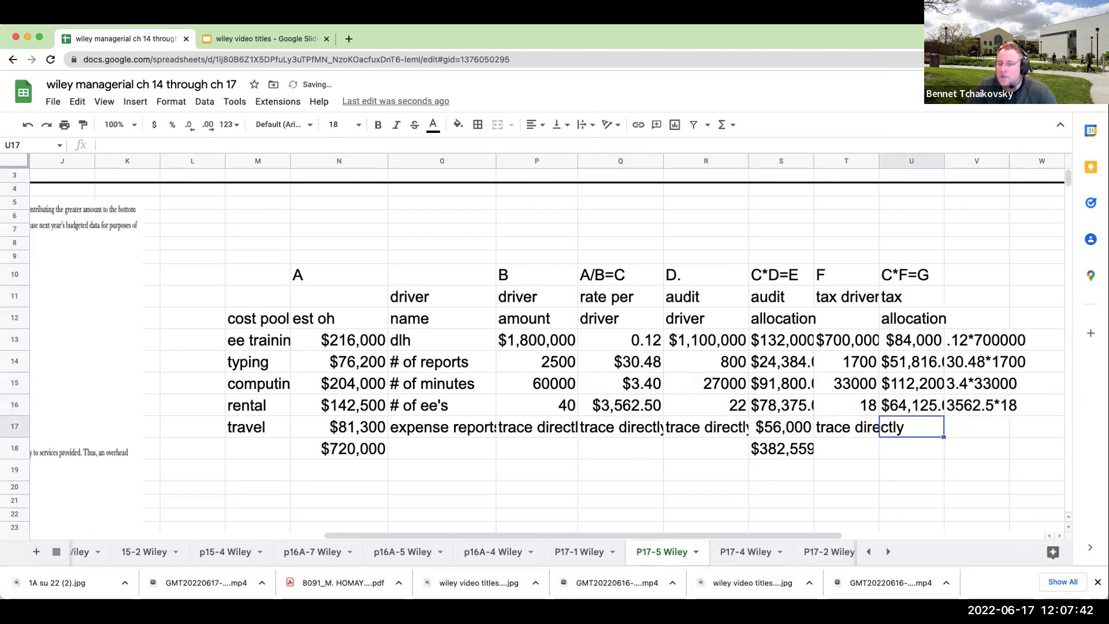
pyautogui.press('Left')
pyautogui.press('Left')
pyautogui.press('Left')
pyautogui.press('Left')
pyautogui.press('Left')
pyautogui.press('Left')
pyautogui.press('Left')
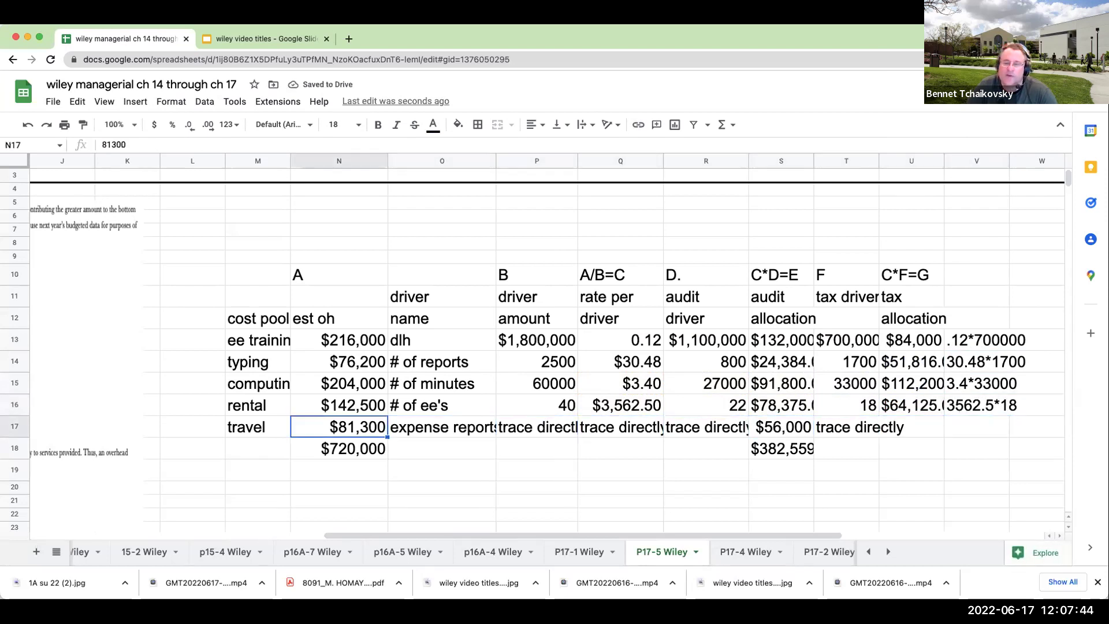
pyautogui.press('Left')
pyautogui.press('Left')
pyautogui.press('Left')
pyautogui.press('Left')
pyautogui.press('Left')
pyautogui.press('Left')
pyautogui.press('Right')
pyautogui.press('Right')
pyautogui.press('Right')
pyautogui.press('Right')
pyautogui.press('Right')
pyautogui.press('Right')
pyautogui.press('Right')
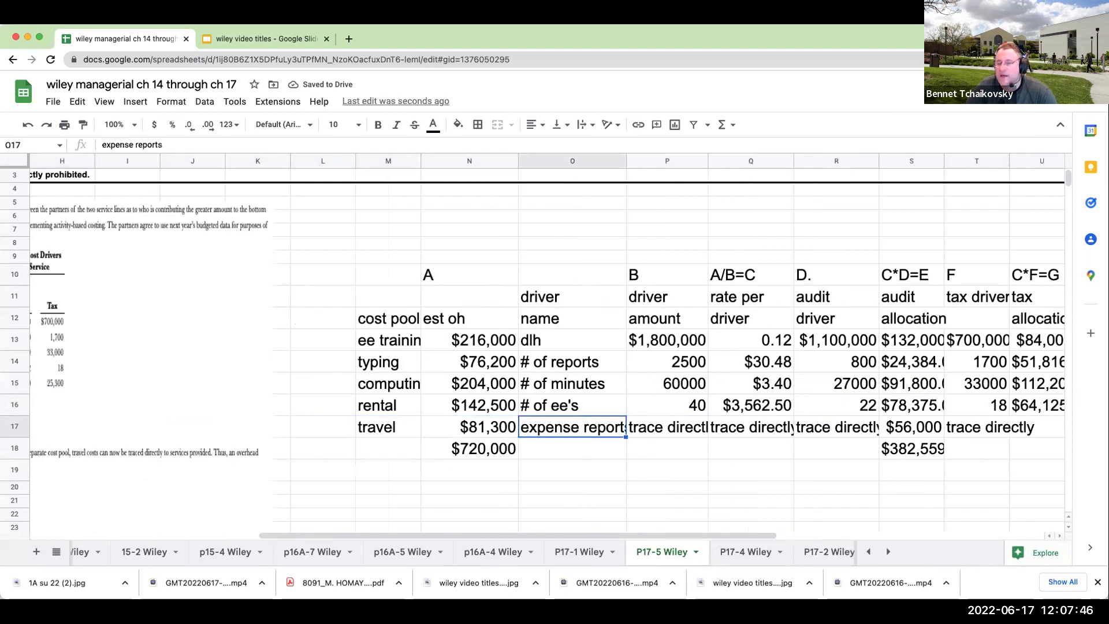
pyautogui.press('Right')
pyautogui.press('Right')
pyautogui.press('Right')
pyautogui.press('Right')
pyautogui.press('Right')
pyautogui.press('Right')
pyautogui.write('25300')
pyautogui.press('Return')
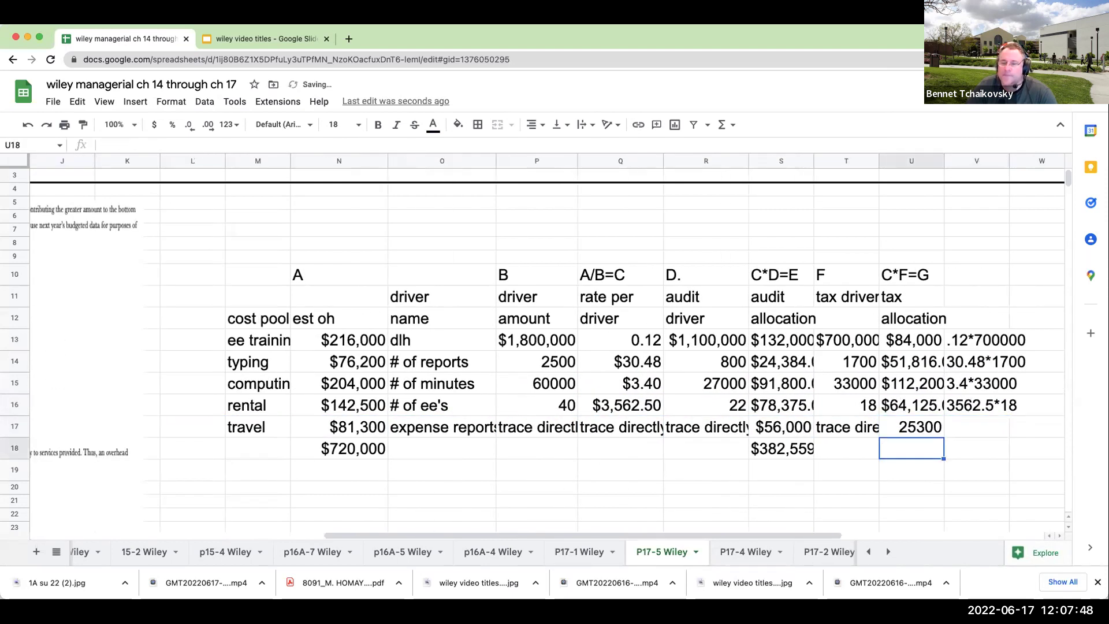
# Step: Total the tax allocations in U18 by adding U13, U14, U15, U16 and U17
pyautogui.write('+')
pyautogui.press('Up')
pyautogui.press('Up')
pyautogui.press('Up')
pyautogui.press('Up')
pyautogui.press('Up')
pyautogui.write('+')
pyautogui.press('Up')
pyautogui.press('Up')
pyautogui.press('Up')
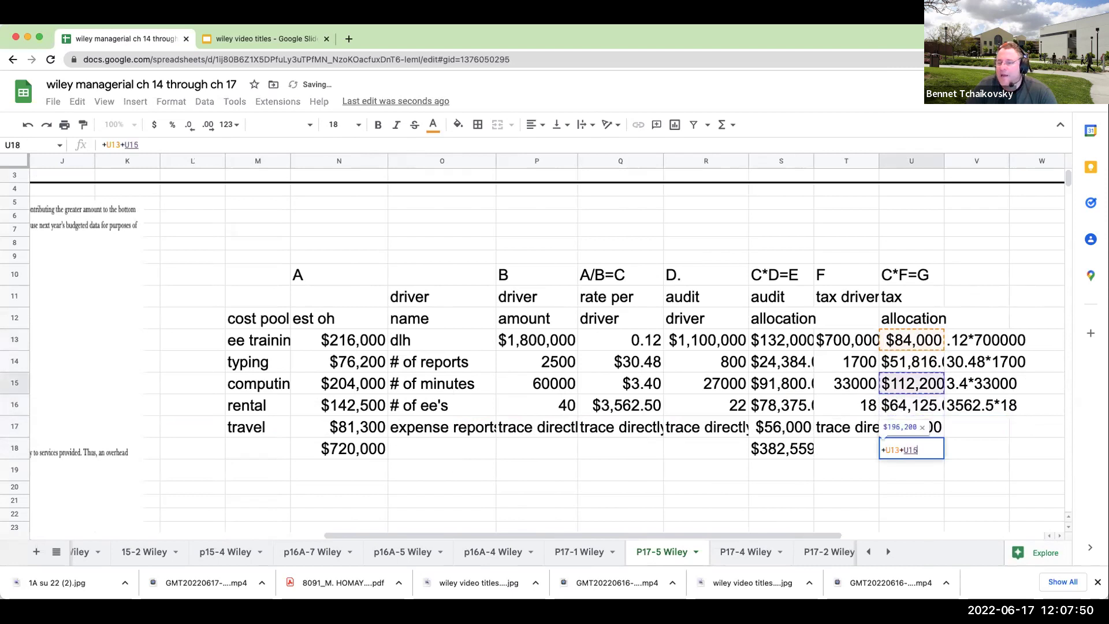
pyautogui.press('Up')
pyautogui.write('+')
pyautogui.press('Up')
pyautogui.press('Up')
pyautogui.press('Up')
pyautogui.write('+')
pyautogui.press('Up')
pyautogui.press('Up')
pyautogui.write('+')
pyautogui.press('Up')
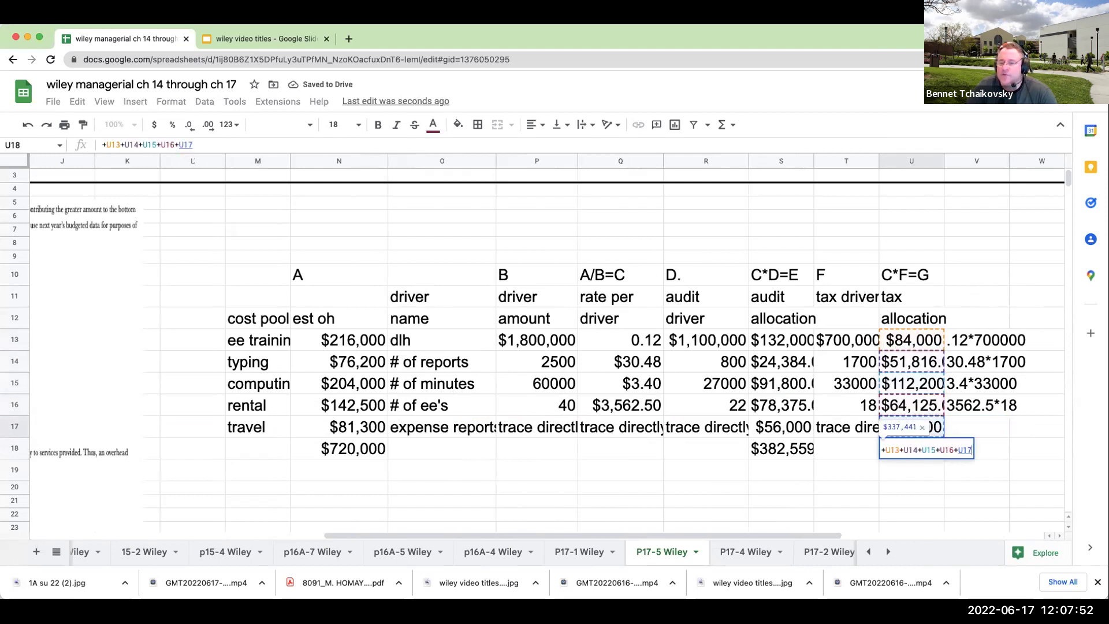
pyautogui.press('Return')
# Step: Add the audit and tax allocation totals, S18 and U18, in V18 as a check against total overhead
pyautogui.press('Up')
pyautogui.press('Right')
pyautogui.write('+')
pyautogui.press('Left')
pyautogui.press('Left')
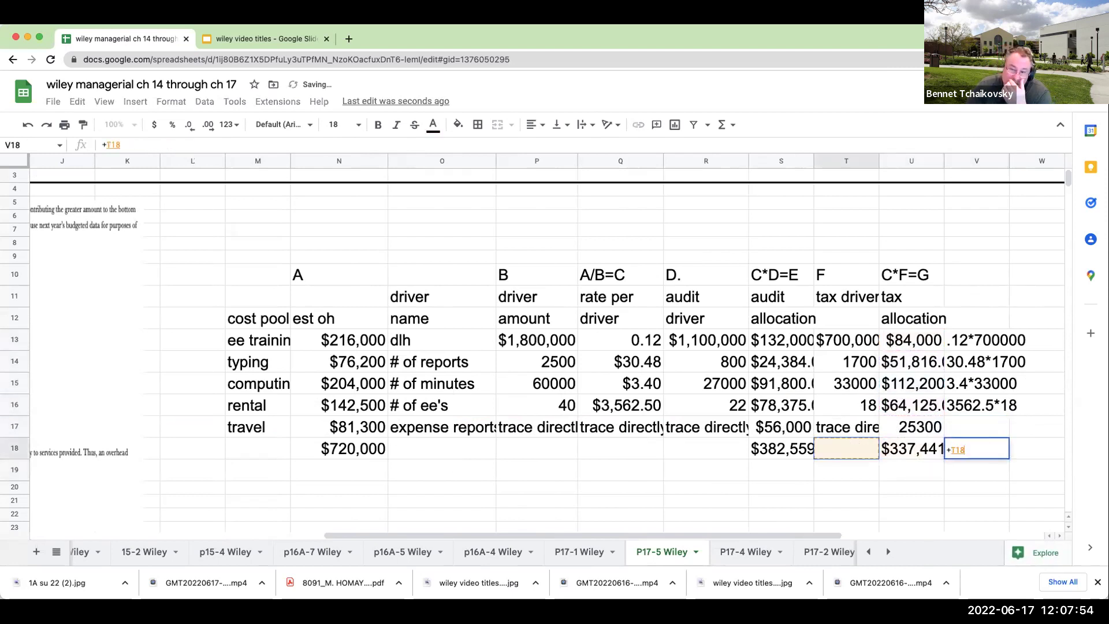
pyautogui.press('Left')
pyautogui.write('+')
pyautogui.press('Left')
pyautogui.press('Return')
pyautogui.press('Up')
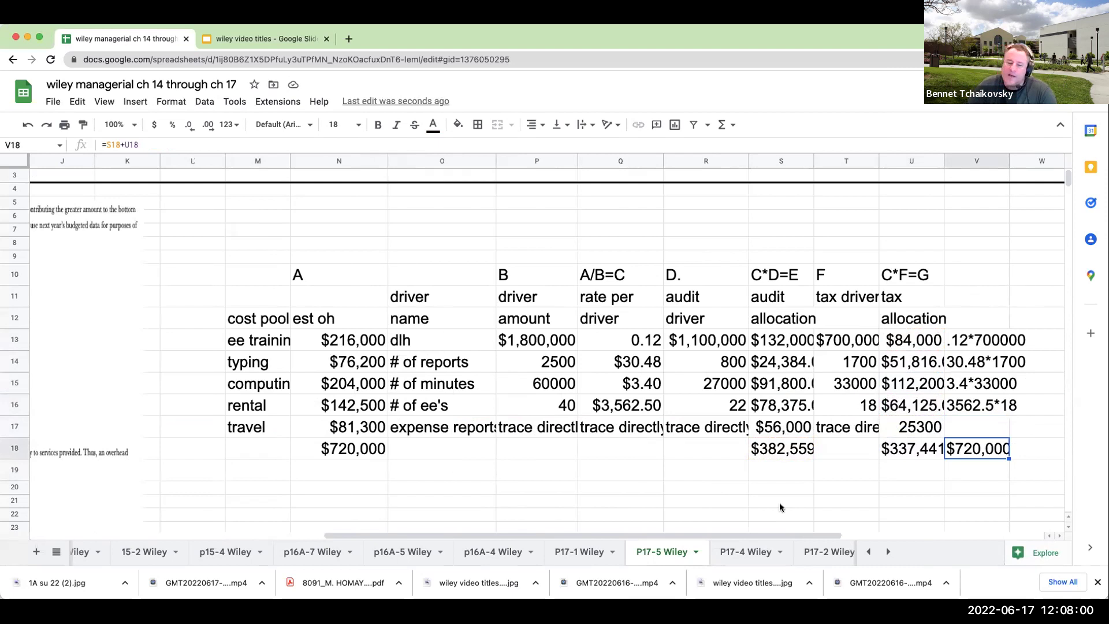
# Step: Add the header Single Factor in D36, above the total, audit and tax overhead amounts
pyautogui.moveTo(735, 536); pyautogui.dragTo(313, 497)
pyautogui.scroll(-5, 348, 498)
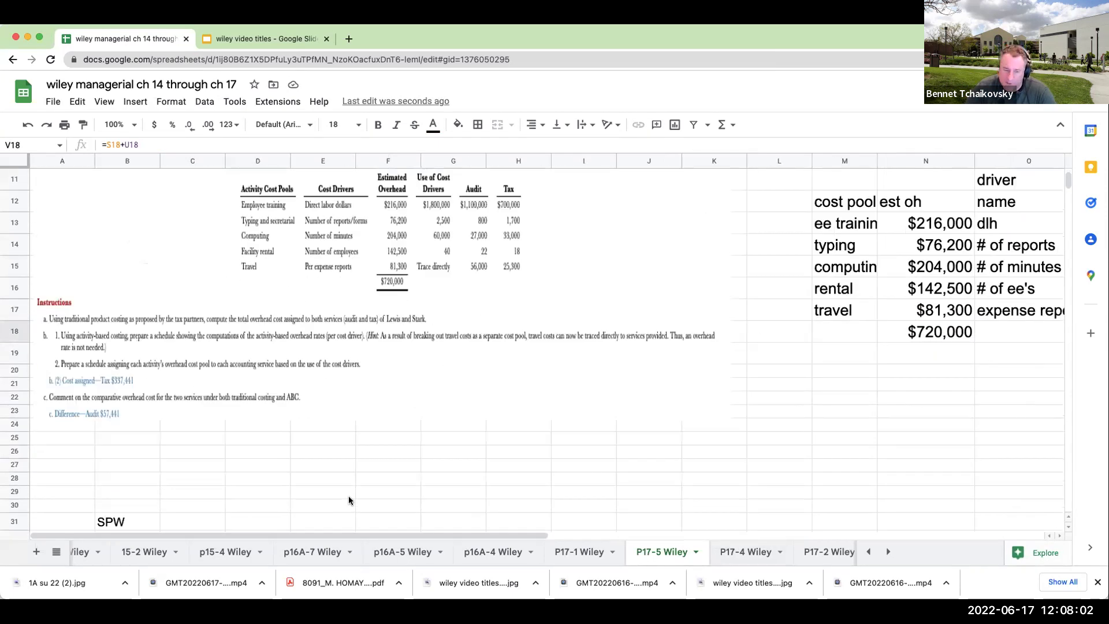
pyautogui.scroll(-1, 349, 498)
pyautogui.click(247, 413)
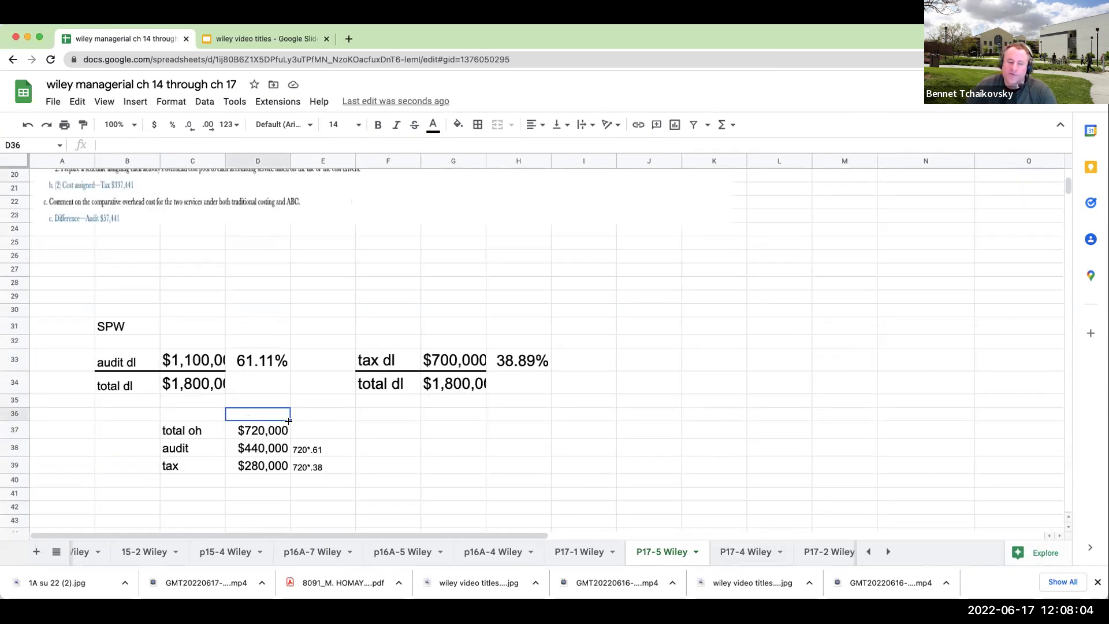
pyautogui.write('SPW')
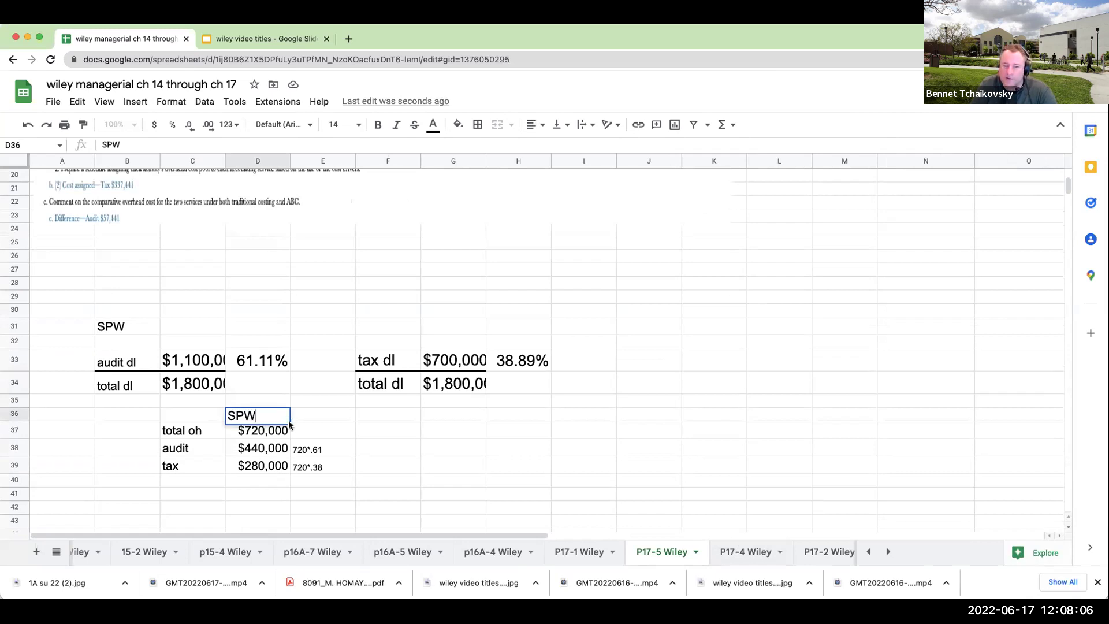
pyautogui.press('BackSpace')
pyautogui.press('BackSpace')
pyautogui.press('BackSpace')
pyautogui.write('Singl')
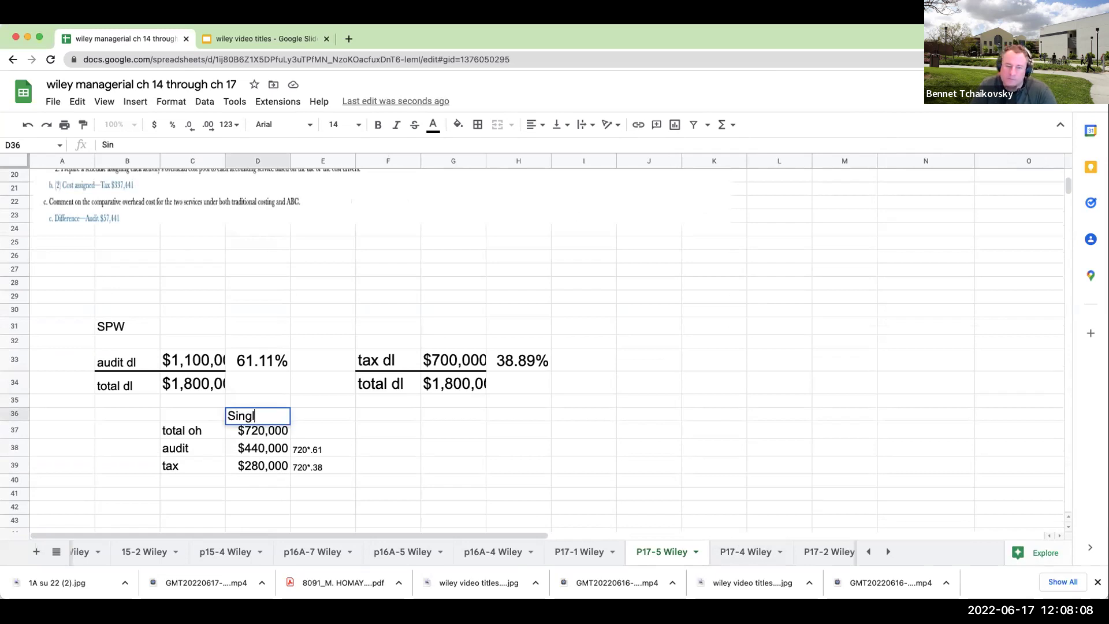
pyautogui.write('e Factor')
pyautogui.press('Tab')
# Step: Add the header ABC in F36 for the comparison column
pyautogui.press('Tab')
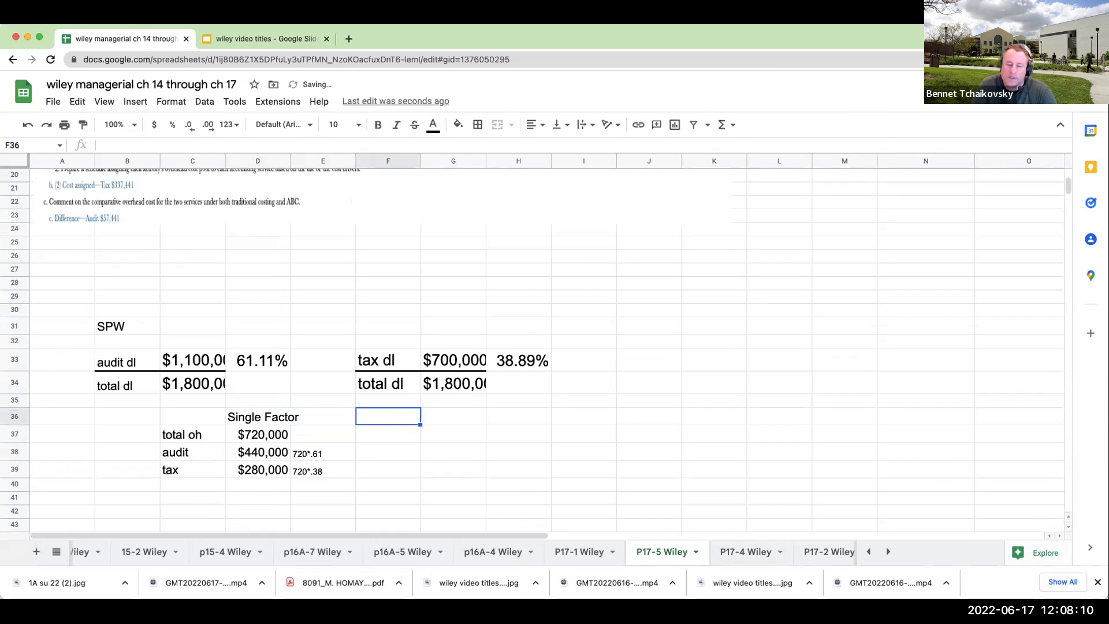
pyautogui.write('ABC')
pyautogui.press('Return')
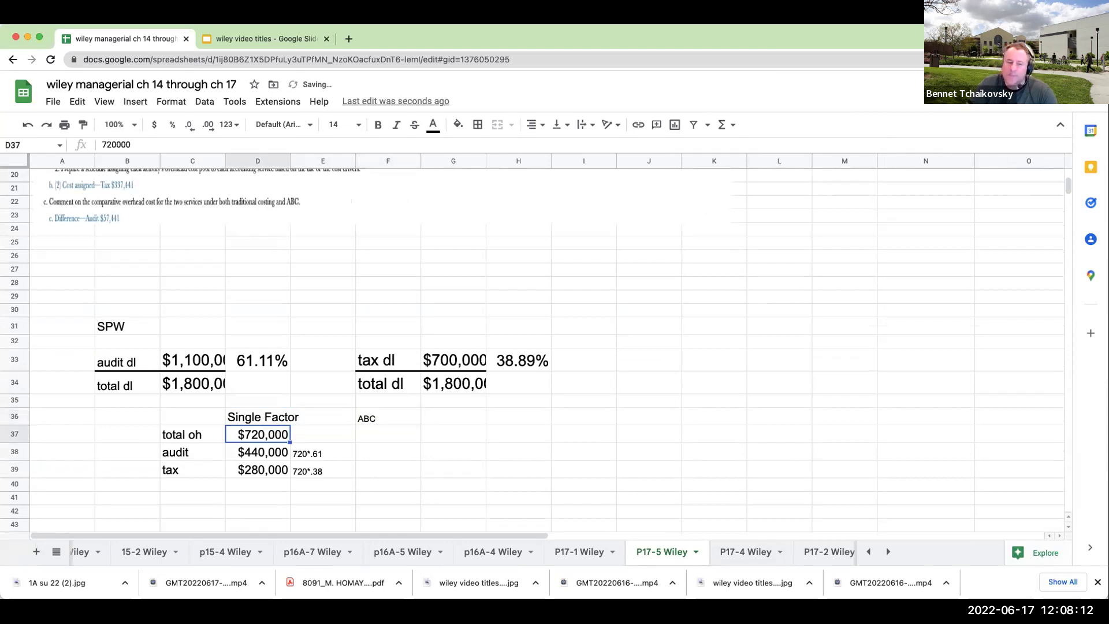
# Step: Reference the total overhead from D37 in the ABC column at F37
pyautogui.write('=')
pyautogui.press('Left')
pyautogui.press('Left')
pyautogui.press('Return')
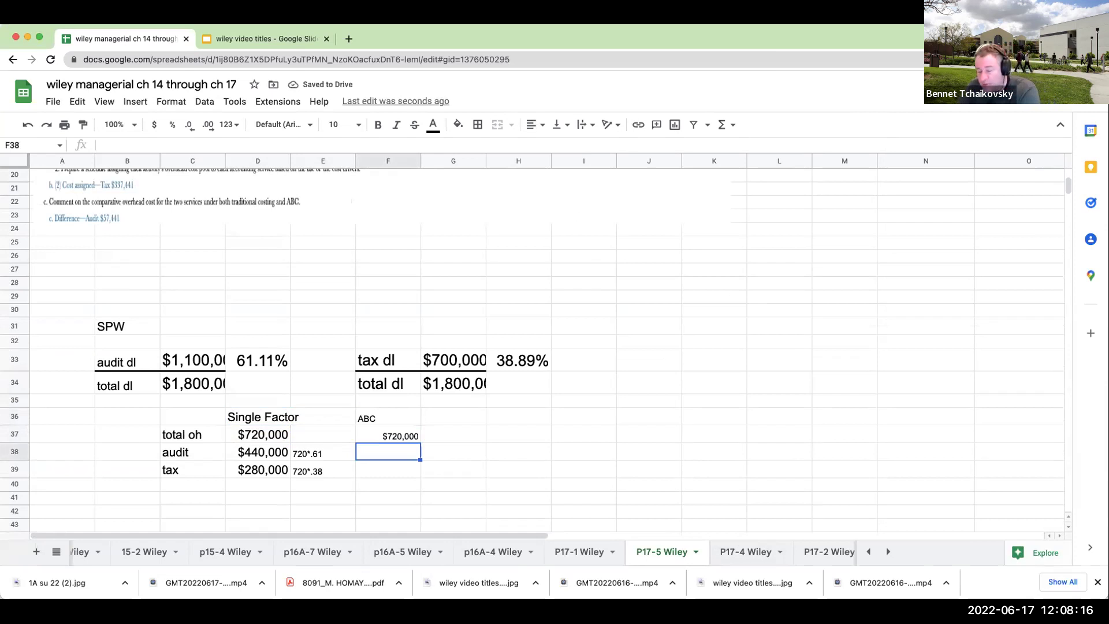
# Step: Reference the total audit allocation from S18 in the ABC column at F38
pyautogui.write('+')
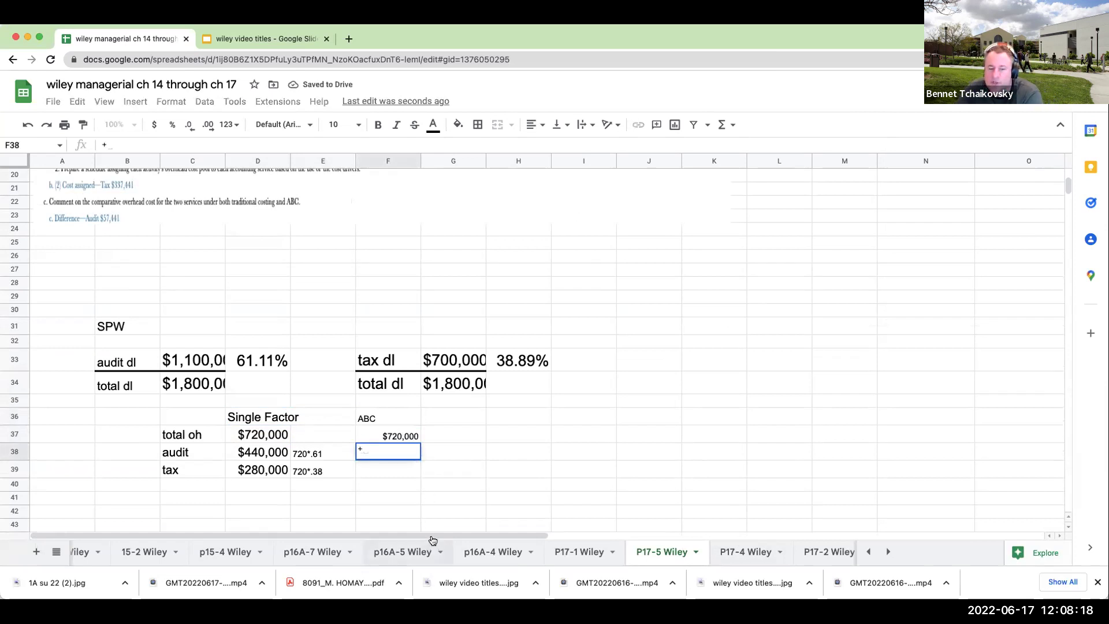
pyautogui.moveTo(448, 536); pyautogui.dragTo(804, 533)
pyautogui.scroll(4, 765, 432)
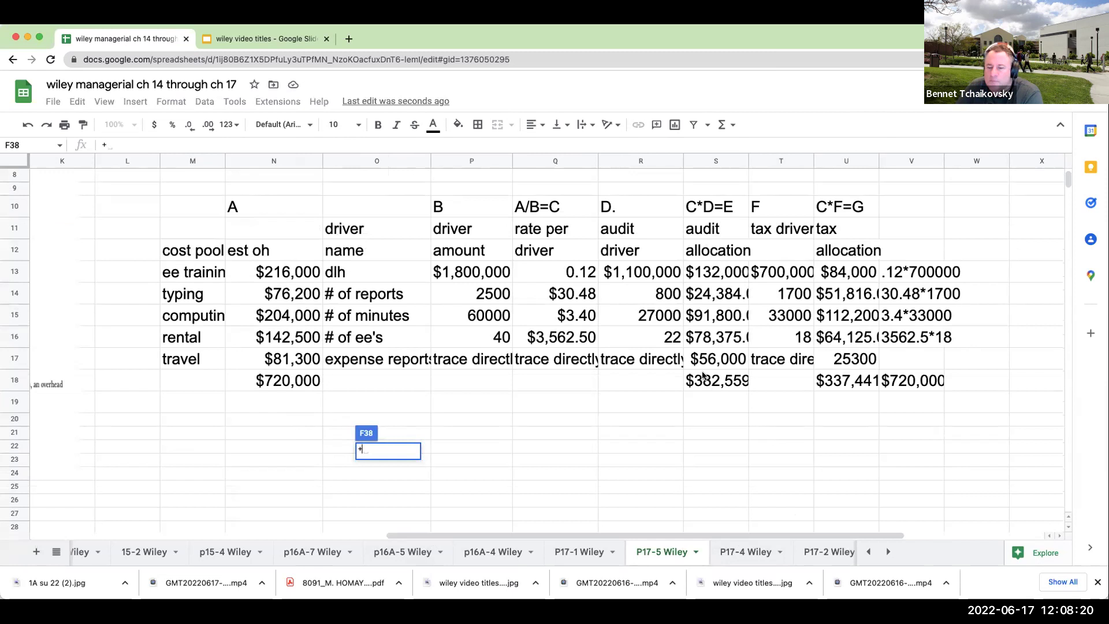
pyautogui.click(705, 378)
pyautogui.press('Return')
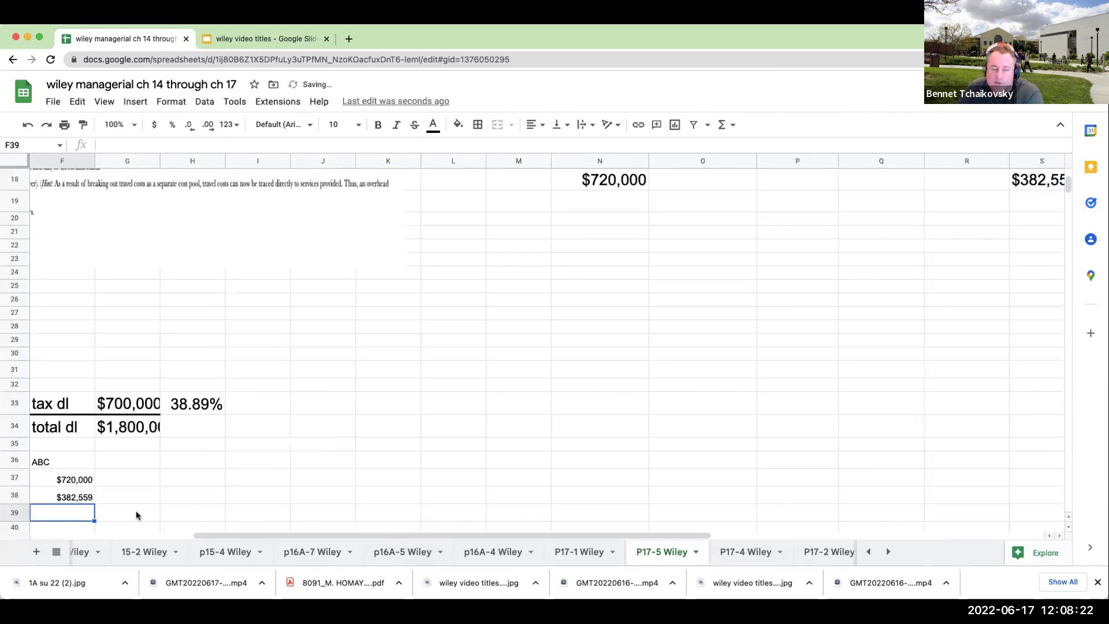
# Step: Reference the total tax allocation from U18 in the ABC column at F39
pyautogui.write('+')
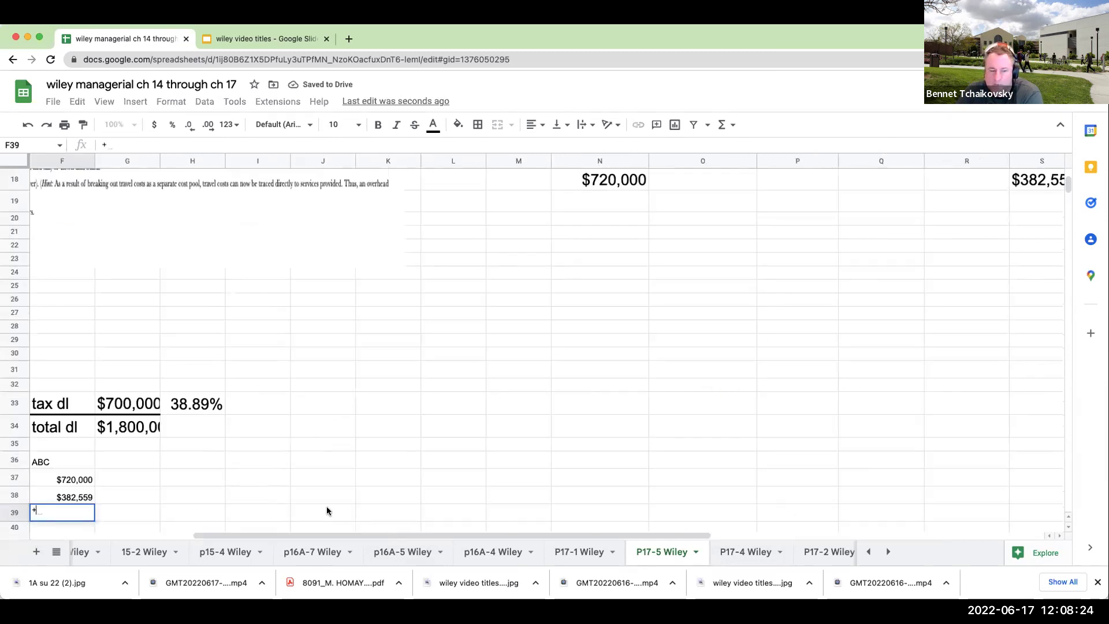
pyautogui.scroll(3, 670, 478)
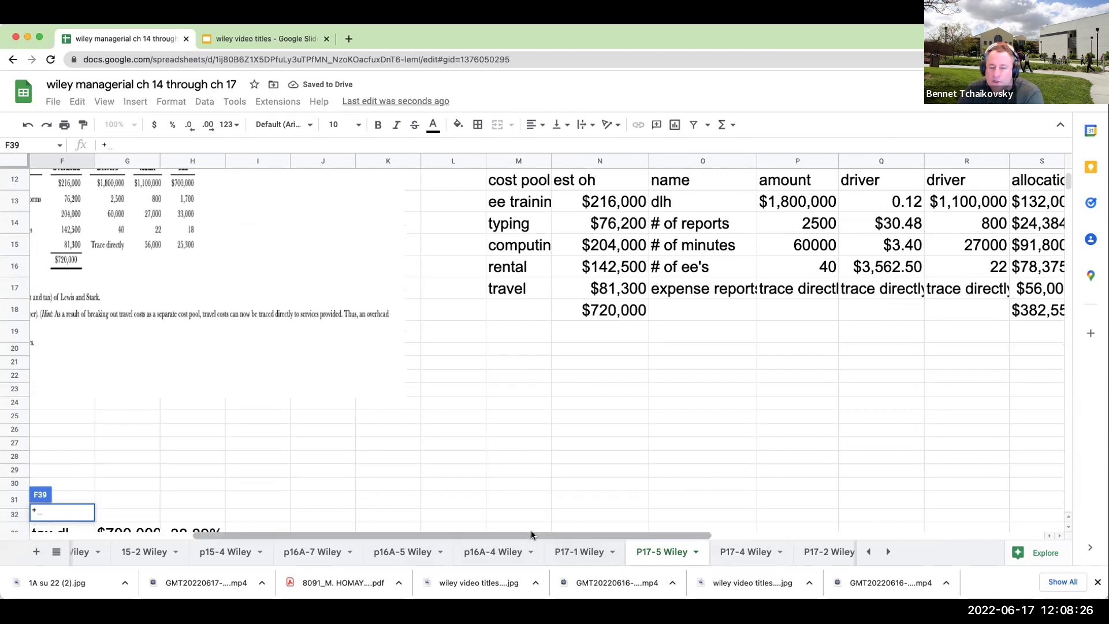
pyautogui.moveTo(532, 535); pyautogui.dragTo(685, 536)
pyautogui.click(884, 312)
pyautogui.press('Return')
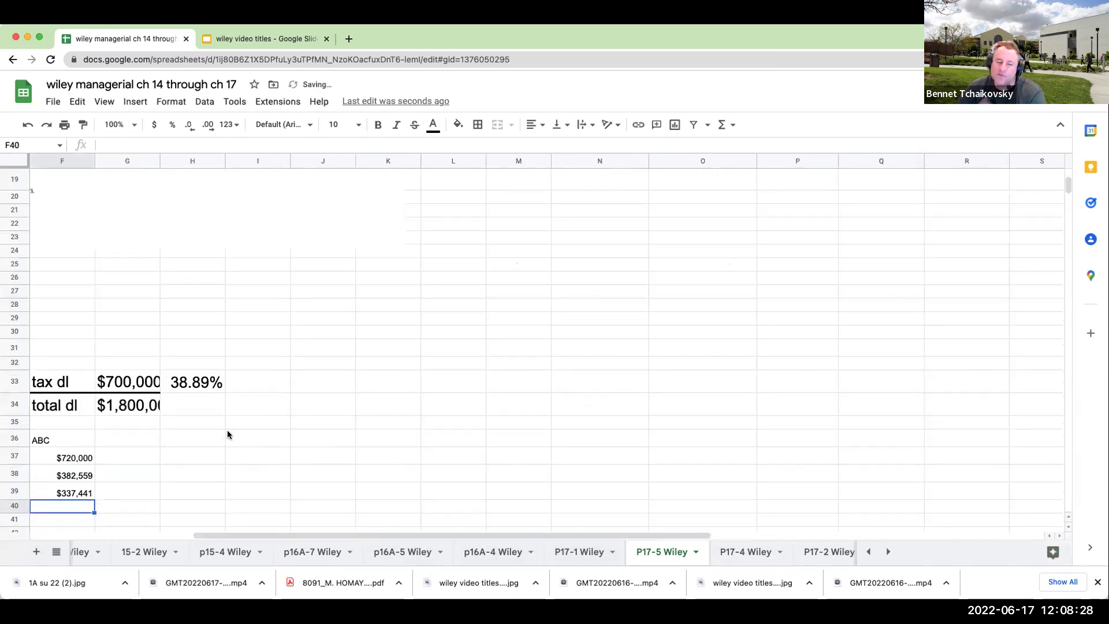
# Step: Set the font size of the ABC overhead amounts in F37:F40 to 18
pyautogui.hscroll(-5, 195, 412)
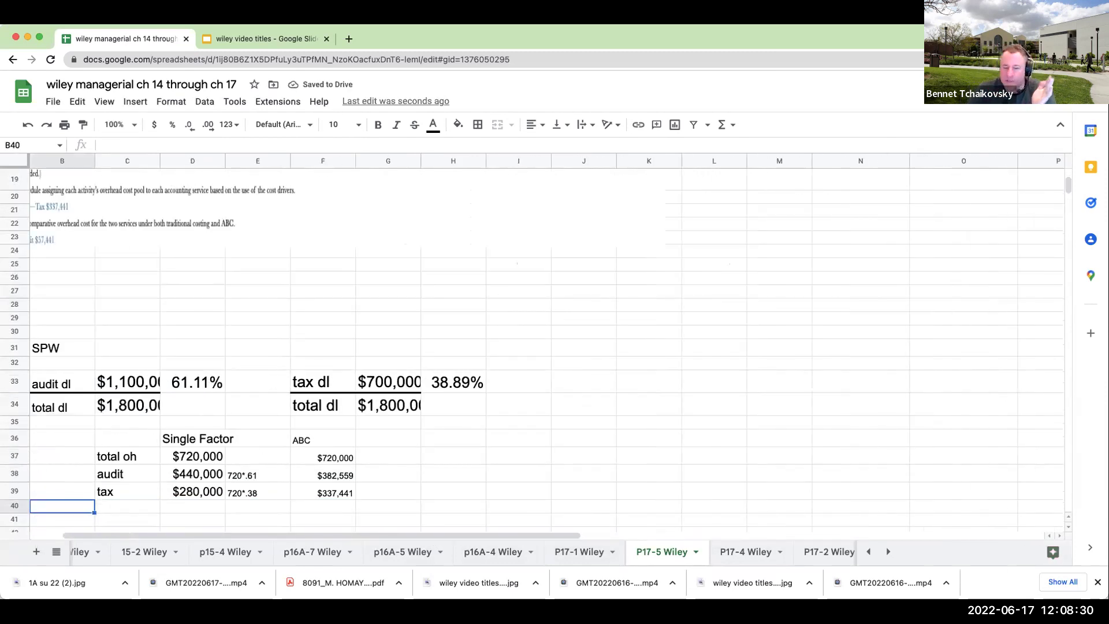
pyautogui.moveTo(334, 477); pyautogui.dragTo(335, 507)
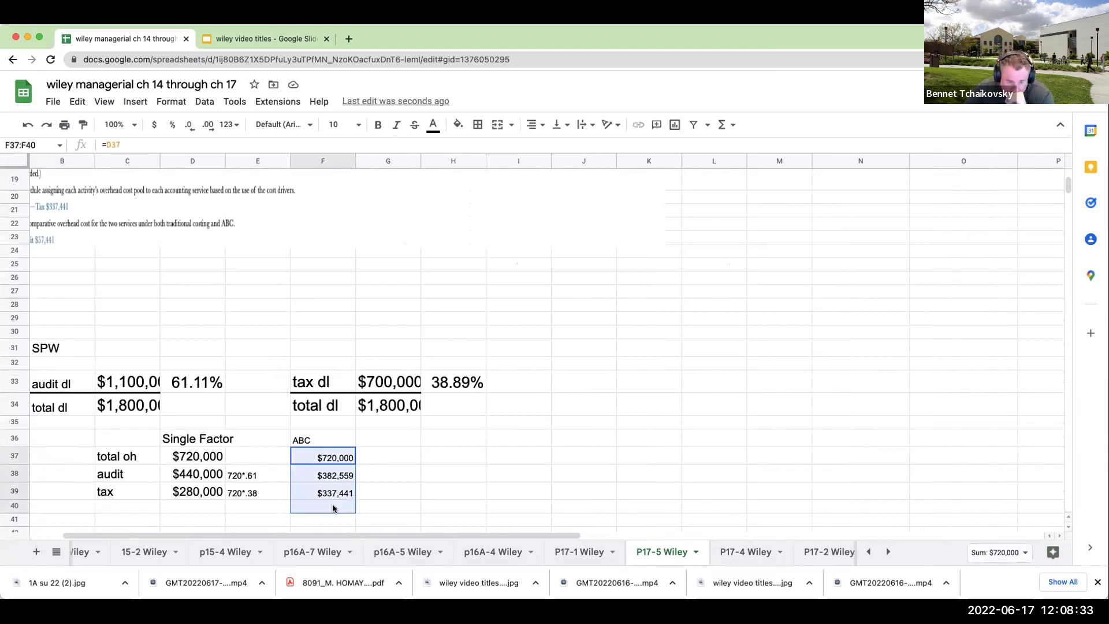
pyautogui.click(340, 125)
pyautogui.click(335, 313)
pyautogui.click(407, 442)
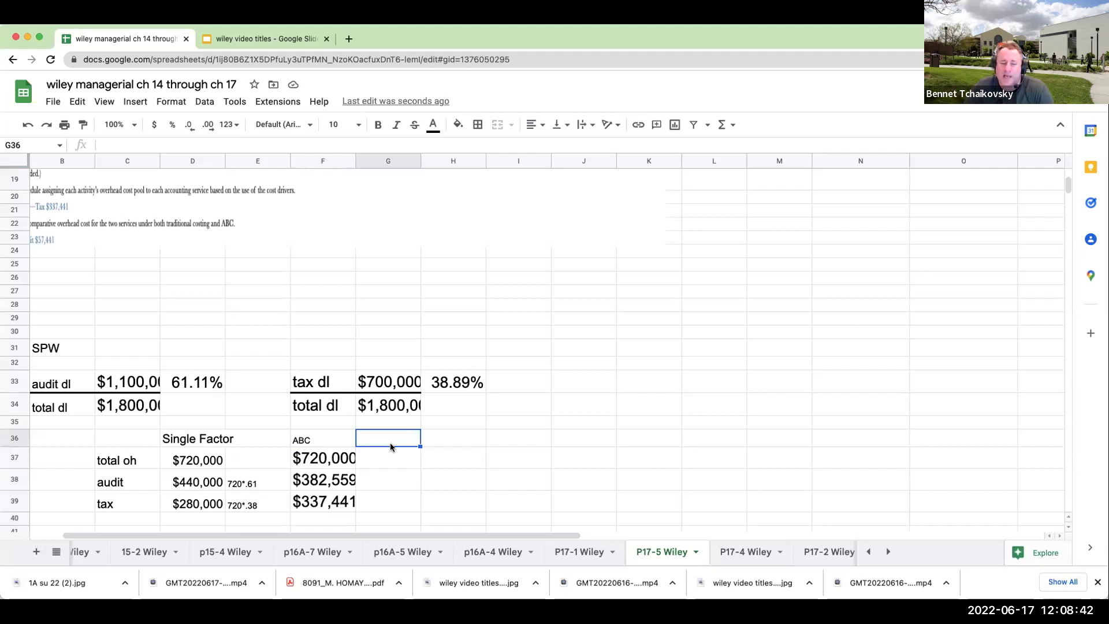
# Step: Try calculating the audit overhead difference in G38 as single factor minus ABC, D38-F38
pyautogui.click(423, 484)
pyautogui.press('Left')
pyautogui.press('Left')
pyautogui.press('Left')
pyautogui.press('Left')
pyautogui.press('Left')
pyautogui.press('Left')
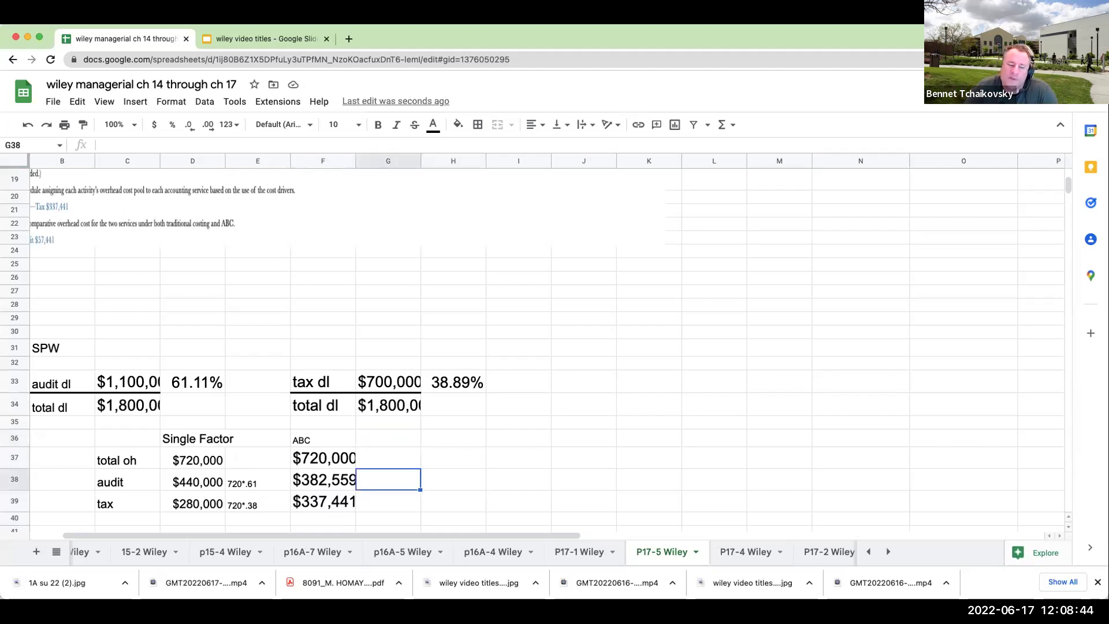
pyautogui.press('Right')
pyautogui.press('Right')
pyautogui.press('Right')
pyautogui.press('Right')
pyautogui.press('Right')
pyautogui.press('Right')
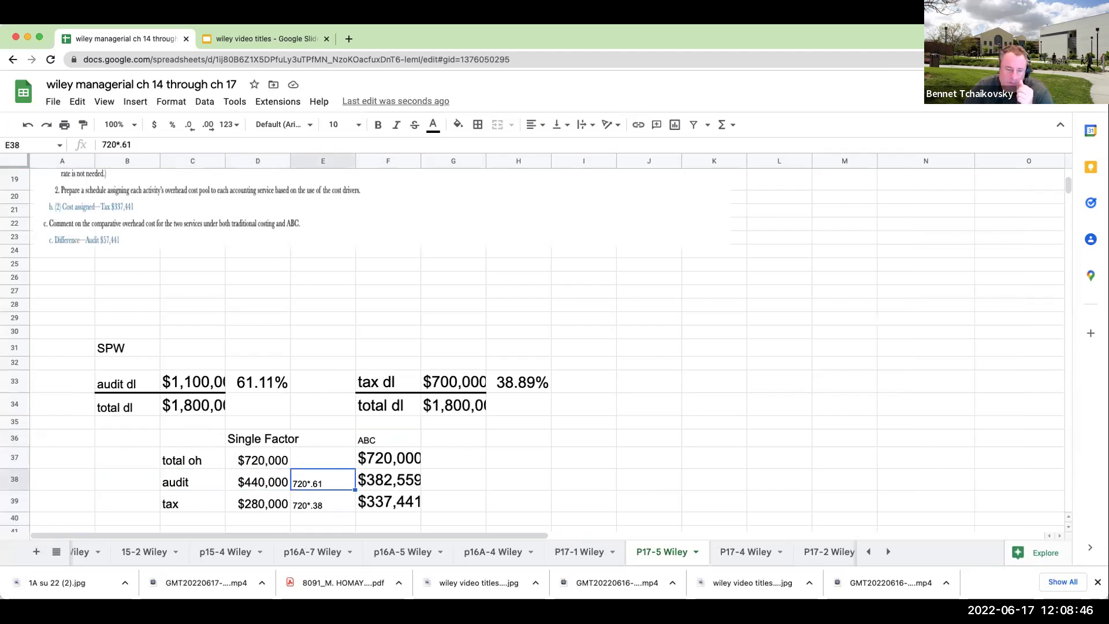
pyautogui.press('Left')
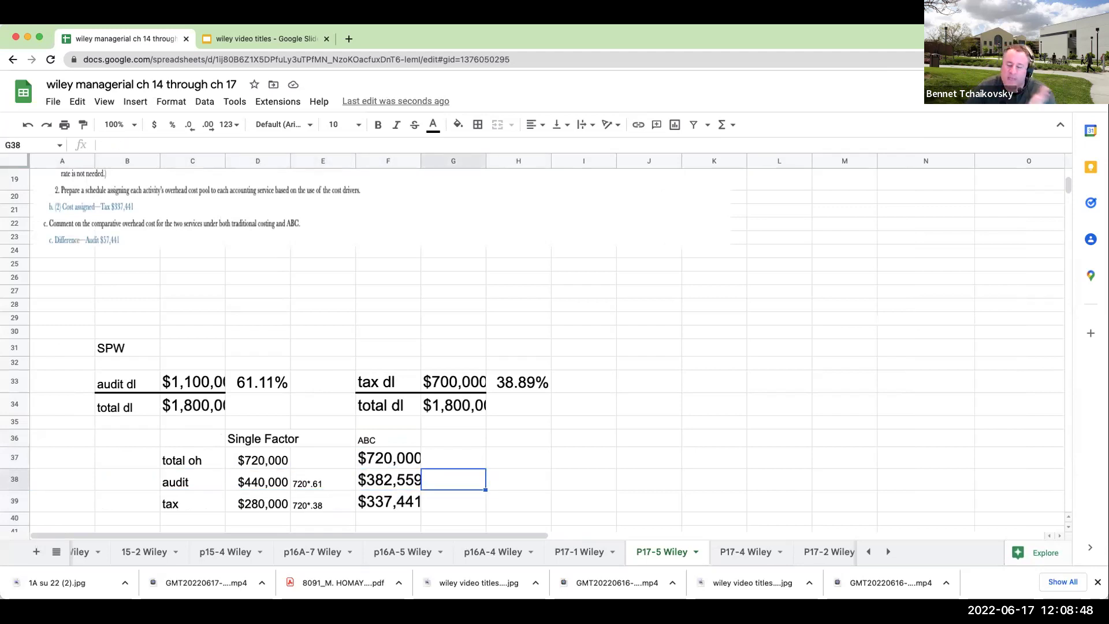
pyautogui.write('=D38-F38')
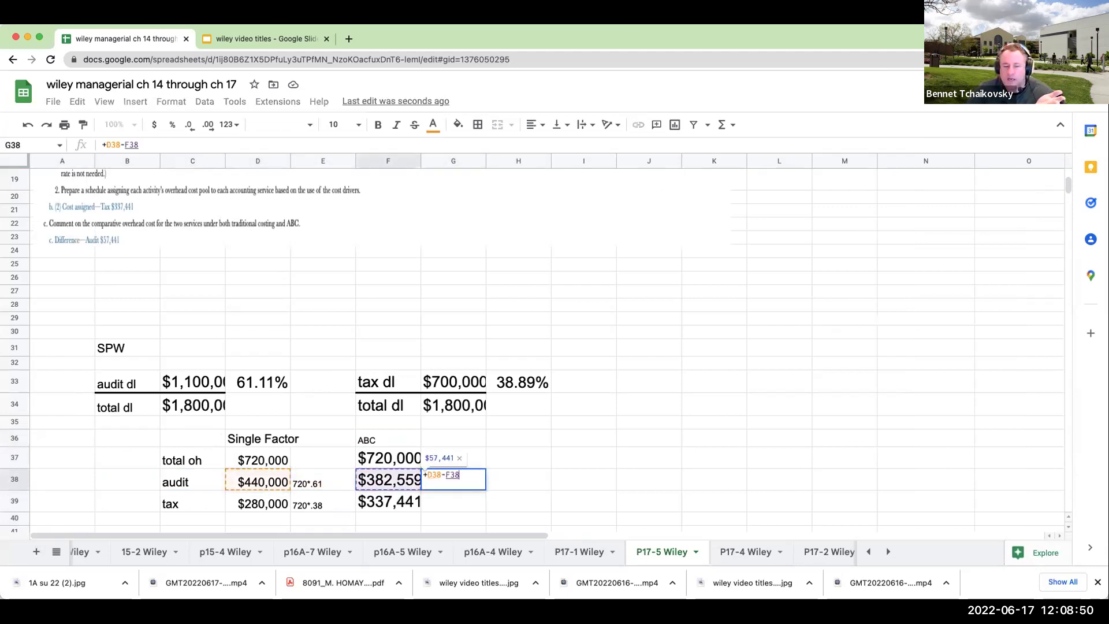
pyautogui.press('Return')
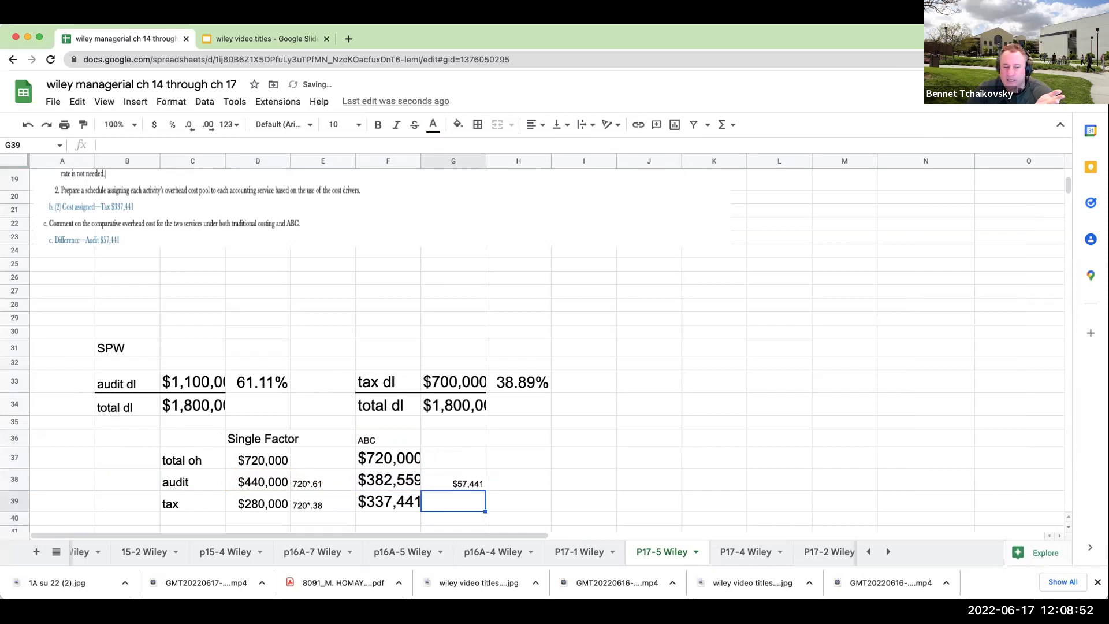
pyautogui.press('Up')
pyautogui.write('+')
pyautogui.press('Left')
pyautogui.press('Left')
pyautogui.press('Left')
pyautogui.press('Right')
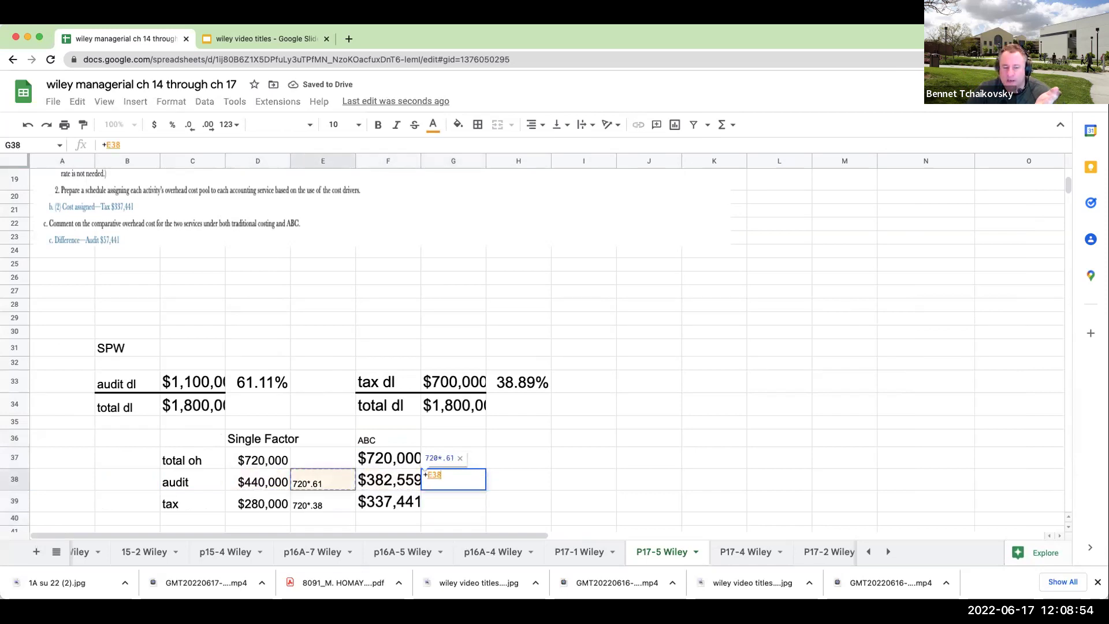
pyautogui.press('Escape')
pyautogui.write('+')
pyautogui.press('Left')
pyautogui.press('Left')
pyautogui.press('Left')
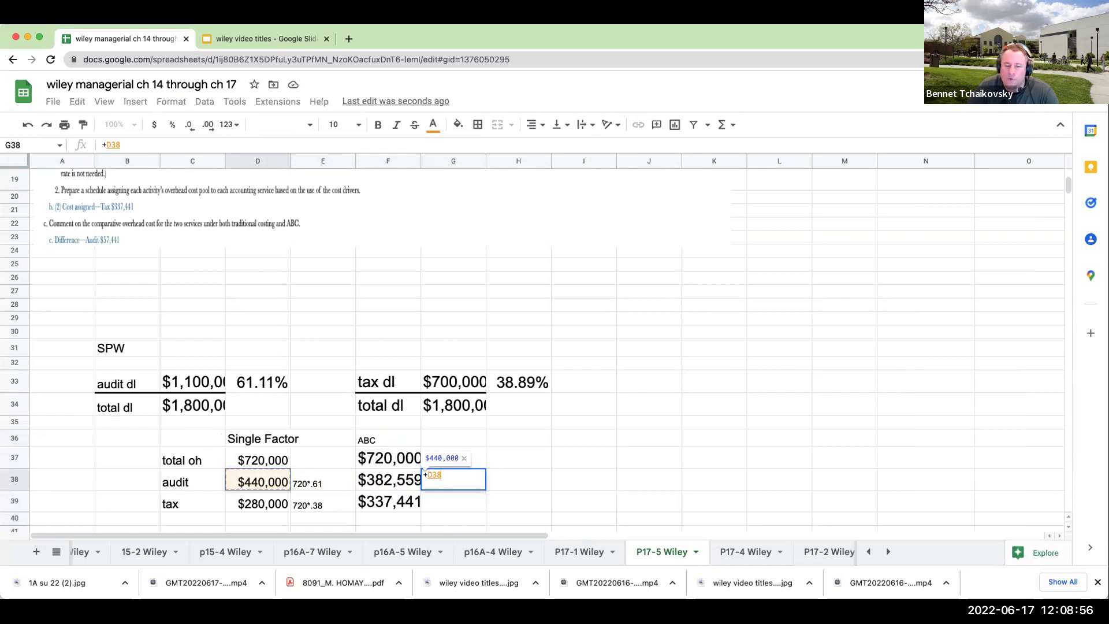
pyautogui.press('Escape')
pyautogui.press('Right')
pyautogui.press('Left')
# Step: Calculate the audit overhead difference in G38 as ABC minus single factor, F38-D38
pyautogui.write('+')
pyautogui.press('Left')
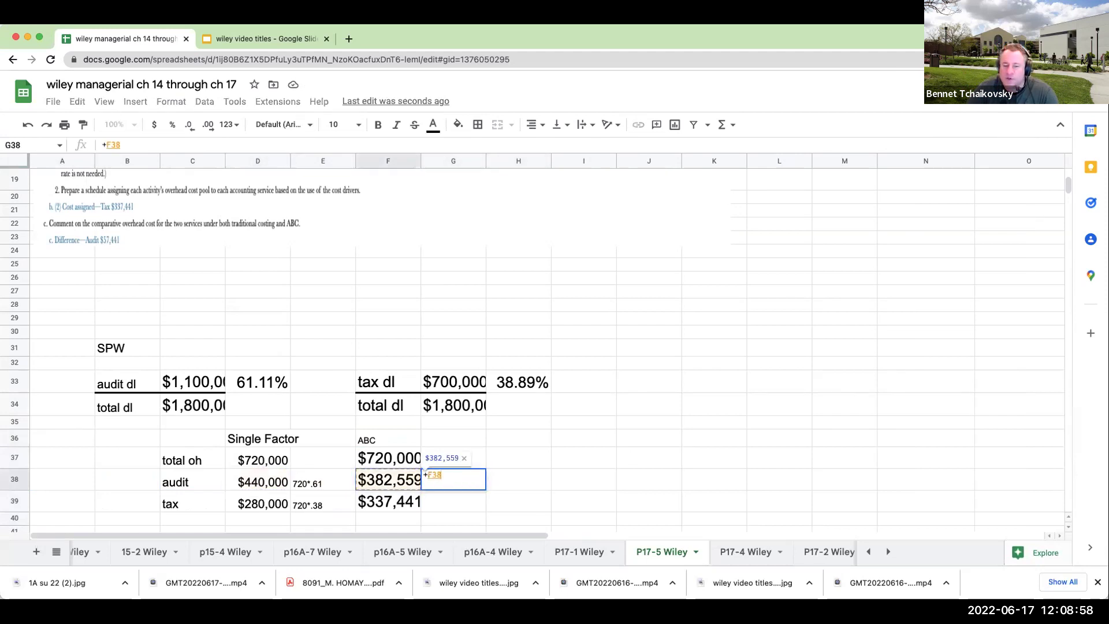
pyautogui.write('-')
pyautogui.press('Left')
pyautogui.press('Left')
pyautogui.press('Left')
pyautogui.press('Return')
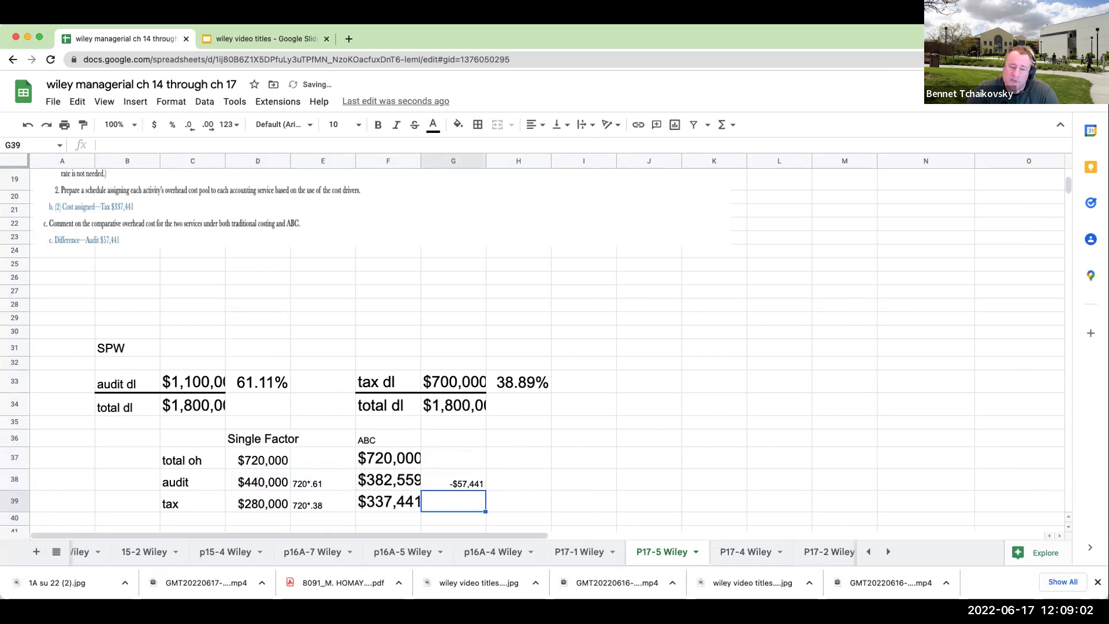
# Step: Calculate the tax overhead difference in G39 as ABC minus single factor, F39-D39
pyautogui.write('+')
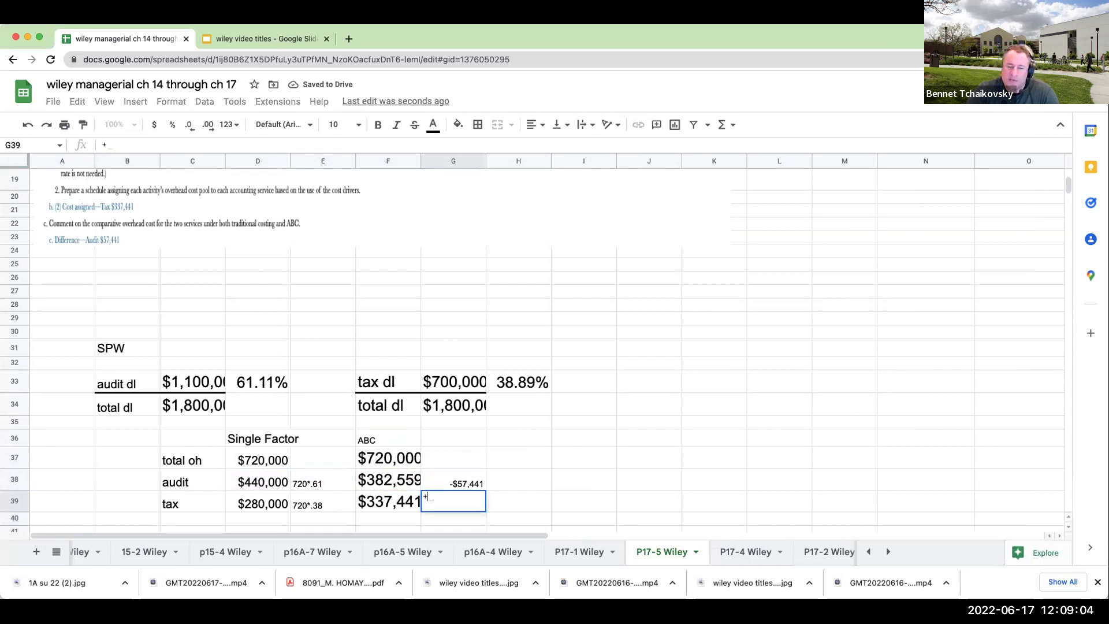
pyautogui.press('Left')
pyautogui.write('-')
pyautogui.press('Left')
pyautogui.press('Left')
pyautogui.press('Left')
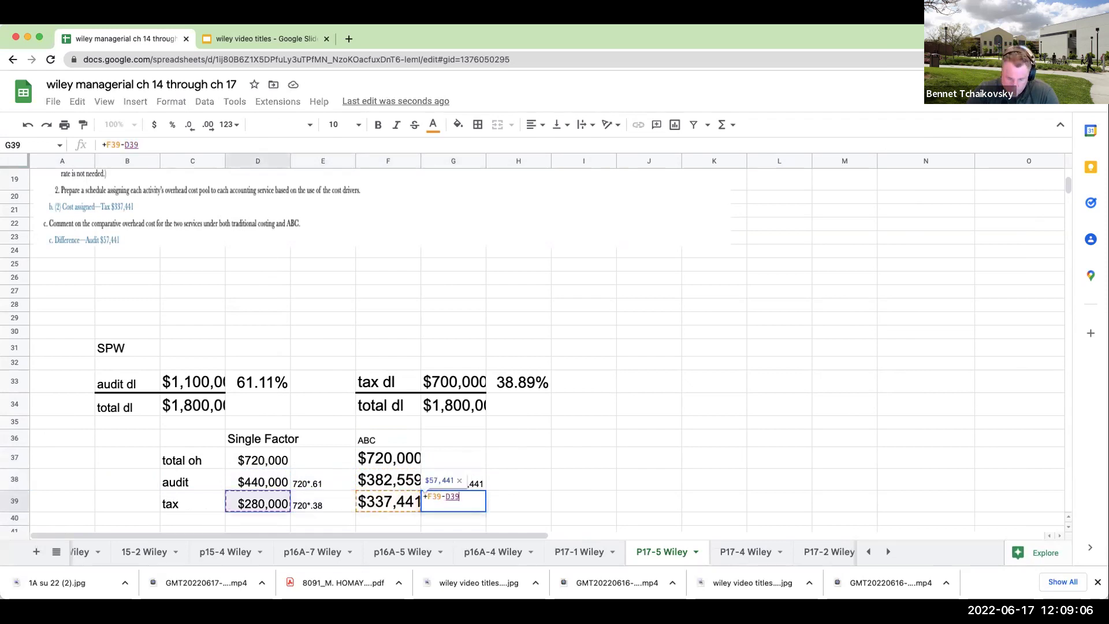
pyautogui.press('Return')
# Step: Calculate the audit difference relative to its single-factor overhead in H38 as G38/D38
pyautogui.press('Up')
pyautogui.press('Right')
pyautogui.press('Up')
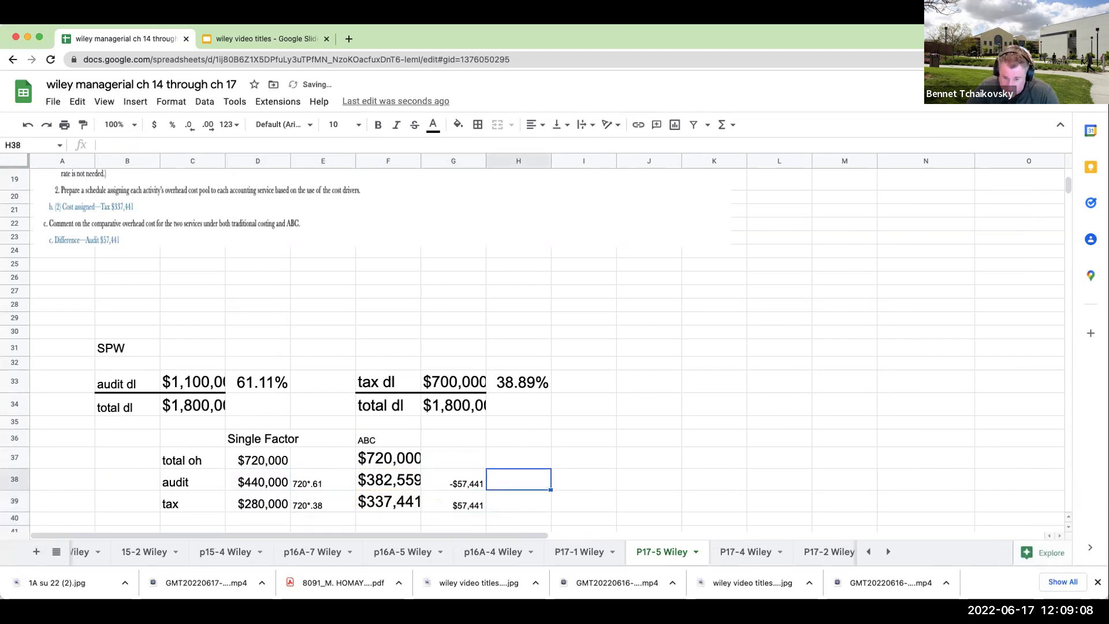
pyautogui.write('+')
pyautogui.press('Left')
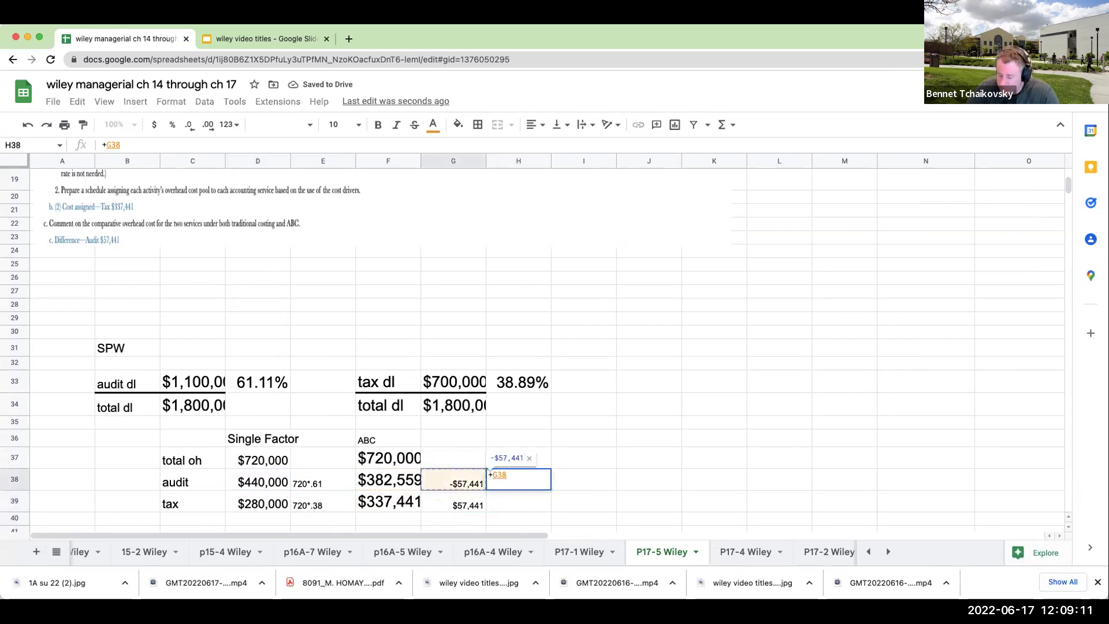
pyautogui.write('/')
pyautogui.press('Left')
pyautogui.press('Left')
pyautogui.press('Left')
pyautogui.press('Left')
pyautogui.press('Return')
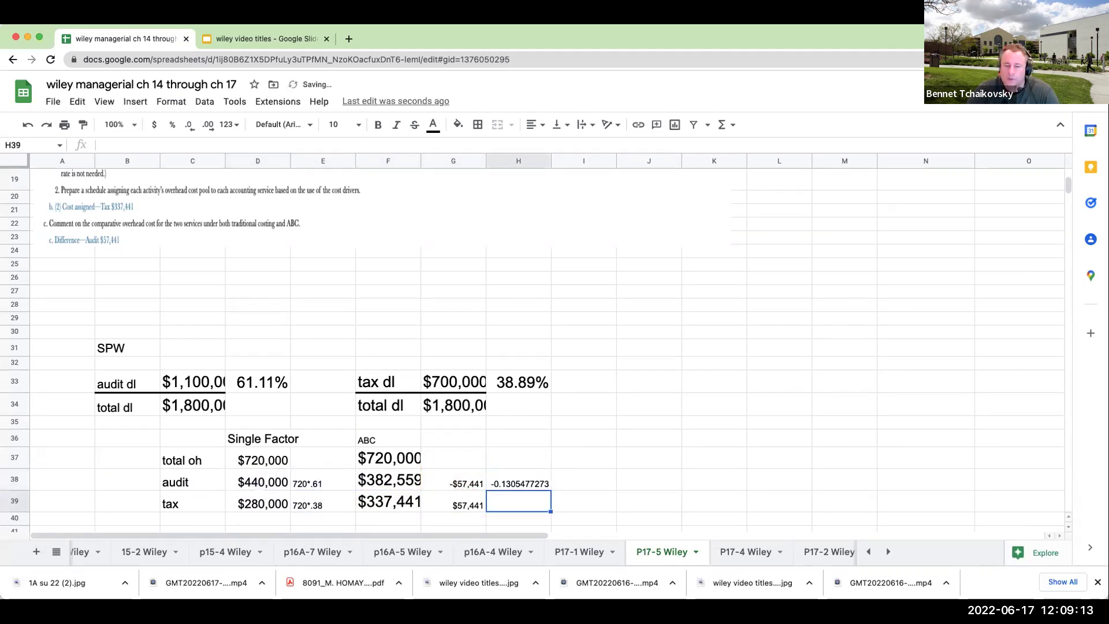
# Step: Calculate the tax difference relative to its single-factor overhead in H39 as G39/D39
pyautogui.write('+')
pyautogui.press('Left')
pyautogui.write('/')
pyautogui.press('Left')
pyautogui.press('Left')
pyautogui.press('Left')
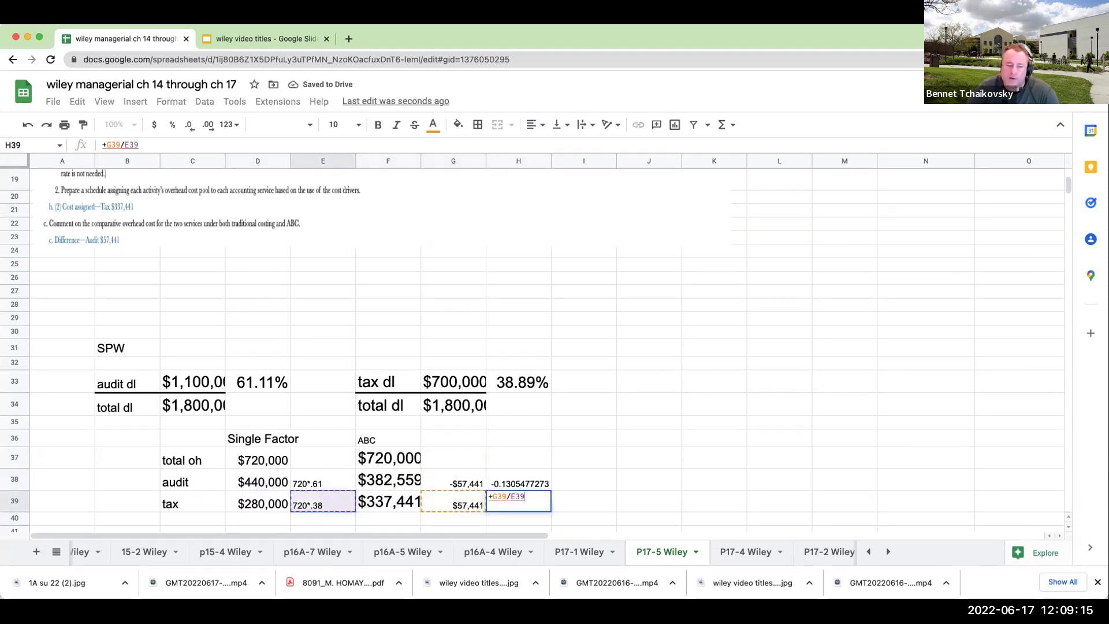
pyautogui.press('Return')
# Step: Set the font size of the difference and ratio cells in G37:J40 to 18
pyautogui.click(495, 462)
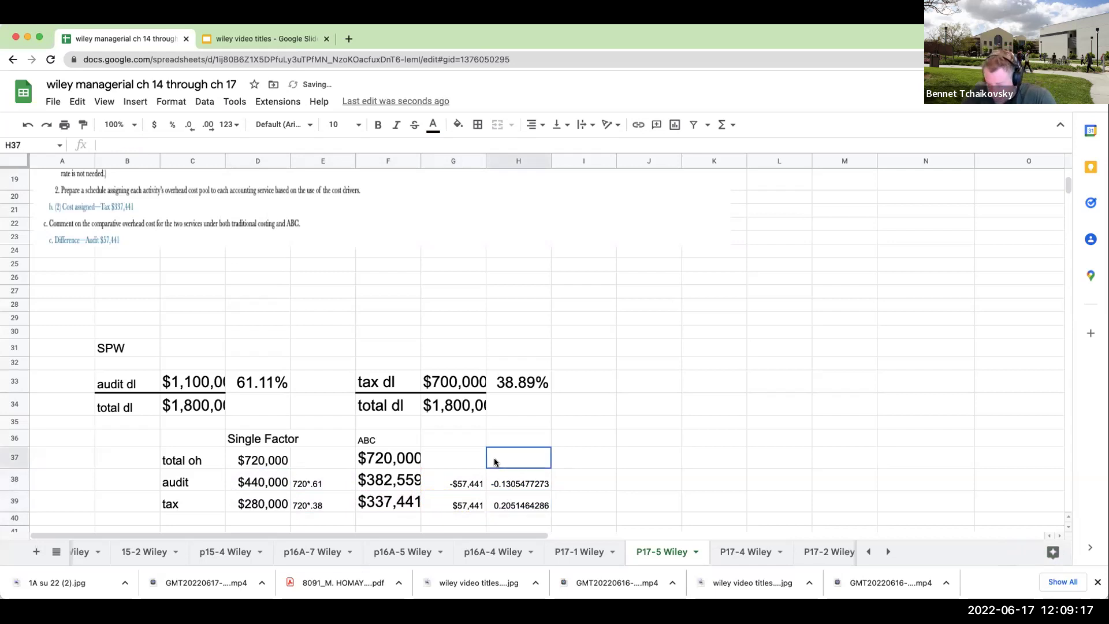
pyautogui.moveTo(453, 459); pyautogui.dragTo(664, 519)
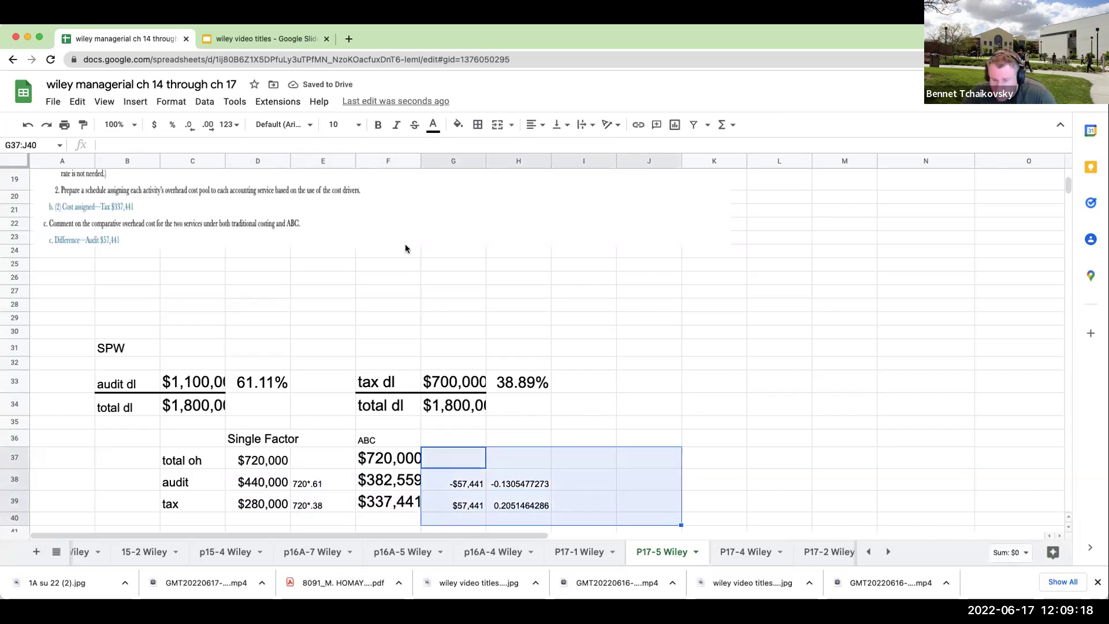
pyautogui.click(332, 124)
pyautogui.click(341, 311)
pyautogui.click(644, 382)
# Step: Examine the audit and tax change ratios in H38 and H39 and the tax difference in G39
pyautogui.scroll(-2, 605, 402)
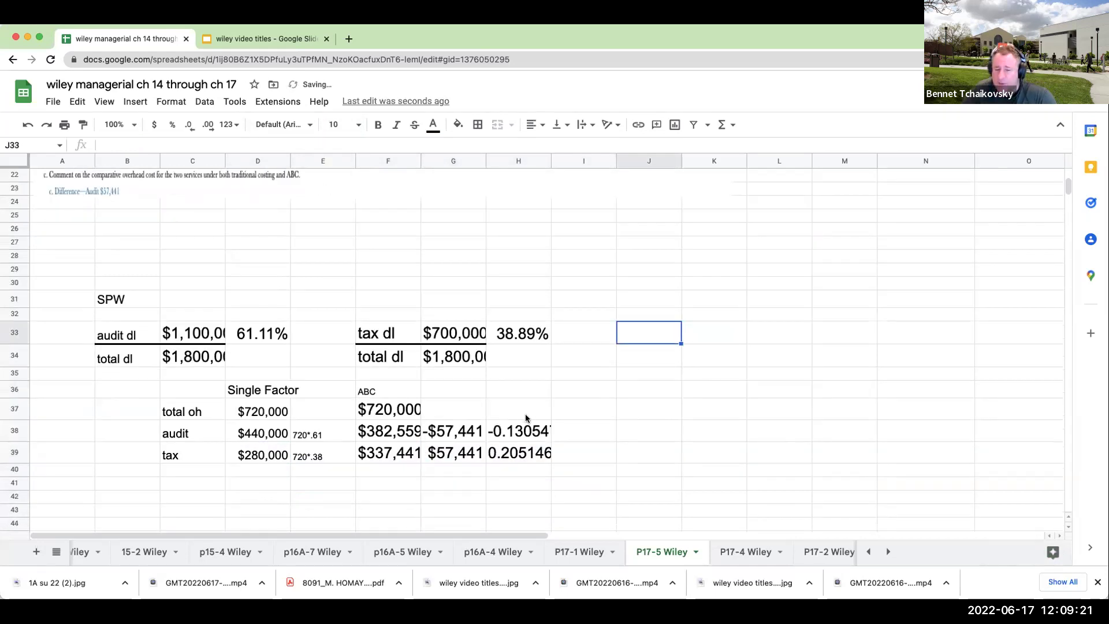
pyautogui.click(520, 432)
pyautogui.click(518, 456)
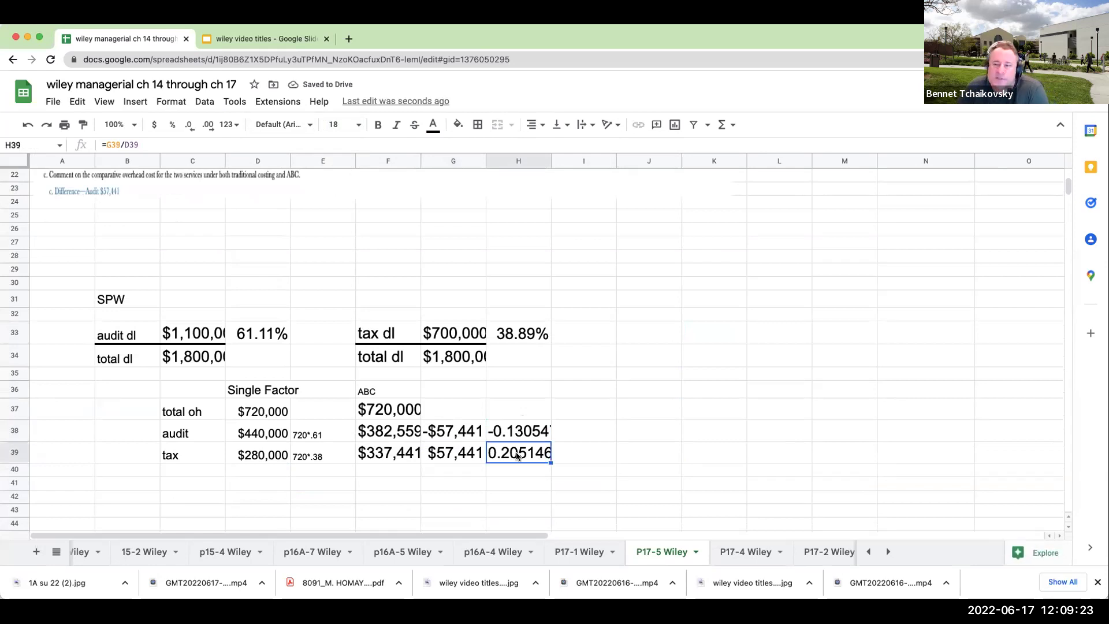
pyautogui.press('Right')
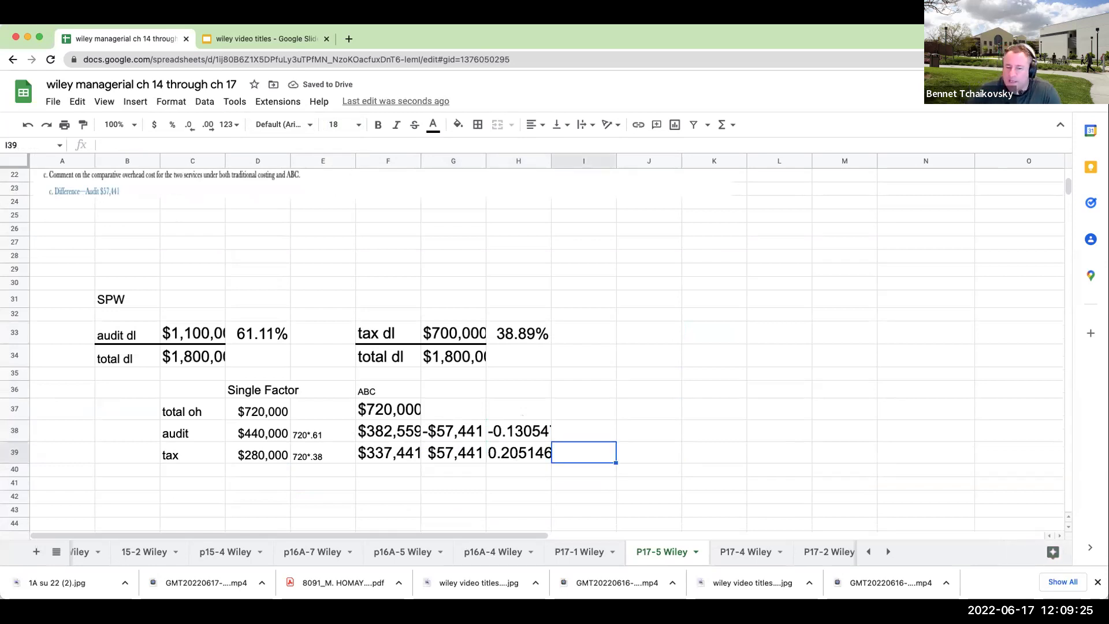
pyautogui.press('Left')
pyautogui.press('Left')
pyautogui.press('Down')
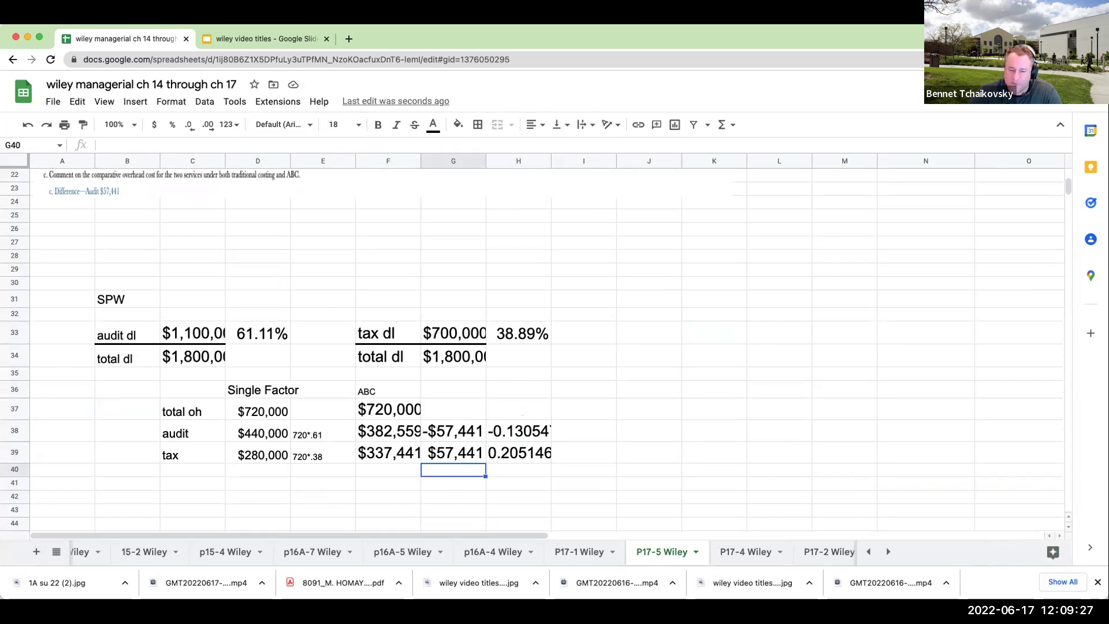
pyautogui.press('Up')
pyautogui.press('Down')
pyautogui.press('Up')
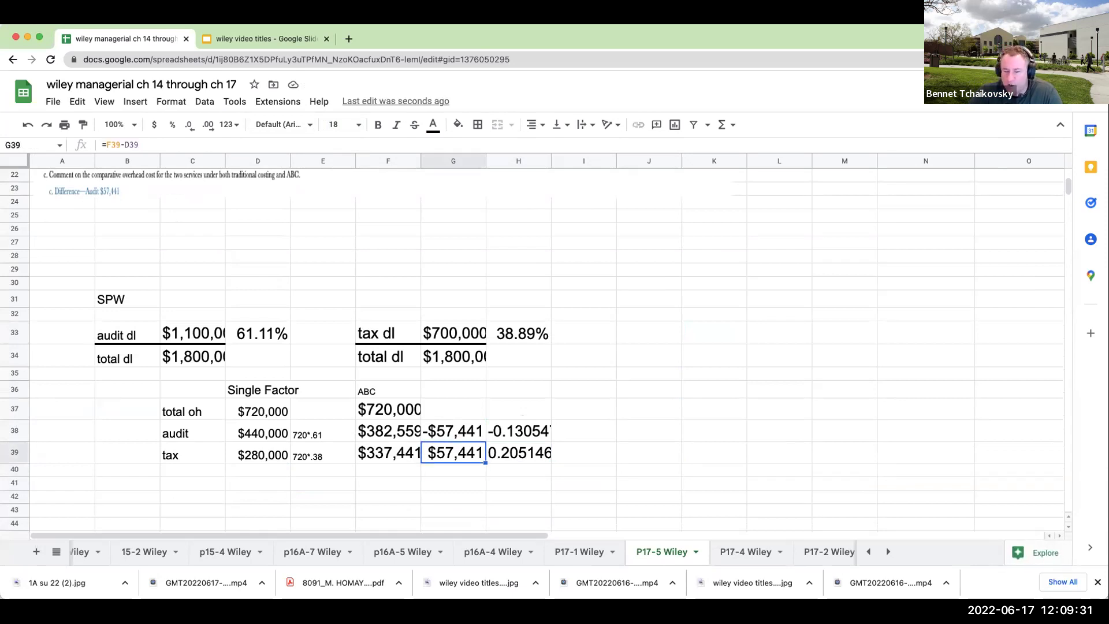
pyautogui.press('Left')
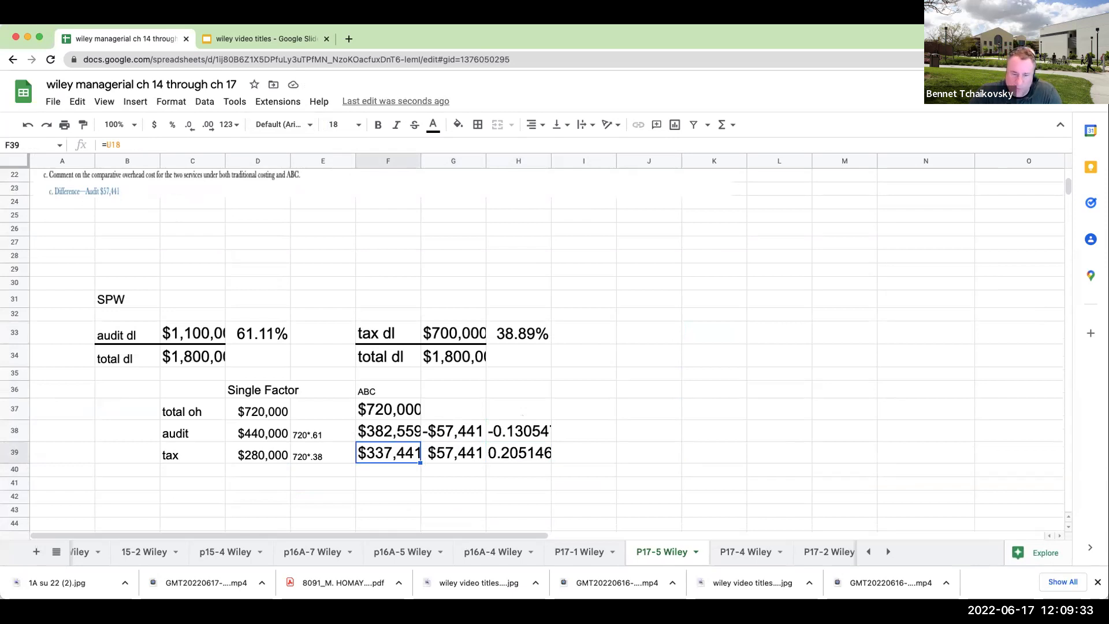
# Step: Label the difference column in G36 as "increase / (Decrease)"
pyautogui.press('Up')
pyautogui.press('Up')
pyautogui.press('Up')
pyautogui.press('Right')
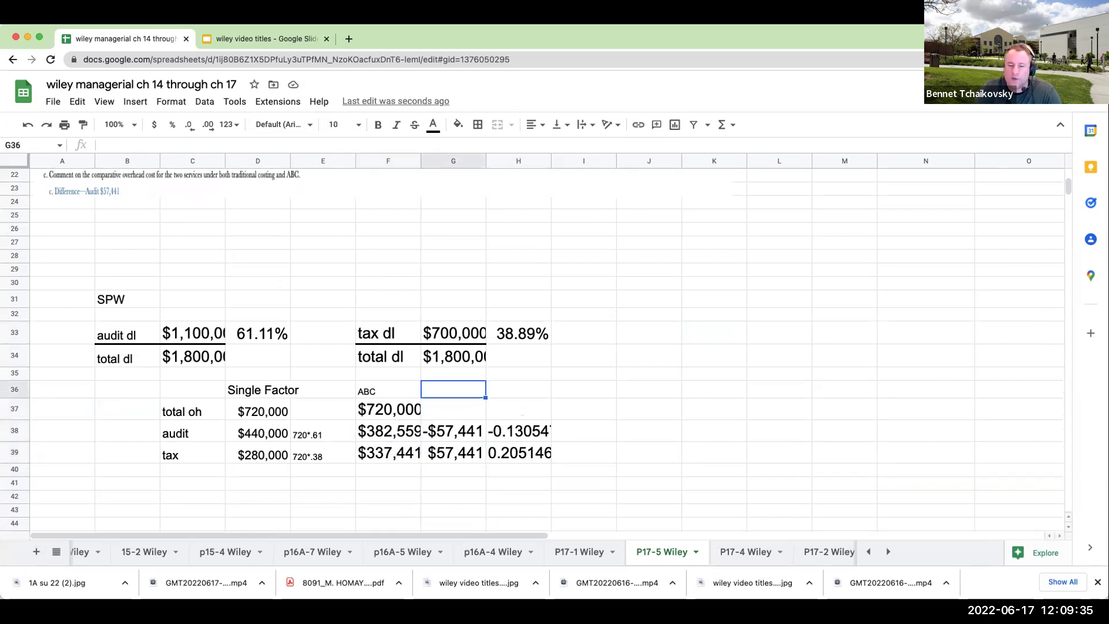
pyautogui.write('increase (decr')
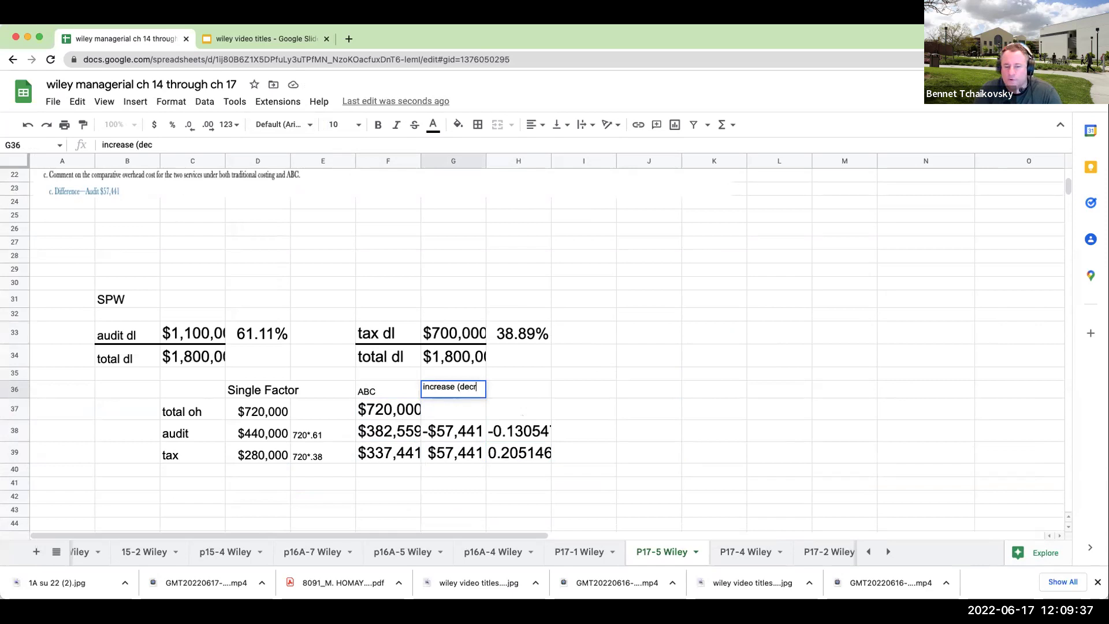
pyautogui.write('ecrease')
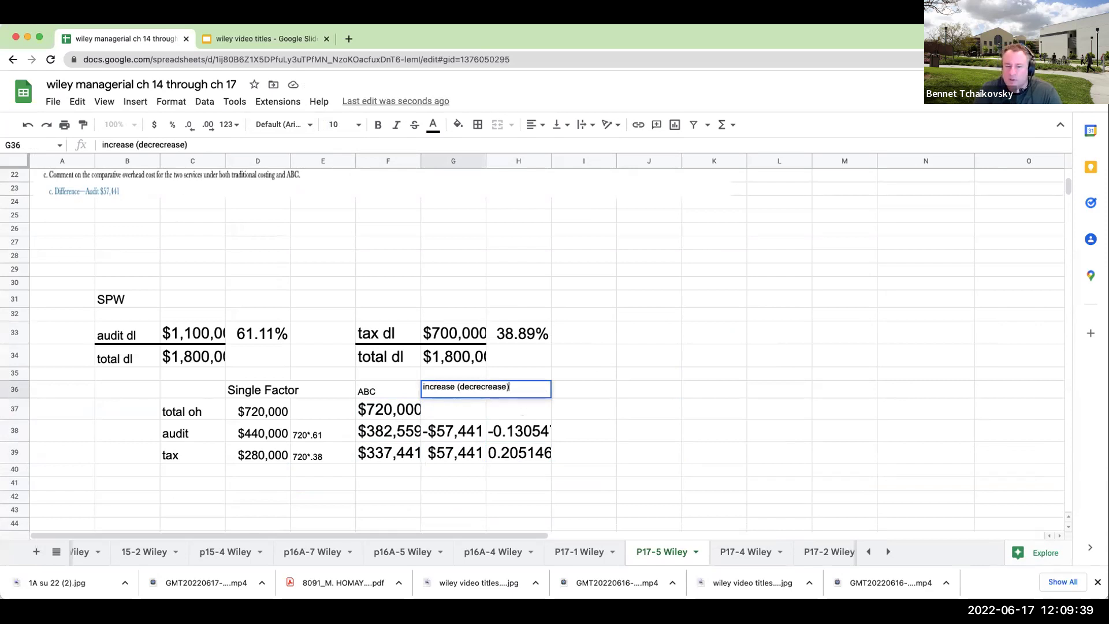
pyautogui.press('Return')
pyautogui.press('Up')
pyautogui.write('increase /')
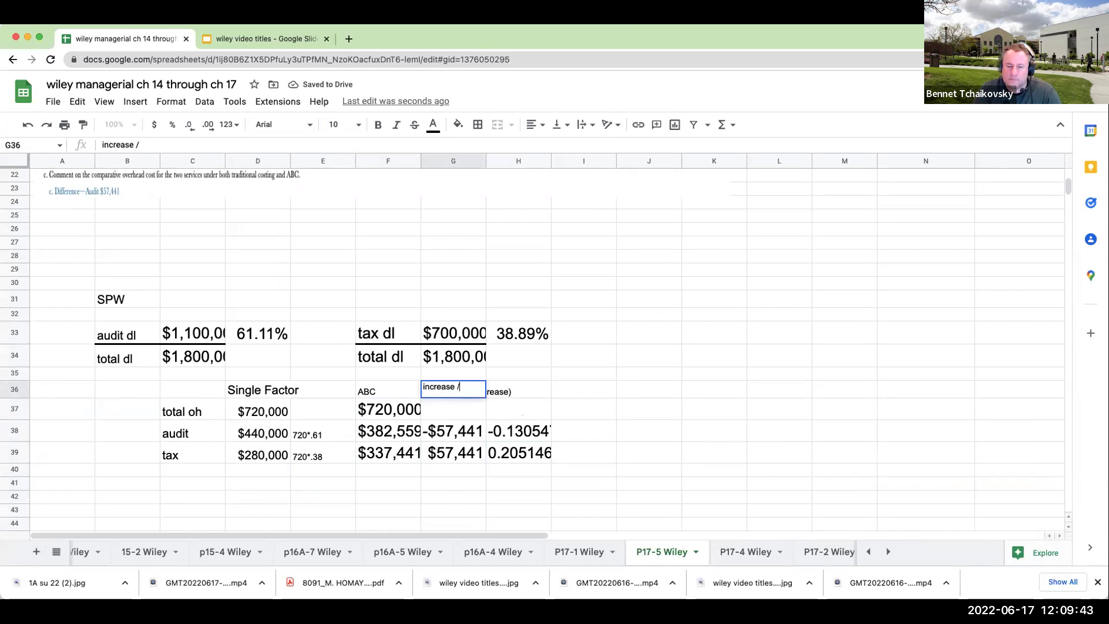
pyautogui.write(' (Decrease)')
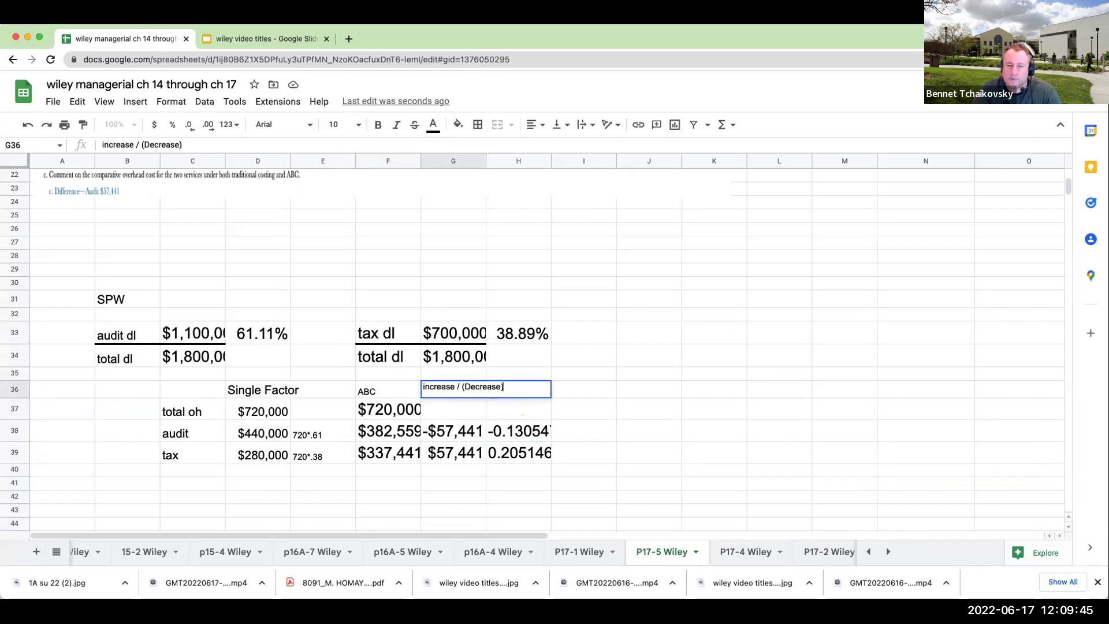
pyautogui.press('Return')
# Step: Enter "%" in H36 as the heading for the relative differences
pyautogui.press('Right')
pyautogui.press('Up')
pyautogui.press('Right')
pyautogui.press('Left')
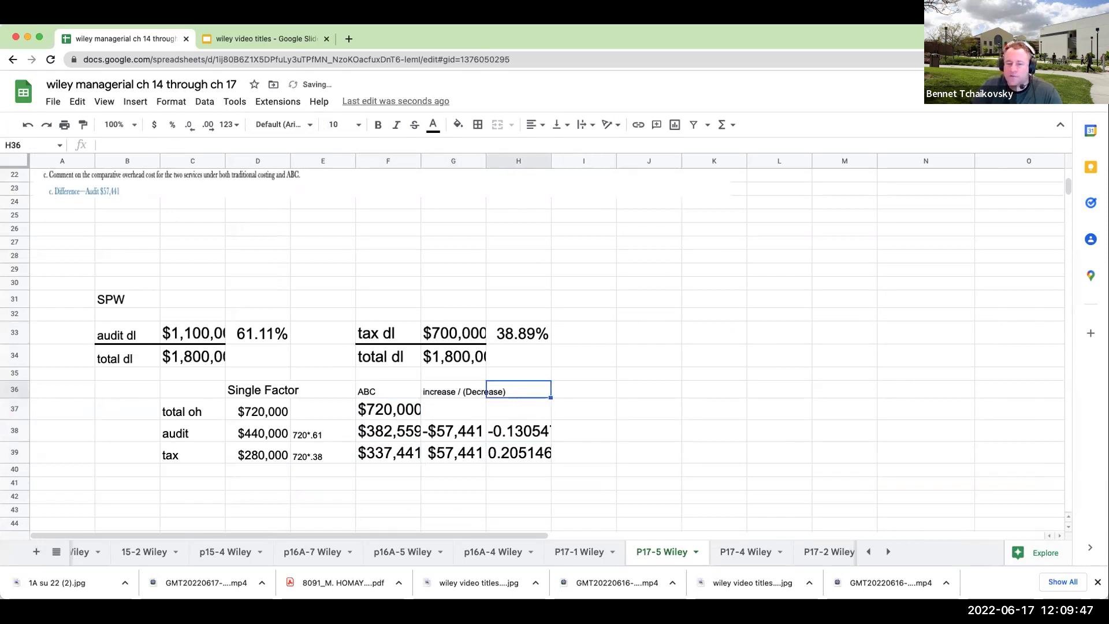
pyautogui.write('%')
pyautogui.press('Return')
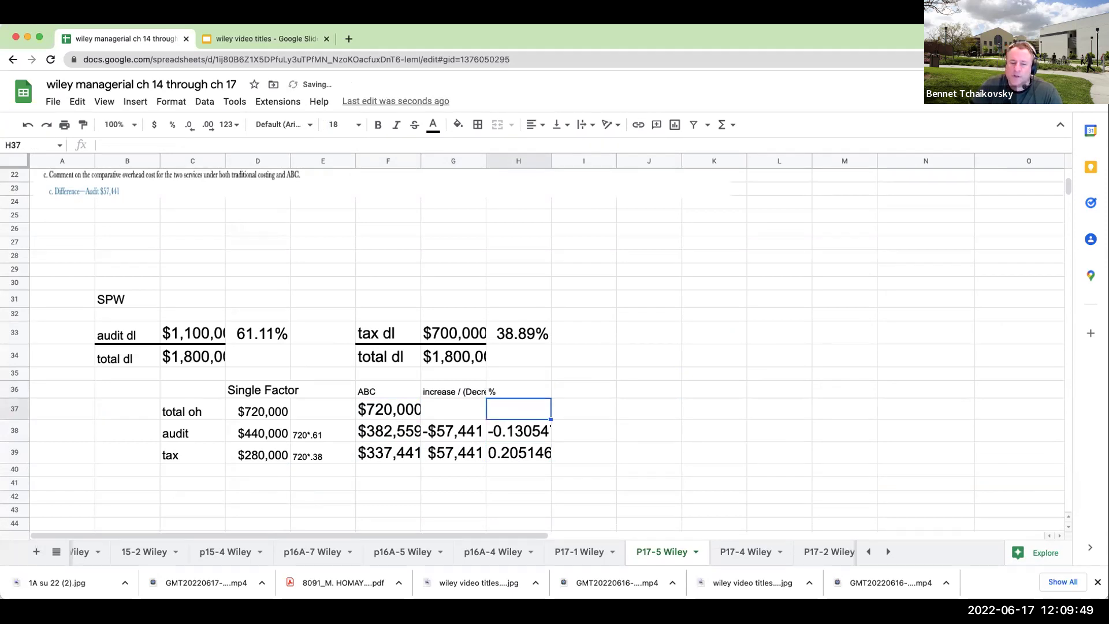
# Step: Note the audit ratio's calculation as the text 57441/440000 in I38
pyautogui.press('Down')
pyautogui.press('Right')
pyautogui.press('Right')
pyautogui.press('Left')
pyautogui.write('57414')
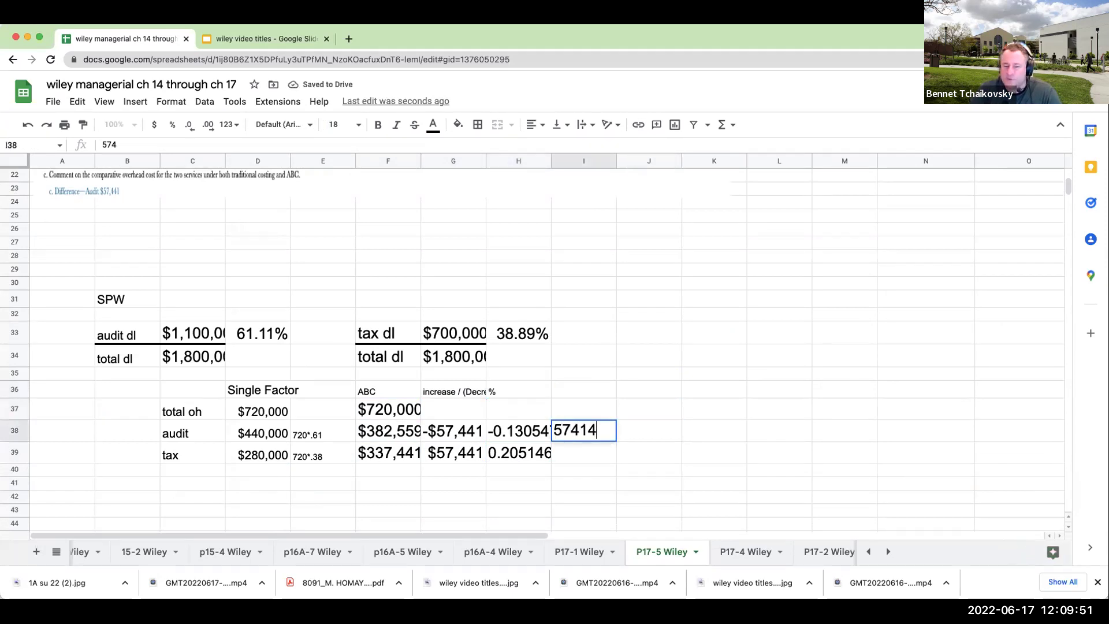
pyautogui.press('BackSpace')
pyautogui.press('BackSpace')
pyautogui.press('BackSpace')
pyautogui.press('BackSpace')
pyautogui.press('BackSpace')
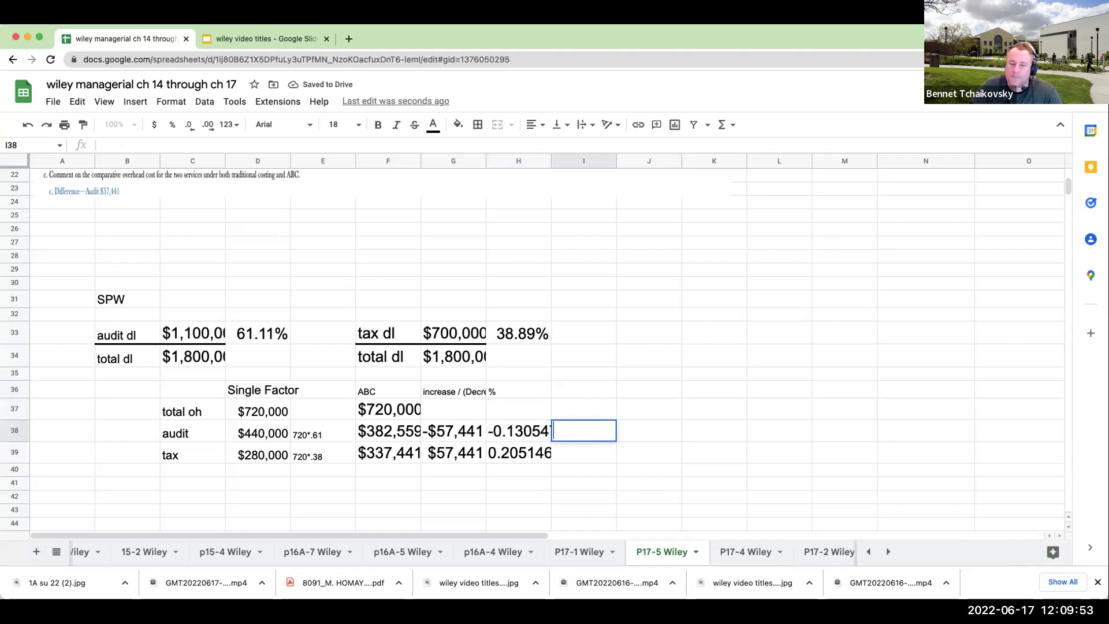
pyautogui.write('5711')
pyautogui.press('BackSpace')
pyautogui.press('BackSpace')
pyautogui.write('44')
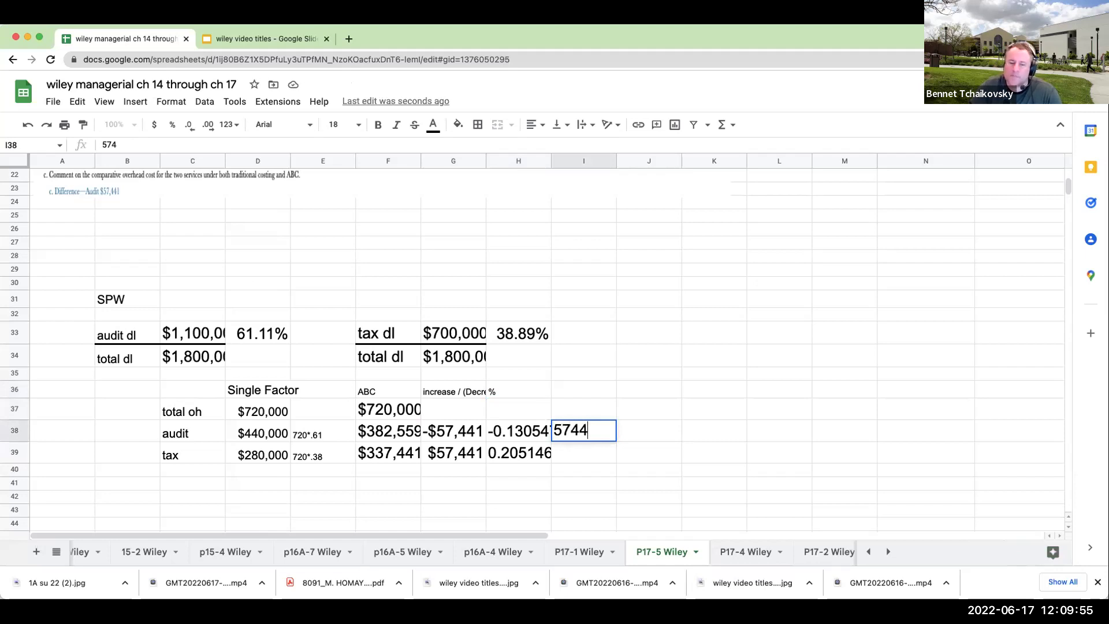
pyautogui.write('1/440000')
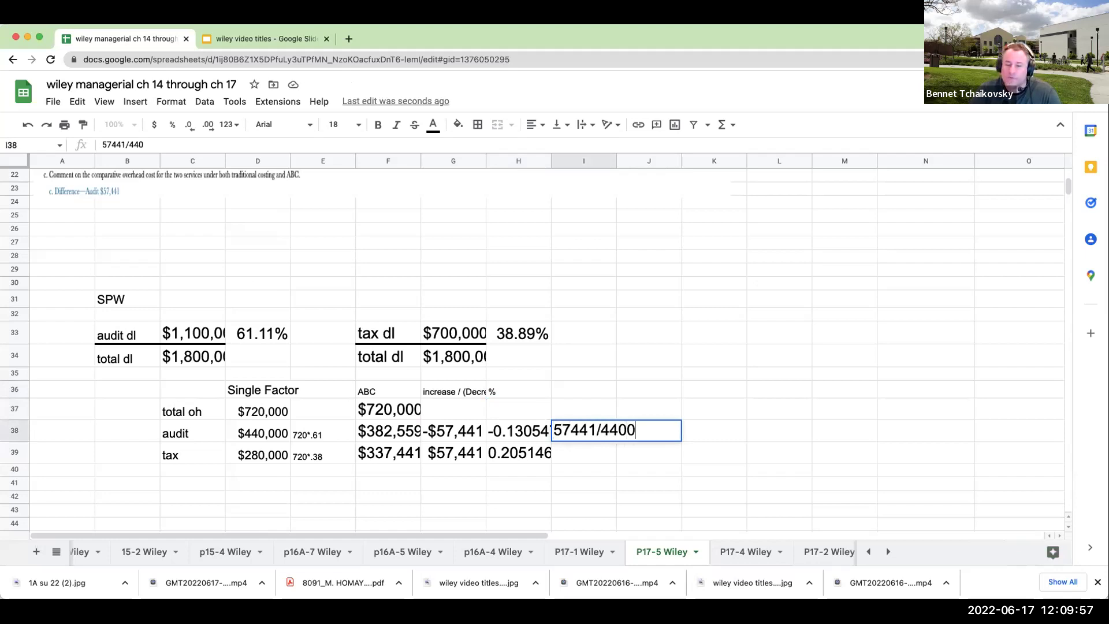
pyautogui.press('Return')
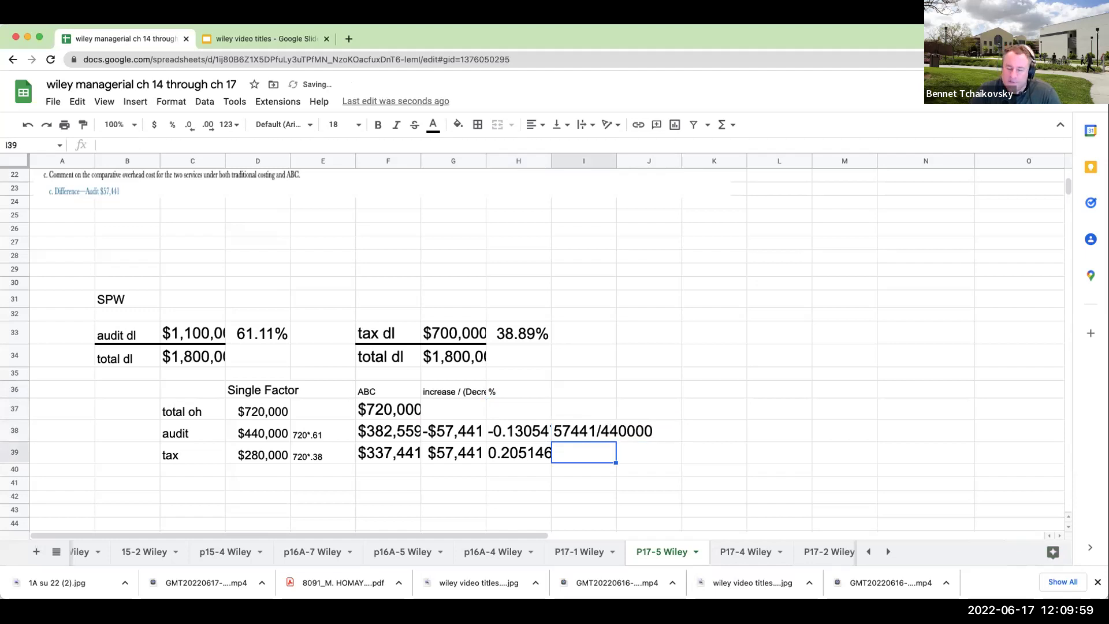
# Step: Note the tax ratio's calculation as the text 57441/280000 in I39
pyautogui.write('280000')
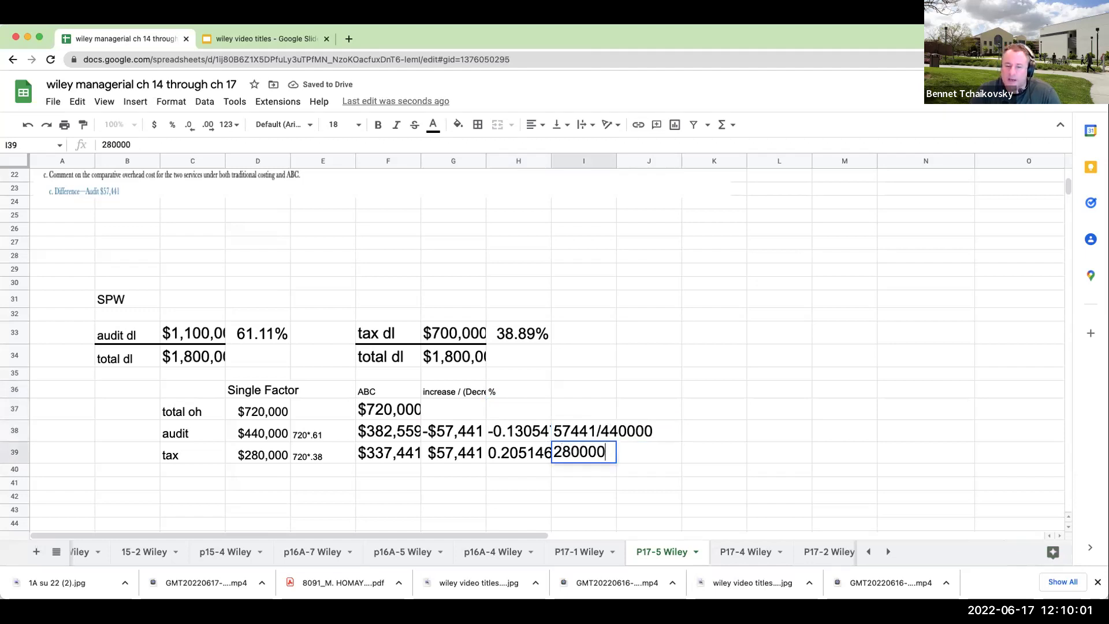
pyautogui.press('BackSpace')
pyautogui.press('BackSpace')
pyautogui.press('BackSpace')
pyautogui.press('BackSpace')
pyautogui.press('BackSpace')
pyautogui.press('BackSpace')
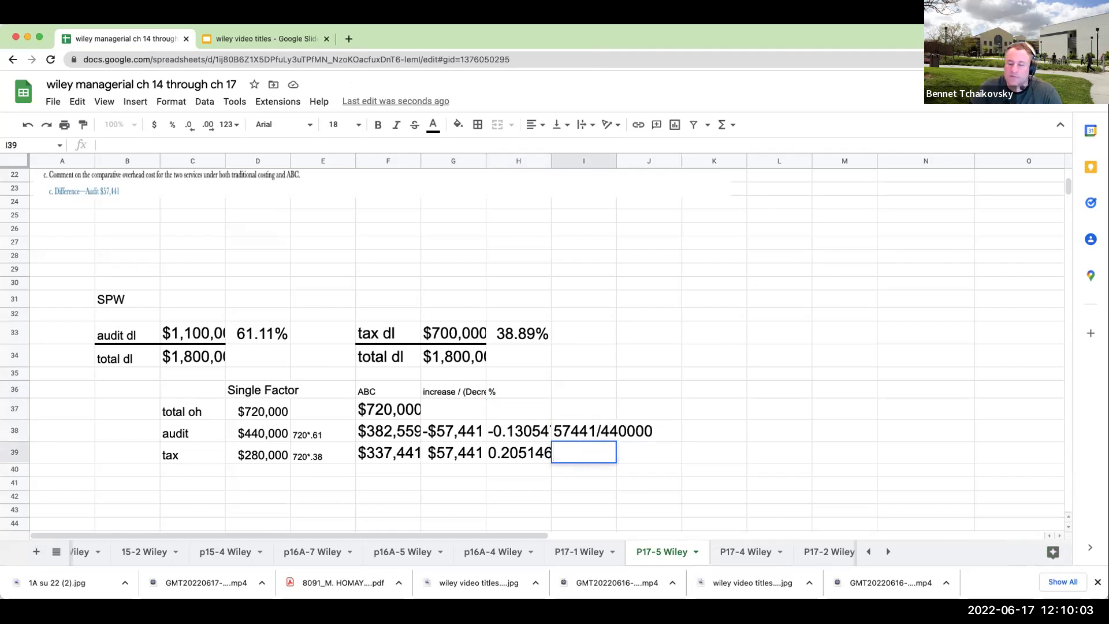
pyautogui.write('57441')
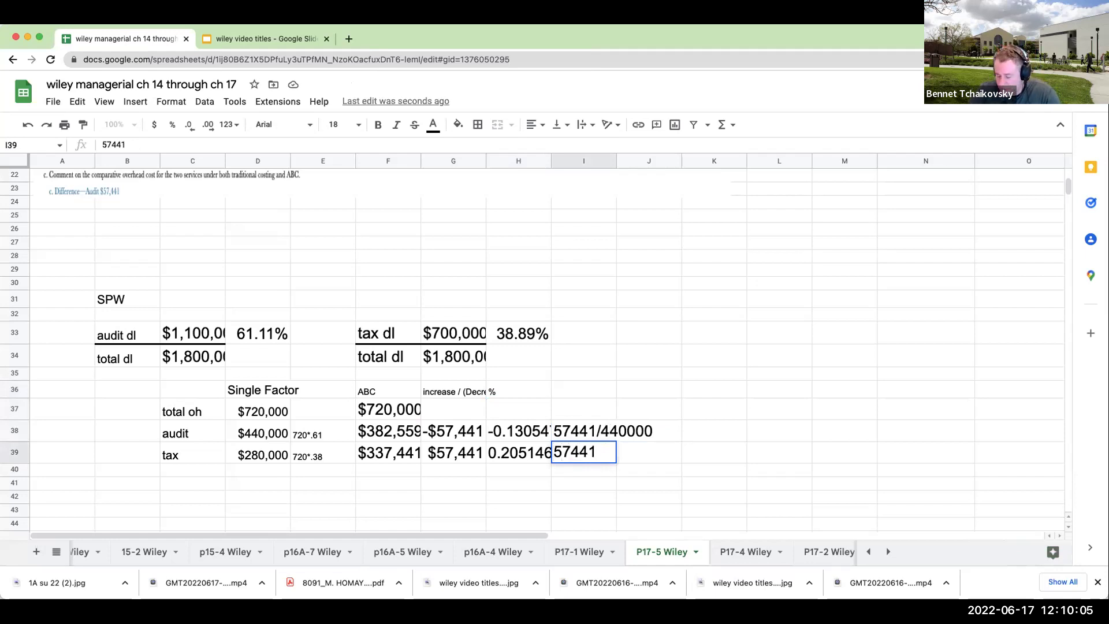
pyautogui.write('/280000')
pyautogui.press('Return')
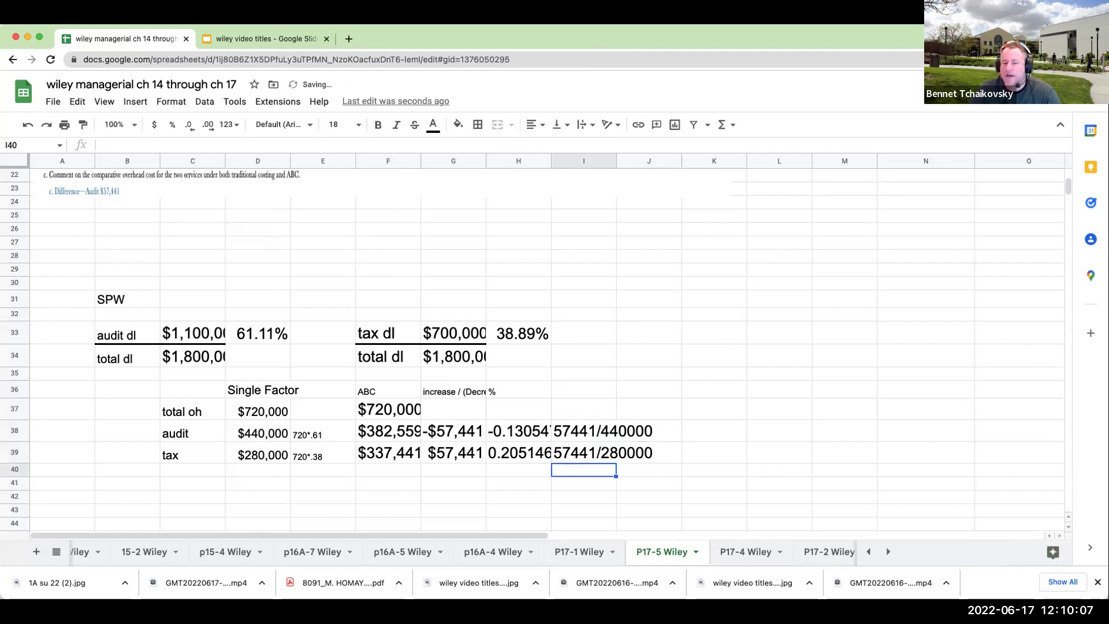
# Step: Format the audit and tax ratios in H38:H39 as percentages
pyautogui.moveTo(508, 431); pyautogui.dragTo(510, 452)
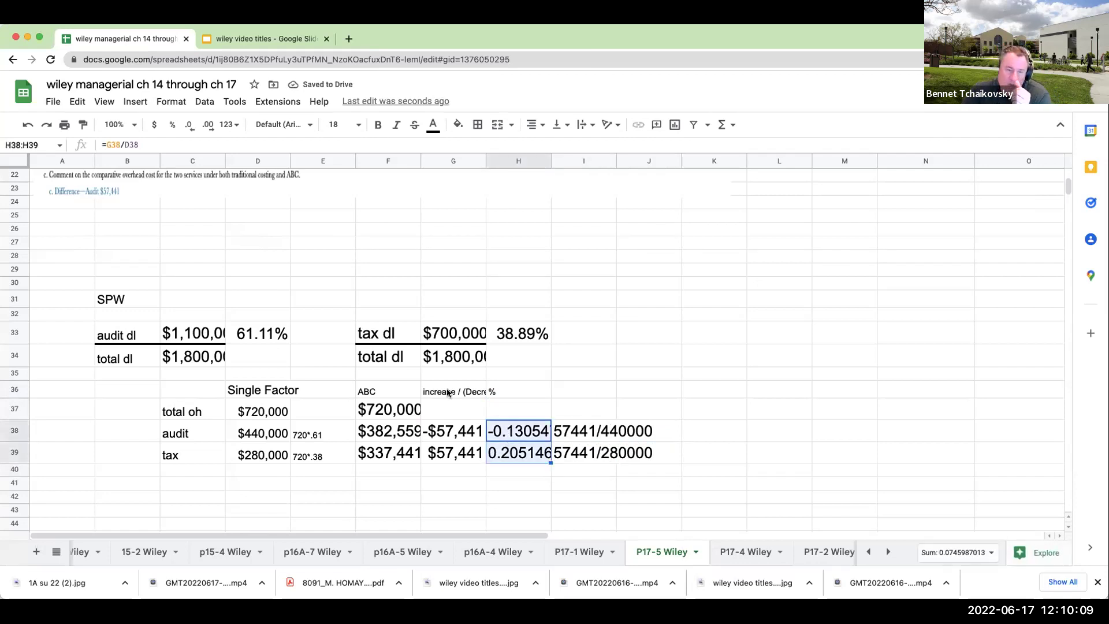
pyautogui.click(172, 125)
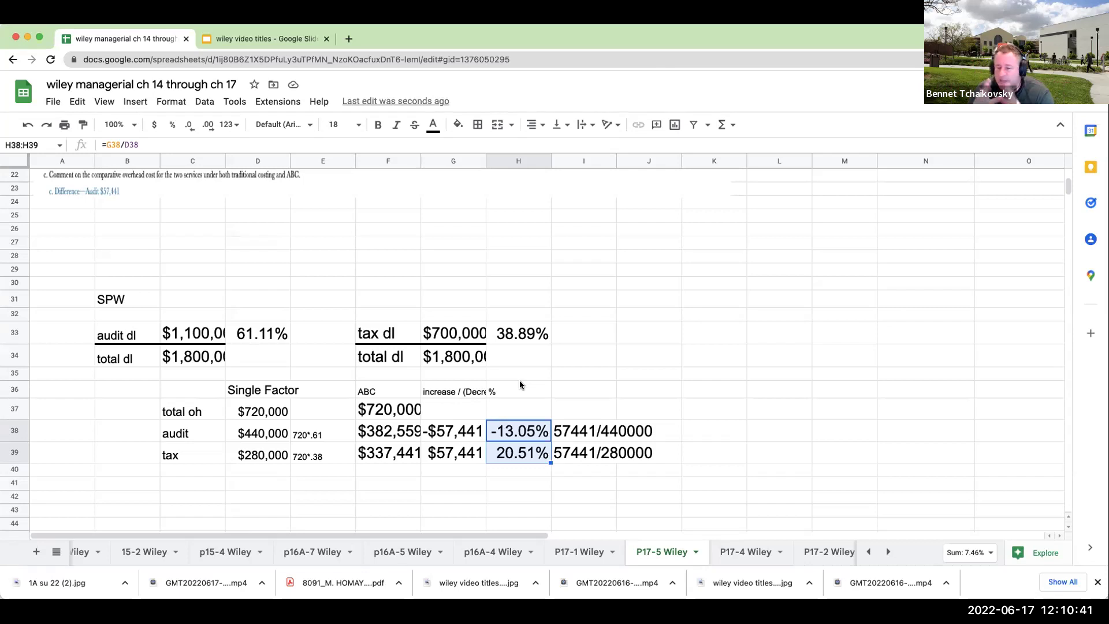
pyautogui.scroll(10, 562, 261)
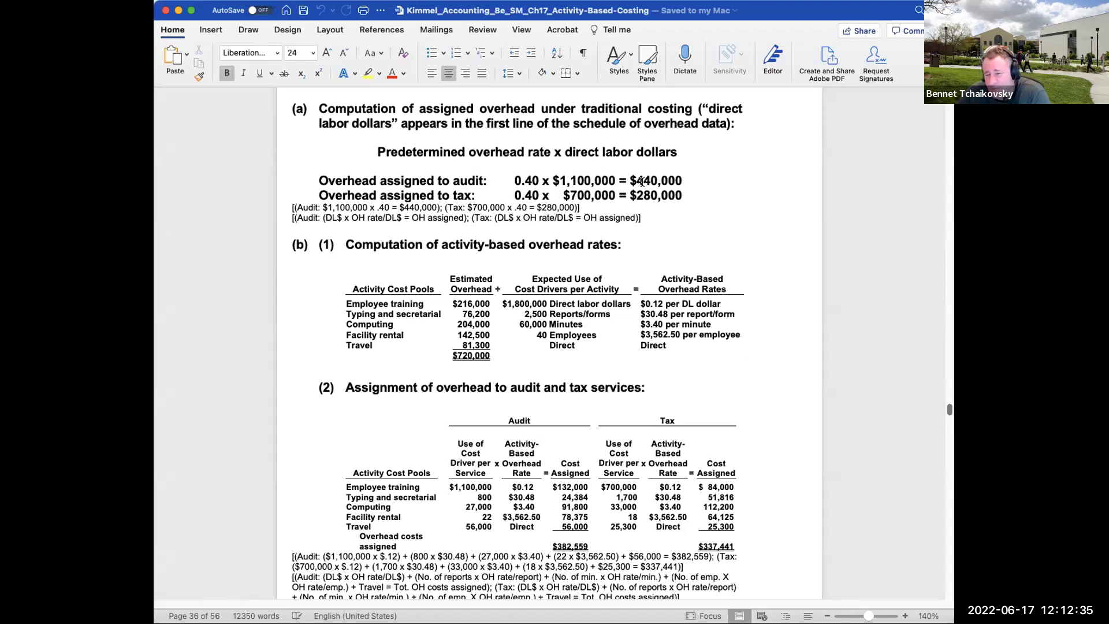
# Step: Review the Problem 17.5 solution in the Word solutions manual, from the activity-based overhead rates through the part (c) comparison of audit and tax
pyautogui.scroll(-3, 608, 249)
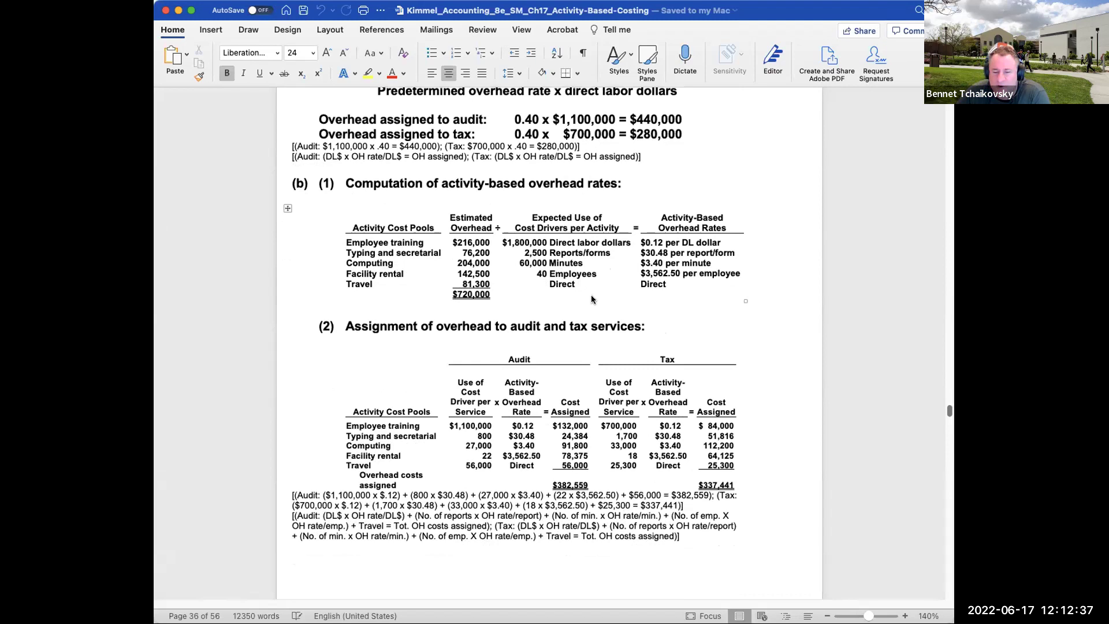
pyautogui.scroll(-5, 574, 450)
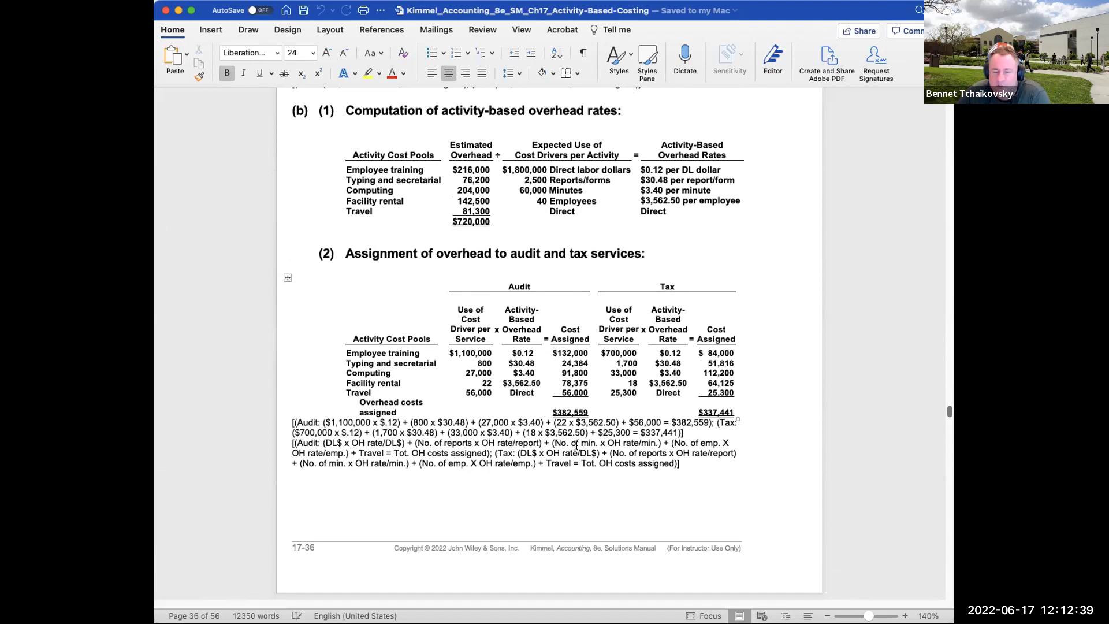
pyautogui.scroll(-8, 576, 445)
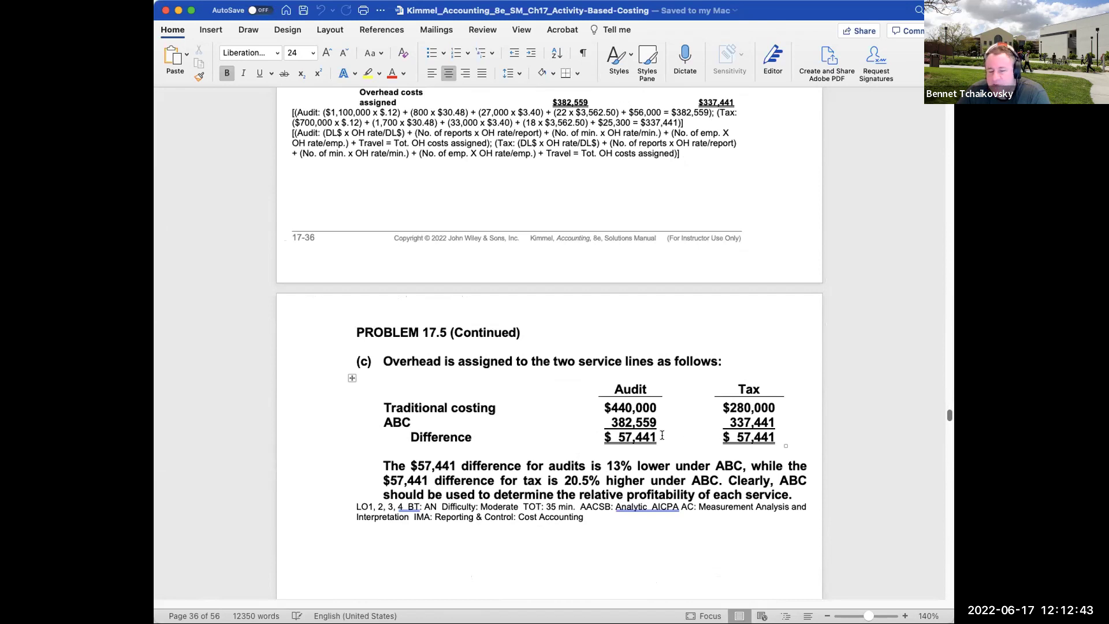
pyautogui.scroll(-2, 655, 437)
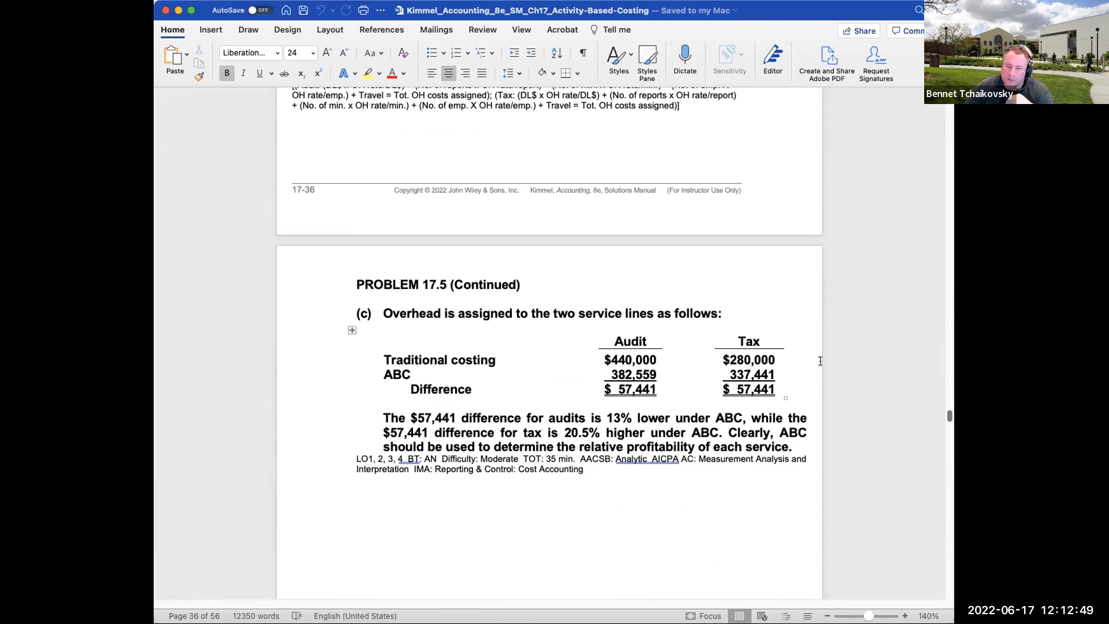
pyautogui.scroll(-10, 557, 375)
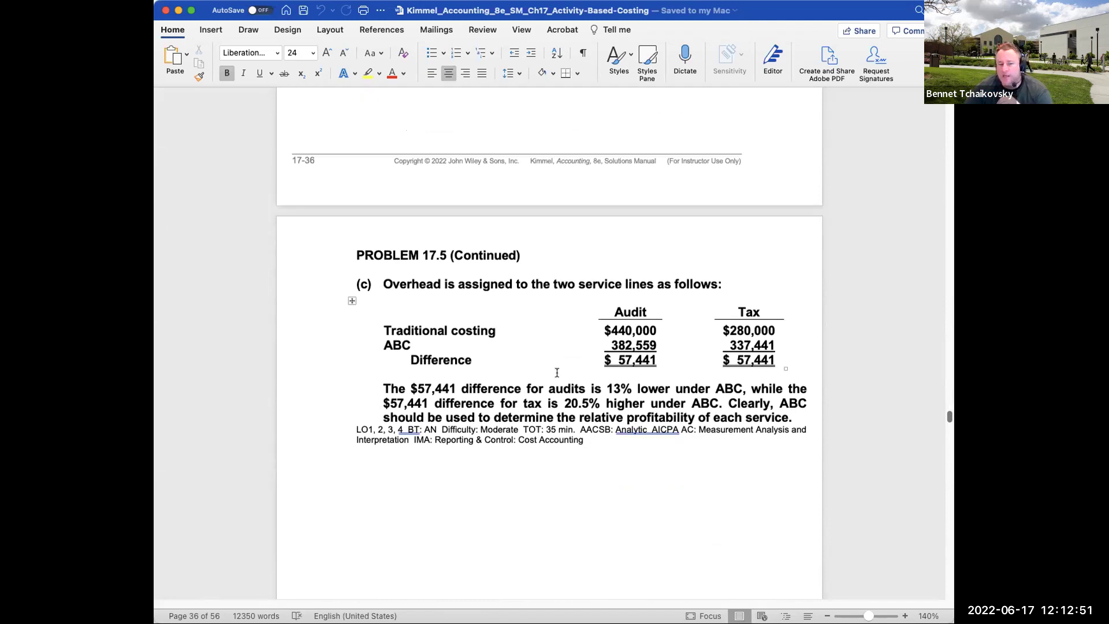
pyautogui.scroll(10, 556, 393)
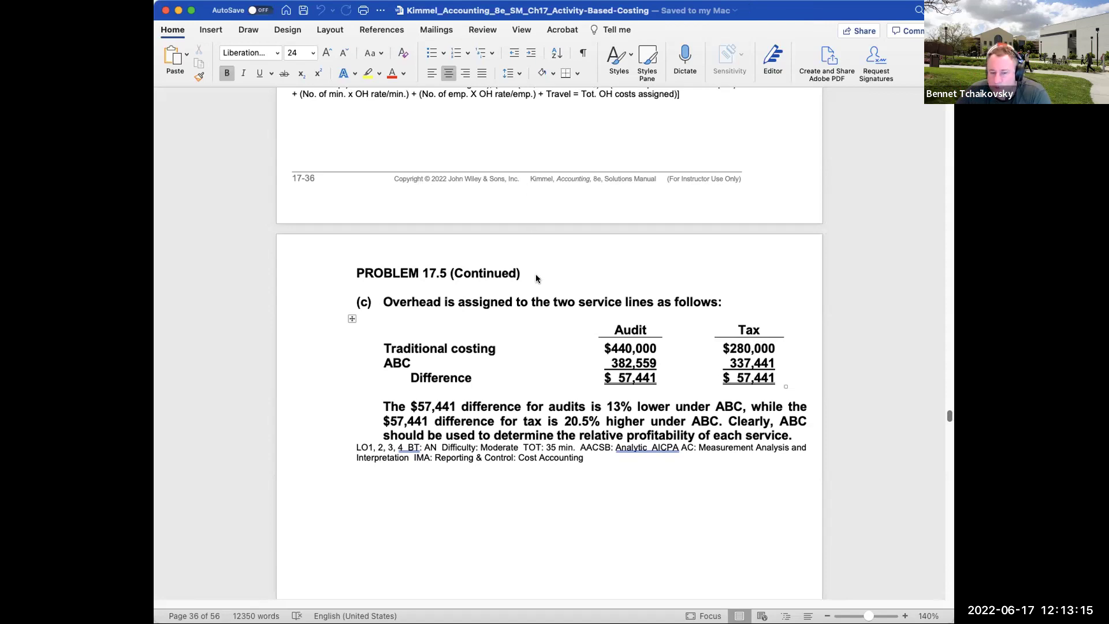
# Step: Switch from Word to the "wiley video titles" presentation in Google Slides and present the "THANK YOU WILEY!!!!!!" slide full screen
pyautogui.press('super+Tab')
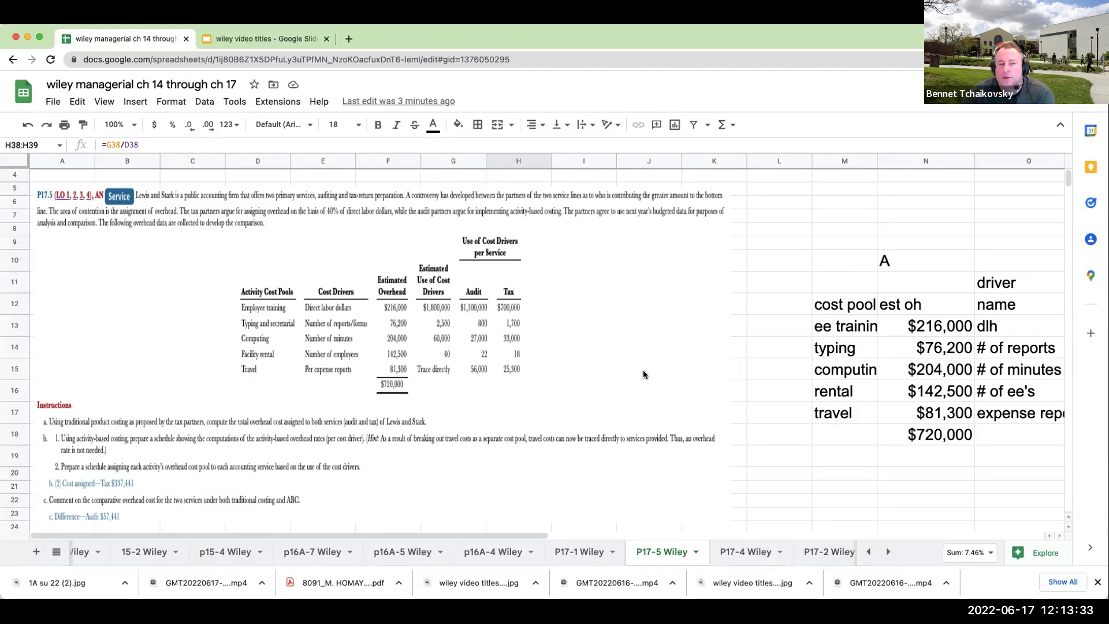
pyautogui.click(269, 34)
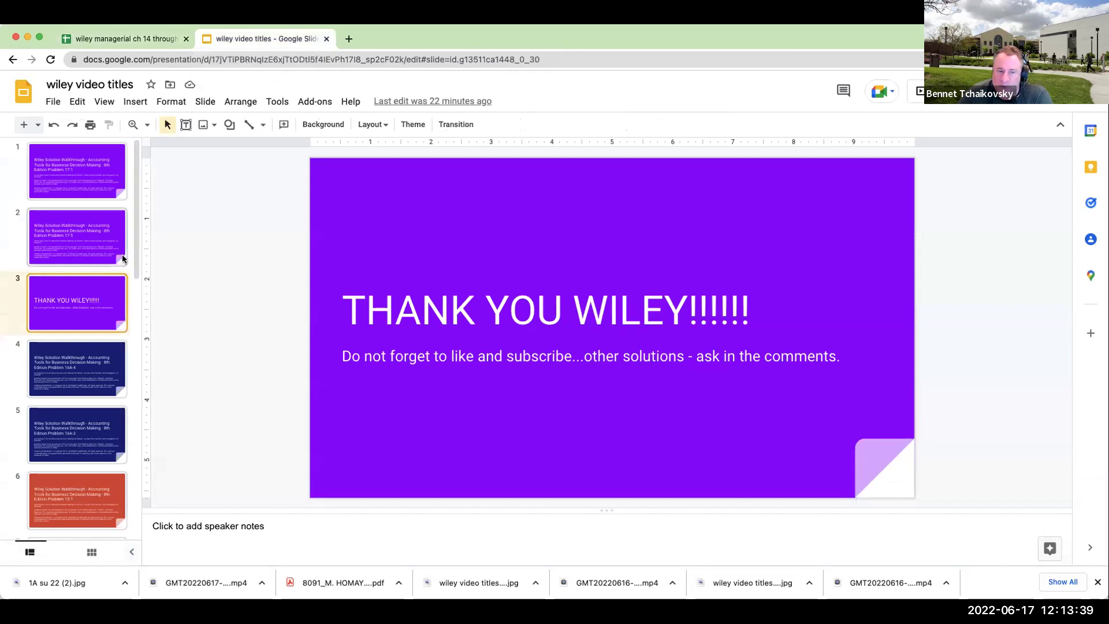
pyautogui.click(917, 91)
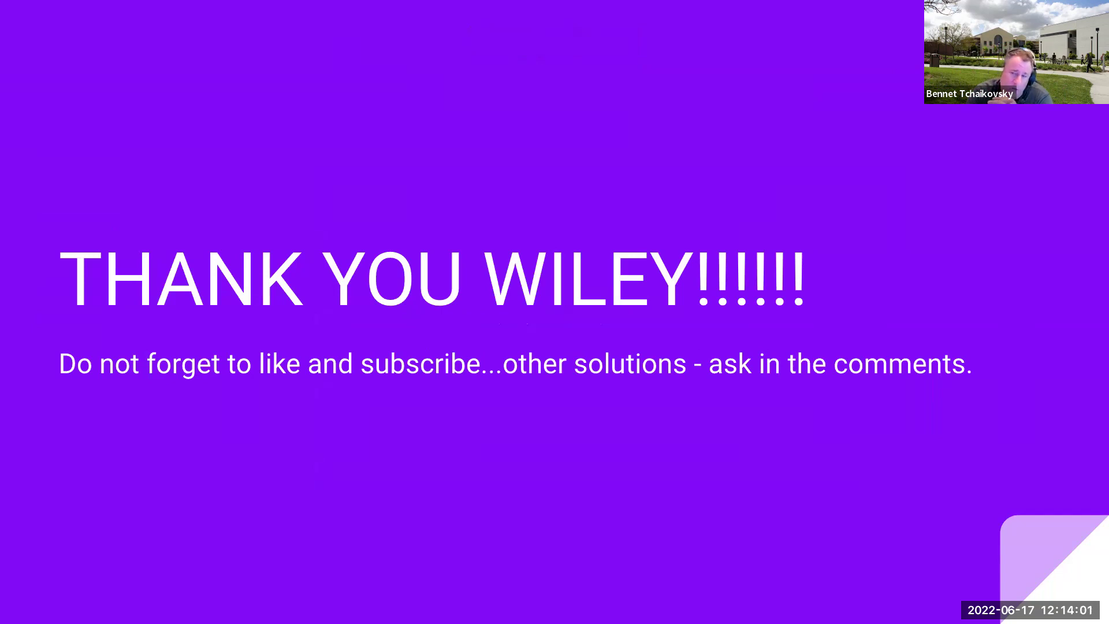
pyautogui.moveTo(861, 12)
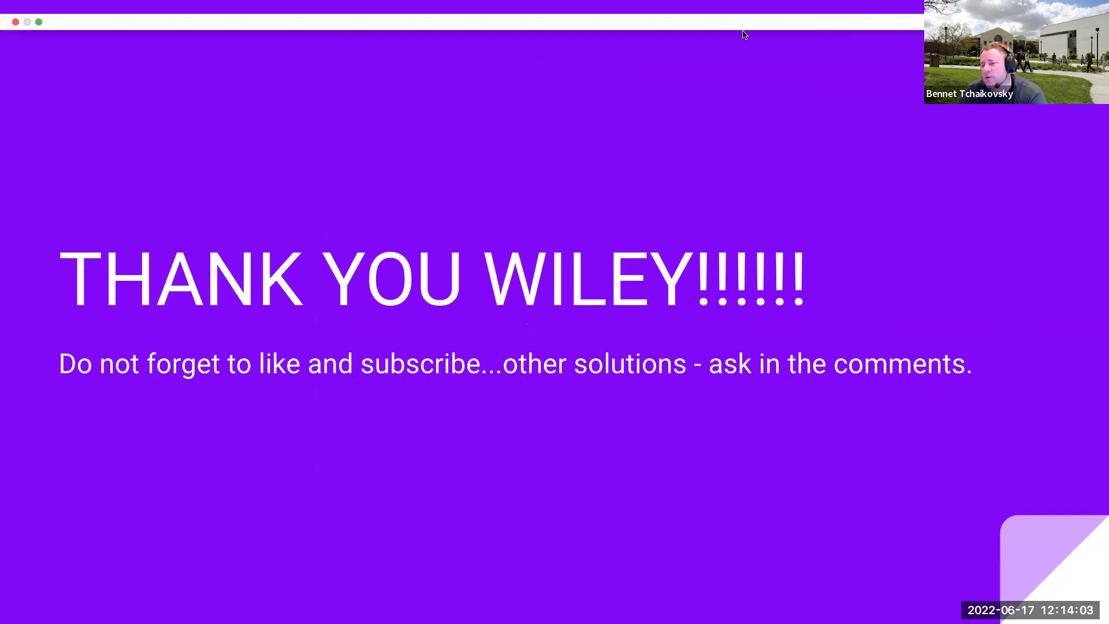